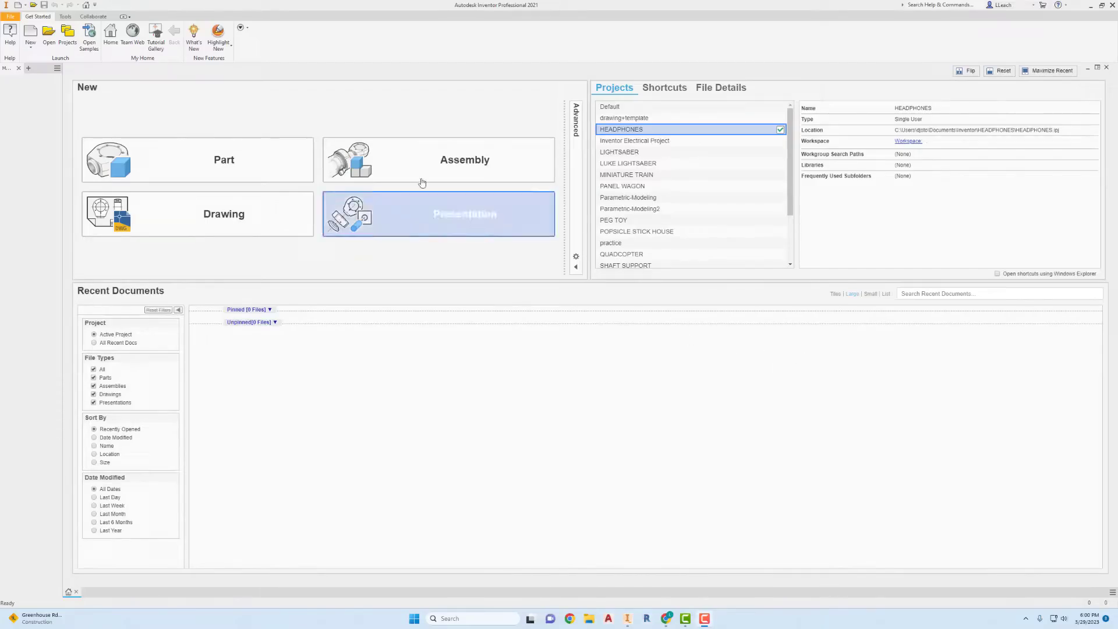
Step: Create a new part from the English Standard (in).ipt template
{"action": "left_click", "coordinate": [9, 16]}
{"action": "left_click", "coordinate": [31, 51]}
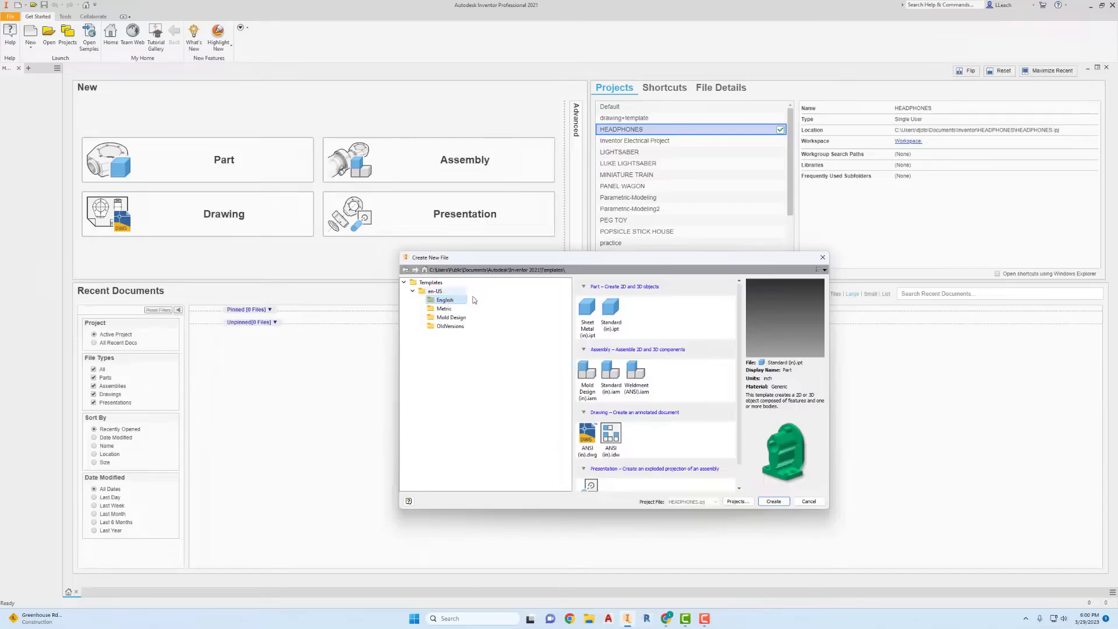
{"action": "left_click", "coordinate": [773, 501]}
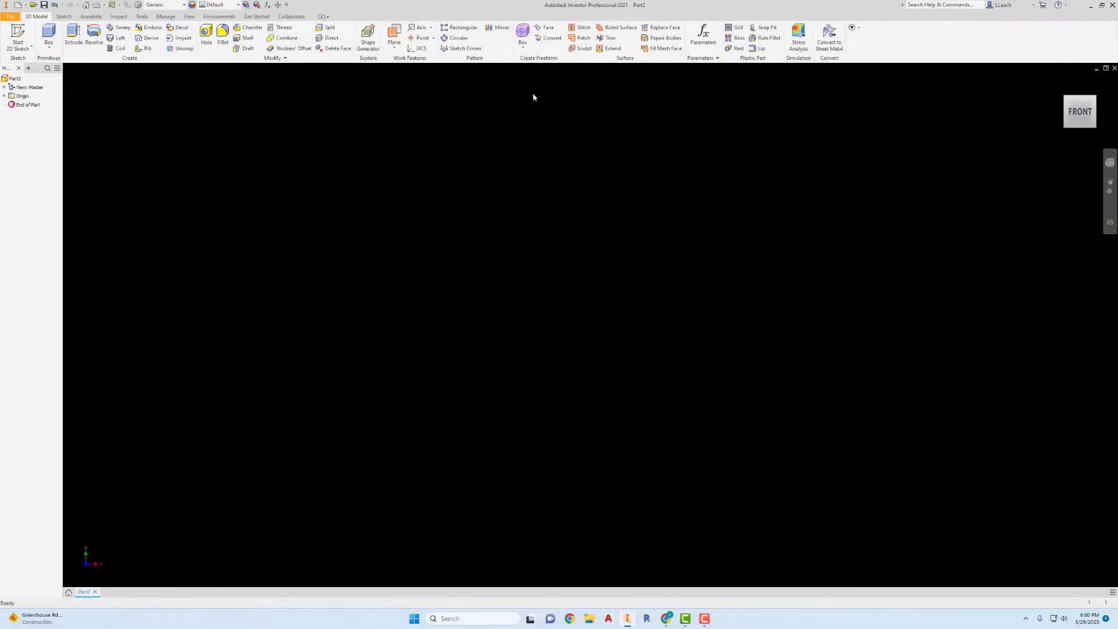
Step: Start a freeform box with length 3.5 in, width 3.5 in and height 1.3 in
{"action": "left_click", "coordinate": [525, 51]}
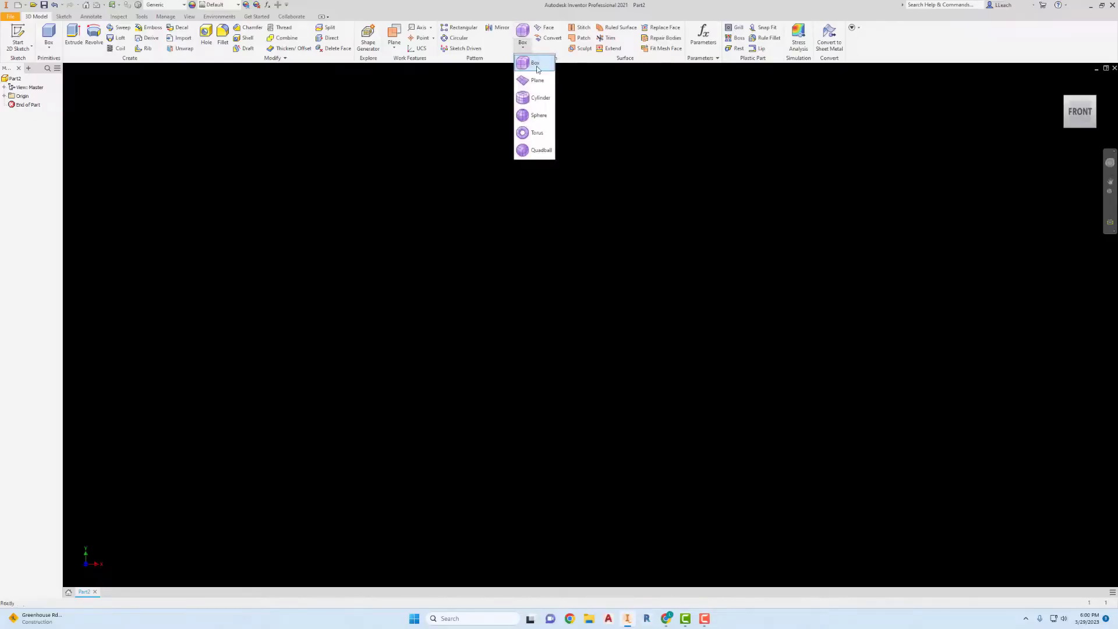
{"action": "left_click", "coordinate": [536, 65]}
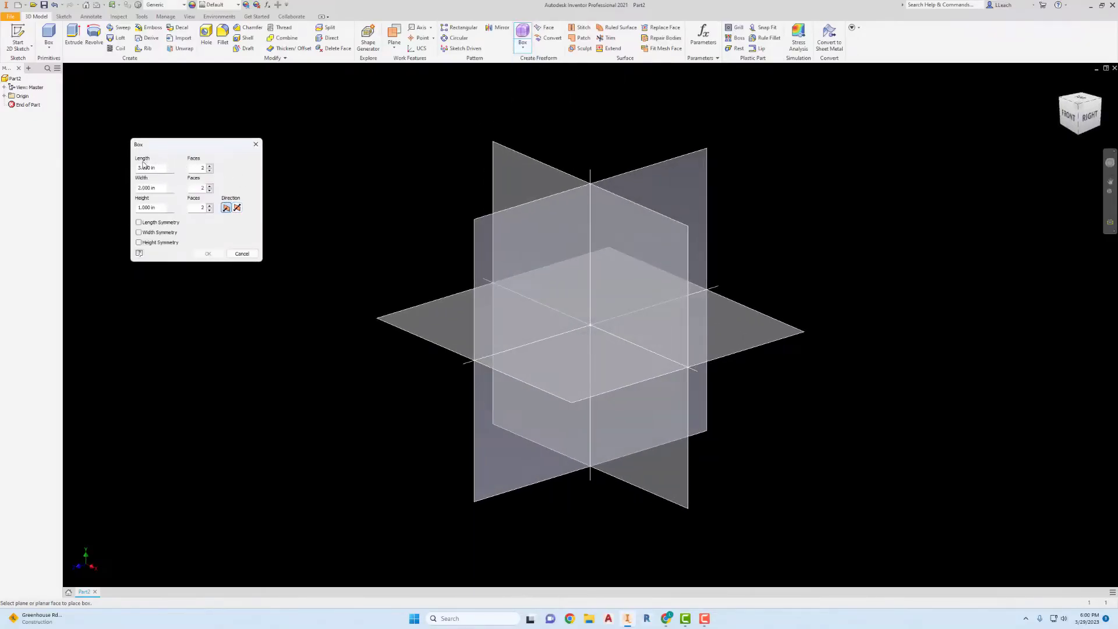
{"action": "double_click", "coordinate": [163, 168]}
{"action": "type", "text": "3."}
{"action": "key", "text": "Tab"}
{"action": "type", "text": "3.5"}
{"action": "key", "text": "Tab"}
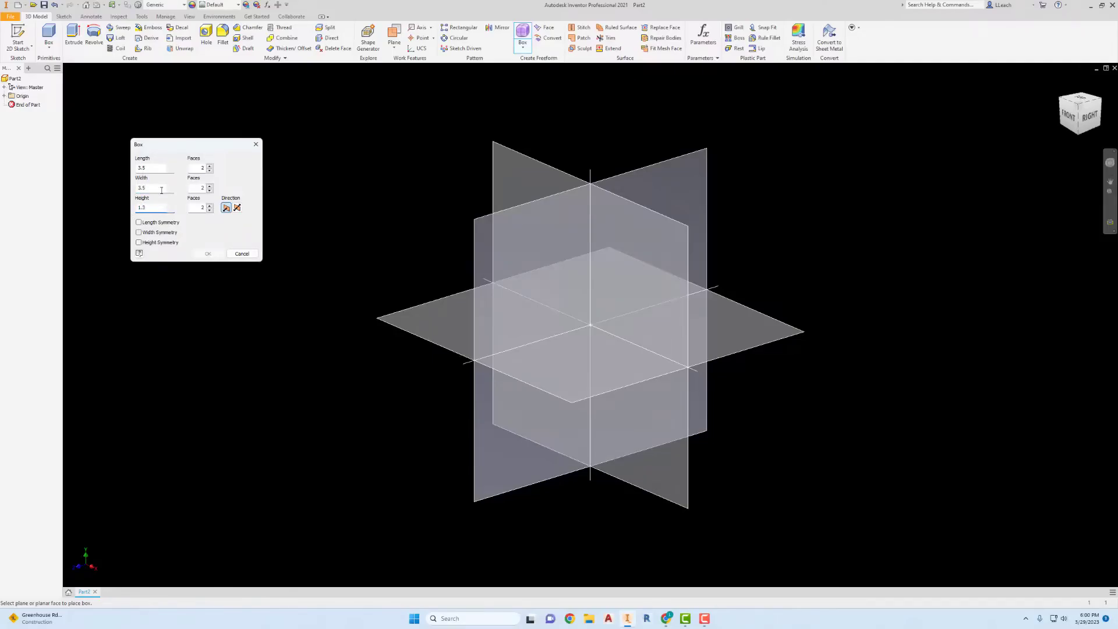
Step: Place the box on the XY plane centred at the origin, extending in both directions, with length and width symmetry
{"action": "left_click", "coordinate": [238, 208]}
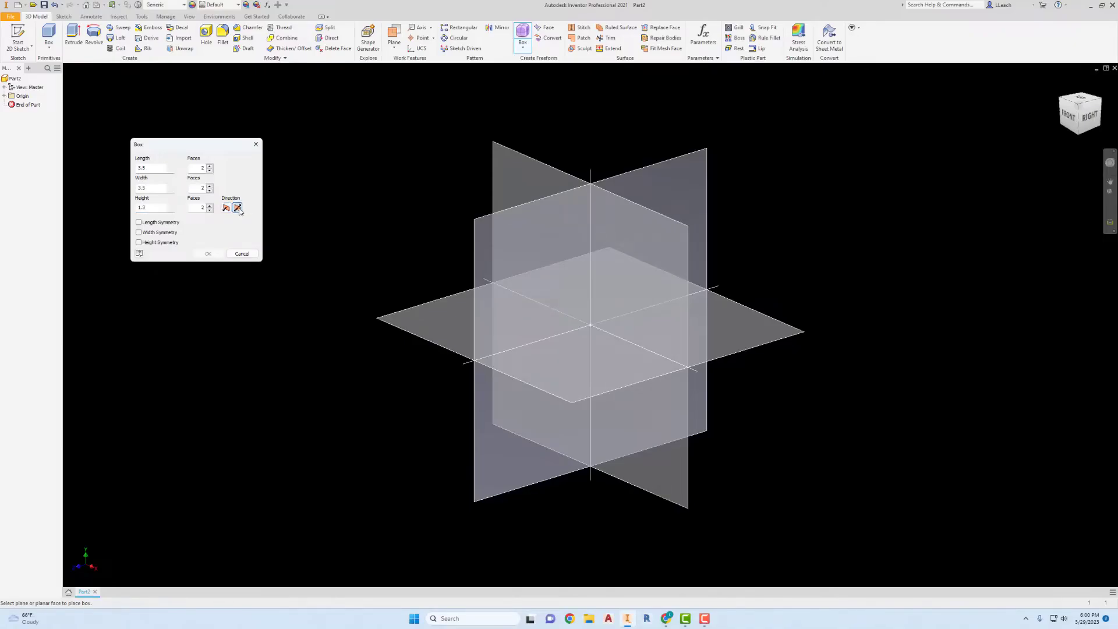
{"action": "left_click", "coordinate": [139, 223]}
{"action": "left_click", "coordinate": [140, 232]}
{"action": "left_click", "coordinate": [536, 160]}
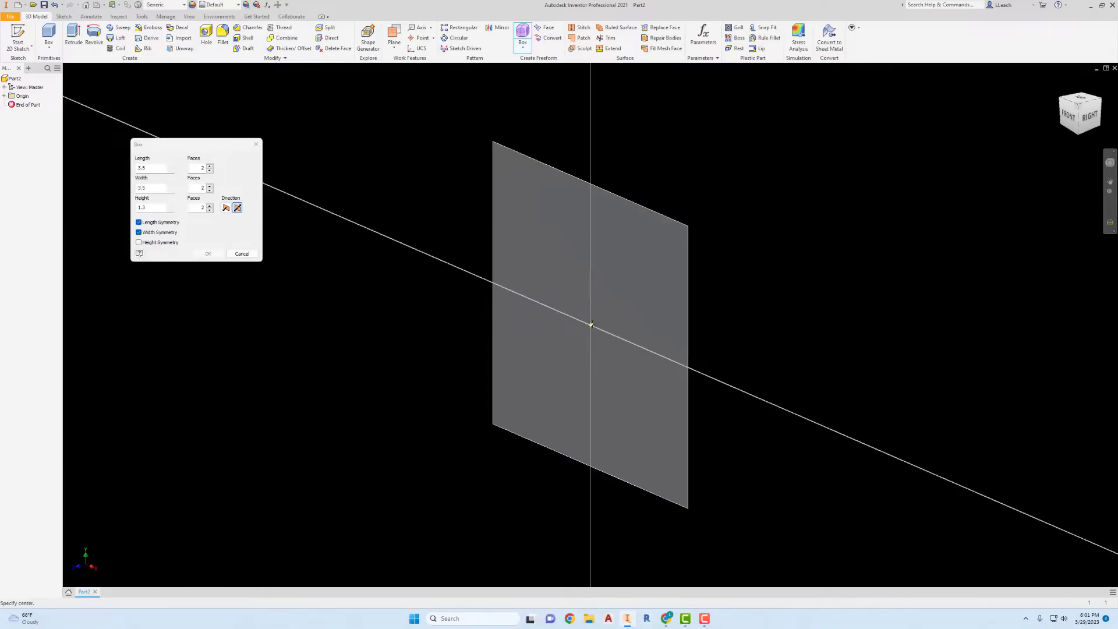
{"action": "left_click", "coordinate": [591, 324]}
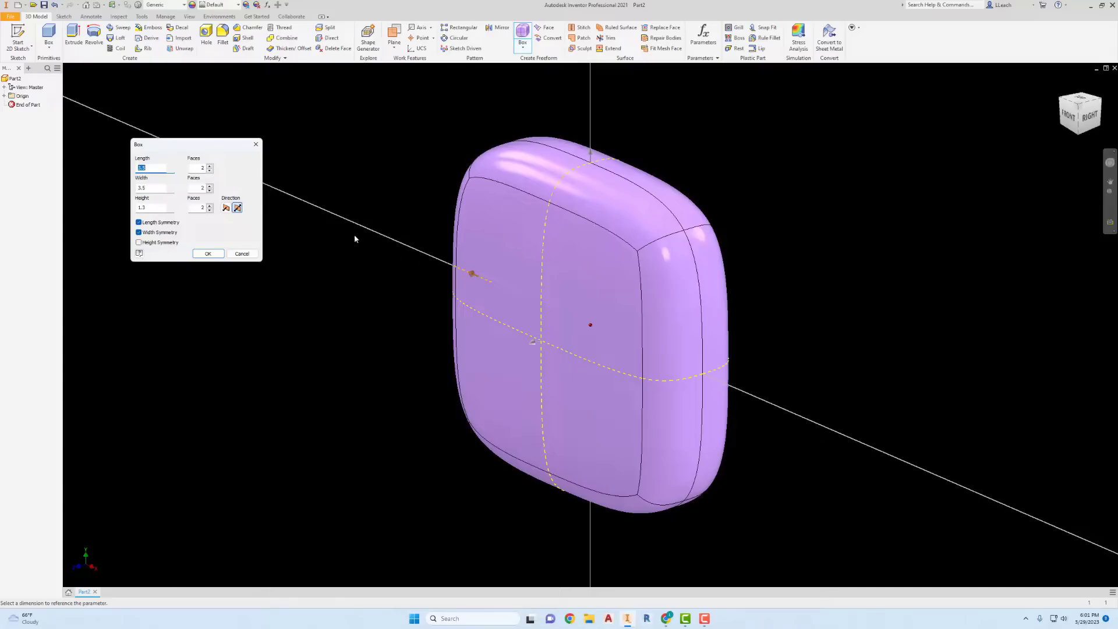
{"action": "left_click", "coordinate": [211, 255]}
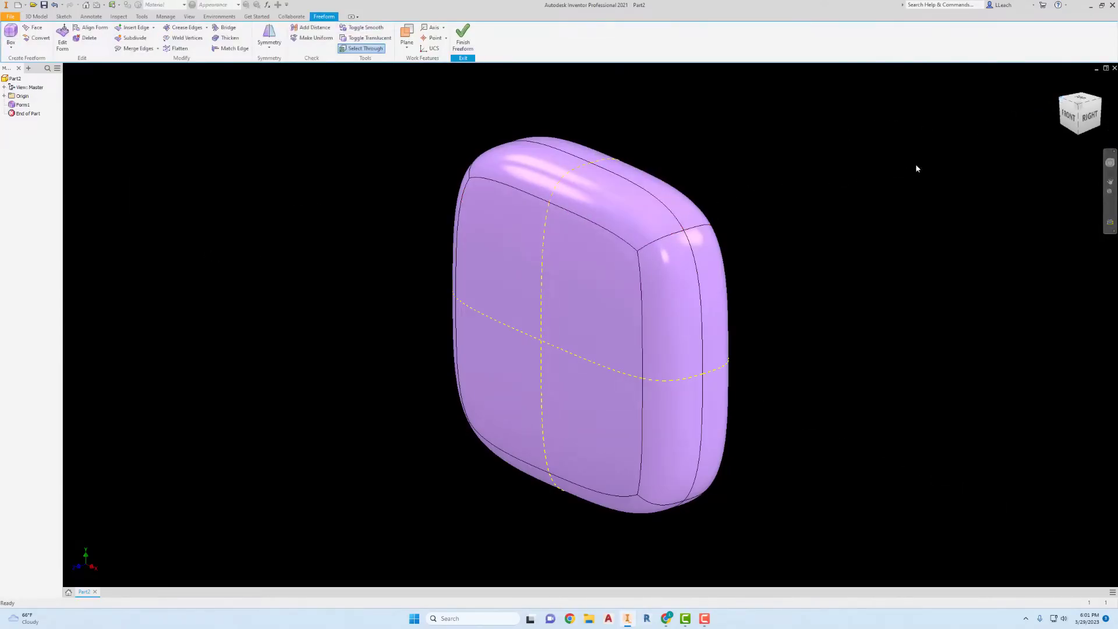
Step: Round the form in front view by scaling its vertical and horizontal centre edge loops outward in plane with Edit Form
{"action": "left_click", "coordinate": [1069, 119]}
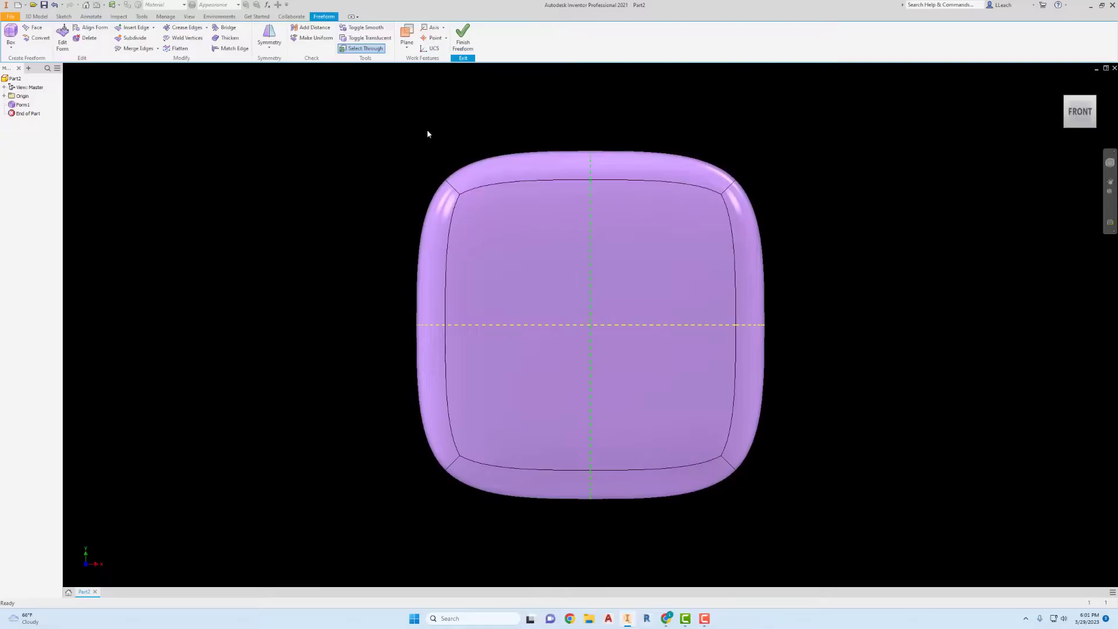
{"action": "left_click", "coordinate": [62, 38]}
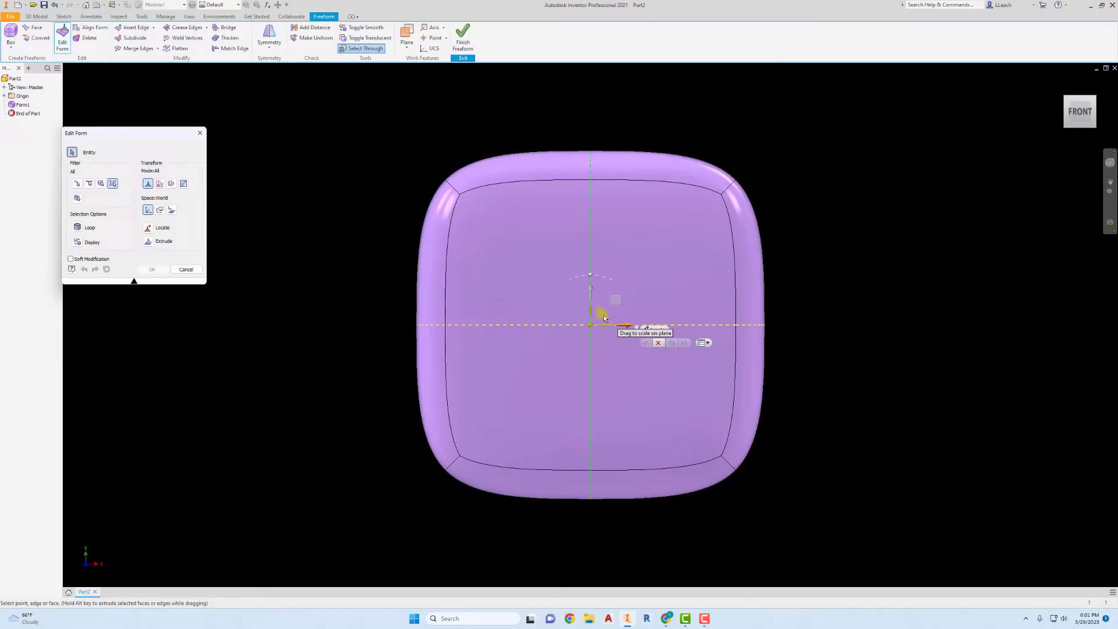
{"action": "left_click_drag", "start_coordinate": [604, 318], "coordinate": [605, 314]}
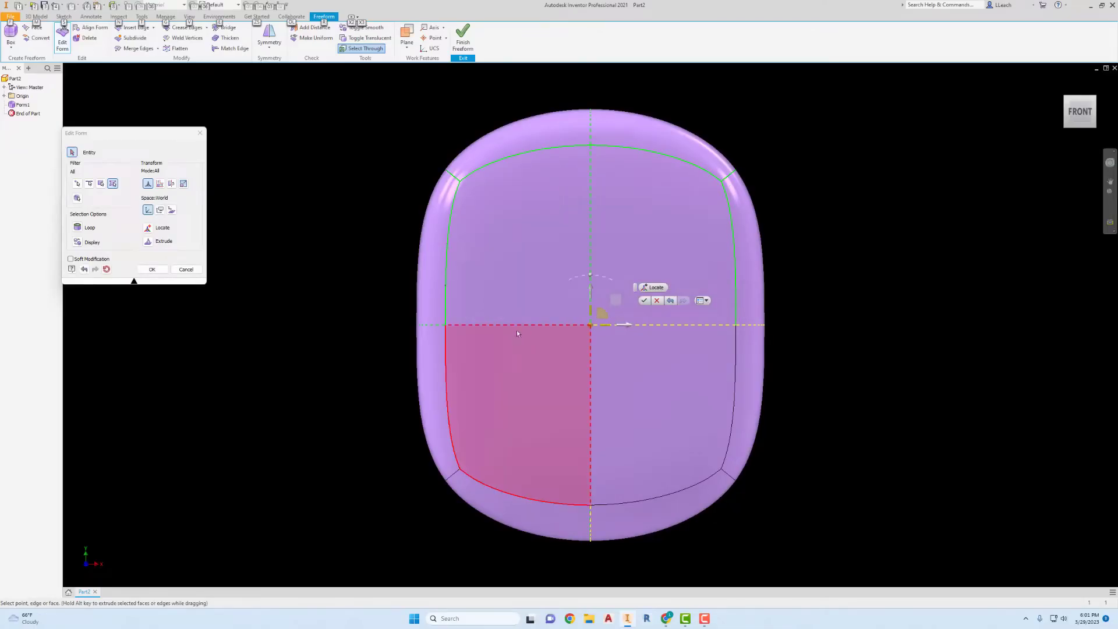
{"action": "left_click", "coordinate": [538, 327]}
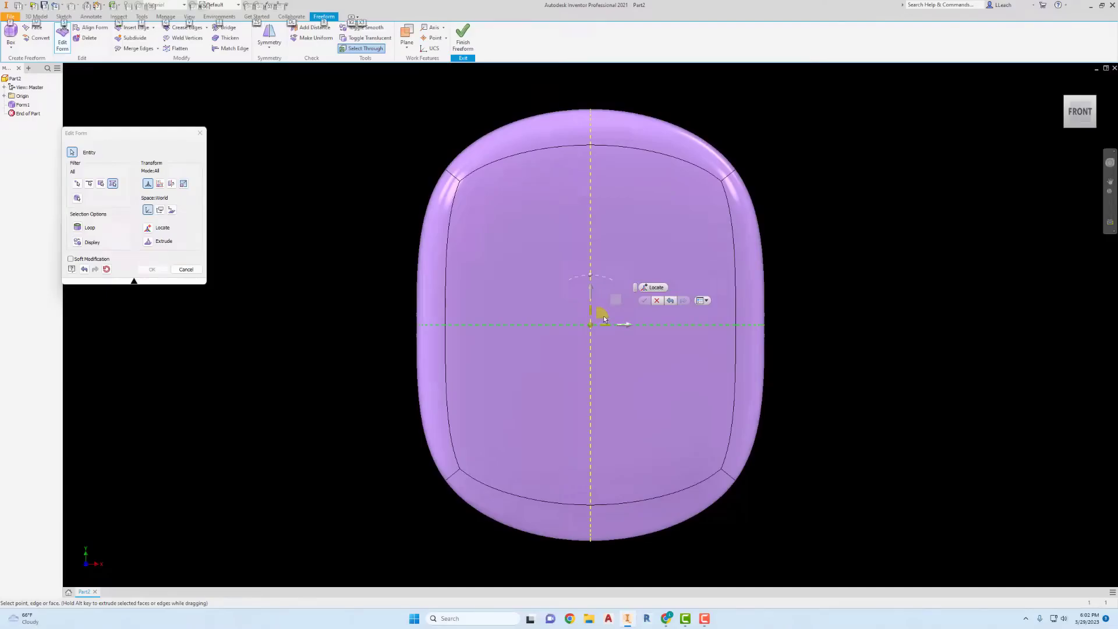
{"action": "left_click_drag", "start_coordinate": [604, 317], "coordinate": [612, 317], "text": "alt"}
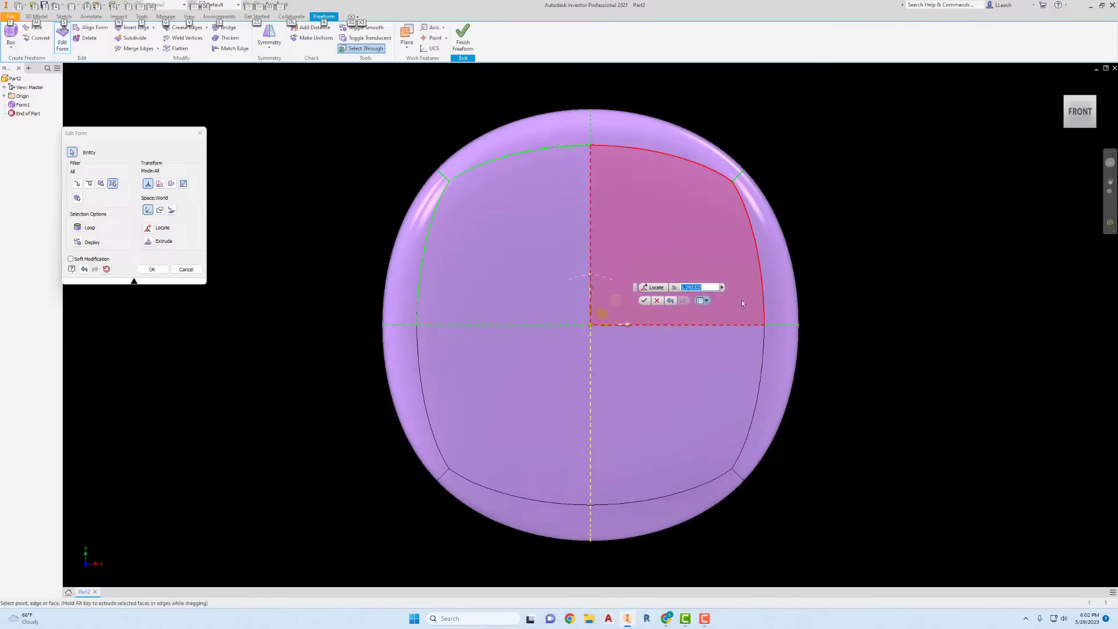
{"action": "left_click", "coordinate": [644, 300]}
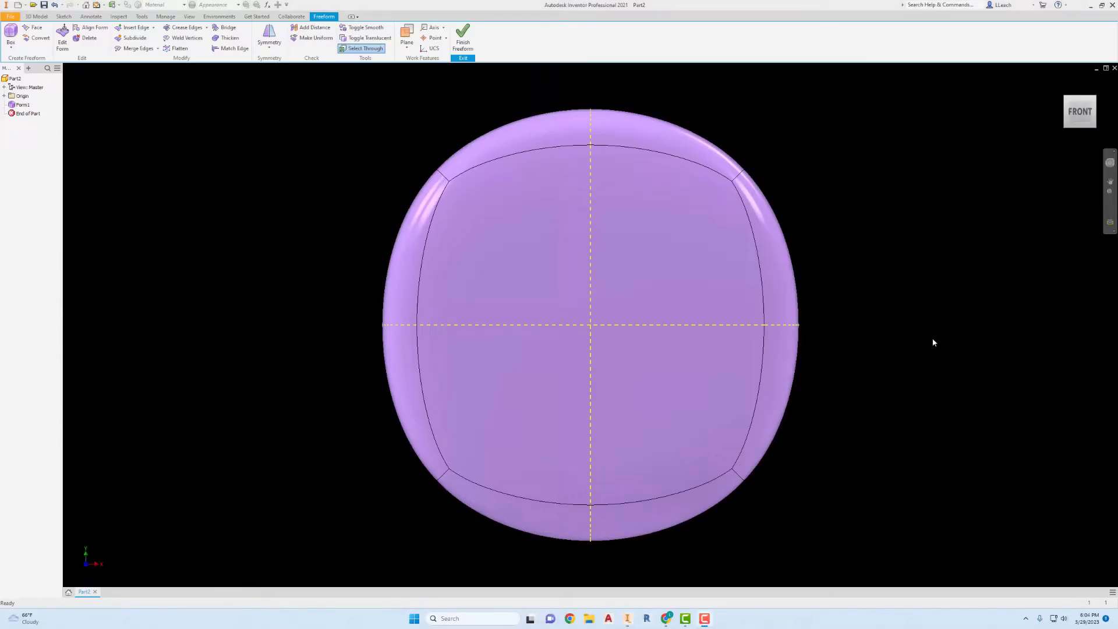
{"action": "left_click", "coordinate": [924, 326]}
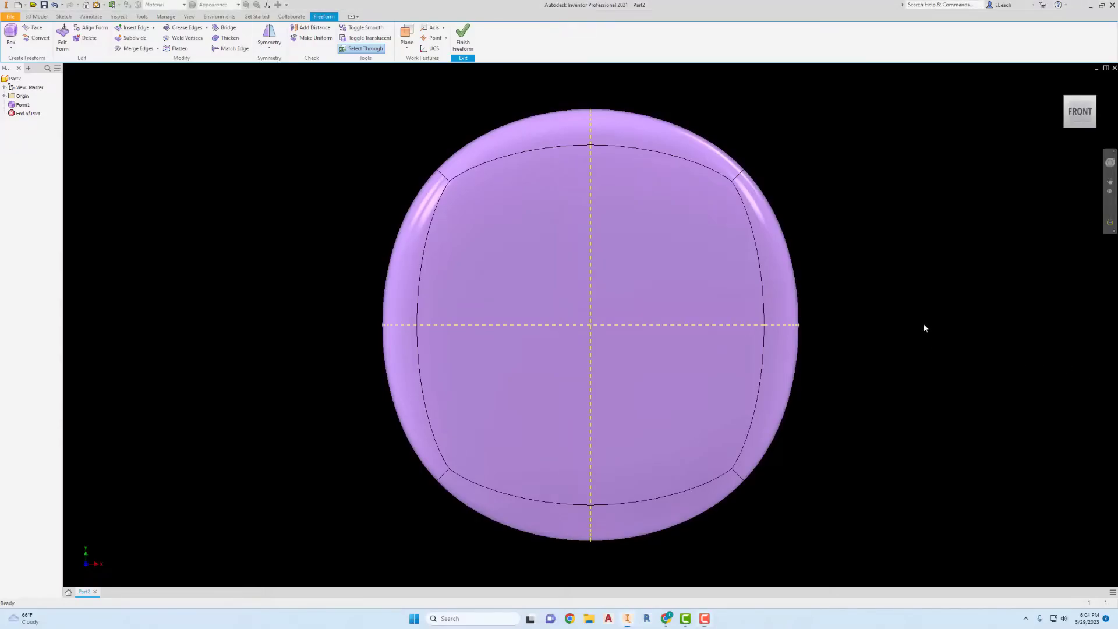
Step: Inset the four back faces of the form by scaling them down uniformly with extrusion in Edit Form
{"action": "left_click", "coordinate": [1095, 102]}
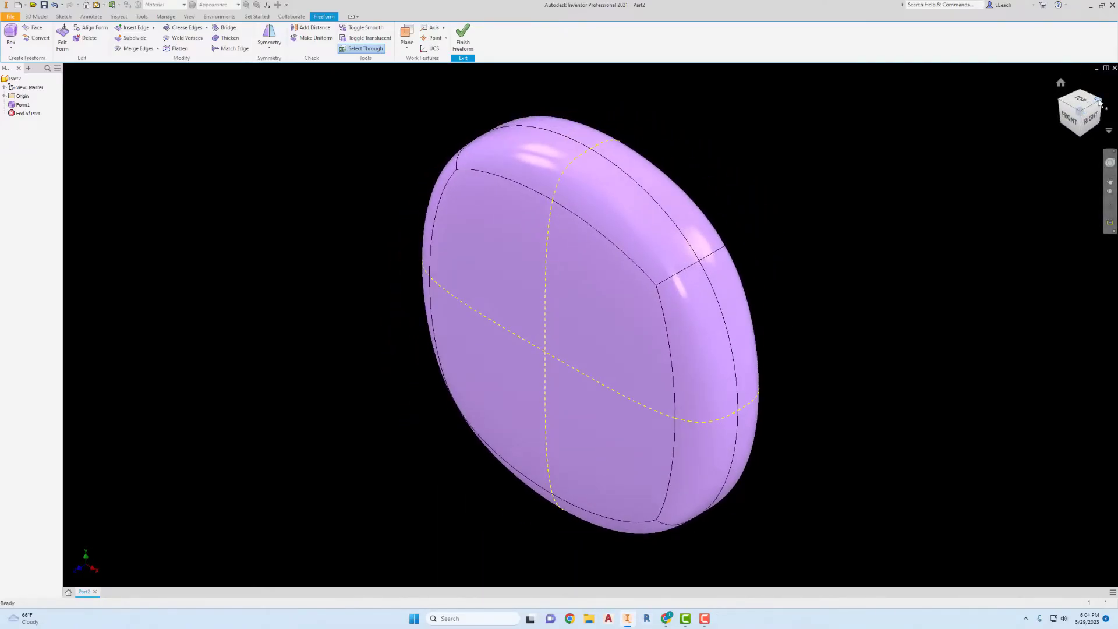
{"action": "left_click", "coordinate": [1099, 103]}
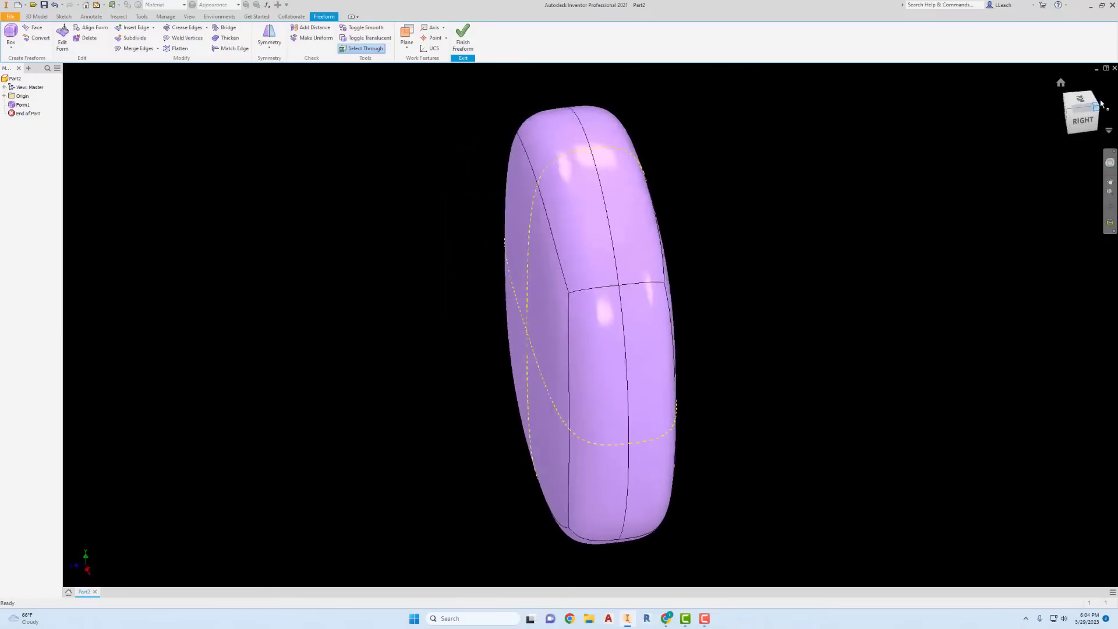
{"action": "left_click", "coordinate": [1100, 104]}
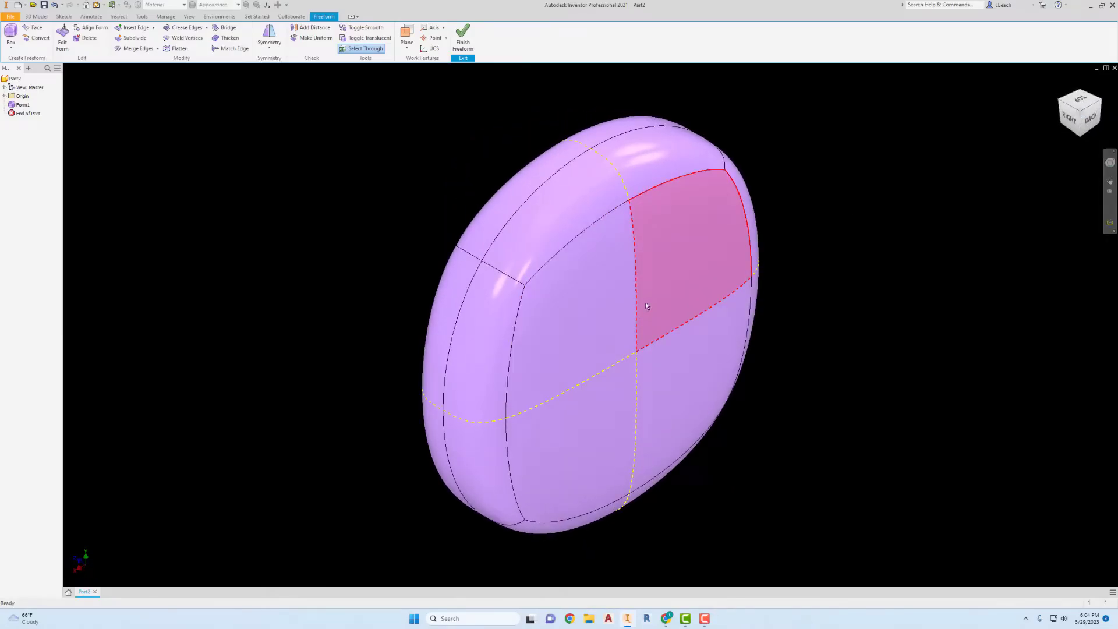
{"action": "left_click", "coordinate": [677, 294]}
{"action": "left_click", "coordinate": [590, 348], "text": "ctrl"}
{"action": "left_click", "coordinate": [590, 419], "text": "ctrl"}
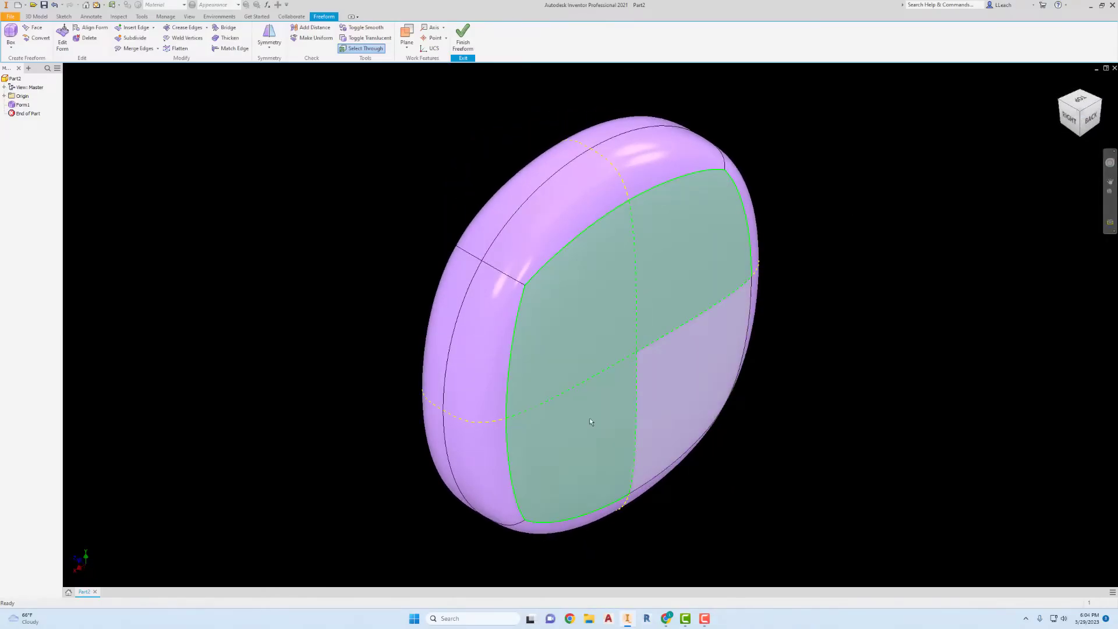
{"action": "left_click", "coordinate": [683, 379], "text": "ctrl"}
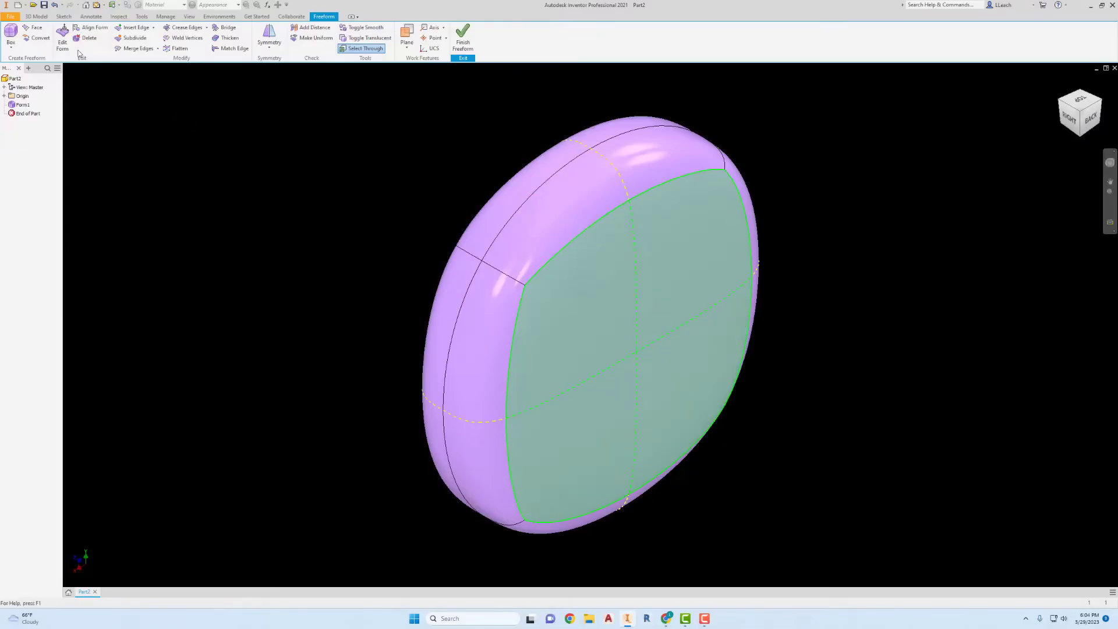
{"action": "left_click", "coordinate": [62, 36]}
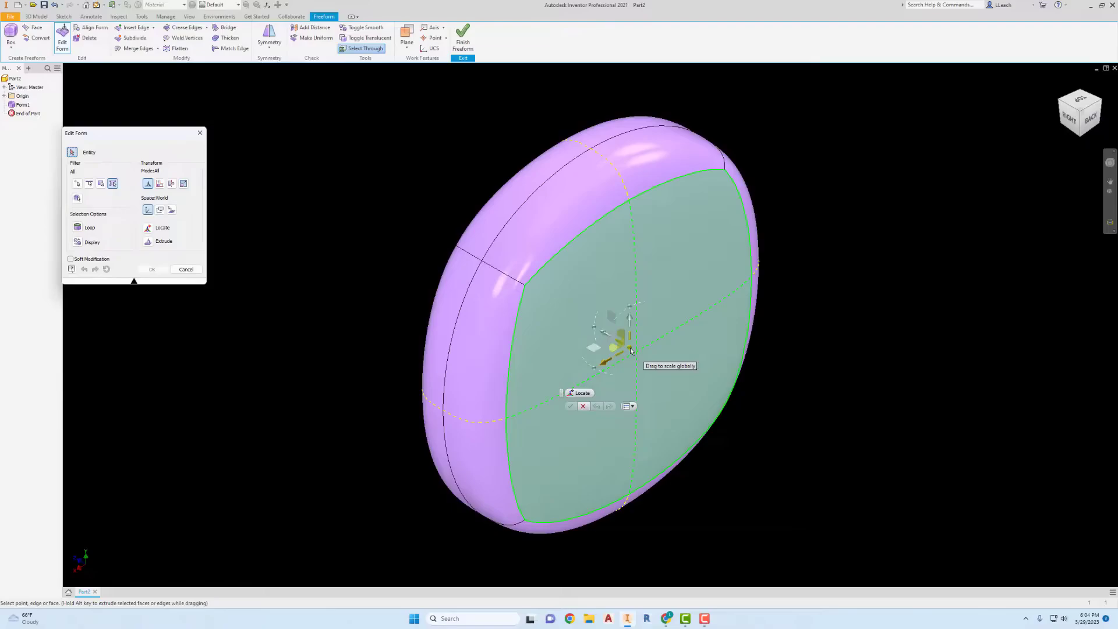
{"action": "key", "text": "alt"}
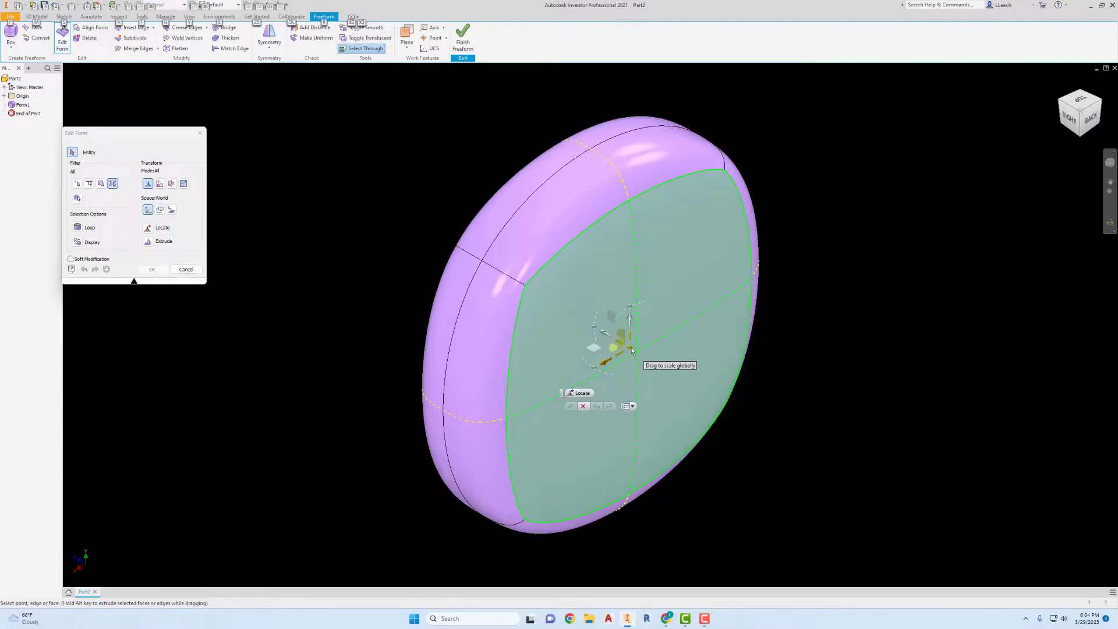
{"action": "left_click_drag", "start_coordinate": [631, 347], "coordinate": [641, 351], "text": "alt"}
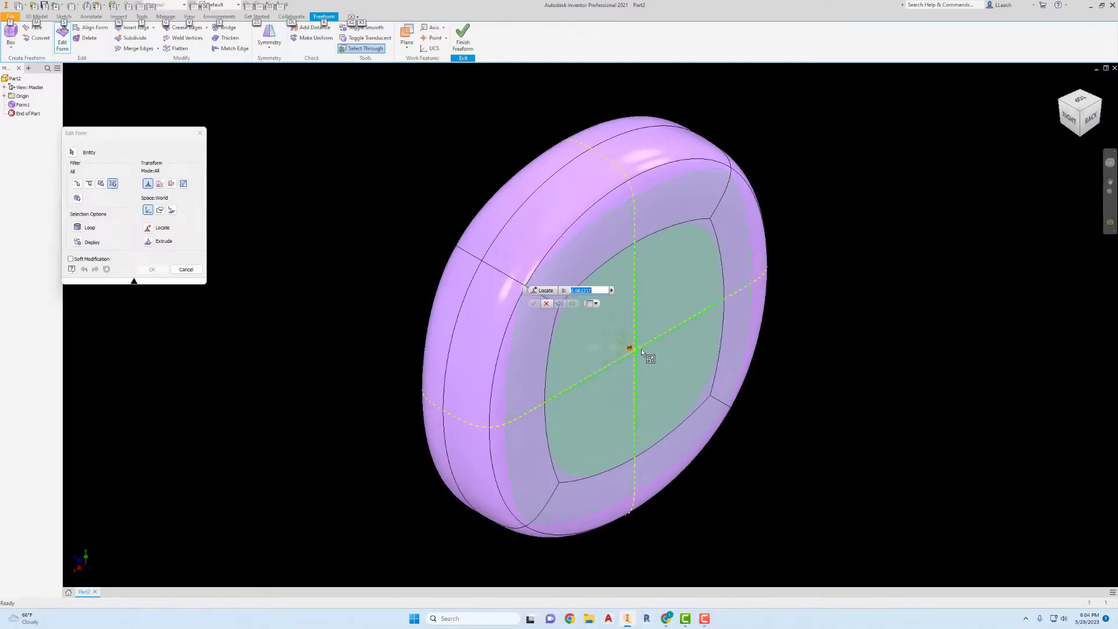
{"action": "left_click_drag", "start_coordinate": [642, 350], "coordinate": [642, 349], "text": "alt"}
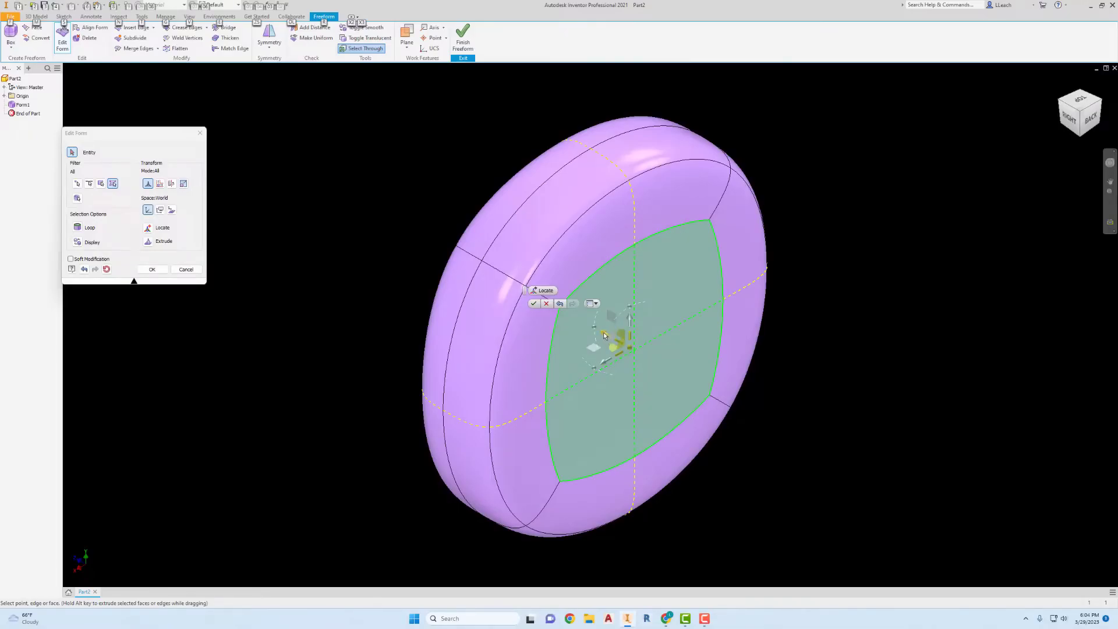
Step: Extrude the inset back faces about 1.1 in outward and inset the extruded end faces again by scaling them down
{"action": "left_click_drag", "start_coordinate": [604, 335], "coordinate": [693, 380], "text": "alt"}
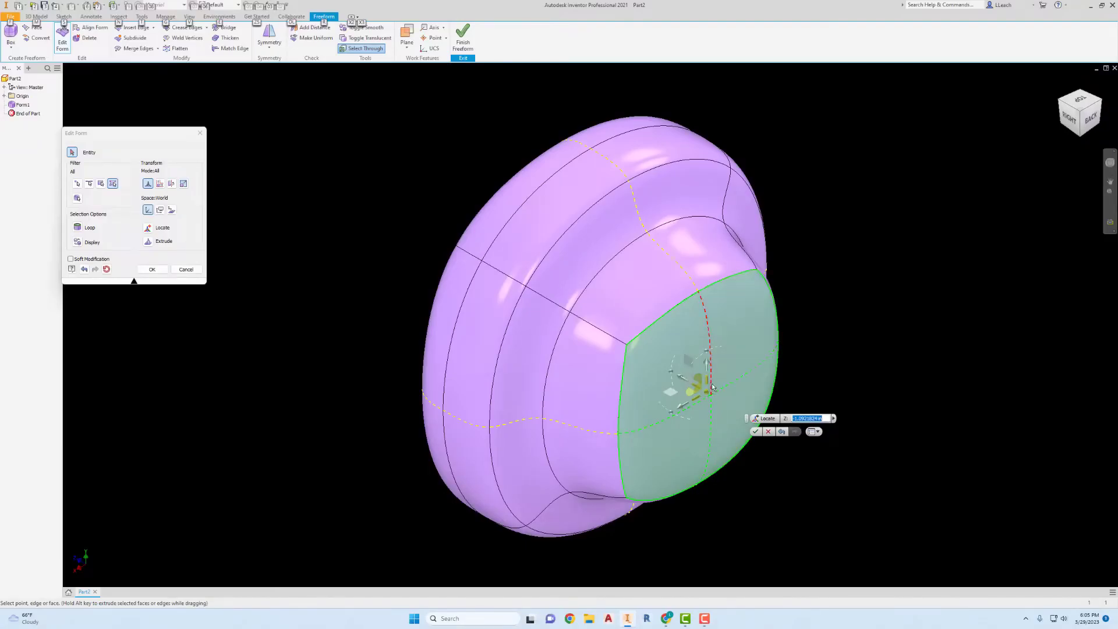
{"action": "left_click_drag", "start_coordinate": [707, 394], "coordinate": [711, 389]}
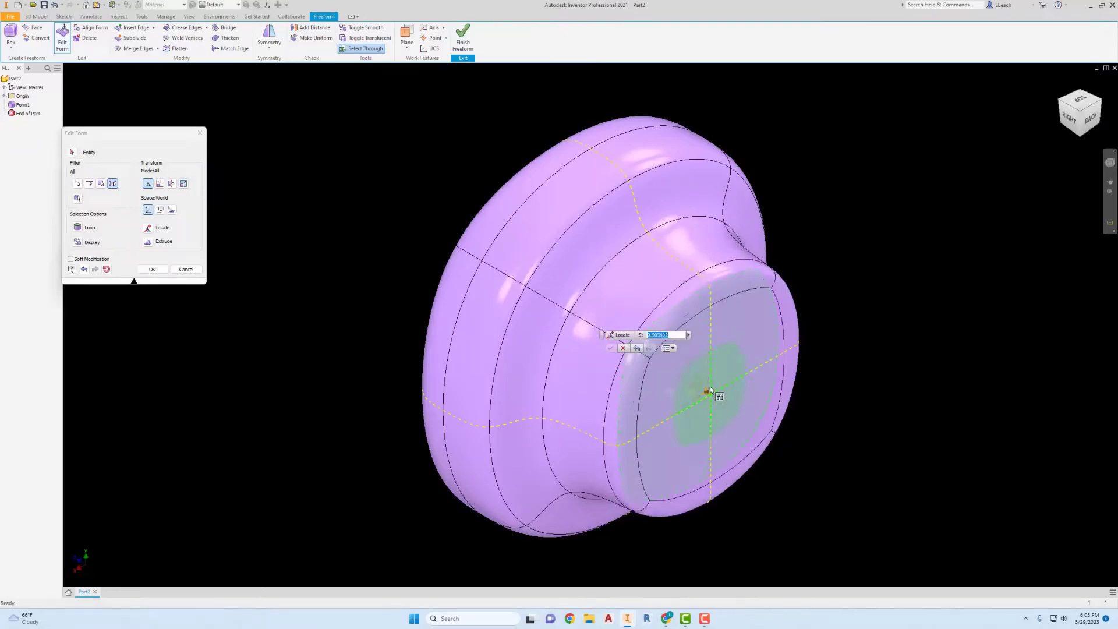
{"action": "left_click_drag", "start_coordinate": [715, 379], "coordinate": [715, 380]}
{"action": "key", "text": "alt"}
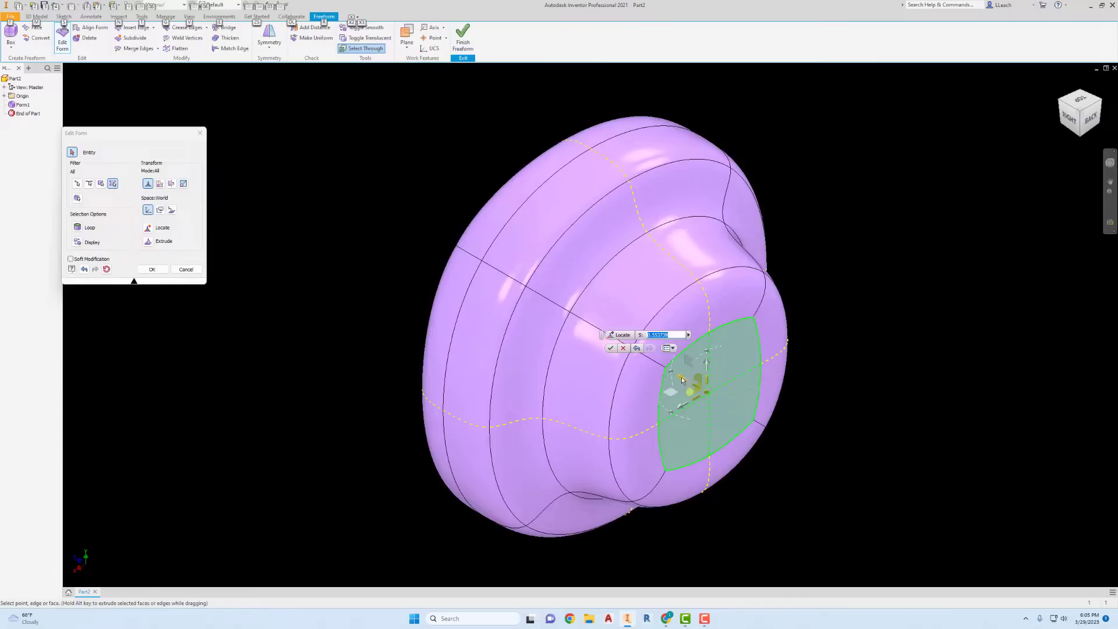
Step: Extrude the smaller inset faces about 0.25 in inward to form a recess and apply the form edit
{"action": "key", "text": "alt"}
{"action": "left_click_drag", "start_coordinate": [684, 380], "coordinate": [663, 367], "text": "alt"}
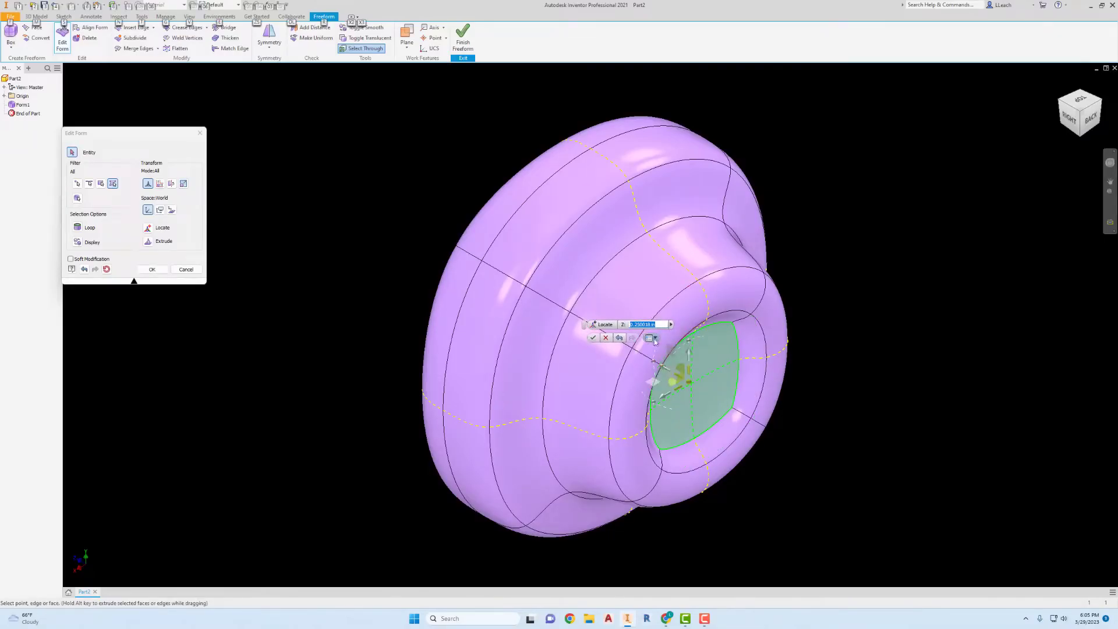
{"action": "left_click", "coordinate": [593, 337]}
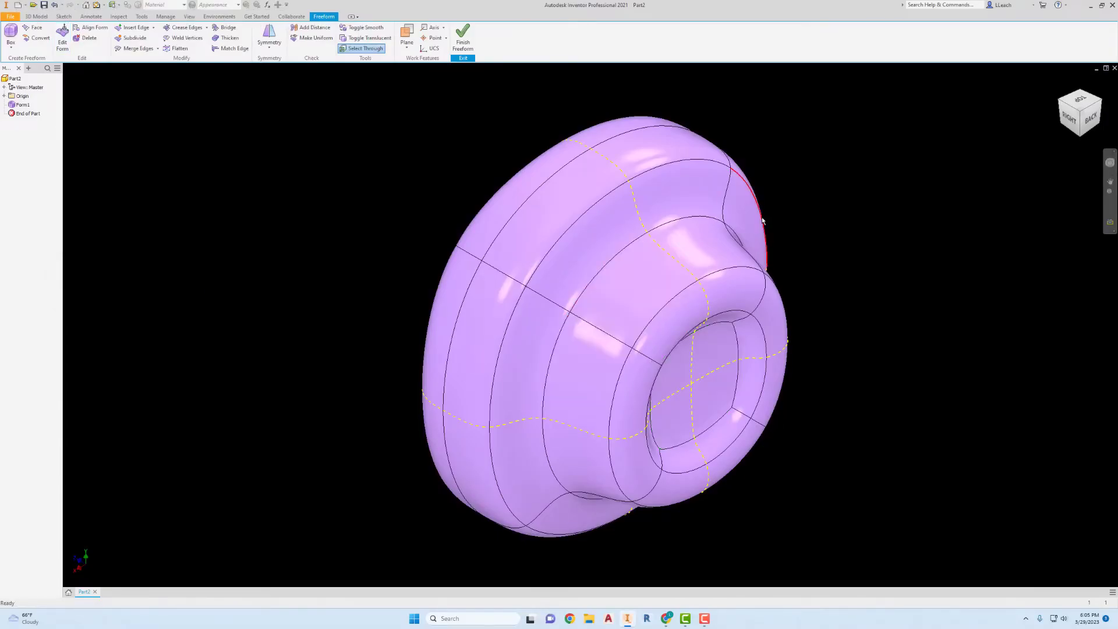
Step: Inset the four front faces of the form by scaling them down uniformly with extrusion in Edit Form
{"action": "left_click", "coordinate": [1061, 102]}
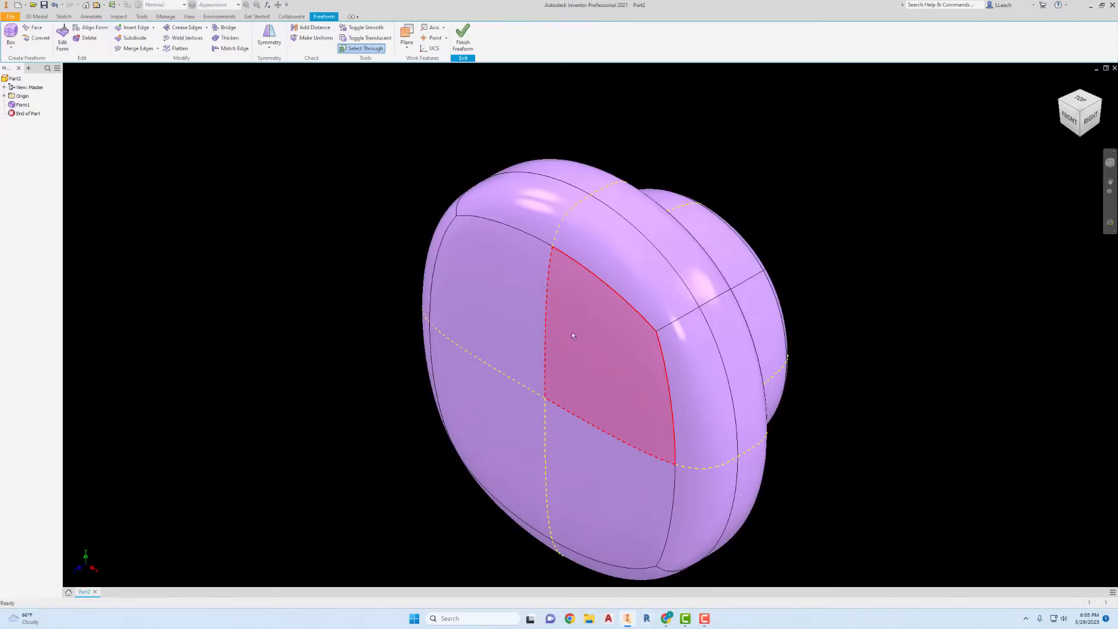
{"action": "left_click", "coordinate": [602, 361]}
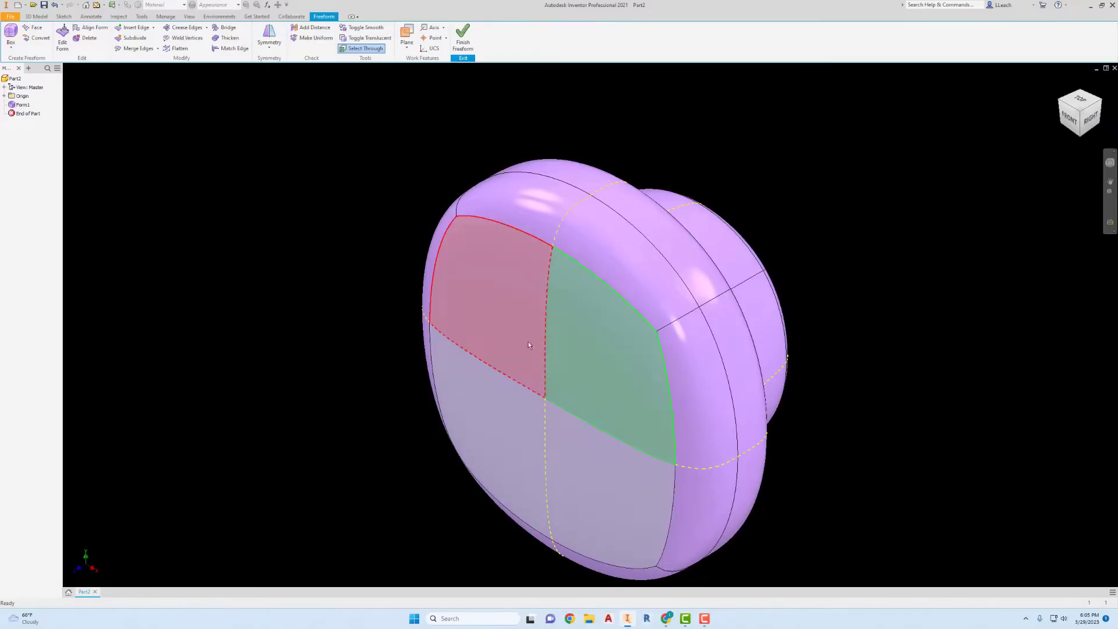
{"action": "left_click", "coordinate": [515, 373], "text": "ctrl"}
{"action": "left_click", "coordinate": [523, 415], "text": "ctrl"}
{"action": "left_click", "coordinate": [564, 439], "text": "ctrl"}
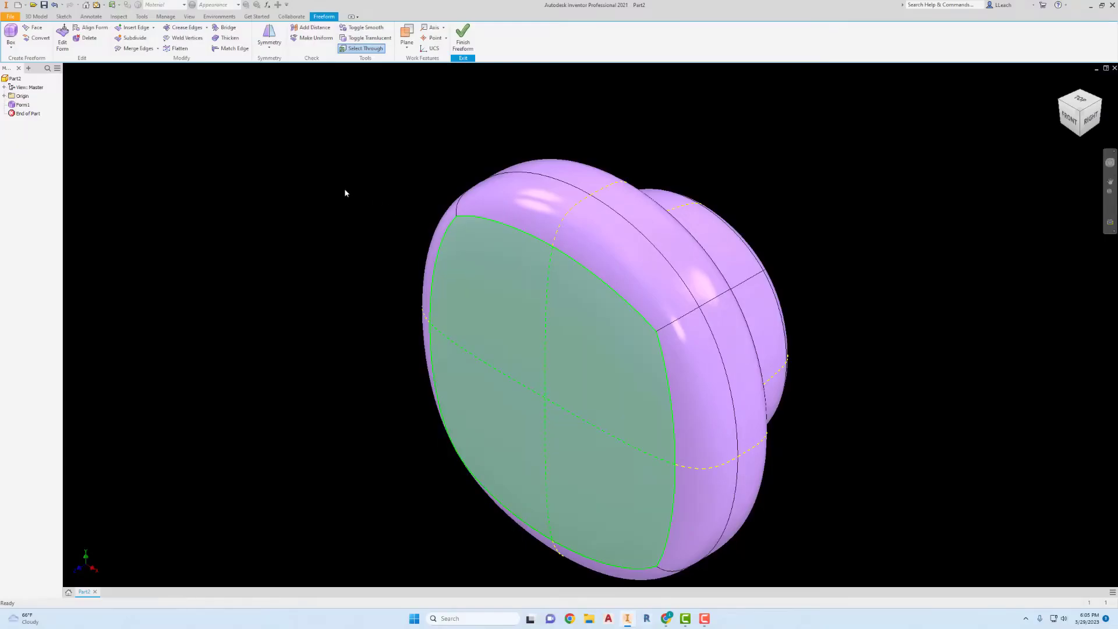
{"action": "left_click", "coordinate": [65, 47]}
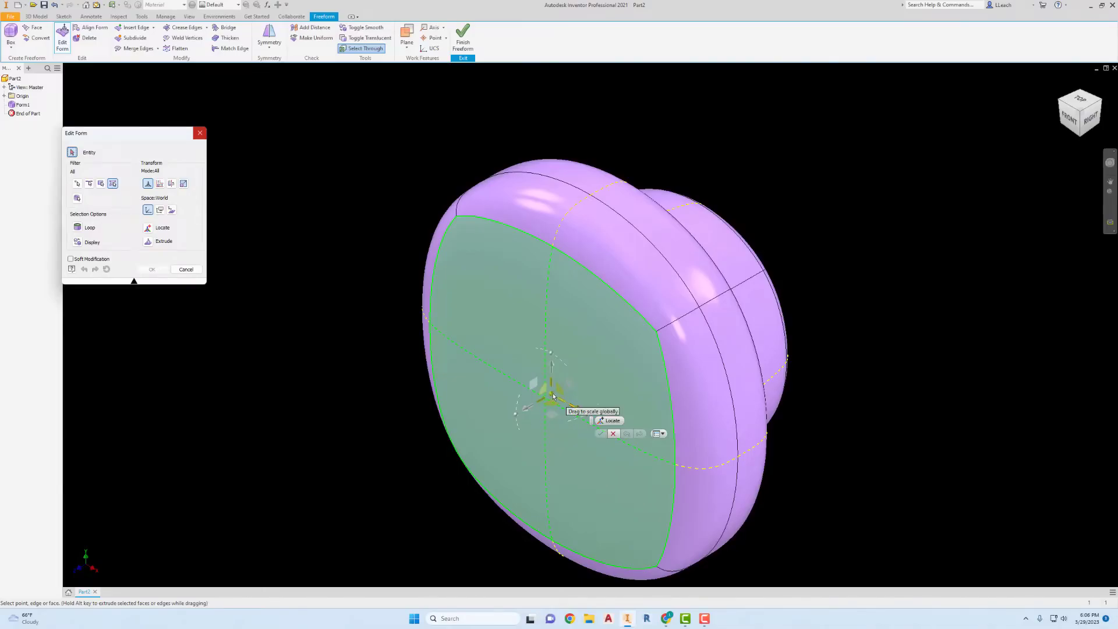
{"action": "left_click_drag", "start_coordinate": [551, 394], "coordinate": [546, 385]}
{"action": "key", "text": "alt"}
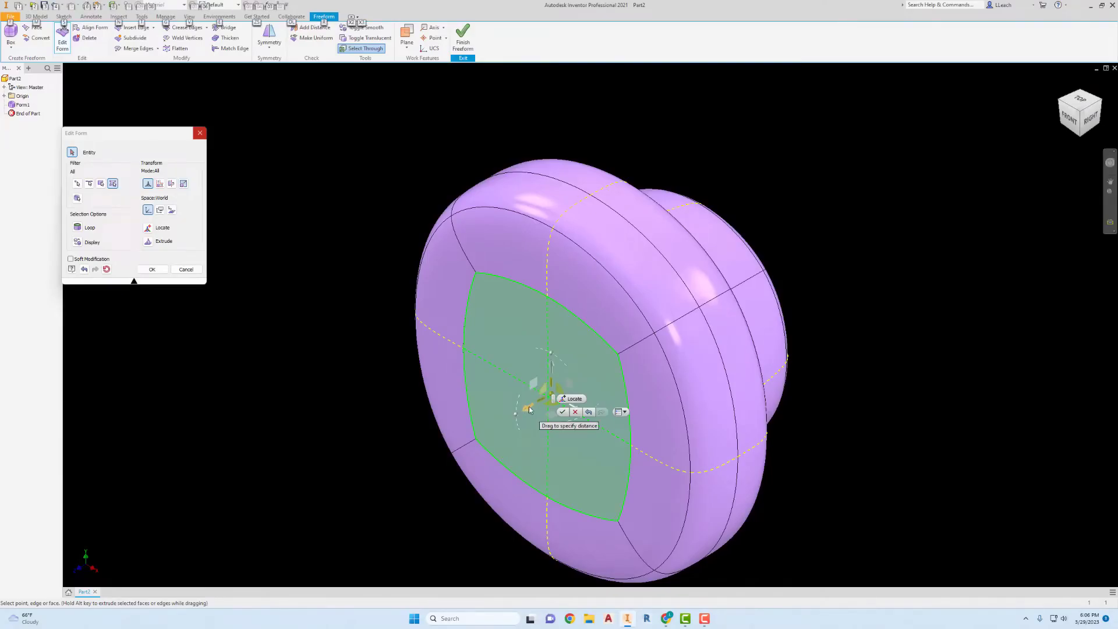
Step: Extrude the inset front faces about 0.84 in inward to form a deep recess and apply the form edit
{"action": "left_click_drag", "start_coordinate": [528, 409], "coordinate": [577, 359]}
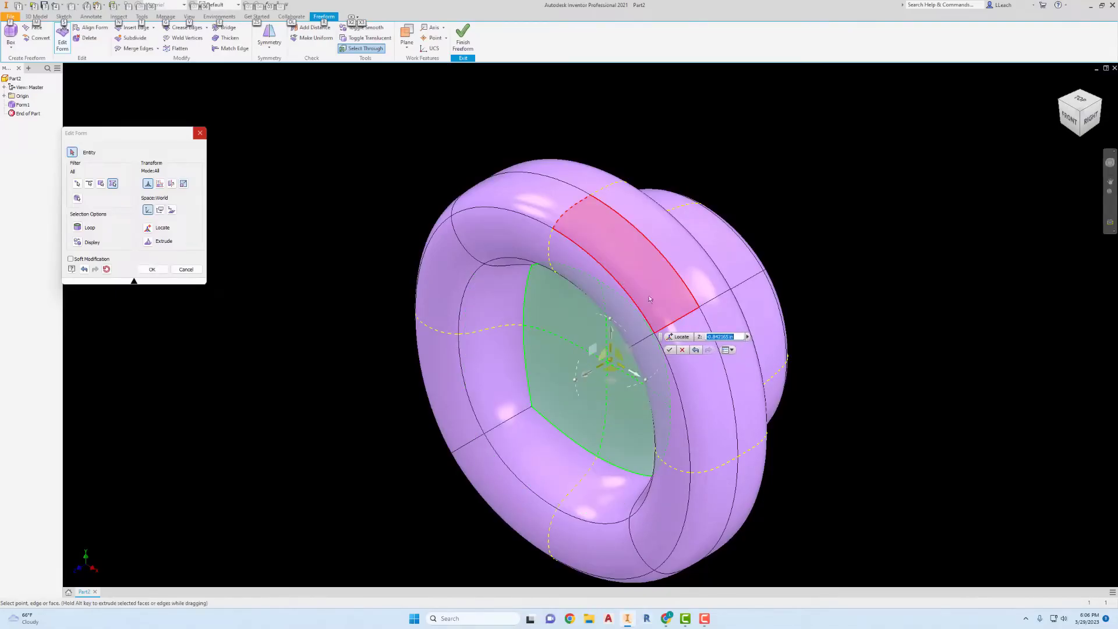
{"action": "left_click", "coordinate": [669, 349]}
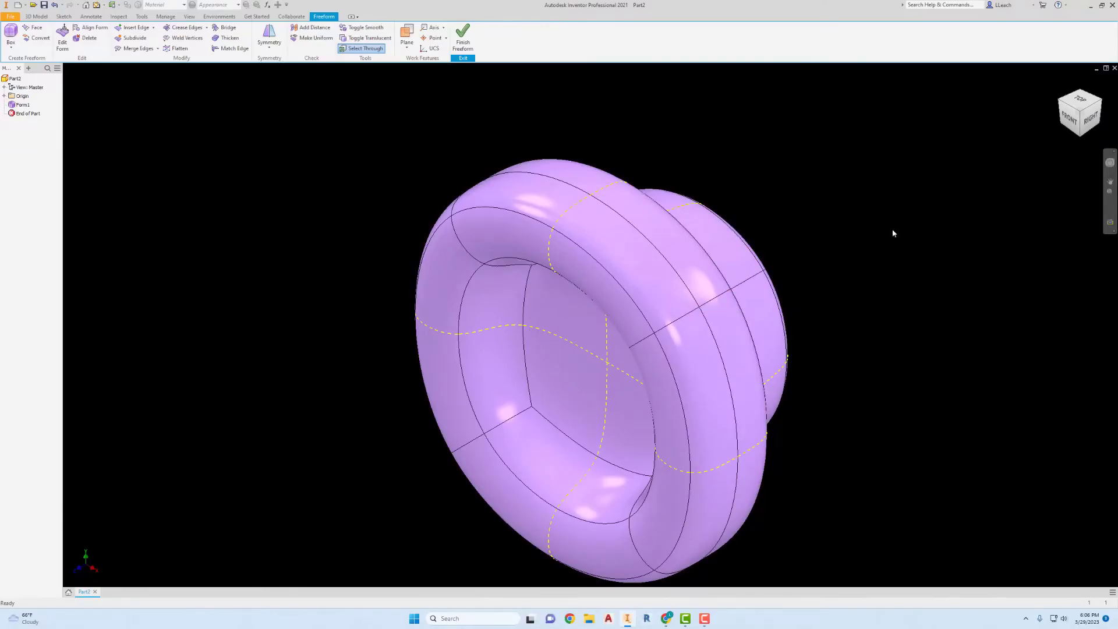
Step: Insert simple edges on both sides of the edge loop around the middle of the wide rim at location 0.25
{"action": "left_click", "coordinate": [668, 264]}
{"action": "left_click", "coordinate": [139, 30]}
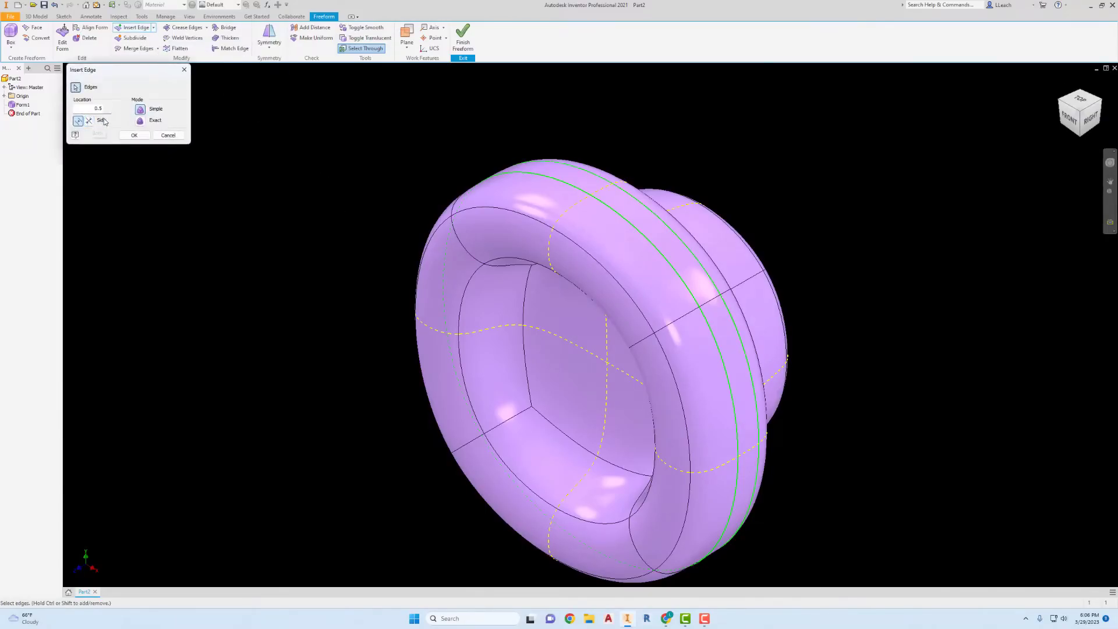
{"action": "left_click", "coordinate": [89, 120]}
{"action": "left_click", "coordinate": [100, 109]}
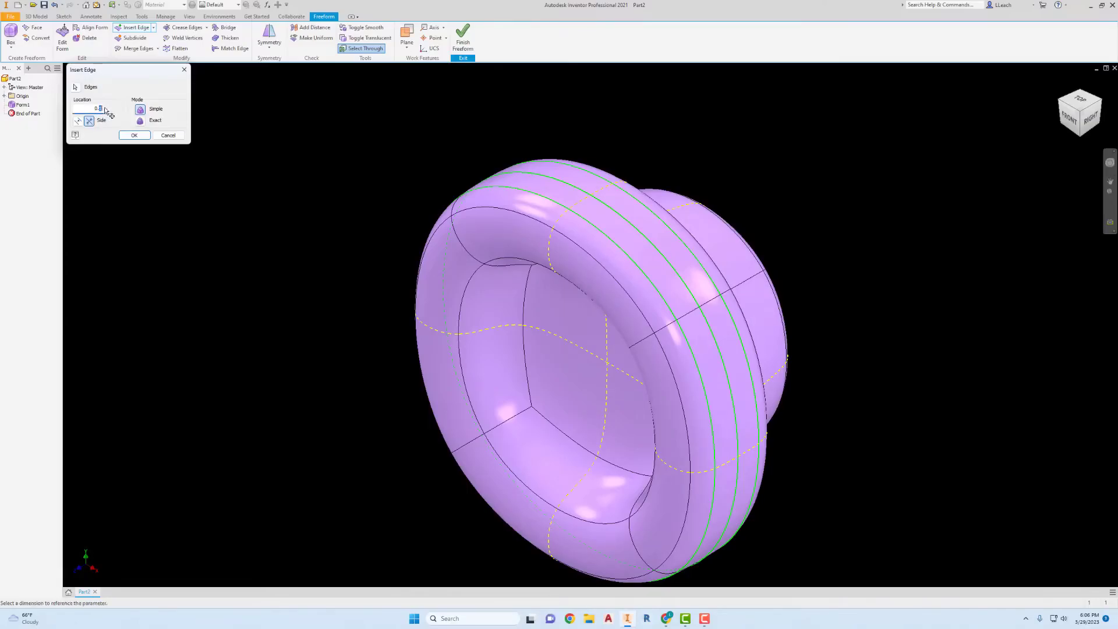
{"action": "type", "text": "2"}
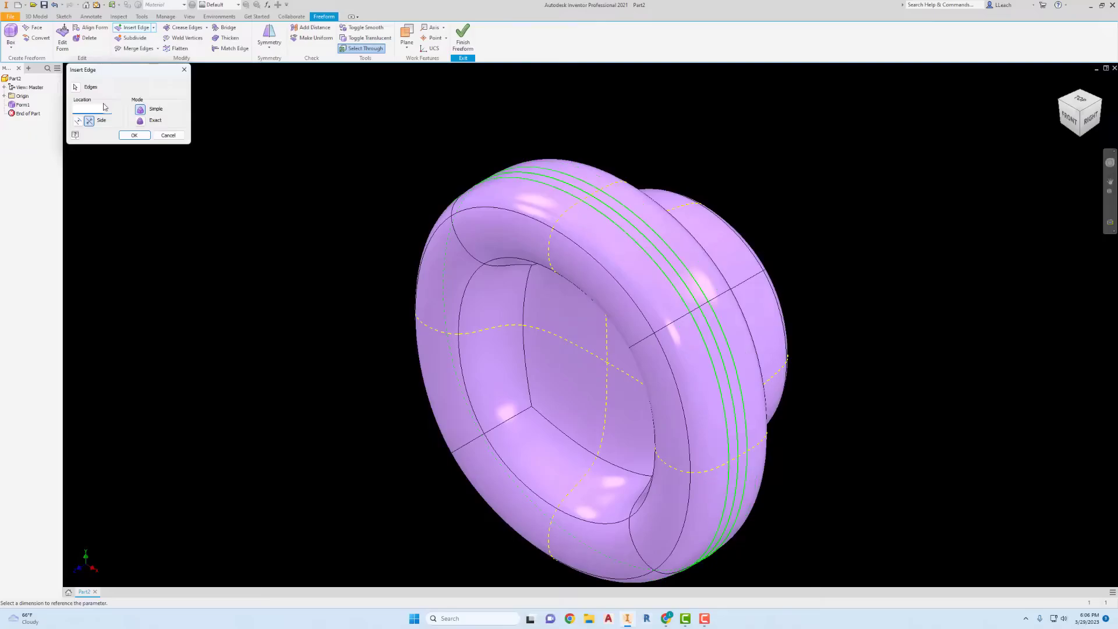
{"action": "type", "text": "5"}
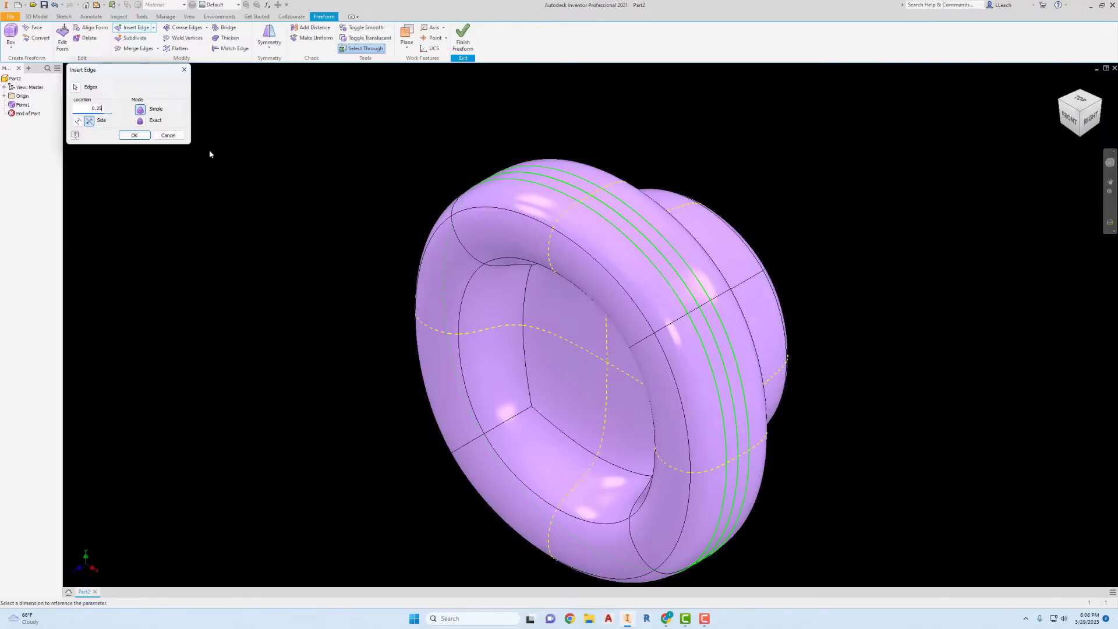
{"action": "left_click", "coordinate": [142, 138]}
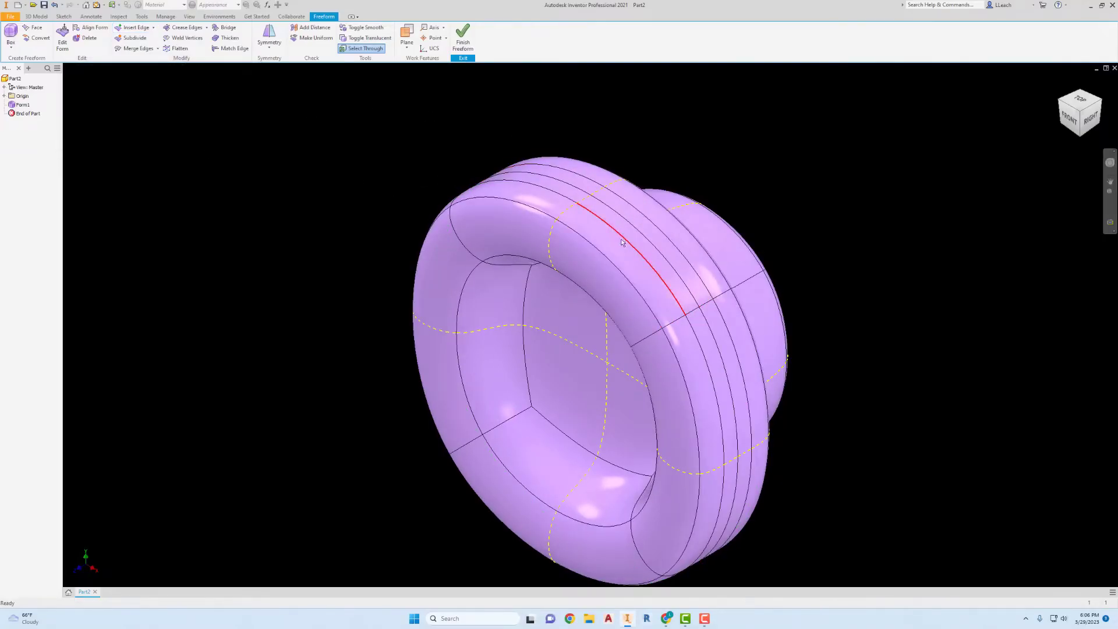
Step: Select the narrow band faces on both sides of the rim's middle edge loop along its right side and top
{"action": "left_click", "coordinate": [670, 271]}
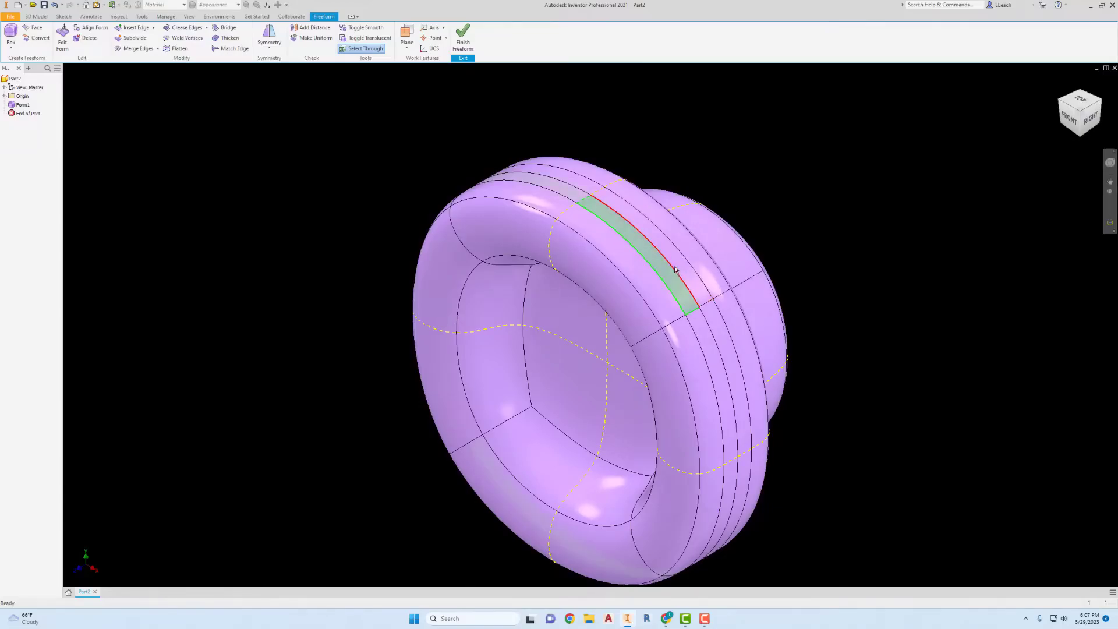
{"action": "left_click", "coordinate": [682, 263], "text": "ctrl"}
{"action": "left_click", "coordinate": [703, 338], "text": "ctrl"}
{"action": "left_click", "coordinate": [718, 333], "text": "ctrl"}
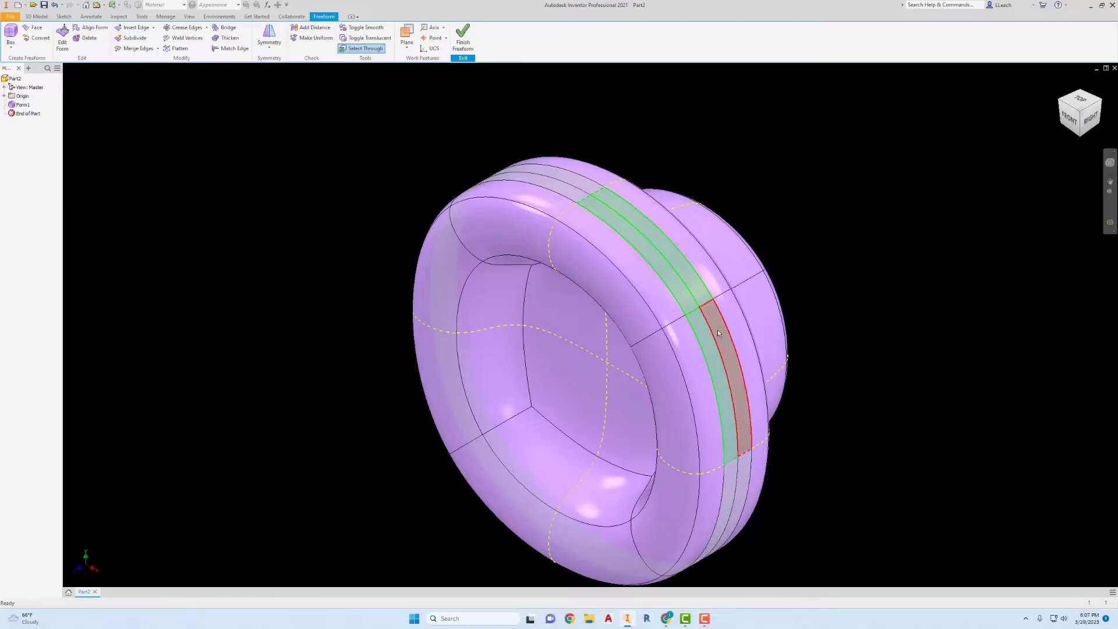
{"action": "left_click", "coordinate": [726, 496], "text": "ctrl"}
{"action": "left_click", "coordinate": [741, 482], "text": "ctrl"}
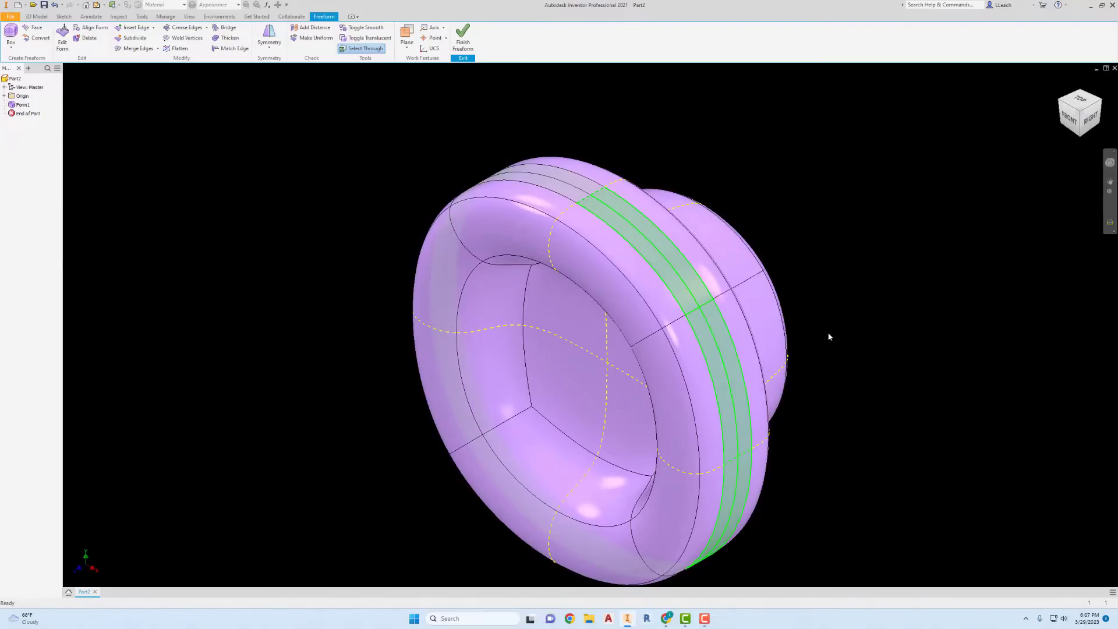
{"action": "left_click", "coordinate": [530, 185], "text": "ctrl"}
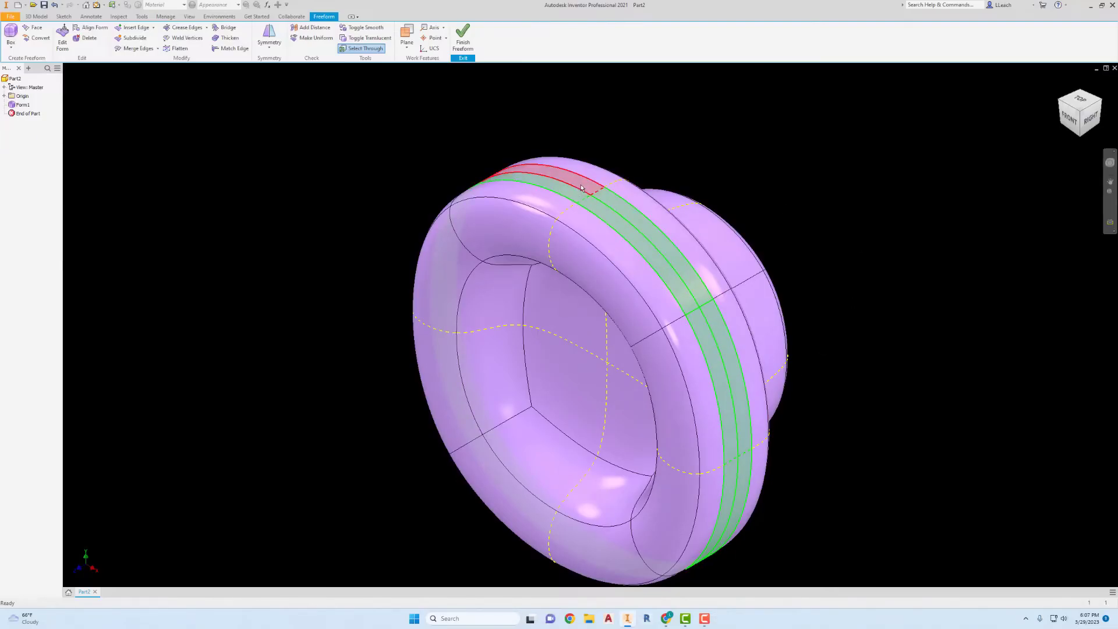
{"action": "left_click", "coordinate": [581, 188], "text": "ctrl"}
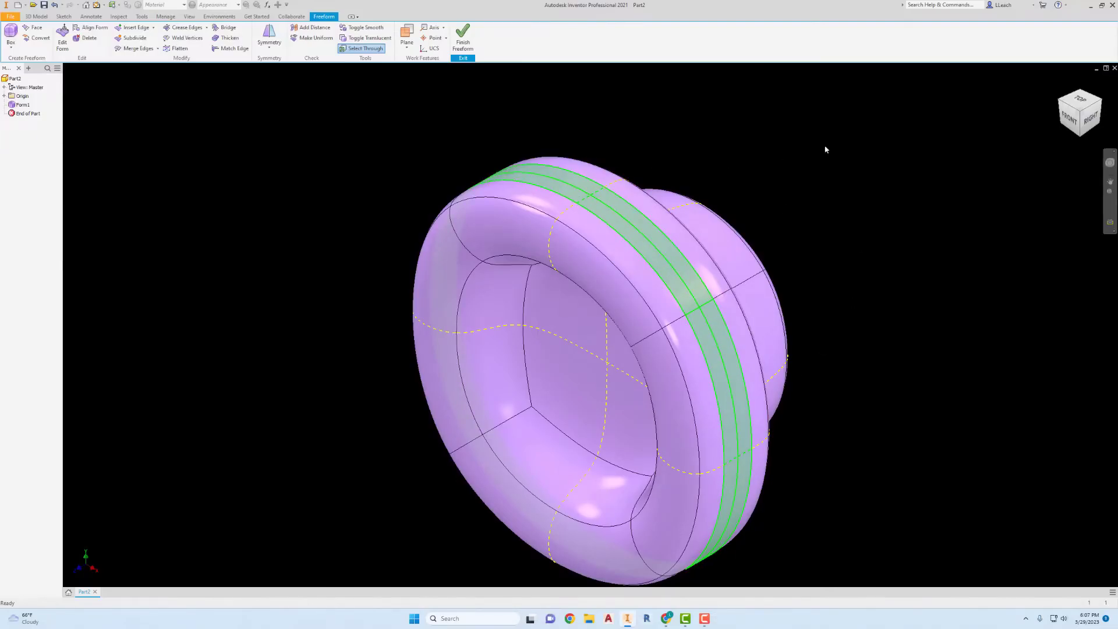
Step: Add the remaining narrow band faces along the rim's left side and underside to the selection
{"action": "left_click", "coordinate": [1061, 104]}
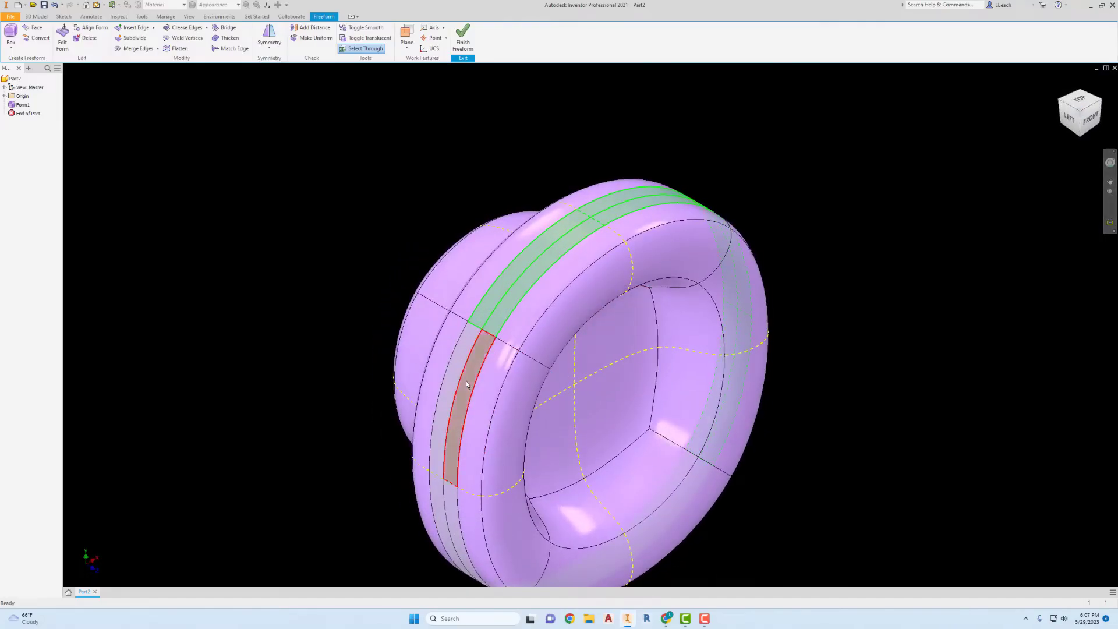
{"action": "left_click", "coordinate": [465, 385], "text": "ctrl"}
{"action": "left_click", "coordinate": [449, 402], "text": "ctrl"}
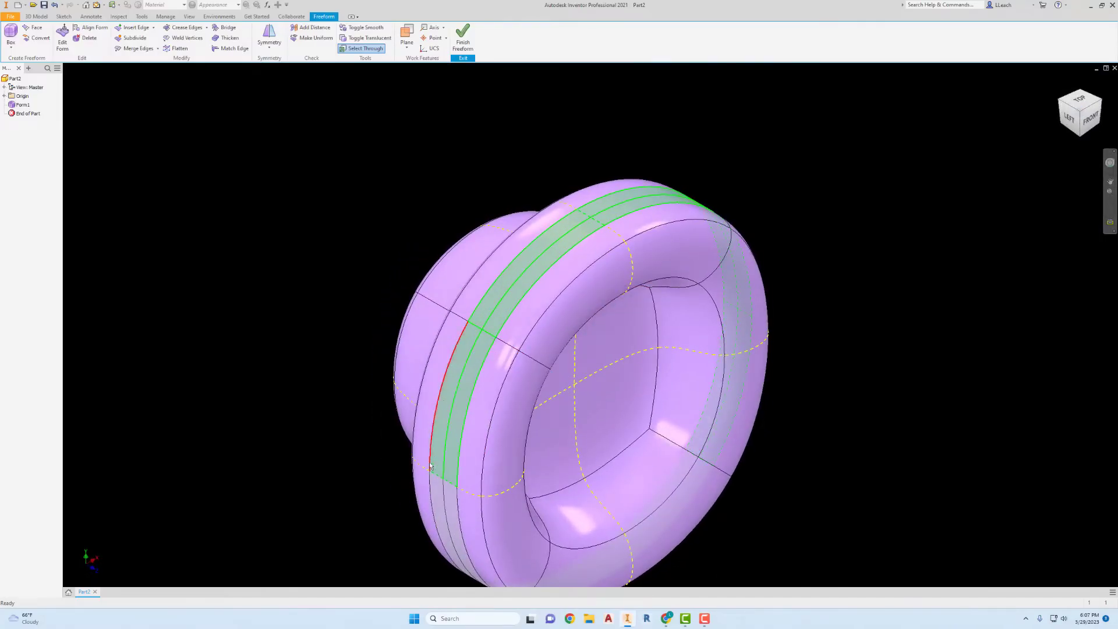
{"action": "left_click", "coordinate": [438, 507], "text": "ctrl"}
{"action": "middle_click_drag", "start_coordinate": [725, 429], "coordinate": [714, 295]}
{"action": "left_click", "coordinate": [1080, 134]}
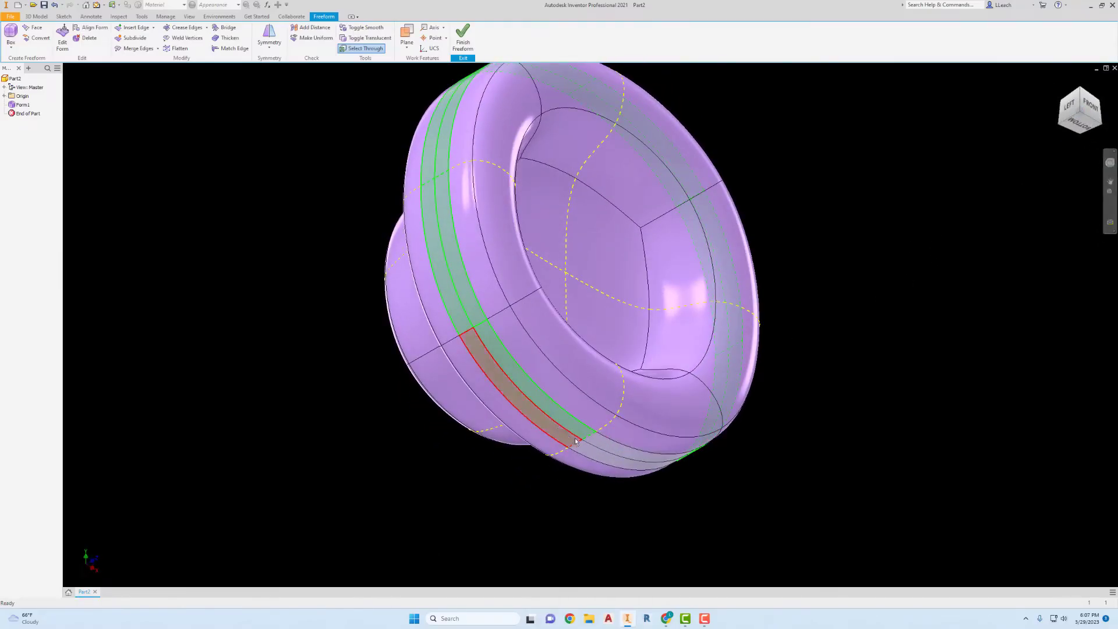
{"action": "left_click", "coordinate": [597, 452], "text": "ctrl"}
{"action": "left_click", "coordinate": [605, 444], "text": "ctrl"}
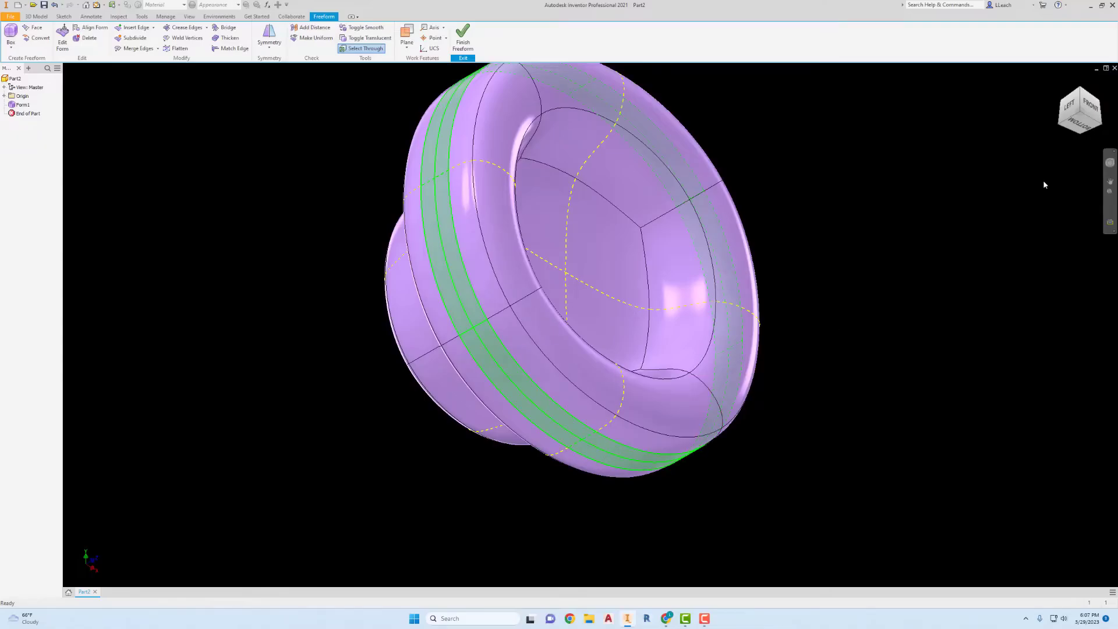
Step: Extrude the selected band outward into a raised ridge by scaling it up in the front plane with Edit Form
{"action": "left_click", "coordinate": [1096, 124]}
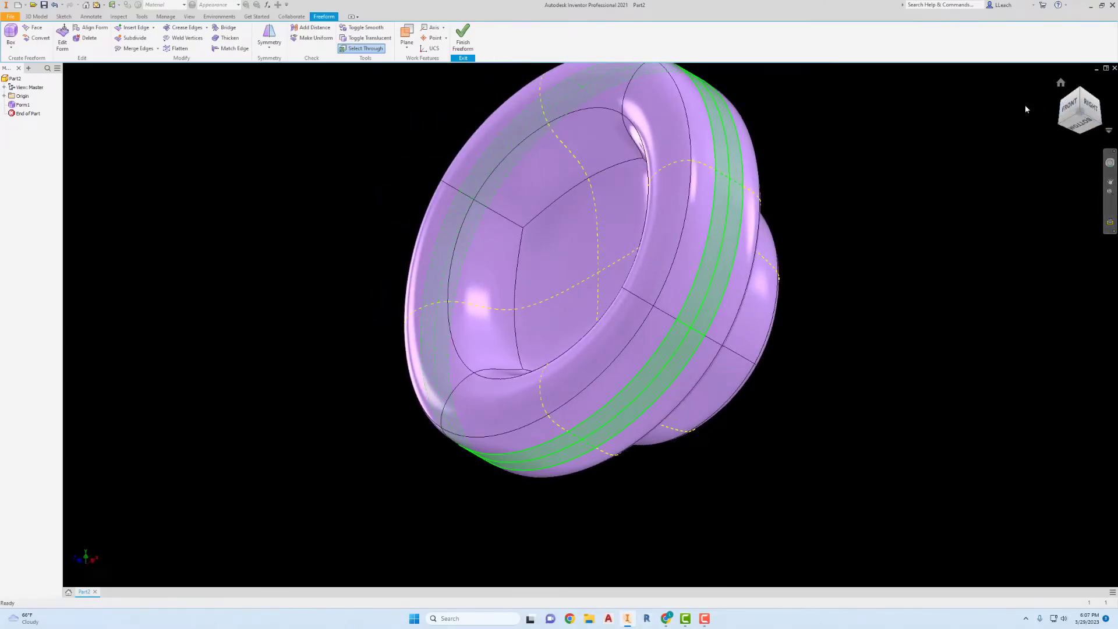
{"action": "left_click", "coordinate": [1068, 108]}
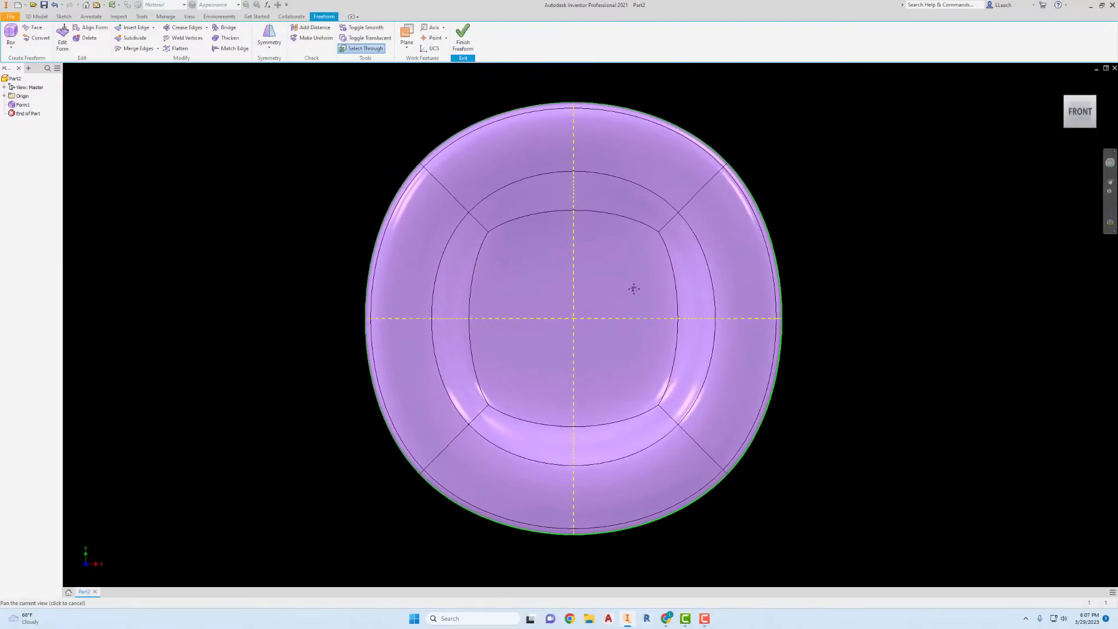
{"action": "middle_click_drag", "start_coordinate": [633, 289], "coordinate": [632, 306]}
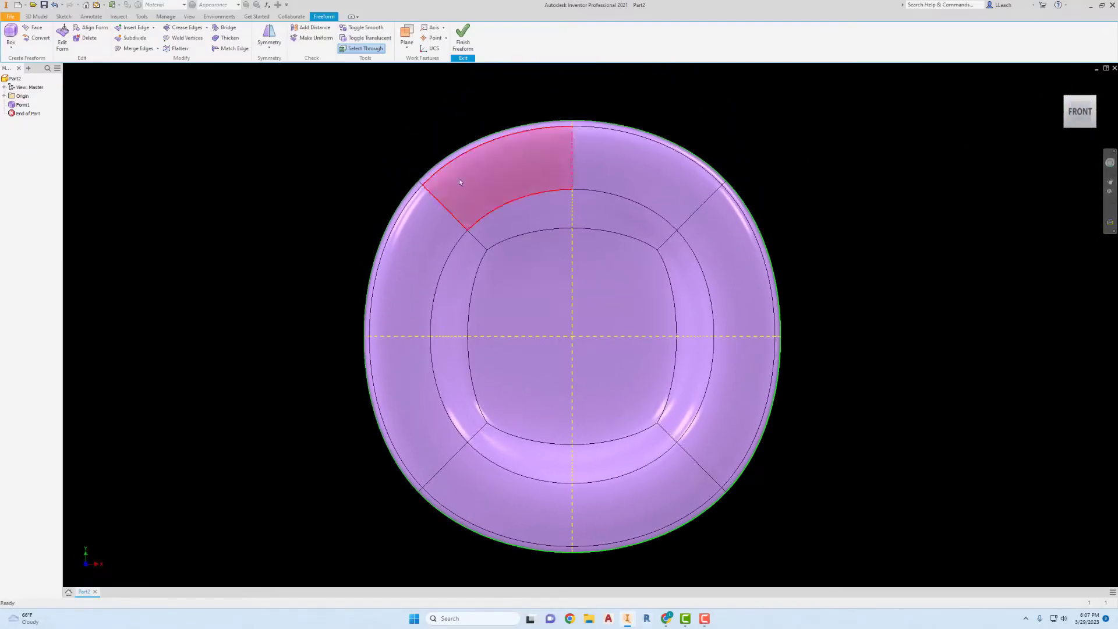
{"action": "left_click", "coordinate": [62, 44]}
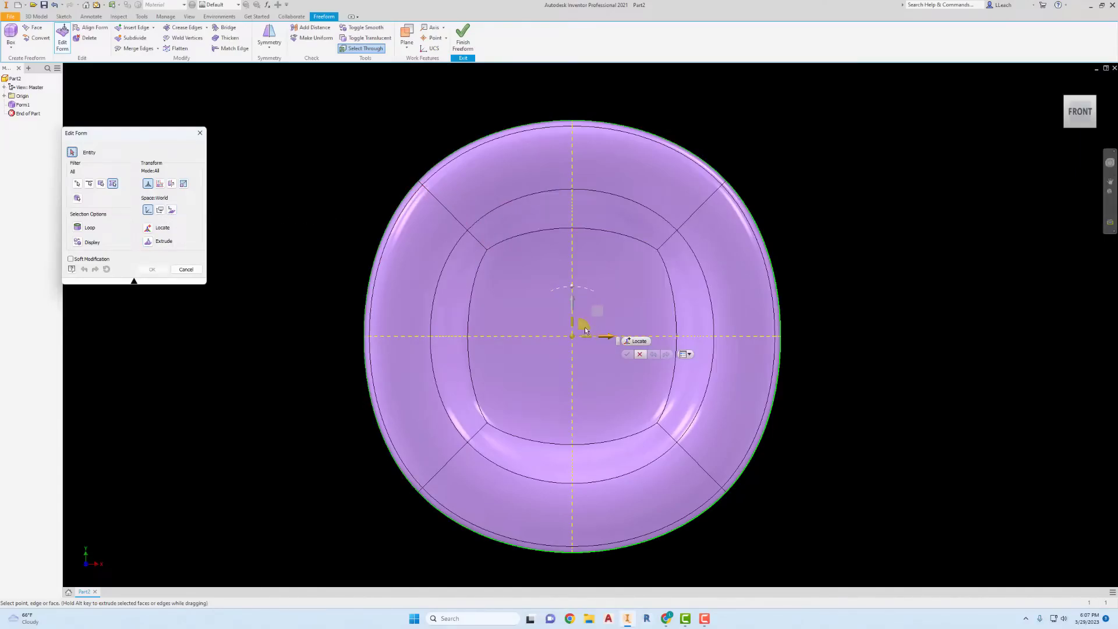
{"action": "key", "text": "alt"}
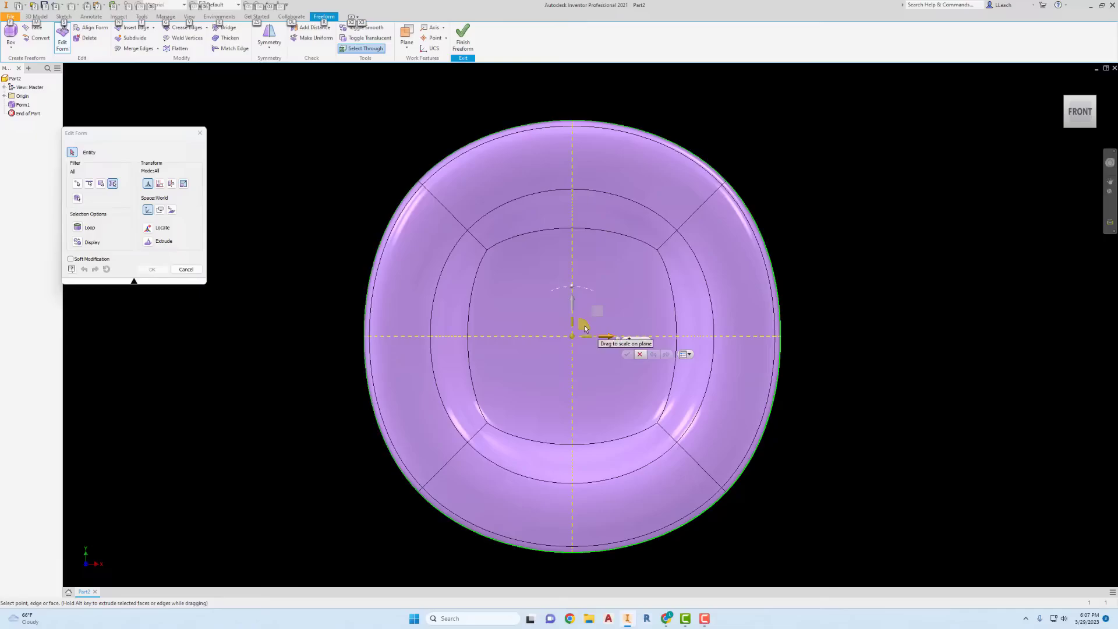
{"action": "left_click_drag", "start_coordinate": [585, 328], "coordinate": [589, 331]}
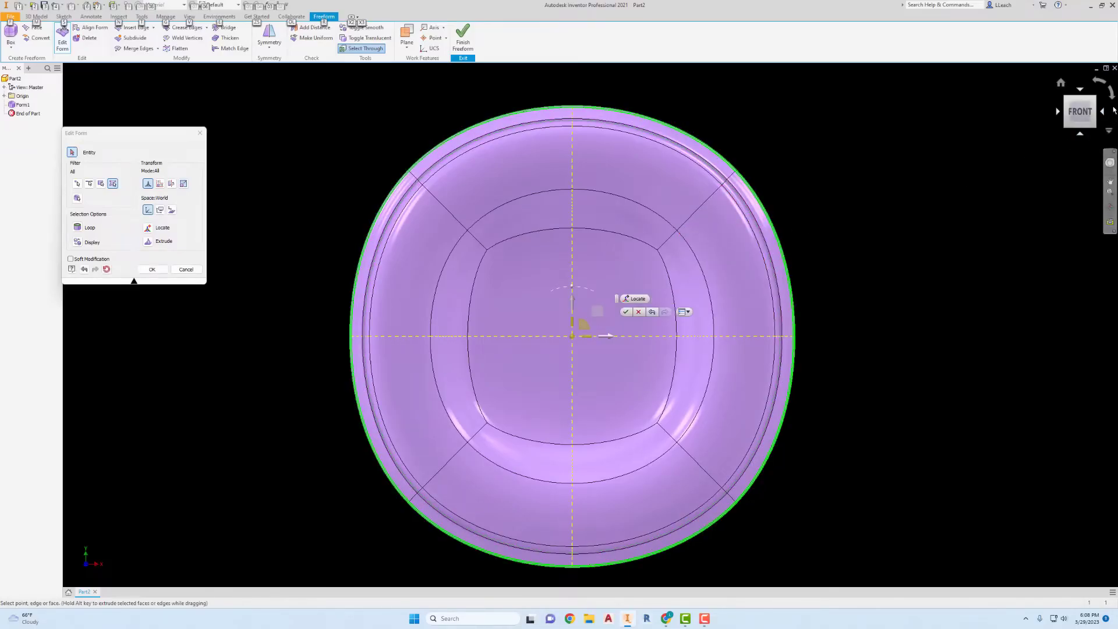
{"action": "left_click", "coordinate": [1106, 114]}
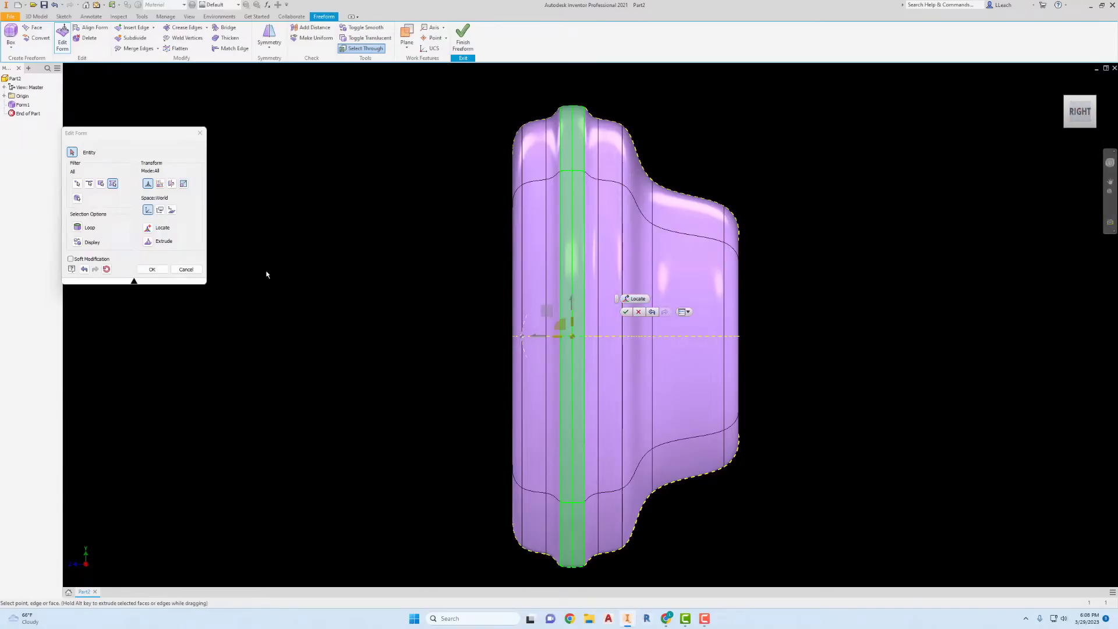
{"action": "left_click", "coordinate": [626, 313]}
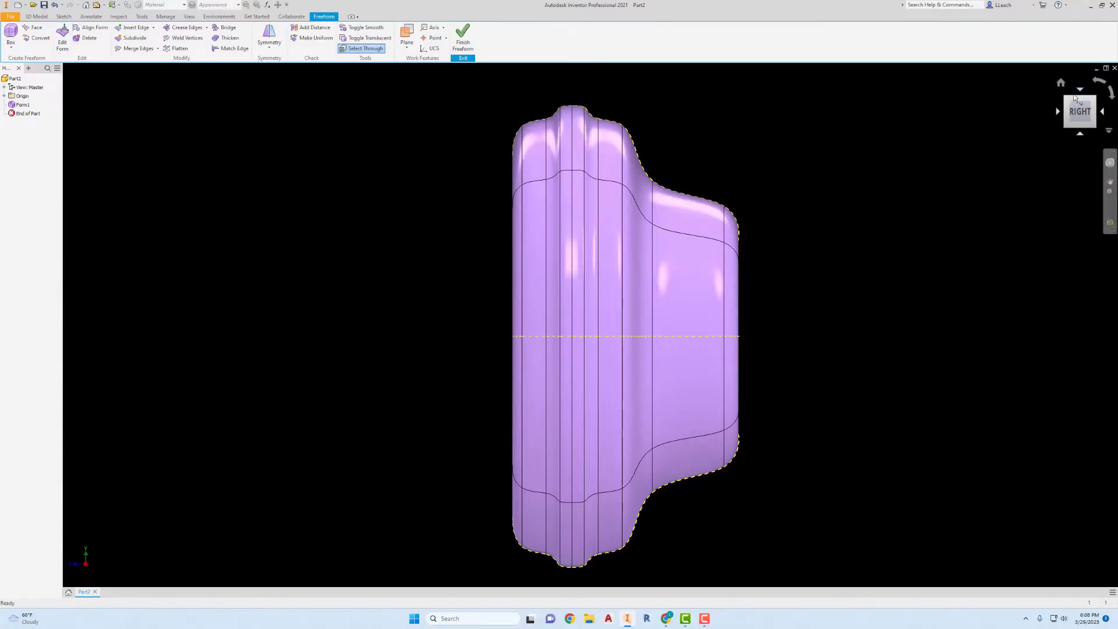
Step: Clear all symmetry from the freeform body
{"action": "left_click", "coordinate": [1094, 97]}
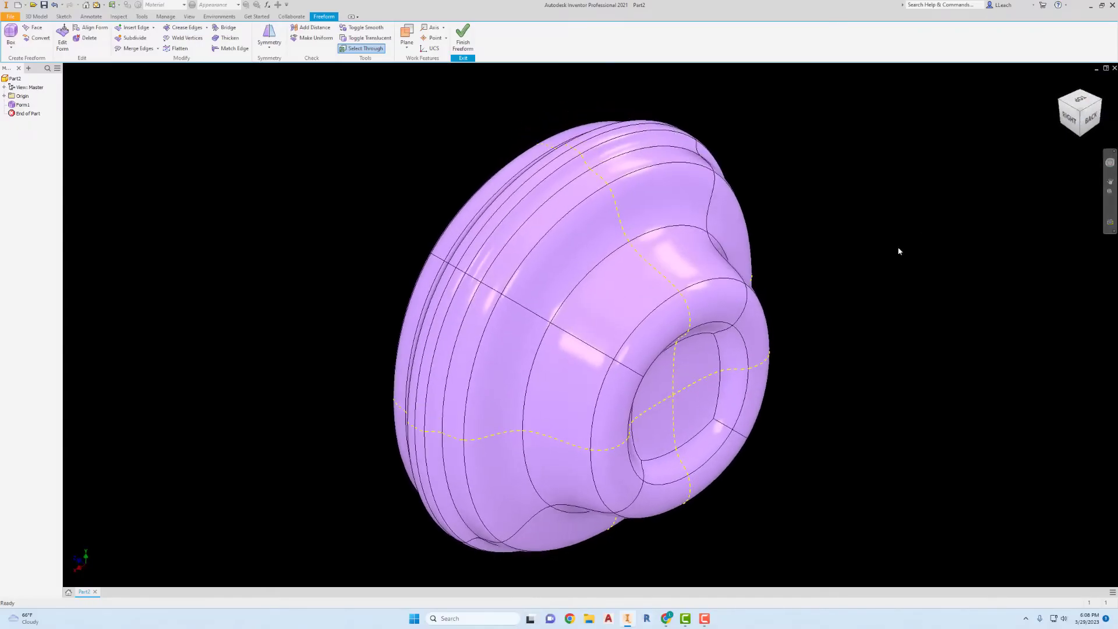
{"action": "middle_click_drag", "start_coordinate": [898, 251], "coordinate": [844, 232]}
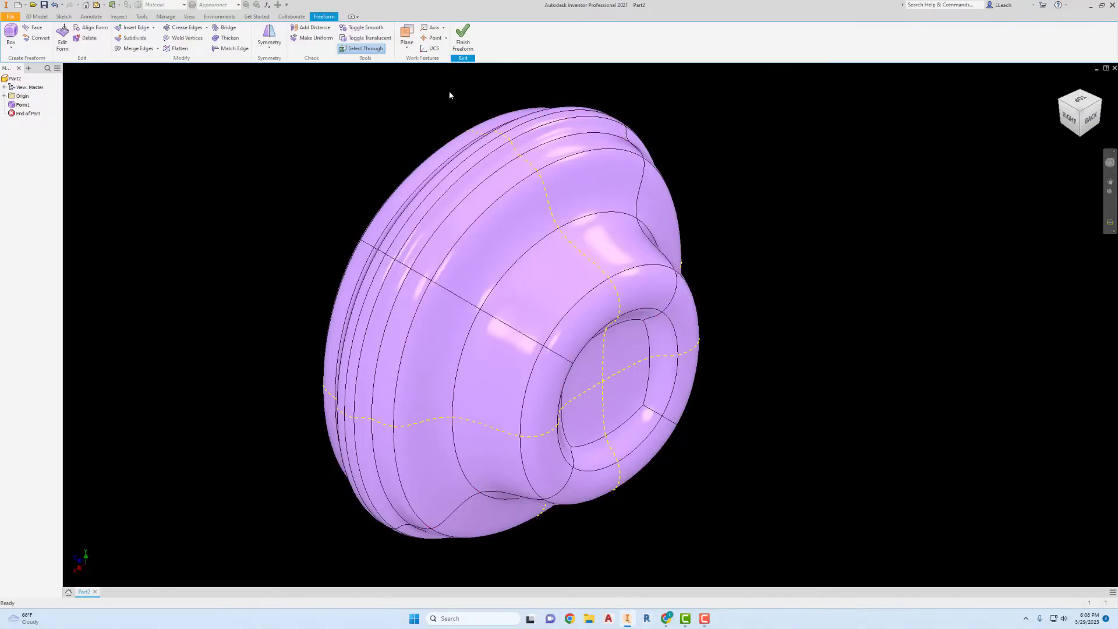
{"action": "left_click", "coordinate": [269, 47]}
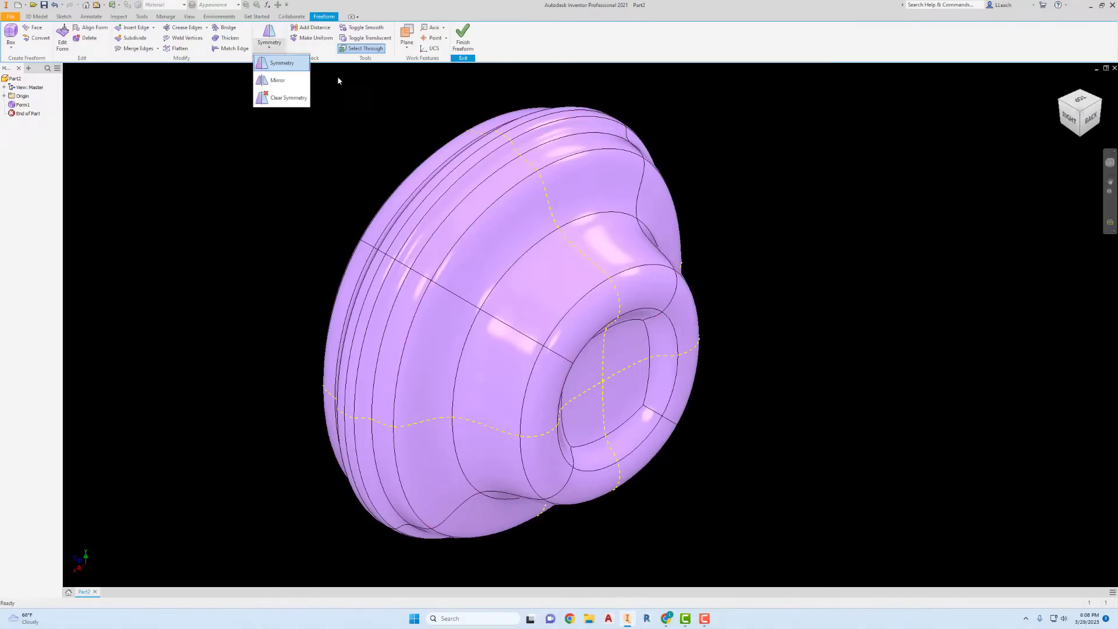
{"action": "left_click", "coordinate": [279, 99]}
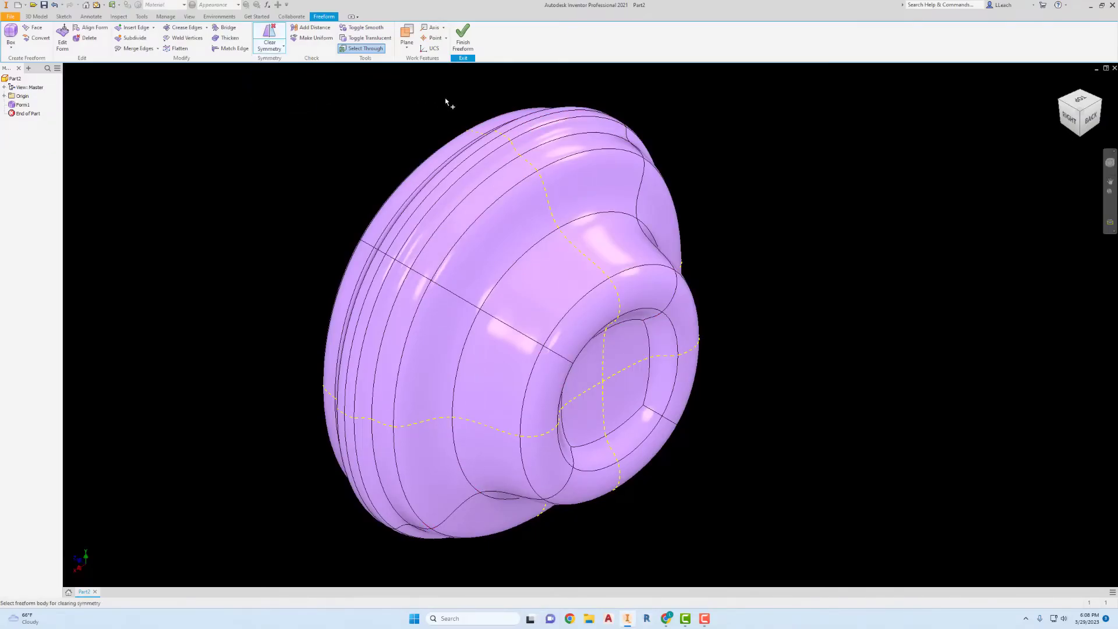
{"action": "left_click", "coordinate": [520, 213]}
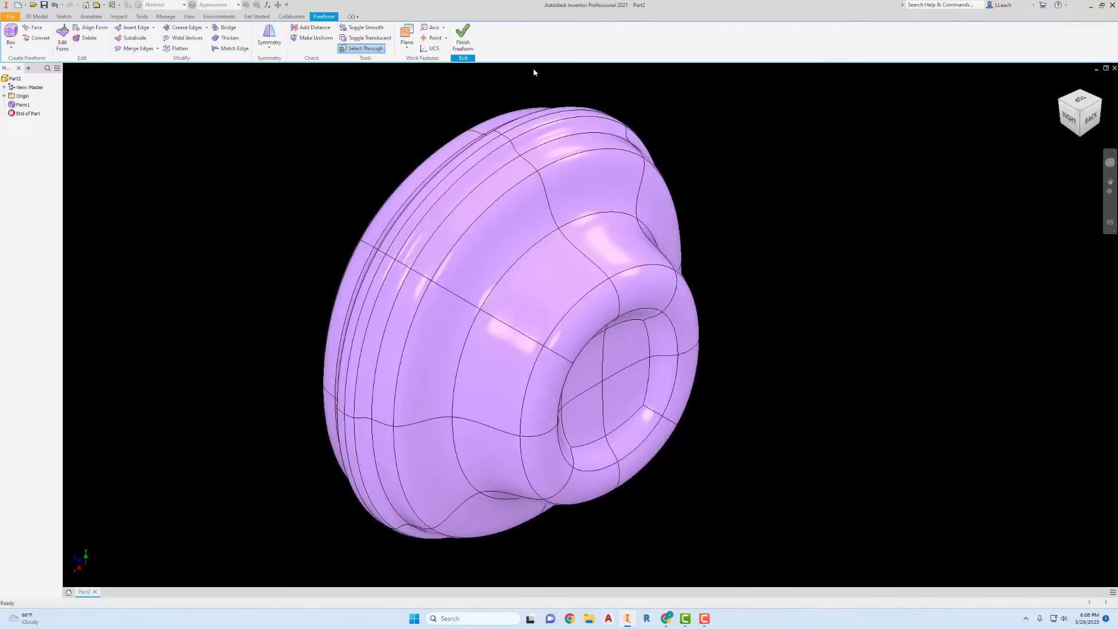
Step: Apply left-right symmetry to the body using the two adjacent upper faces of the rear neck as the two sides
{"action": "left_click", "coordinate": [269, 51]}
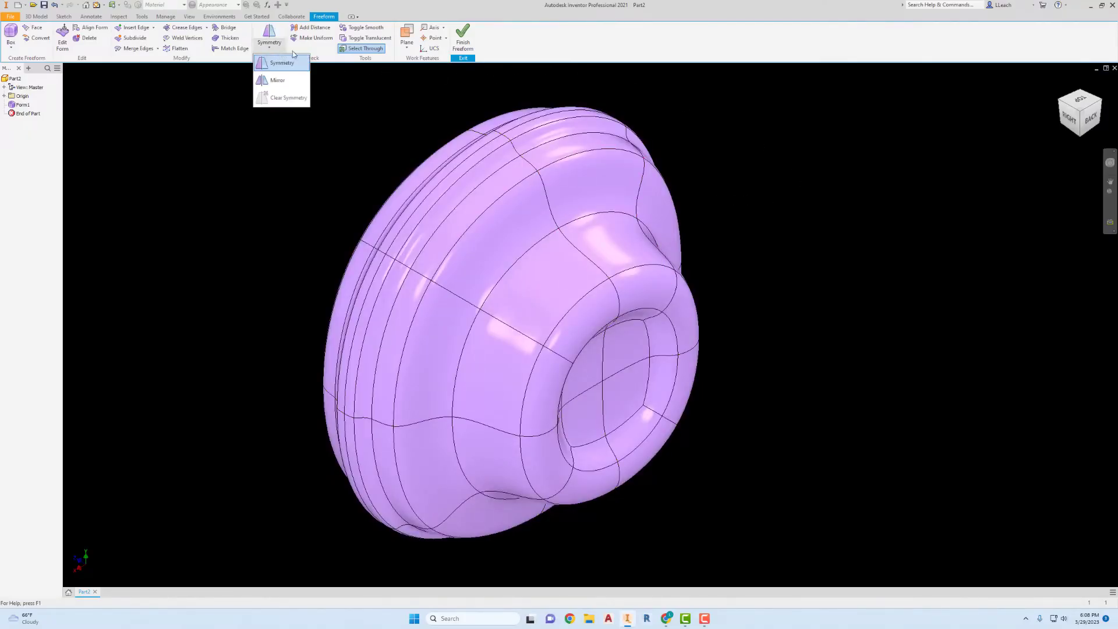
{"action": "left_click", "coordinate": [275, 64]}
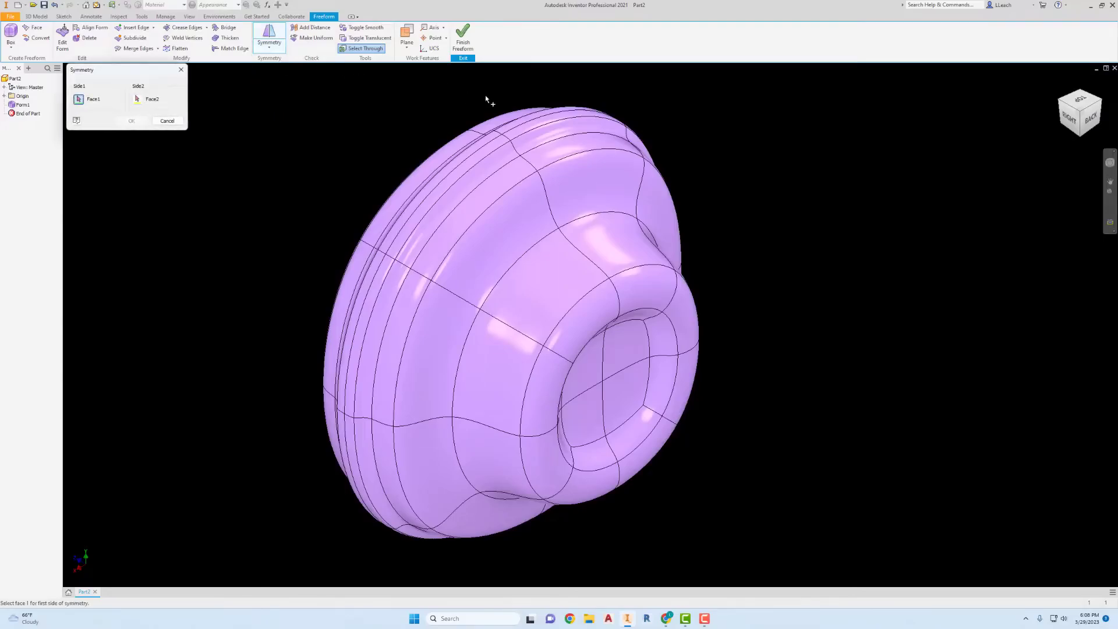
{"action": "left_click", "coordinate": [557, 274]}
{"action": "left_click", "coordinate": [612, 252]}
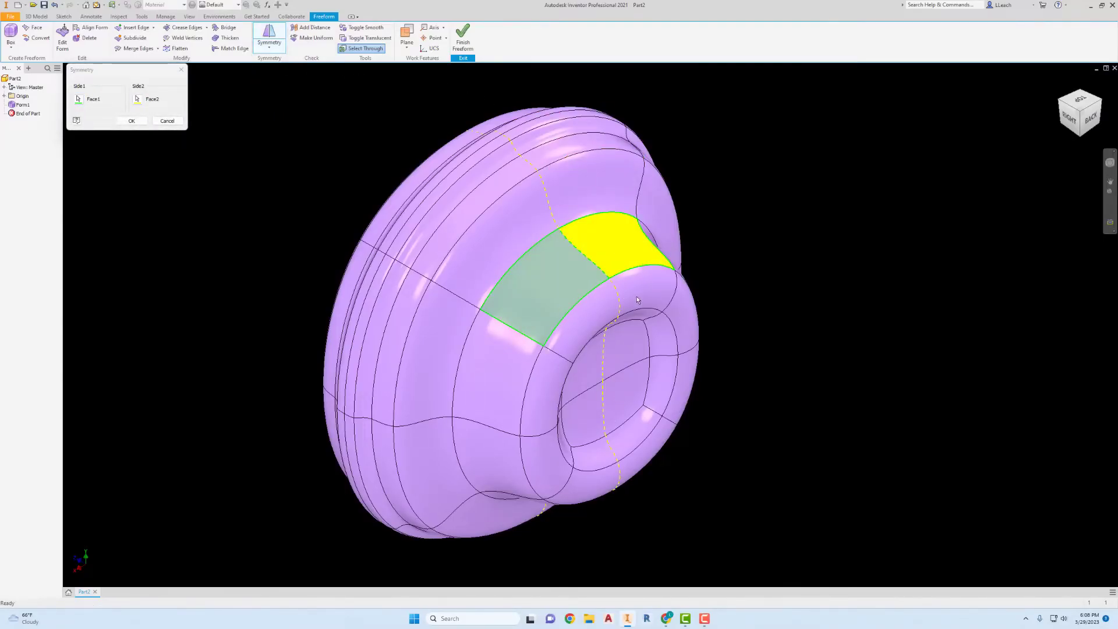
{"action": "left_click", "coordinate": [132, 121]}
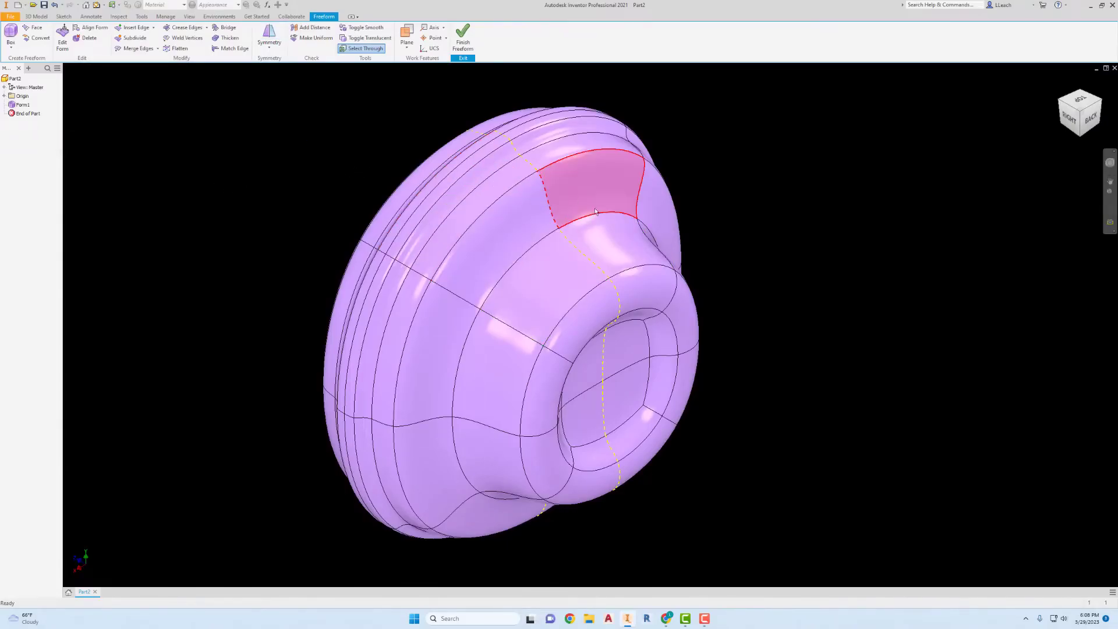
Step: Extrude the two adjacent faces on top of the rear neck into a smaller inset area by scaling them down with Edit Form
{"action": "middle_click_drag", "start_coordinate": [600, 208], "coordinate": [595, 255]}
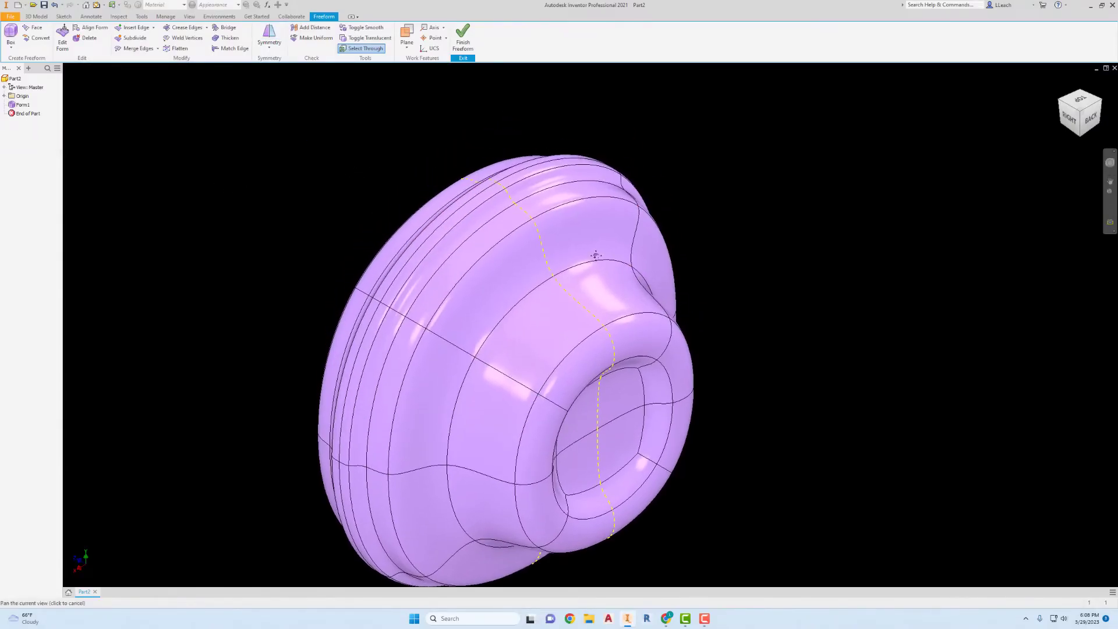
{"action": "left_click", "coordinate": [605, 297]}
{"action": "left_click", "coordinate": [553, 326], "text": "ctrl"}
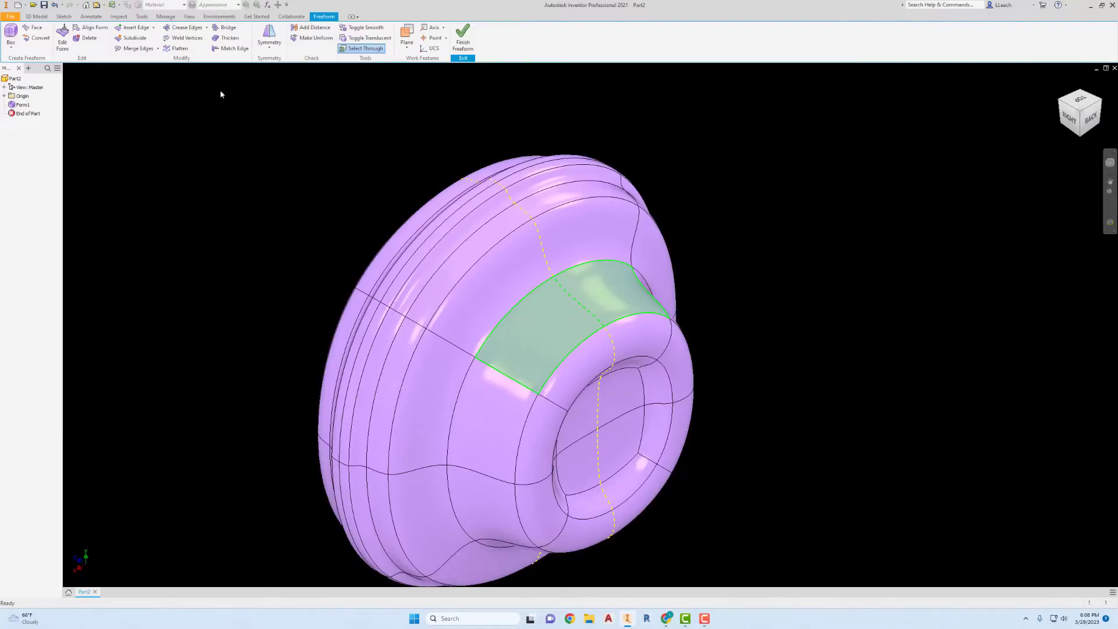
{"action": "left_click", "coordinate": [62, 38]}
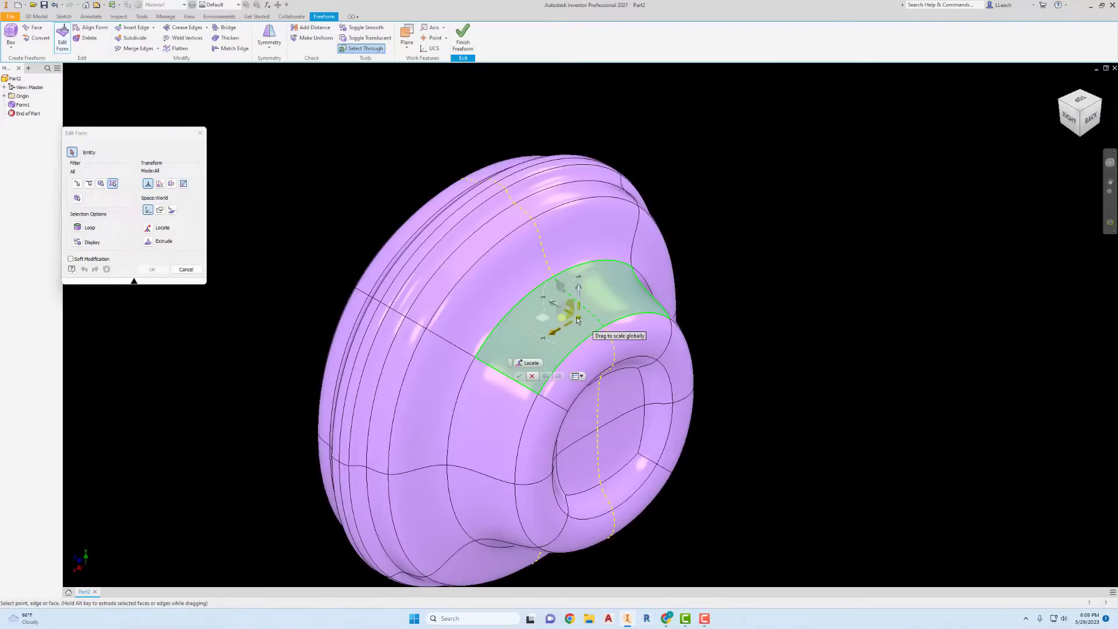
{"action": "left_click_drag", "start_coordinate": [578, 316], "coordinate": [582, 310]}
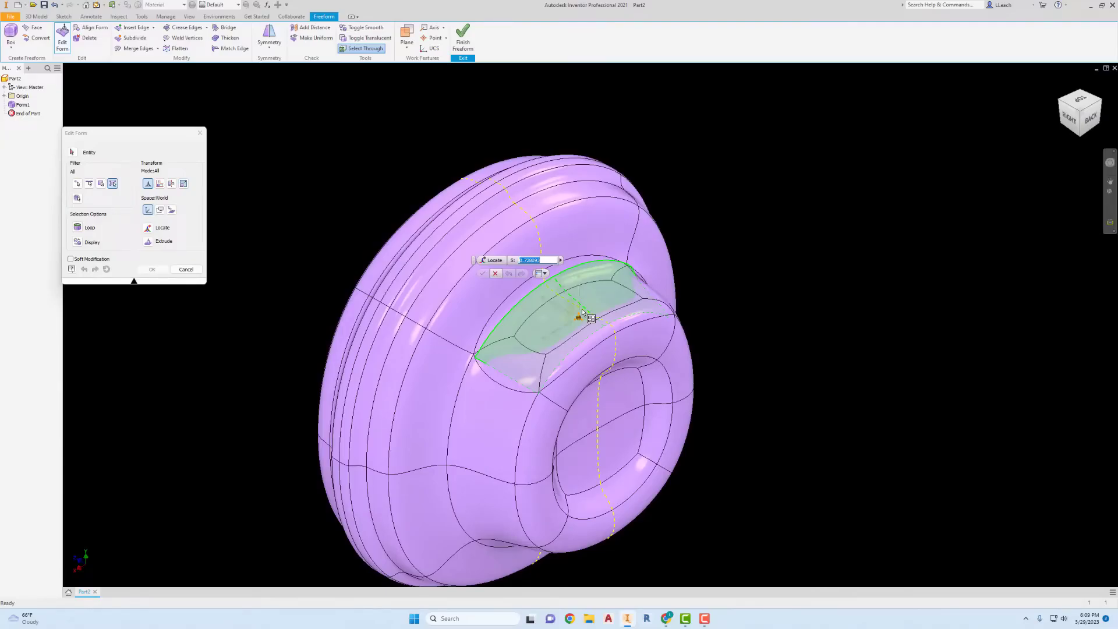
{"action": "left_click_drag", "start_coordinate": [582, 309], "coordinate": [582, 309]}
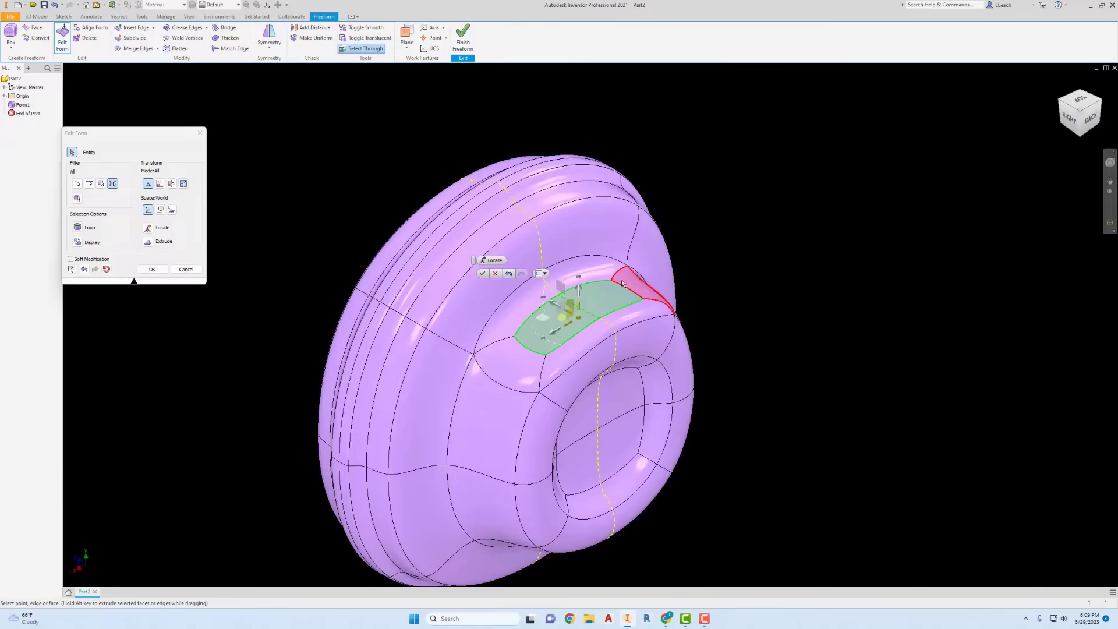
Step: Raise the inset faces vertically by about 2.16 in to form an upright arm above the ear cup
{"action": "left_click", "coordinate": [597, 290], "text": "ctrl"}
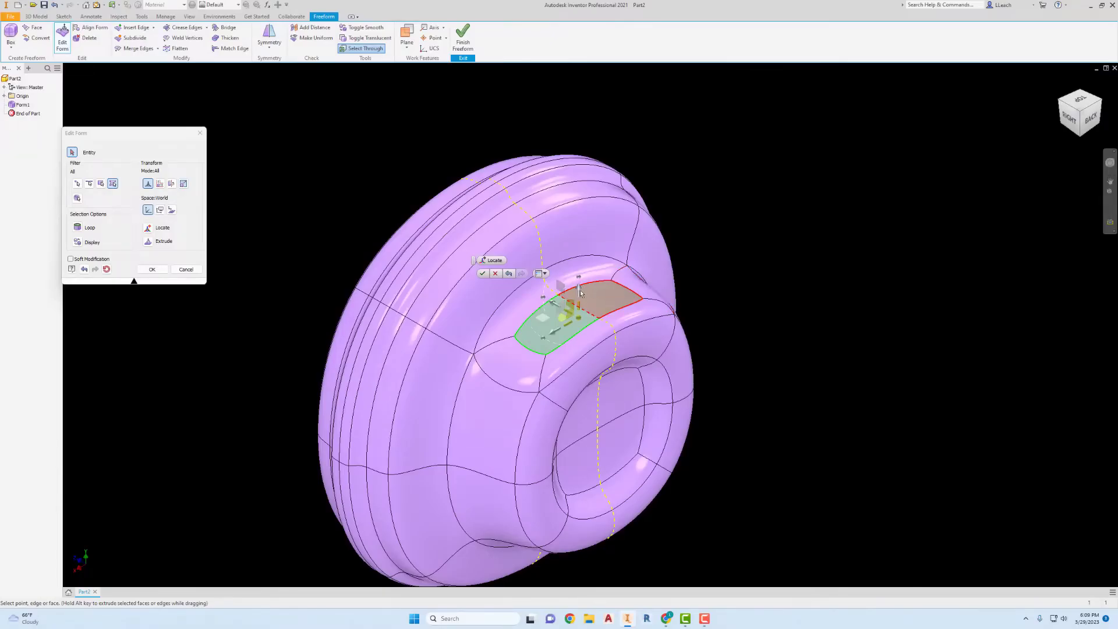
{"action": "left_click_drag", "start_coordinate": [582, 285], "coordinate": [583, 122]}
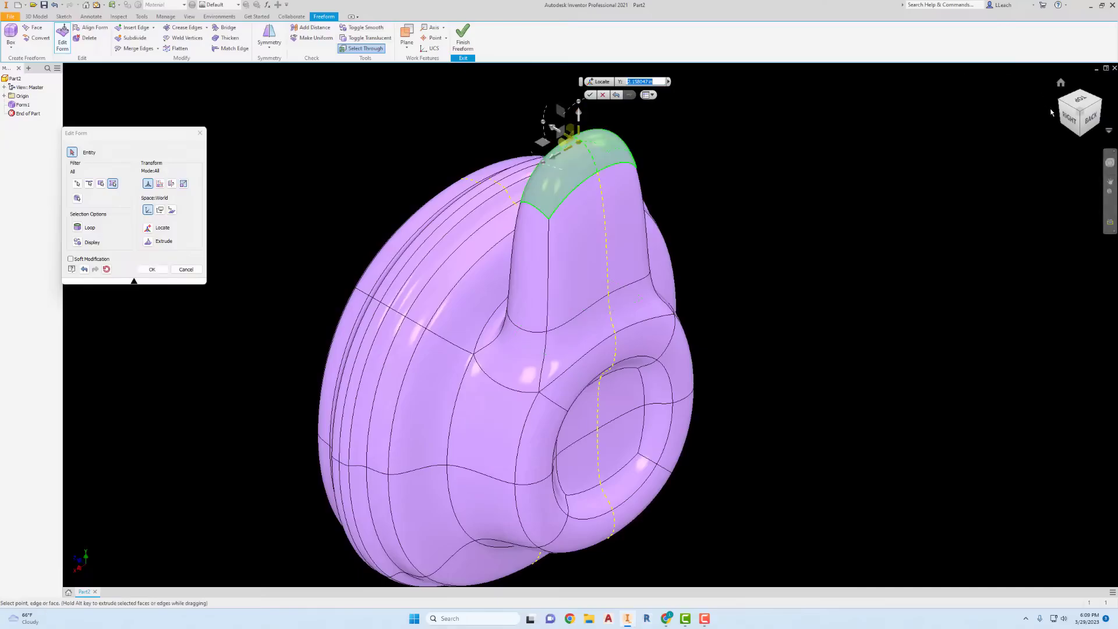
{"action": "left_click", "coordinate": [1071, 118]}
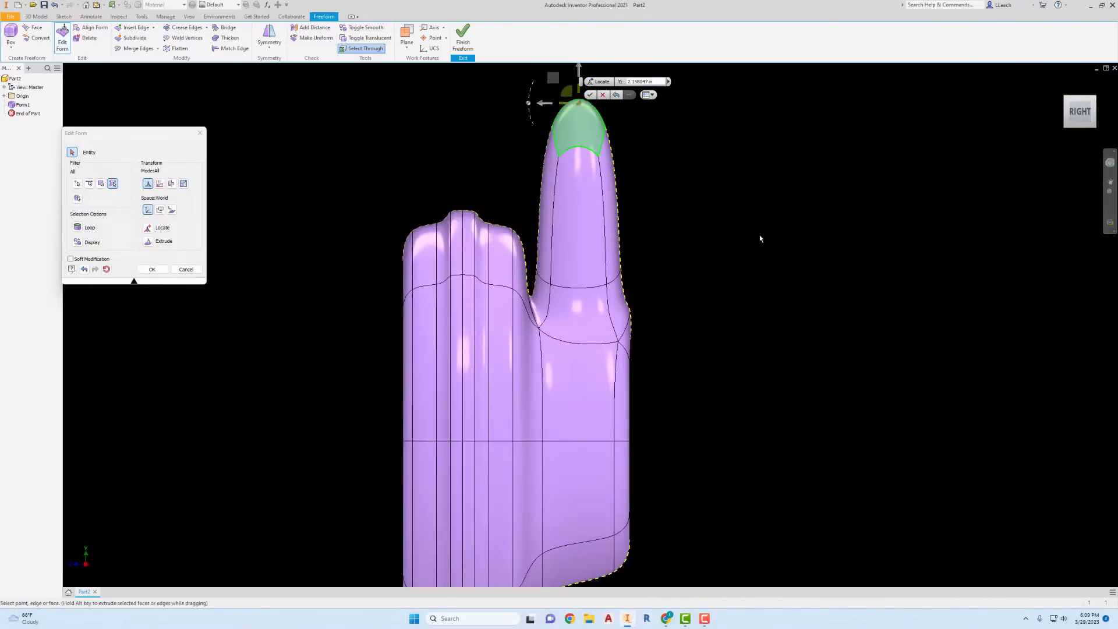
{"action": "scroll", "coordinate": [718, 247], "scroll_direction": "up", "scroll_amount": 2}
{"action": "scroll", "coordinate": [719, 246], "scroll_direction": "down", "scroll_amount": 3}
{"action": "scroll", "coordinate": [720, 243], "scroll_direction": "up", "scroll_amount": 2}
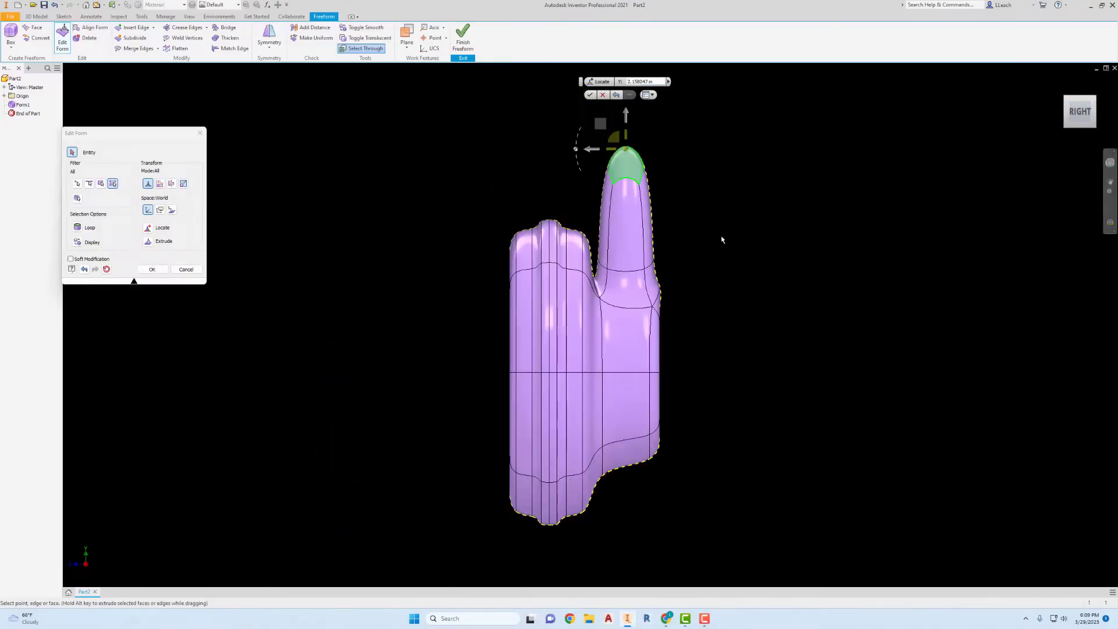
{"action": "middle_click_drag", "start_coordinate": [722, 237], "coordinate": [680, 260]}
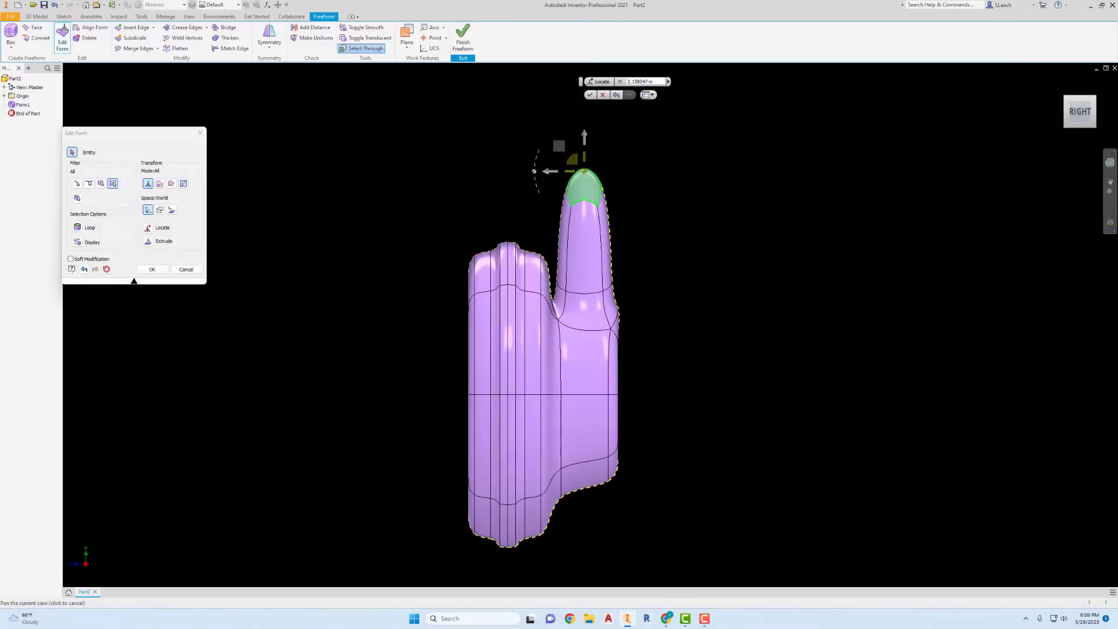
{"action": "left_click", "coordinate": [591, 96]}
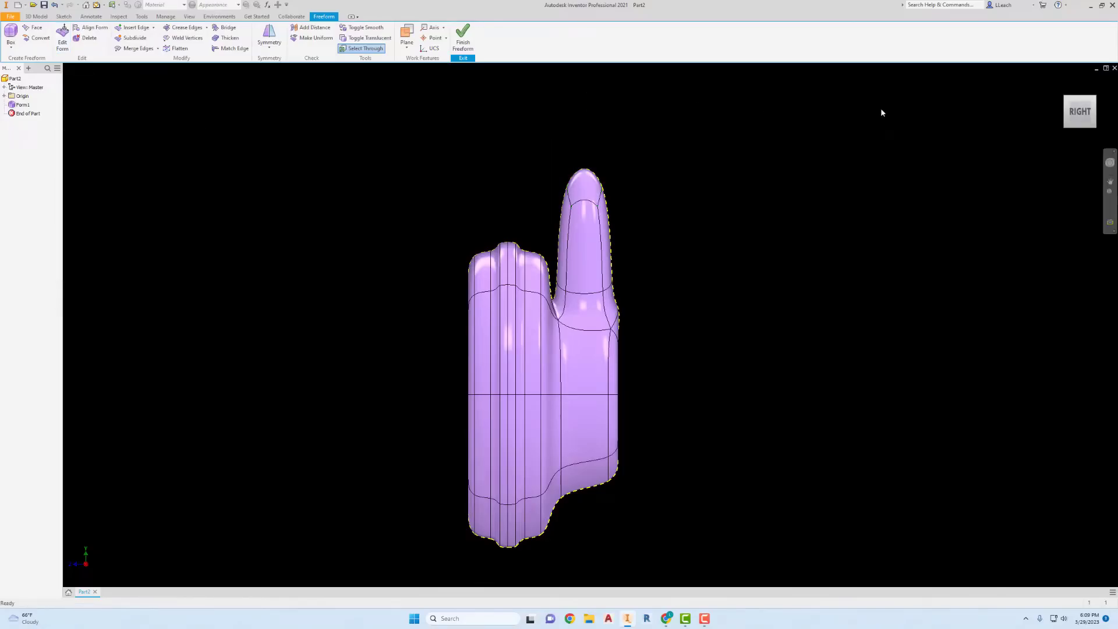
Step: Make the YZ, XZ and XY origin planes visible
{"action": "left_click", "coordinate": [1094, 98]}
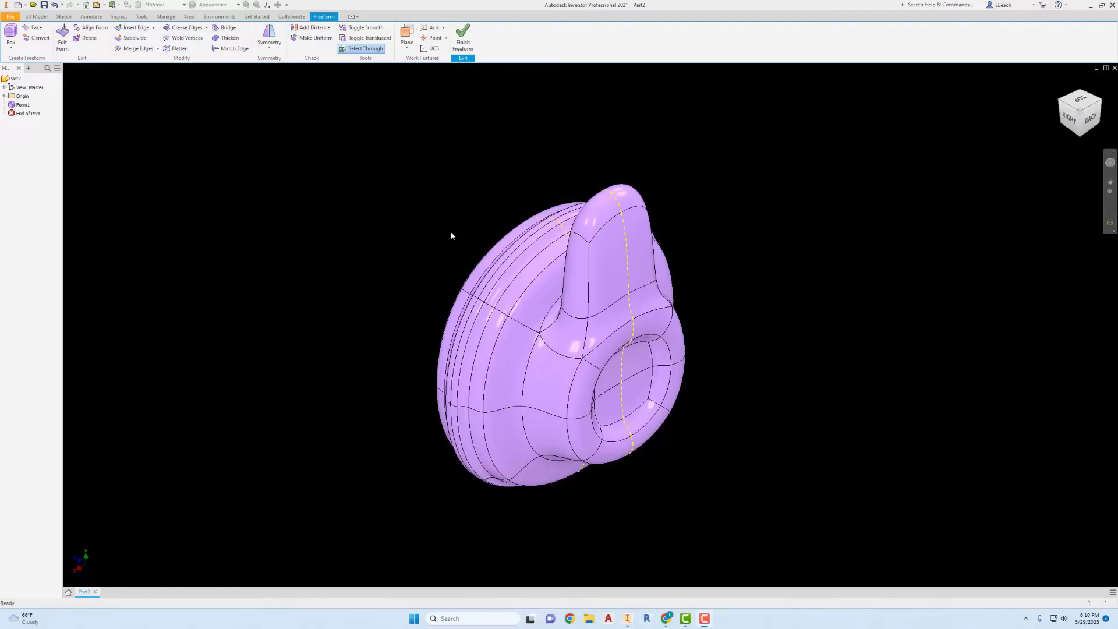
{"action": "middle_click_drag", "start_coordinate": [459, 249], "coordinate": [498, 251]}
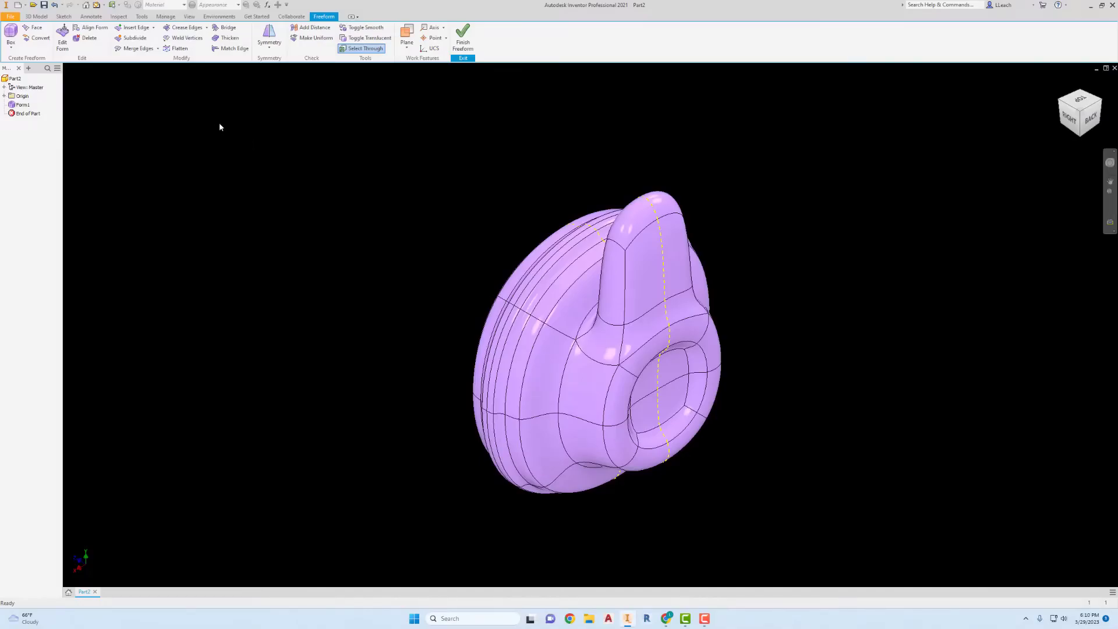
{"action": "left_click", "coordinate": [4, 96]}
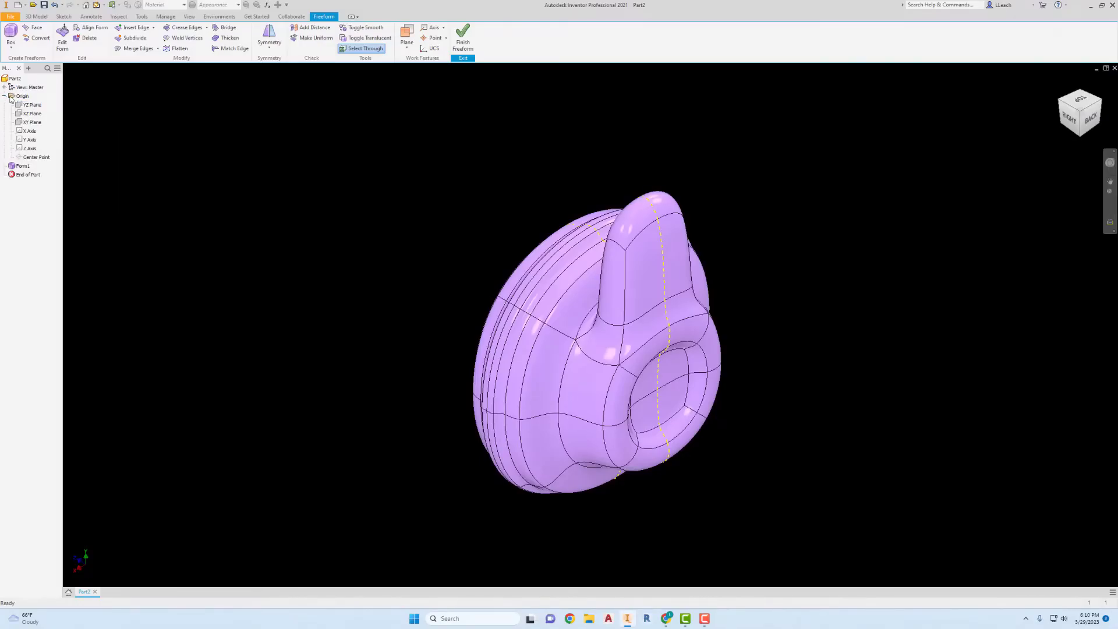
{"action": "right_click", "coordinate": [38, 107]}
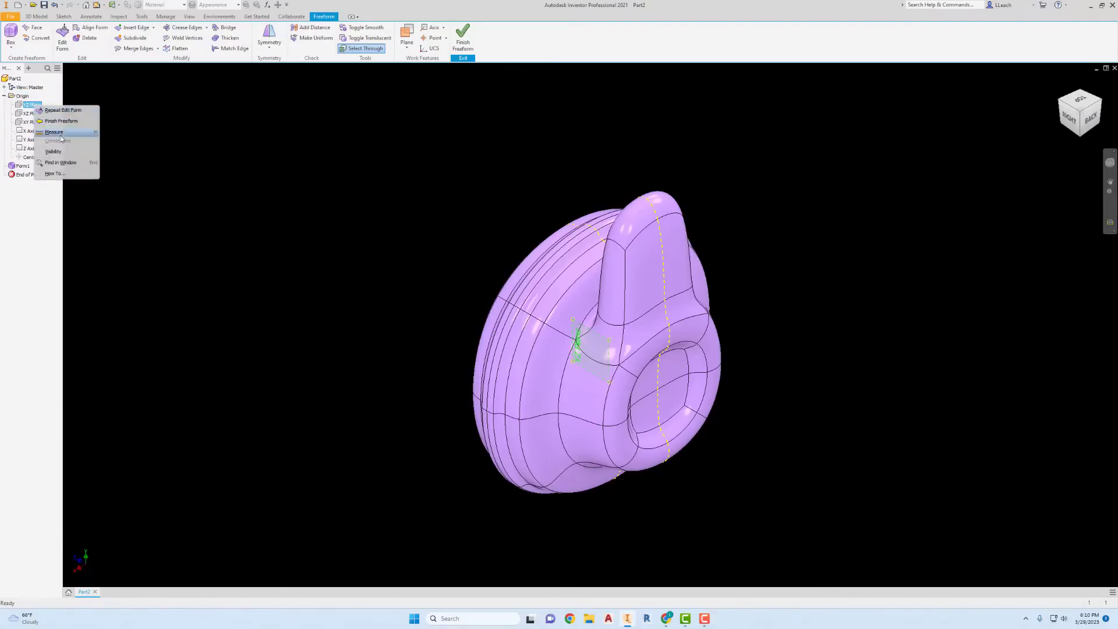
{"action": "left_click", "coordinate": [32, 113]}
{"action": "right_click", "coordinate": [36, 116]}
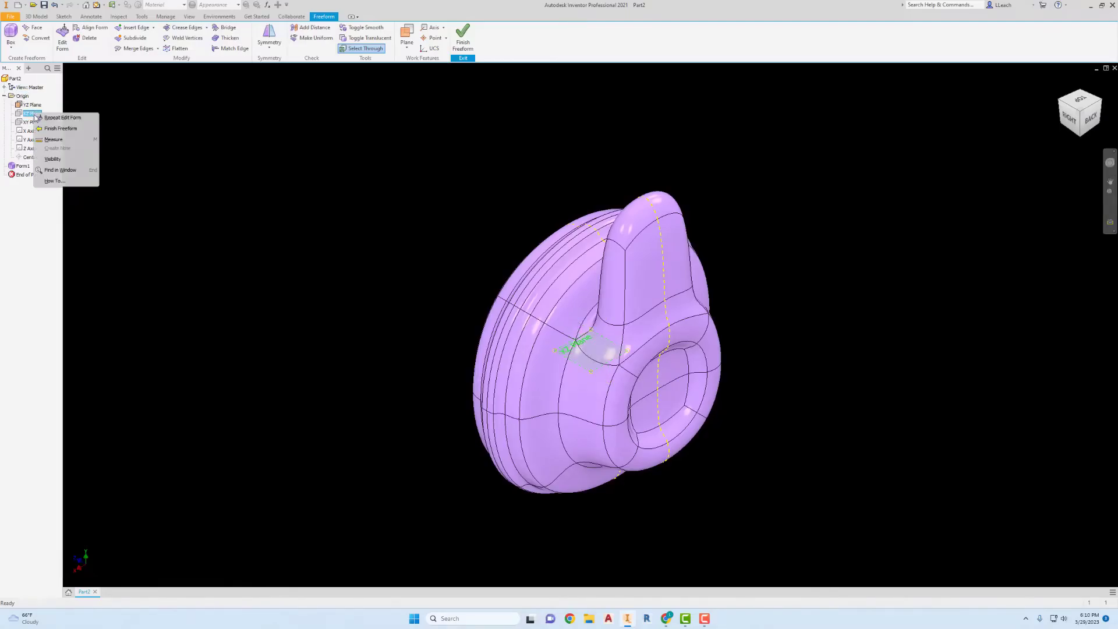
{"action": "left_click", "coordinate": [32, 122]}
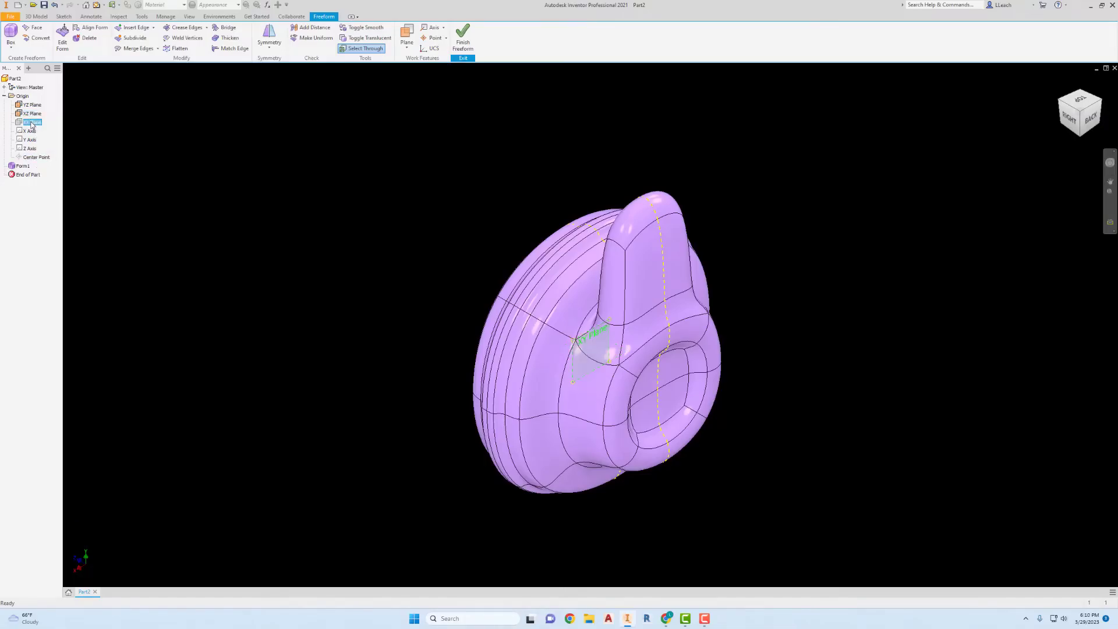
{"action": "right_click", "coordinate": [31, 123]}
{"action": "left_click", "coordinate": [53, 165]}
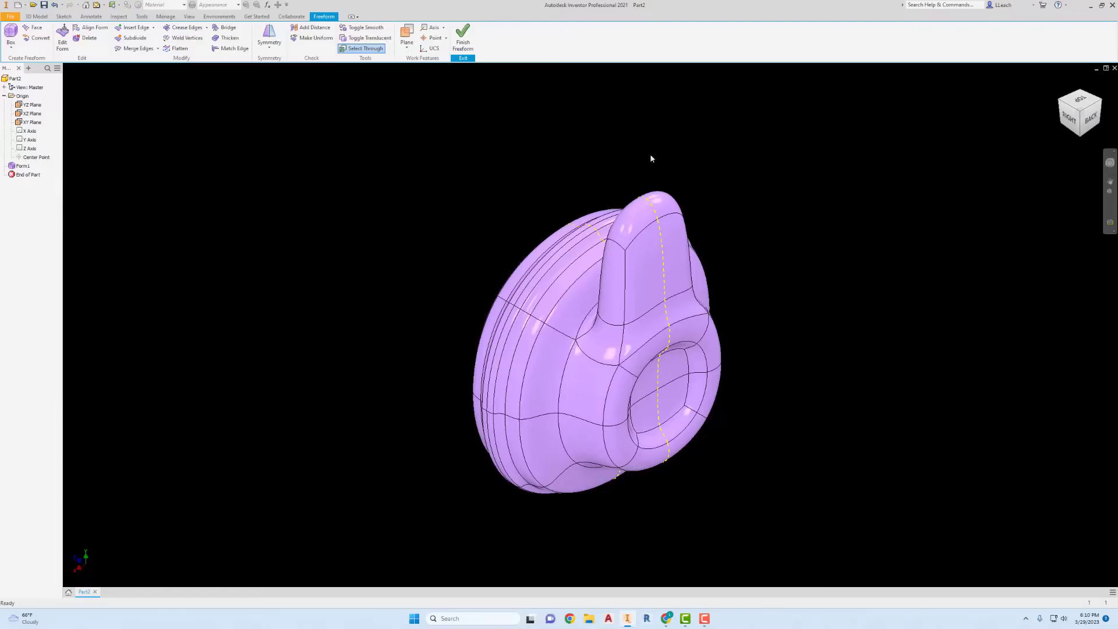
Step: Create a work plane offset 5 in from the XY plane, out in front of the ear cup's open side
{"action": "left_click", "coordinate": [1062, 106]}
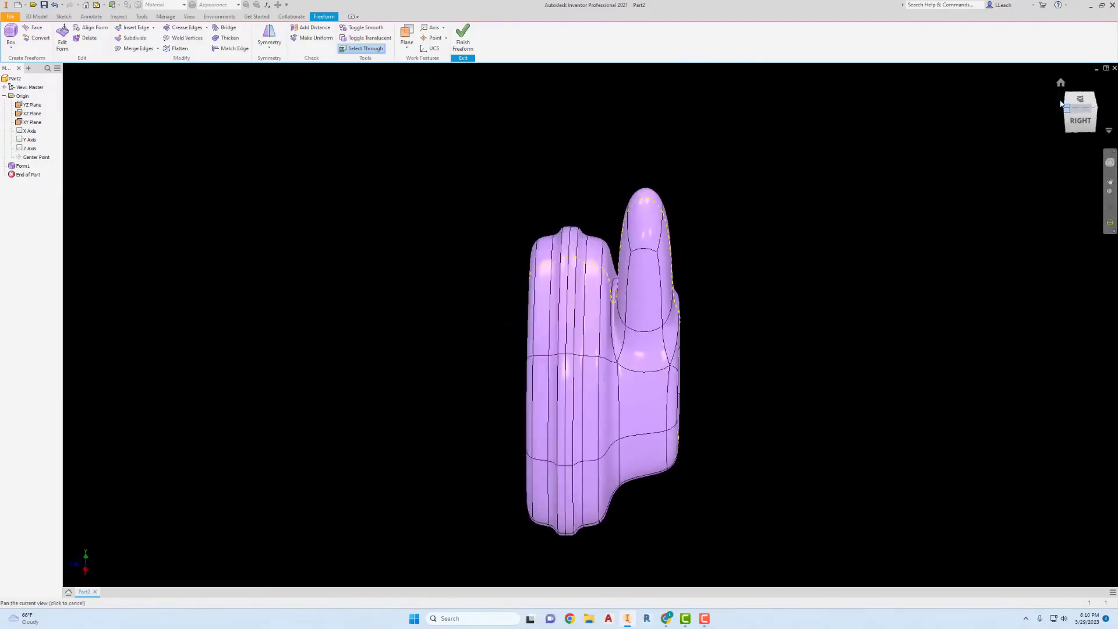
{"action": "left_click", "coordinate": [1063, 106]}
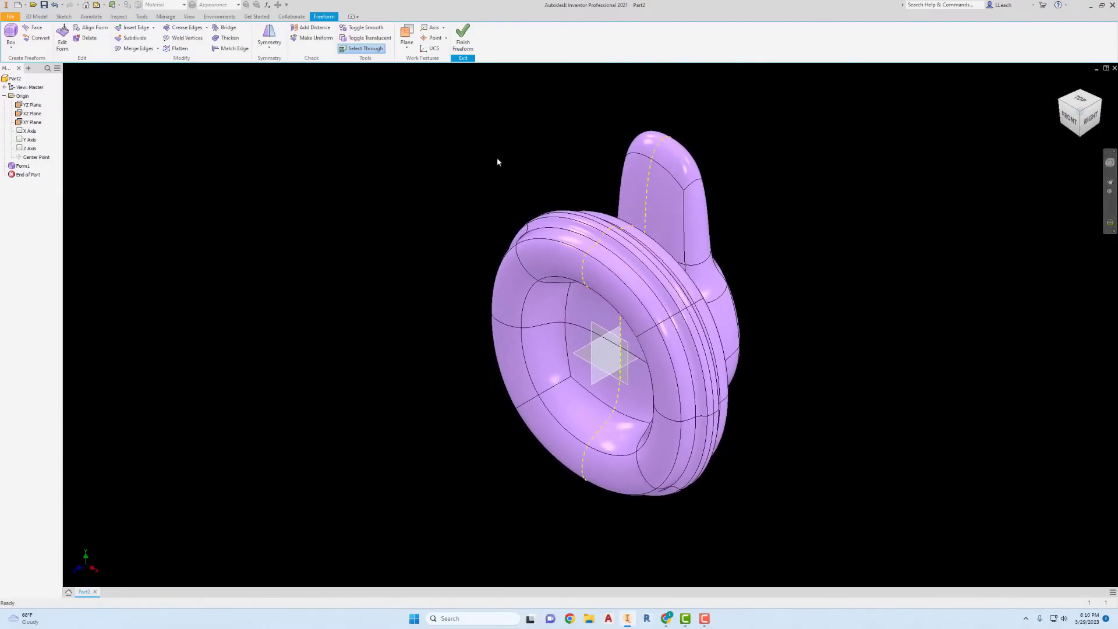
{"action": "left_click", "coordinate": [406, 51]}
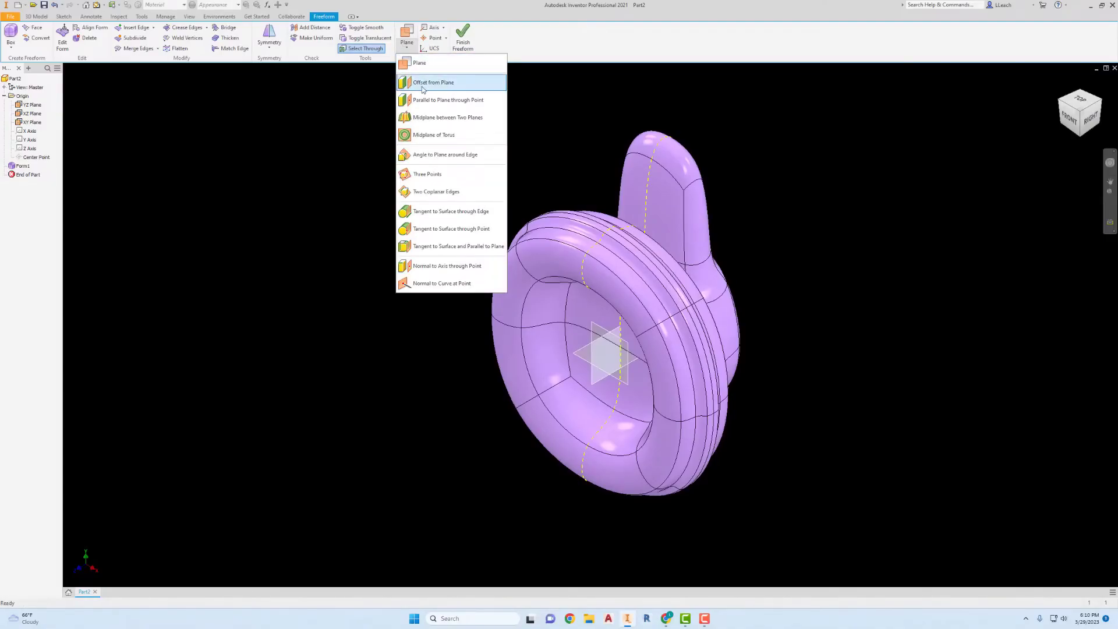
{"action": "left_click", "coordinate": [439, 84]}
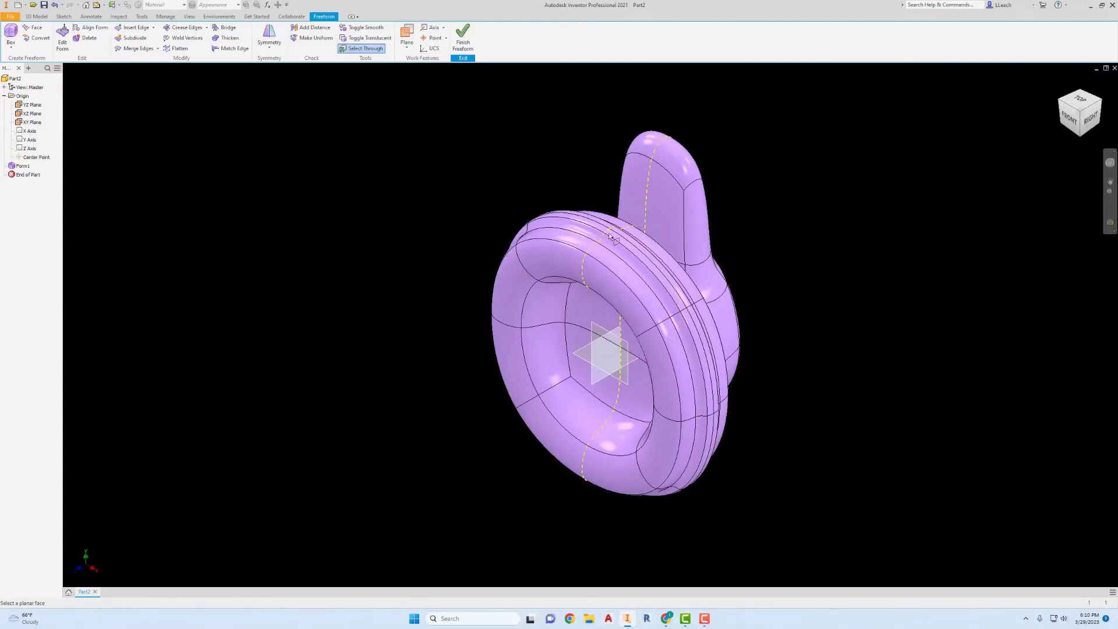
{"action": "left_click", "coordinate": [601, 330]}
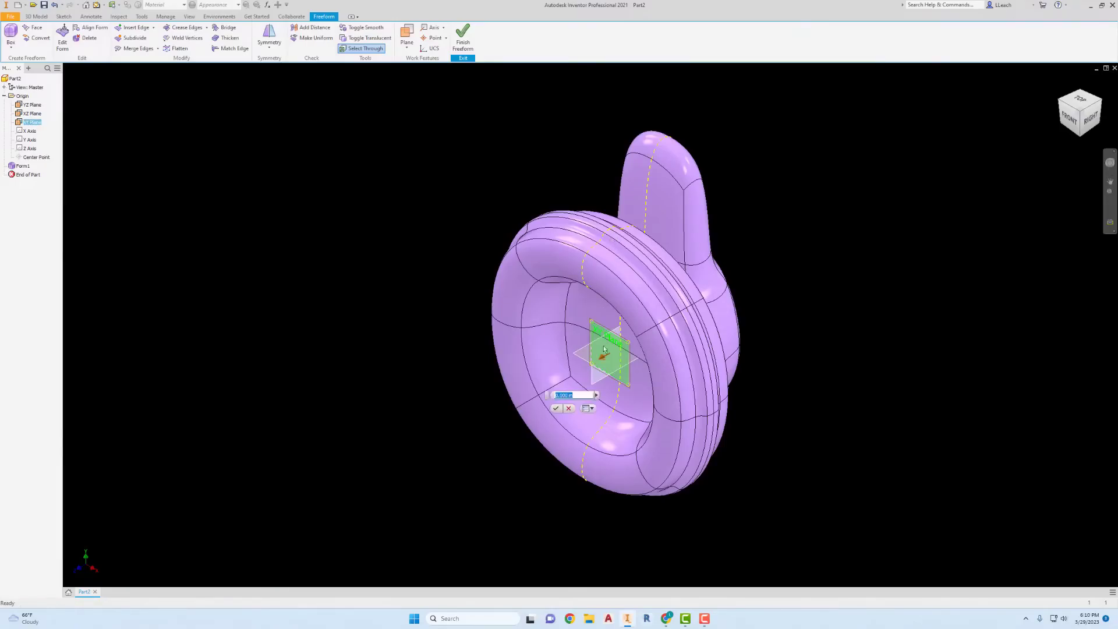
{"action": "left_click_drag", "start_coordinate": [604, 349], "coordinate": [447, 458]}
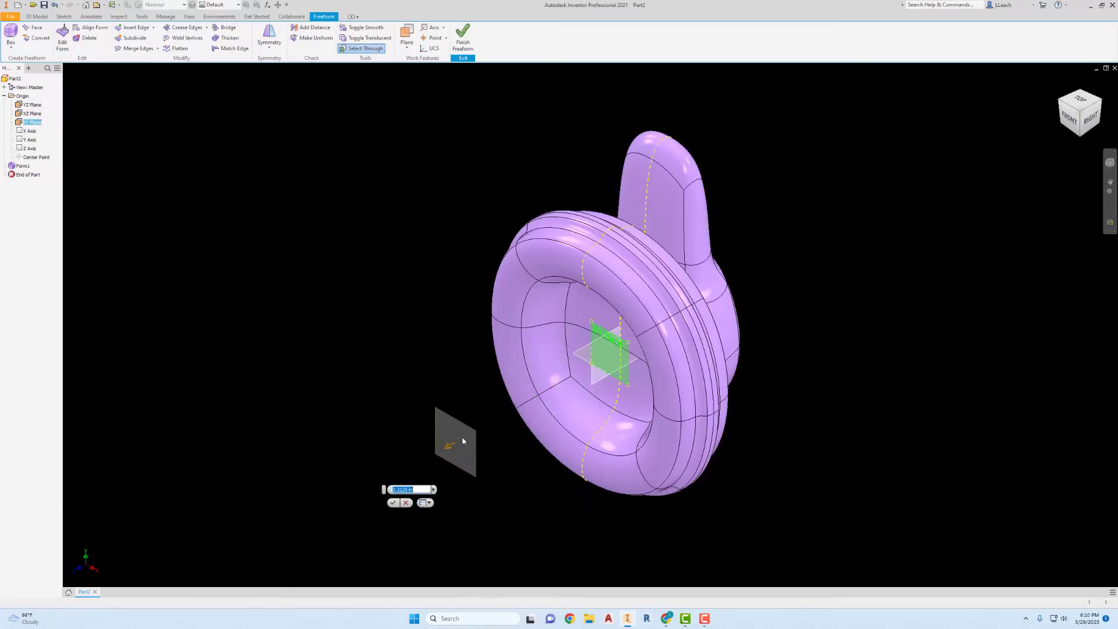
{"action": "left_click", "coordinate": [1092, 126]}
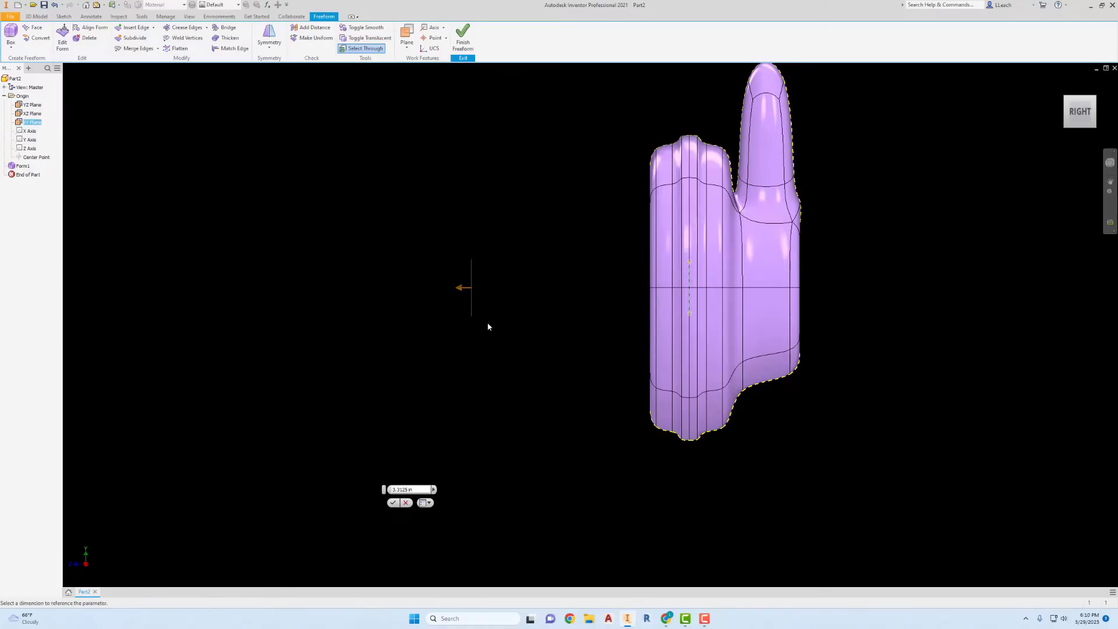
{"action": "left_click_drag", "start_coordinate": [417, 490], "coordinate": [384, 493]}
{"action": "type", "text": "5"}
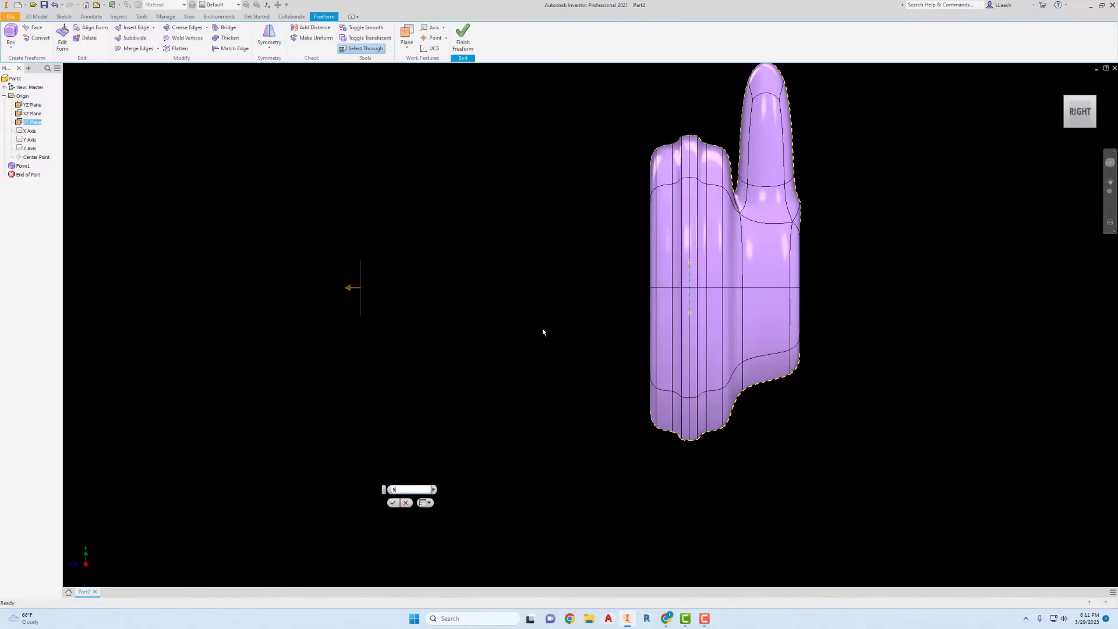
{"action": "scroll", "coordinate": [544, 330], "scroll_direction": "up", "scroll_amount": 3}
{"action": "scroll", "coordinate": [545, 325], "scroll_direction": "up", "scroll_amount": 3}
{"action": "middle_click_drag", "start_coordinate": [553, 309], "coordinate": [614, 333]}
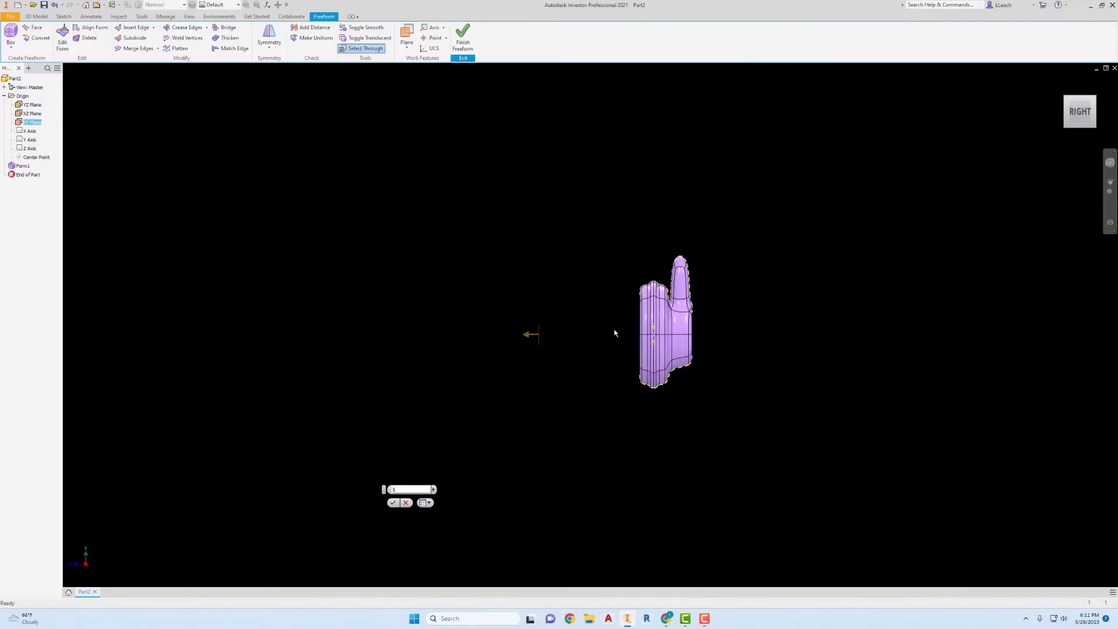
{"action": "middle_click_drag", "start_coordinate": [543, 300], "coordinate": [577, 313]}
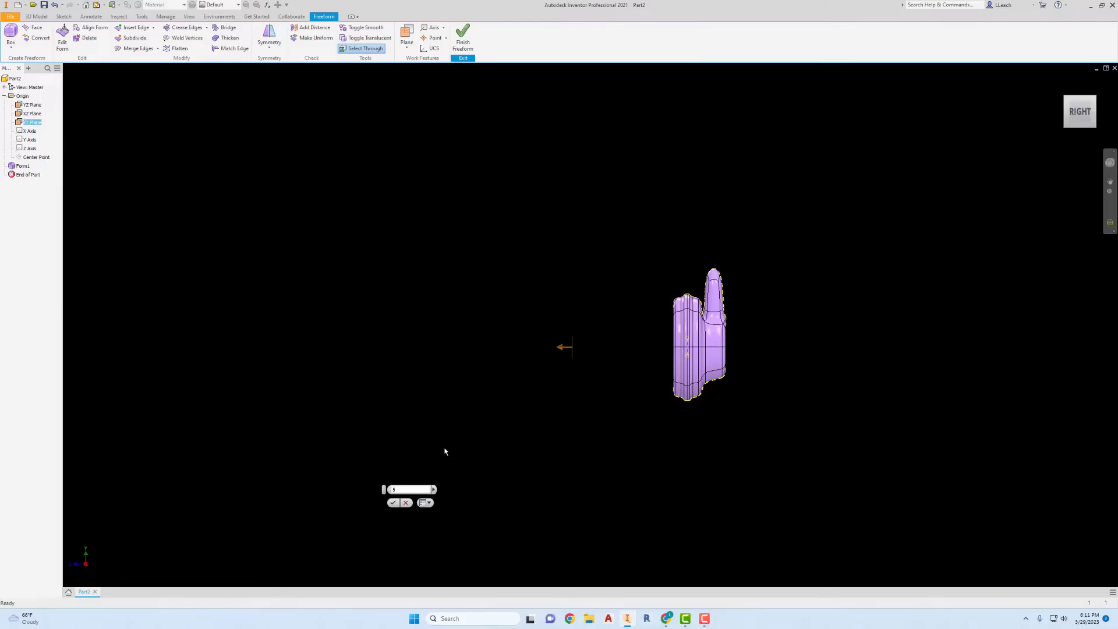
{"action": "left_click", "coordinate": [393, 503]}
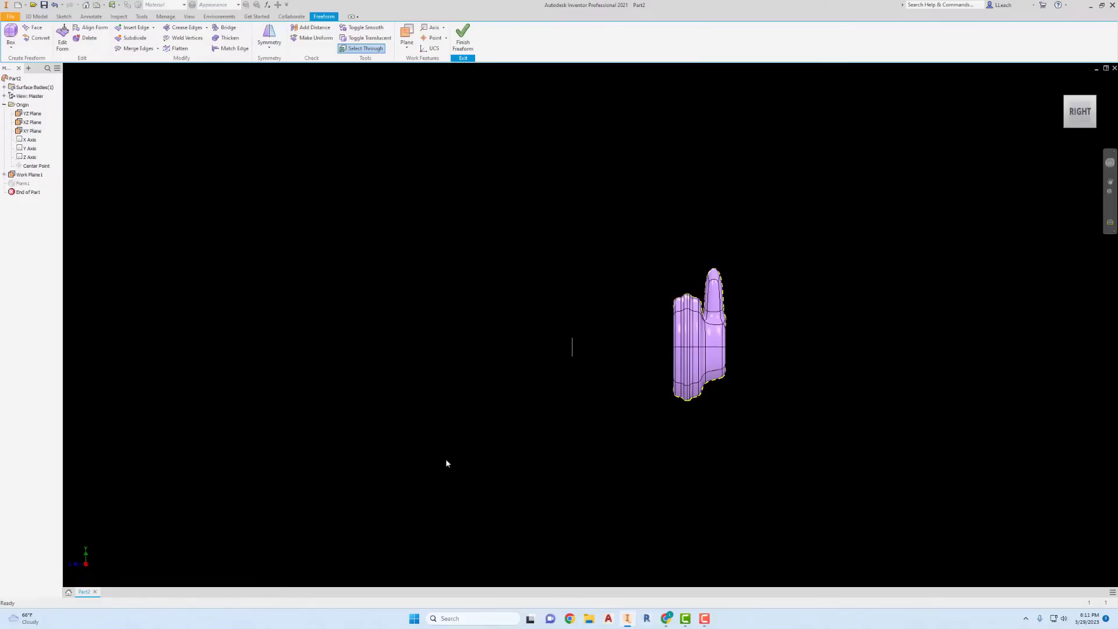
Step: Mirror the ear cup body across the offset work plane, with Weld on and a 0.005 in tolerance
{"action": "left_click", "coordinate": [1066, 98]}
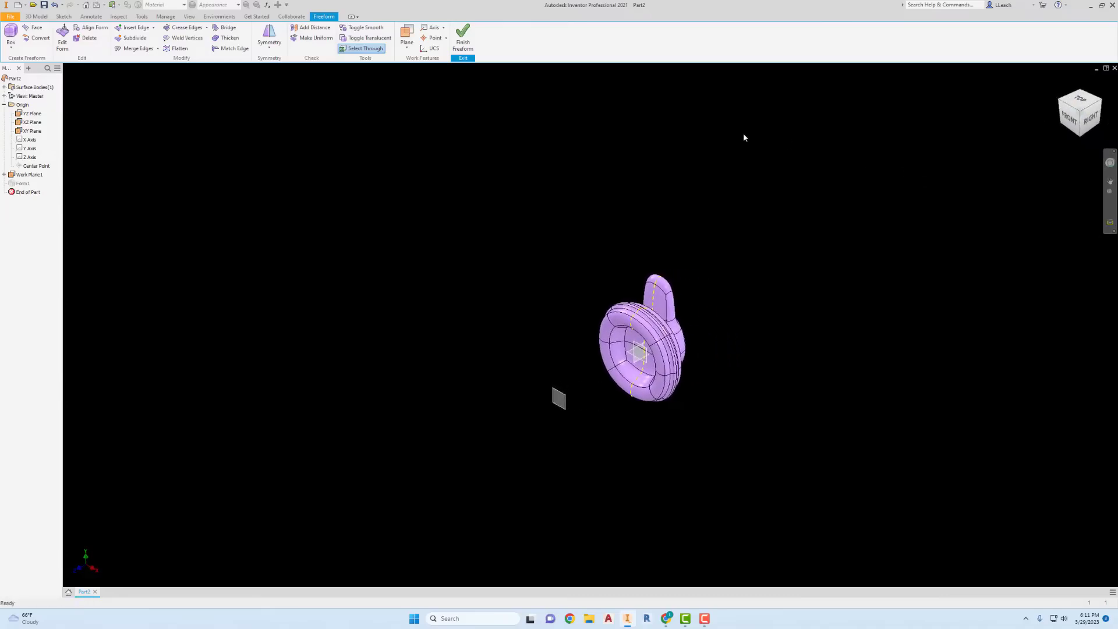
{"action": "left_click", "coordinate": [270, 52]}
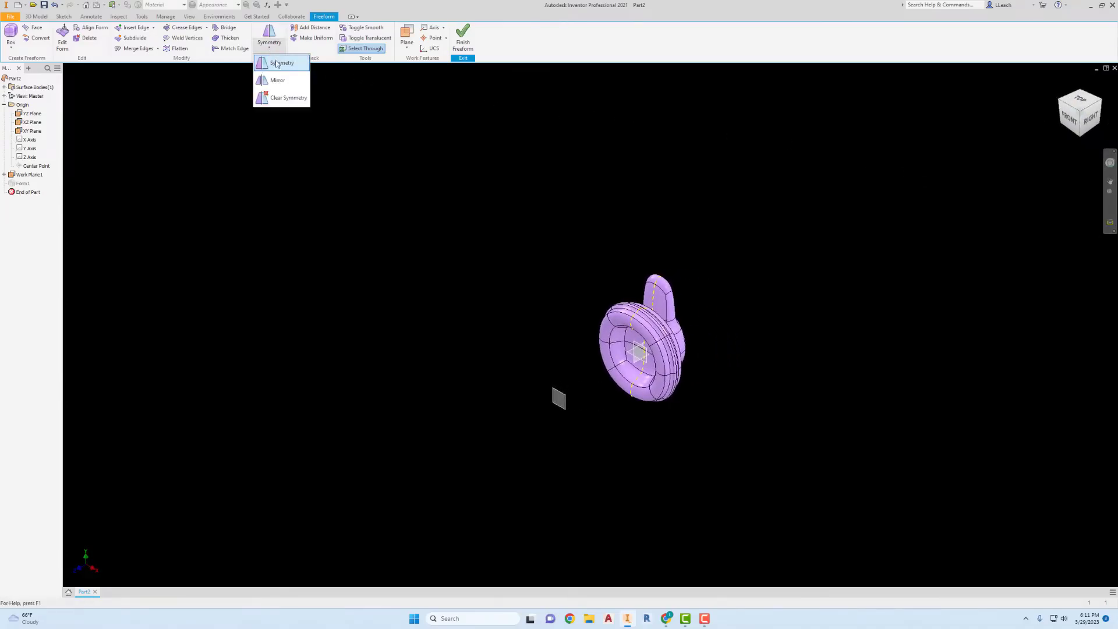
{"action": "left_click", "coordinate": [278, 82]}
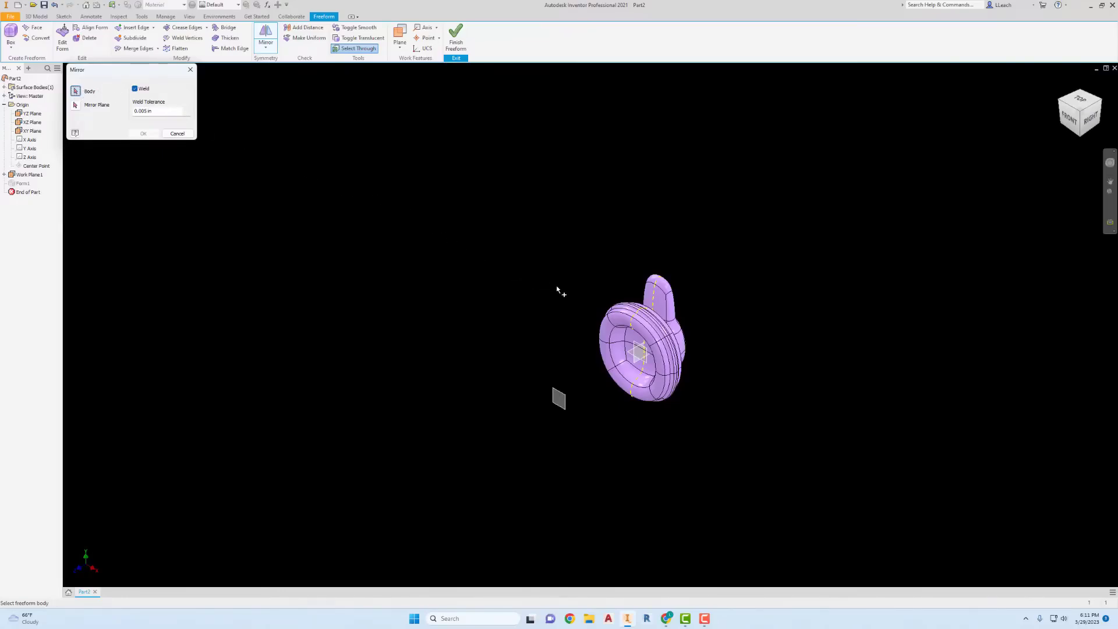
{"action": "left_click", "coordinate": [613, 313]}
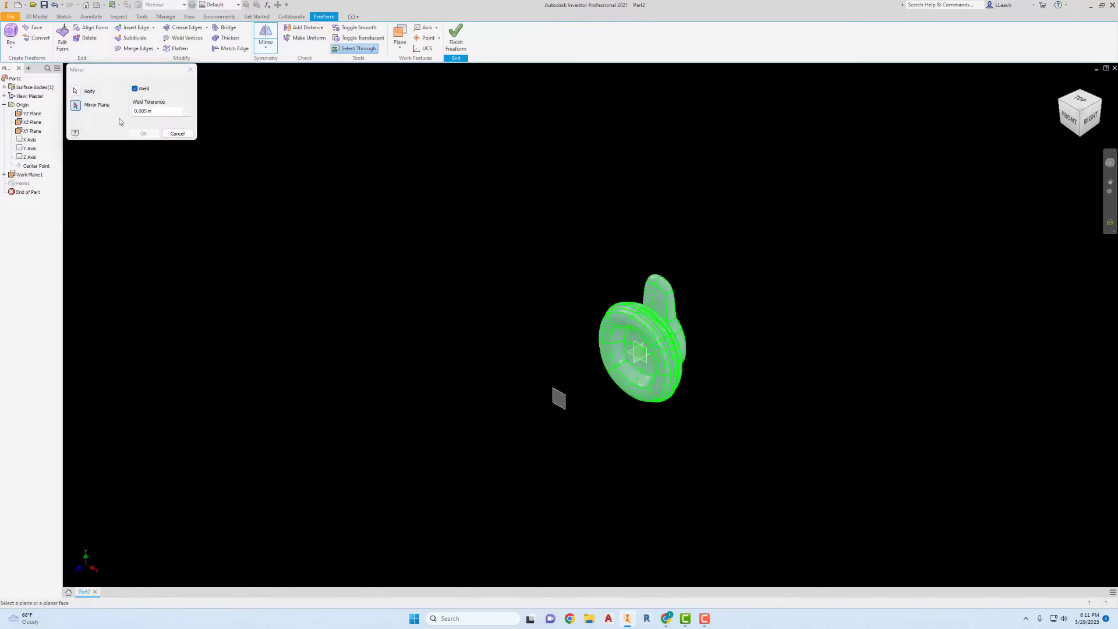
{"action": "left_click", "coordinate": [557, 392]}
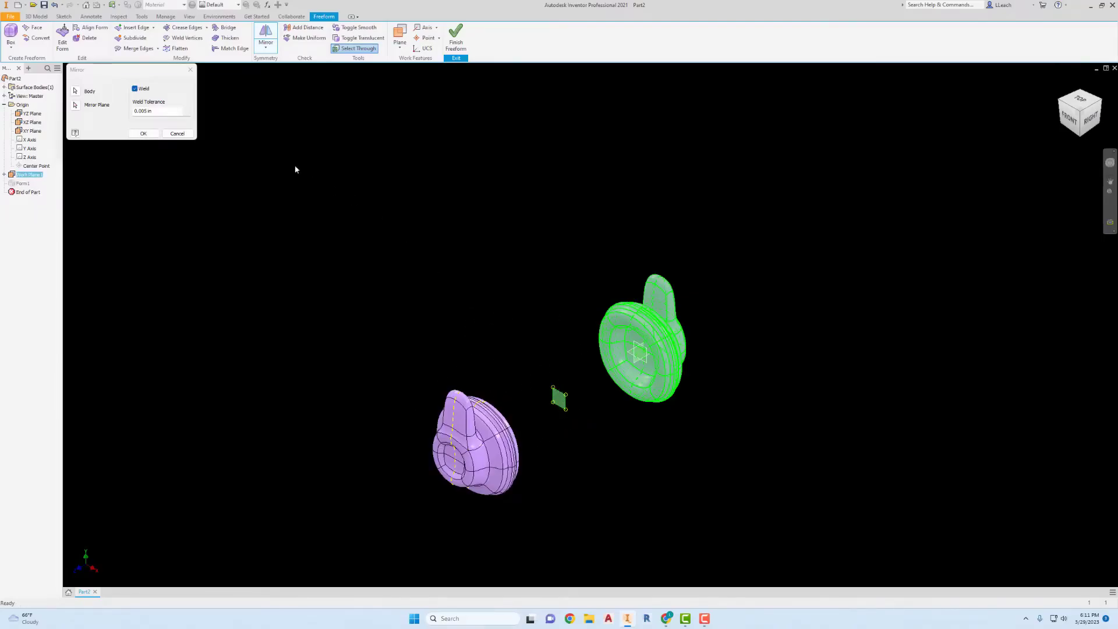
{"action": "left_click", "coordinate": [144, 134]}
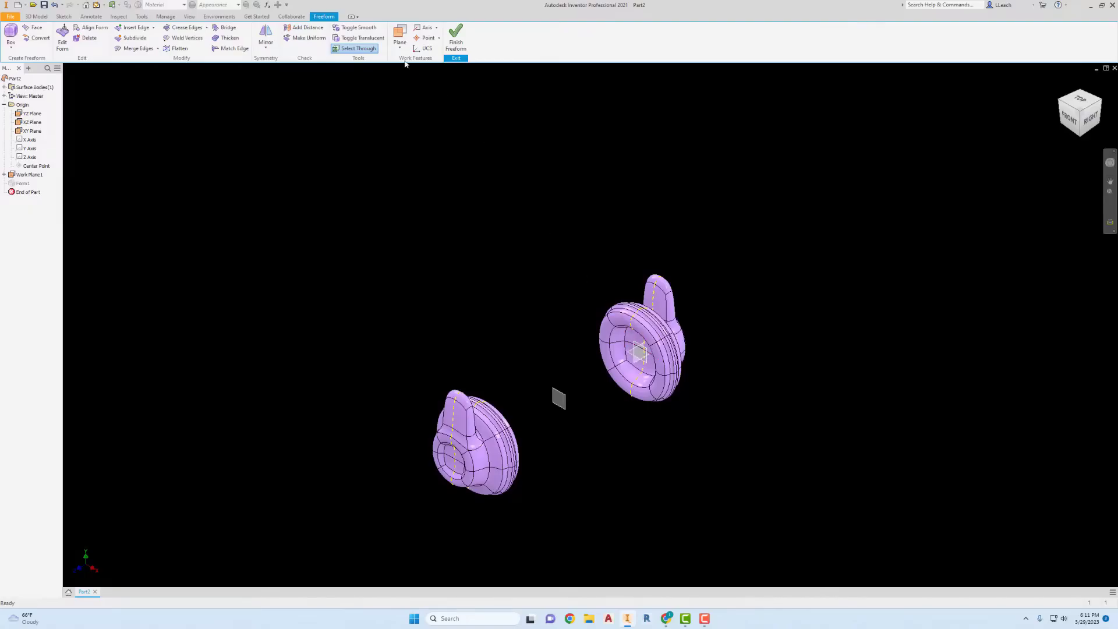
Step: Create a work plane offset 8 in upward from the XZ origin plane, above the ear cups
{"action": "left_click", "coordinate": [399, 44]}
{"action": "left_click", "coordinate": [424, 82]}
{"action": "scroll", "coordinate": [631, 356], "scroll_direction": "up", "scroll_amount": 3}
{"action": "scroll", "coordinate": [627, 348], "scroll_direction": "up", "scroll_amount": 2}
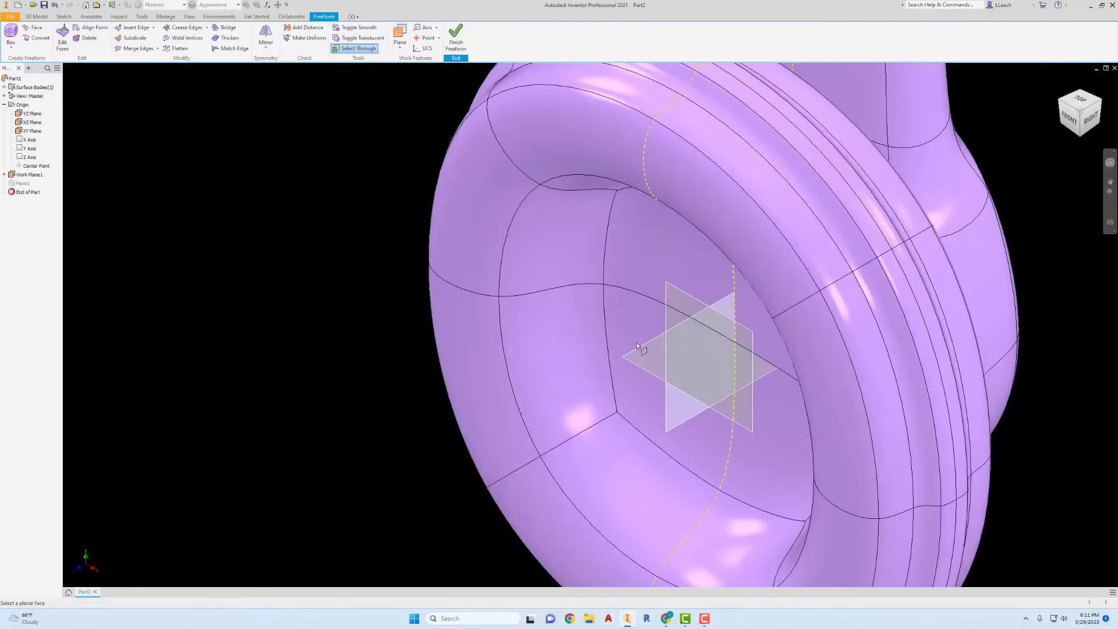
{"action": "left_click", "coordinate": [638, 351]}
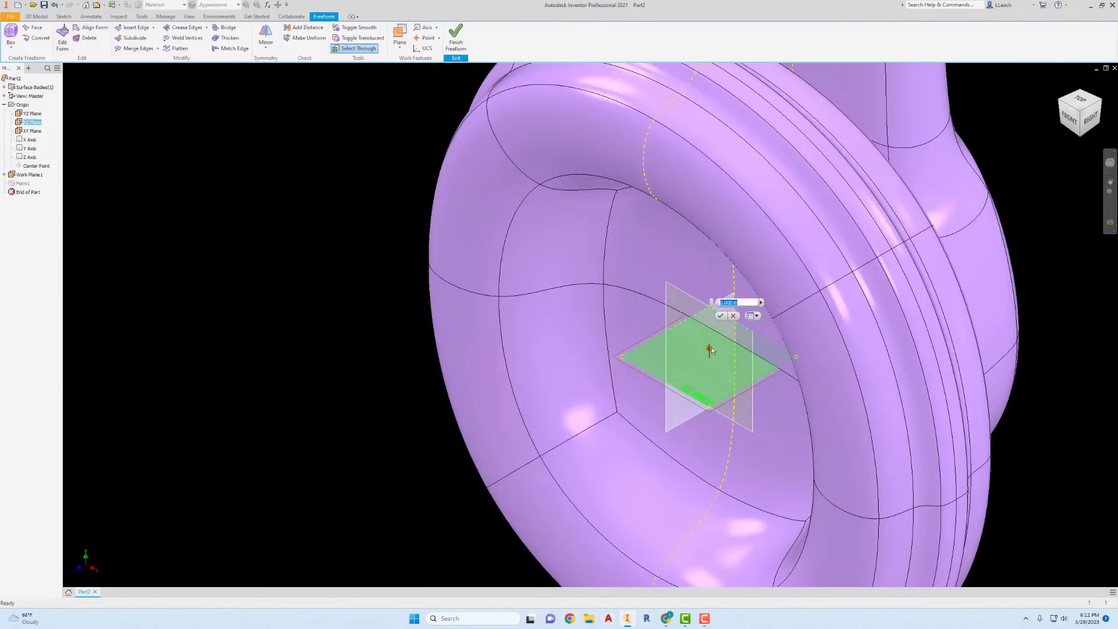
{"action": "left_click_drag", "start_coordinate": [711, 350], "coordinate": [705, 108]}
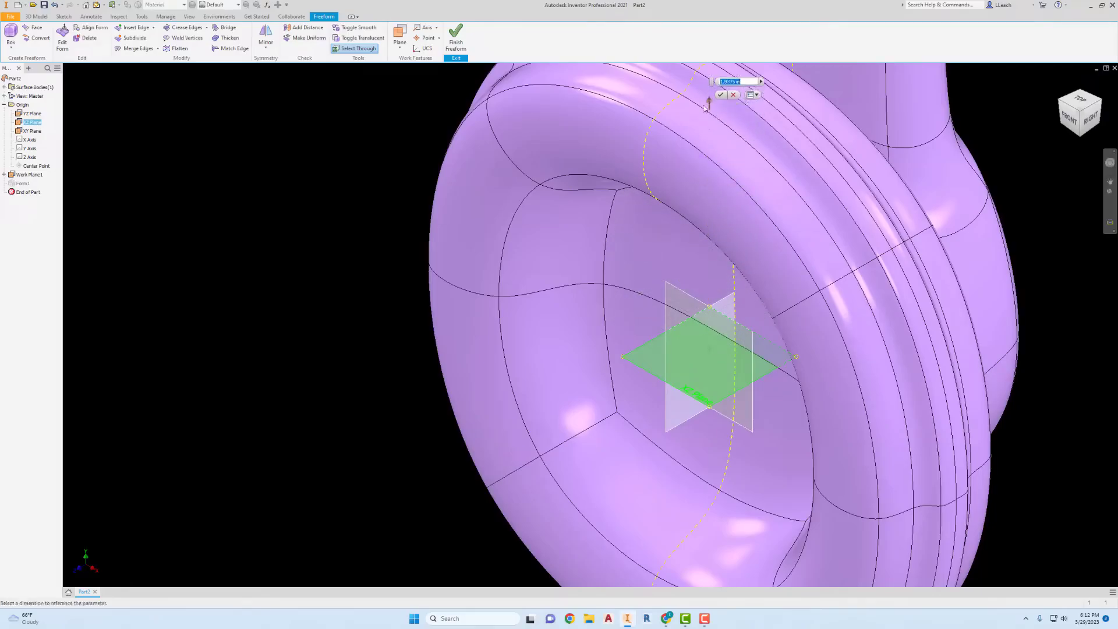
{"action": "scroll", "coordinate": [704, 107], "scroll_direction": "down", "scroll_amount": 6}
{"action": "left_click_drag", "start_coordinate": [666, 154], "coordinate": [663, 96]}
{"action": "middle_click_drag", "start_coordinate": [668, 140], "coordinate": [662, 179]}
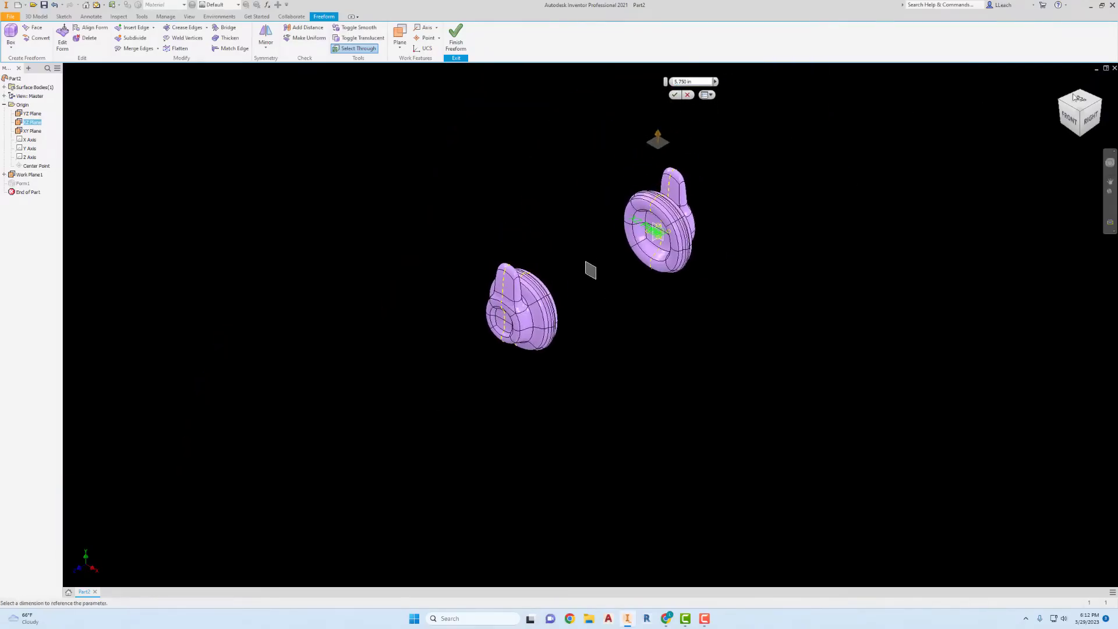
{"action": "left_click", "coordinate": [1092, 119]}
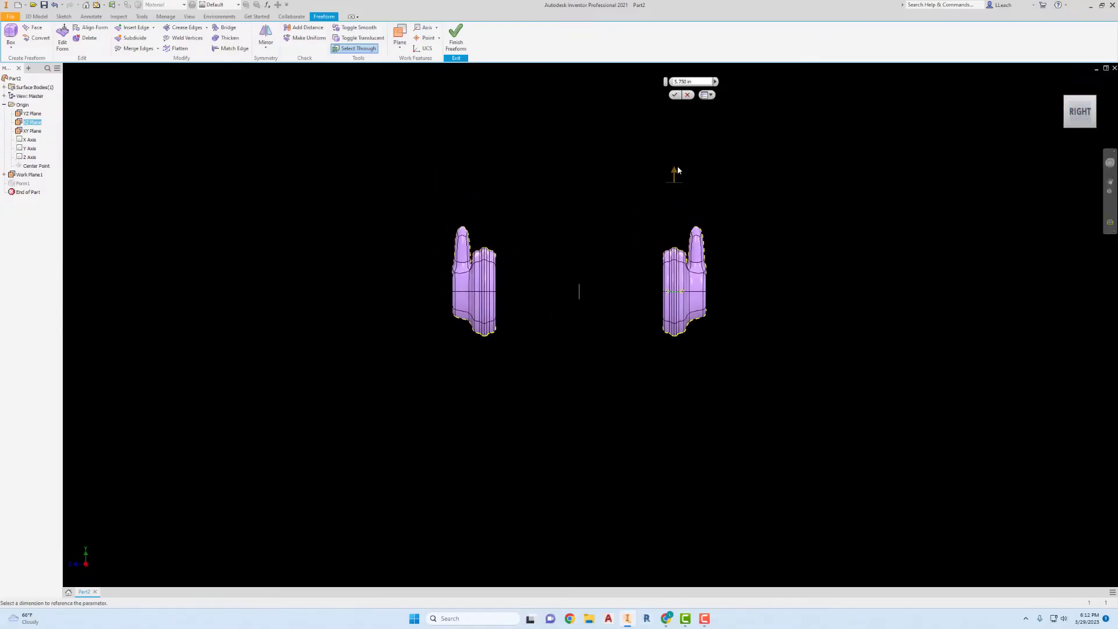
{"action": "left_click_drag", "start_coordinate": [697, 82], "coordinate": [656, 84]}
{"action": "type", "text": "7"}
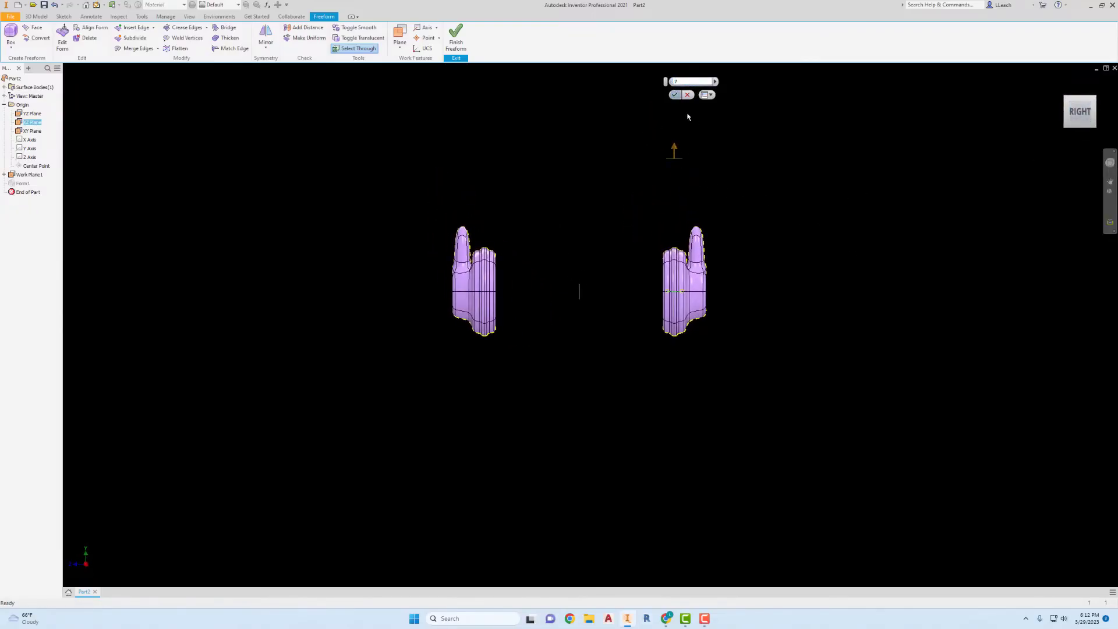
{"action": "left_click_drag", "start_coordinate": [689, 82], "coordinate": [652, 82]}
{"action": "type", "text": "8"}
{"action": "left_click", "coordinate": [675, 96]}
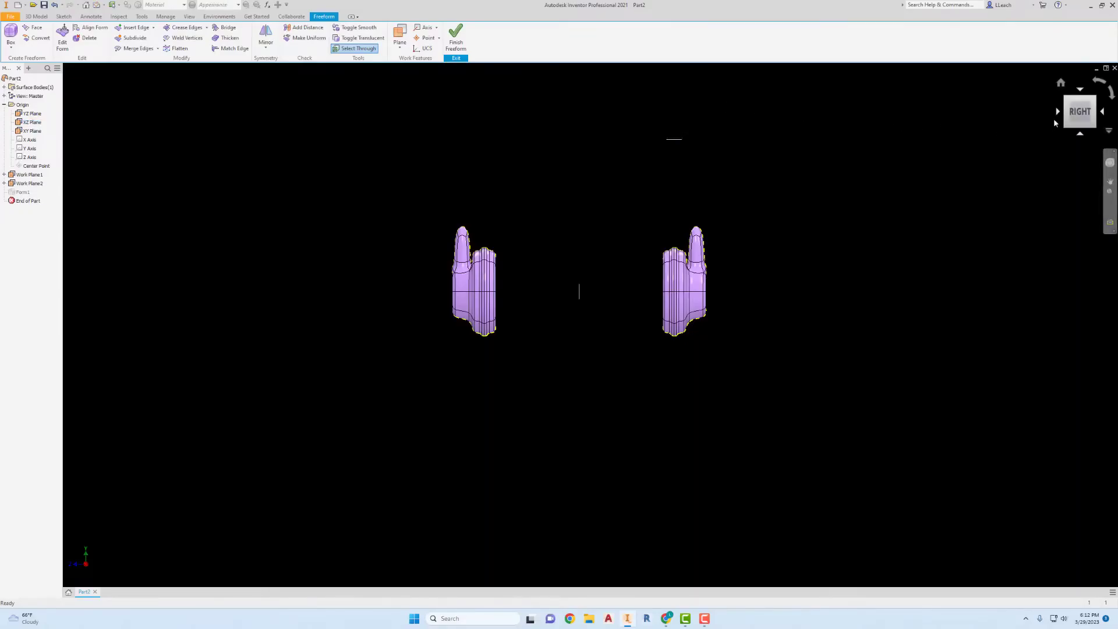
Step: Create a work point at the intersection of the plane midway between the ear cups, the raised horizontal work plane and the YZ plane
{"action": "left_click", "coordinate": [1060, 83]}
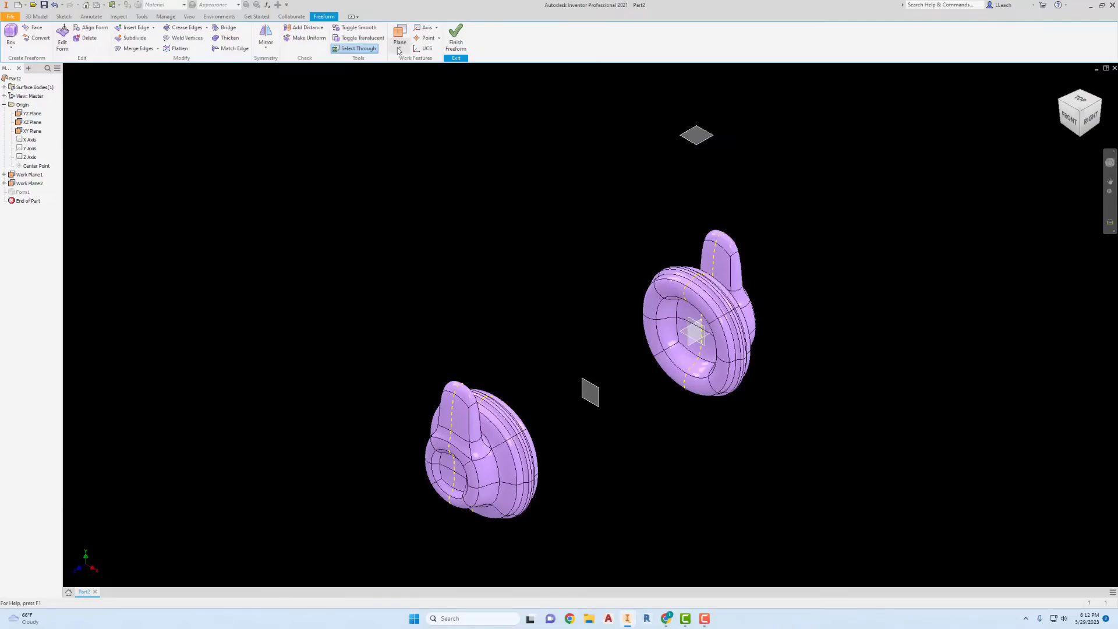
{"action": "left_click", "coordinate": [439, 39]}
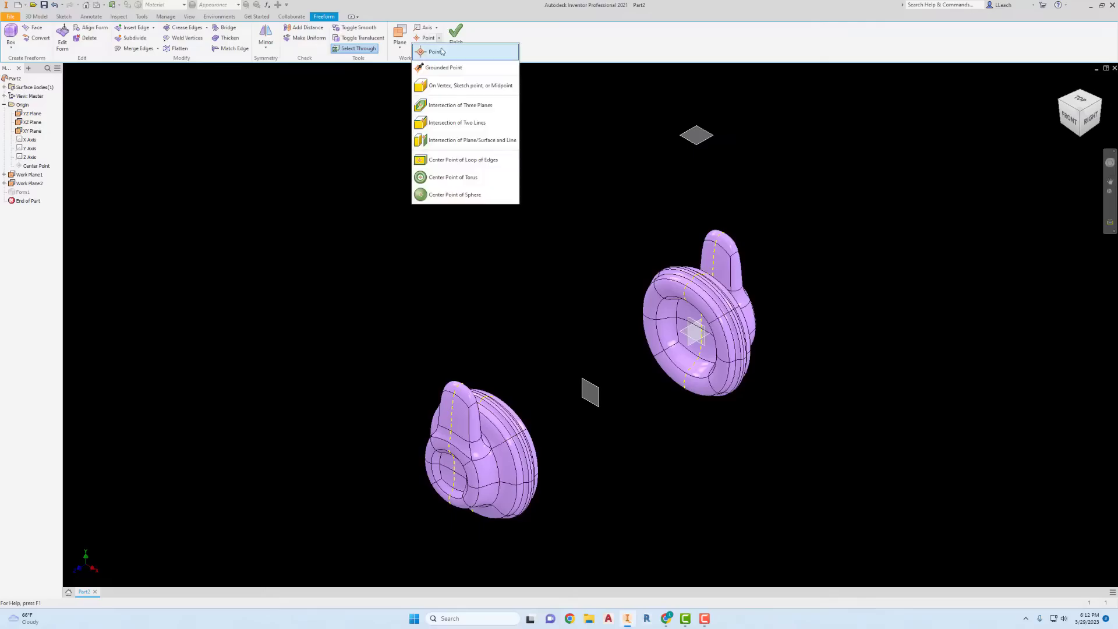
{"action": "left_click", "coordinate": [458, 107]}
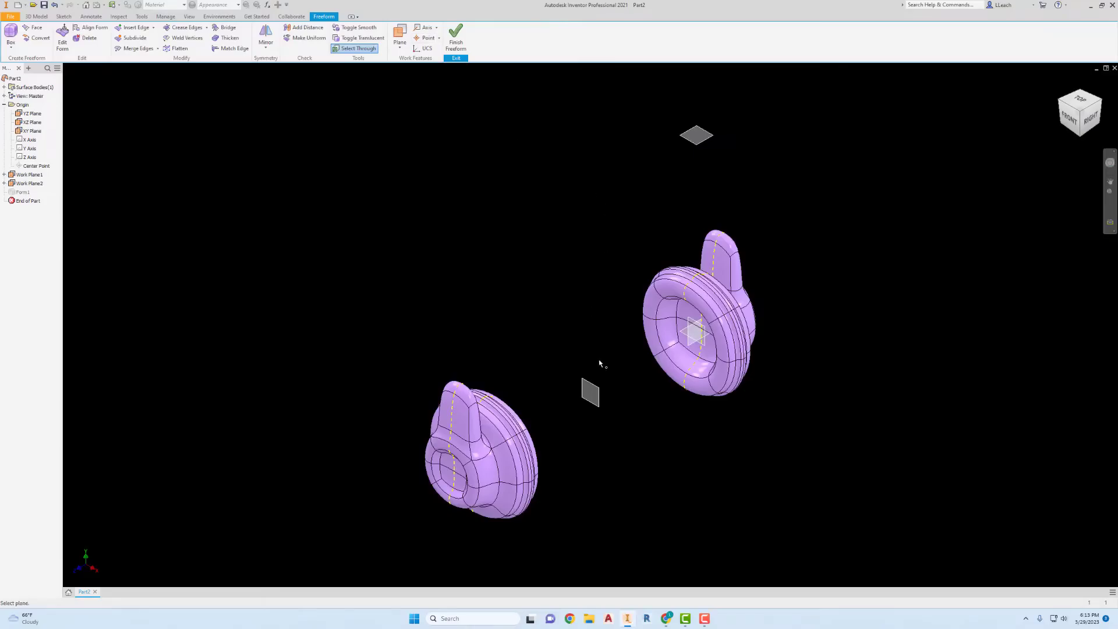
{"action": "left_click", "coordinate": [589, 392]}
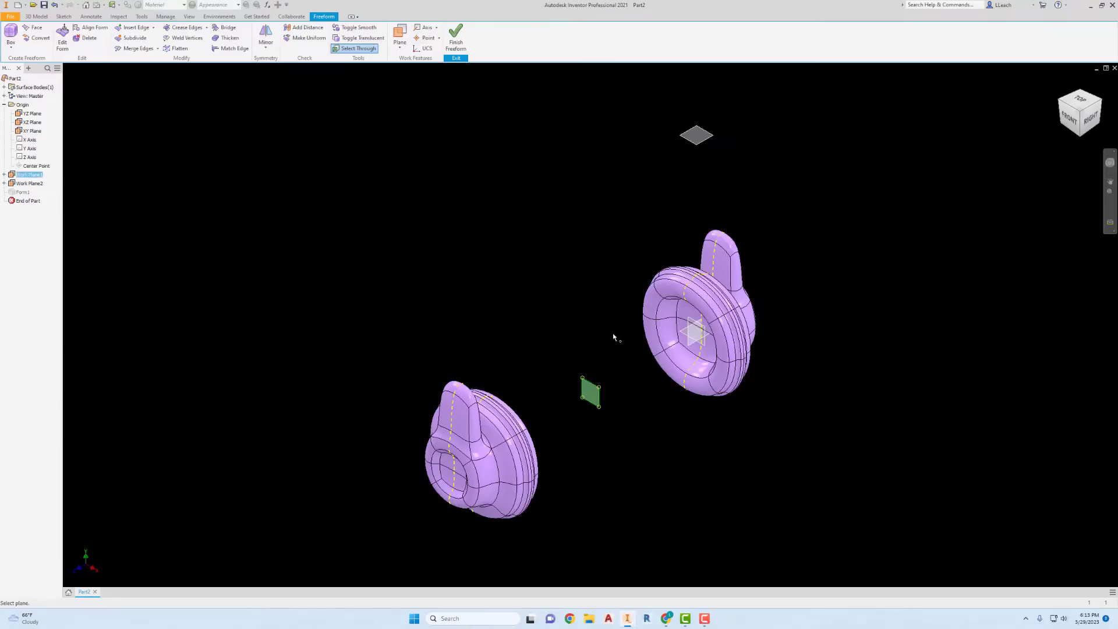
{"action": "left_click", "coordinate": [683, 141]}
{"action": "scroll", "coordinate": [695, 333], "scroll_direction": "down", "scroll_amount": 3}
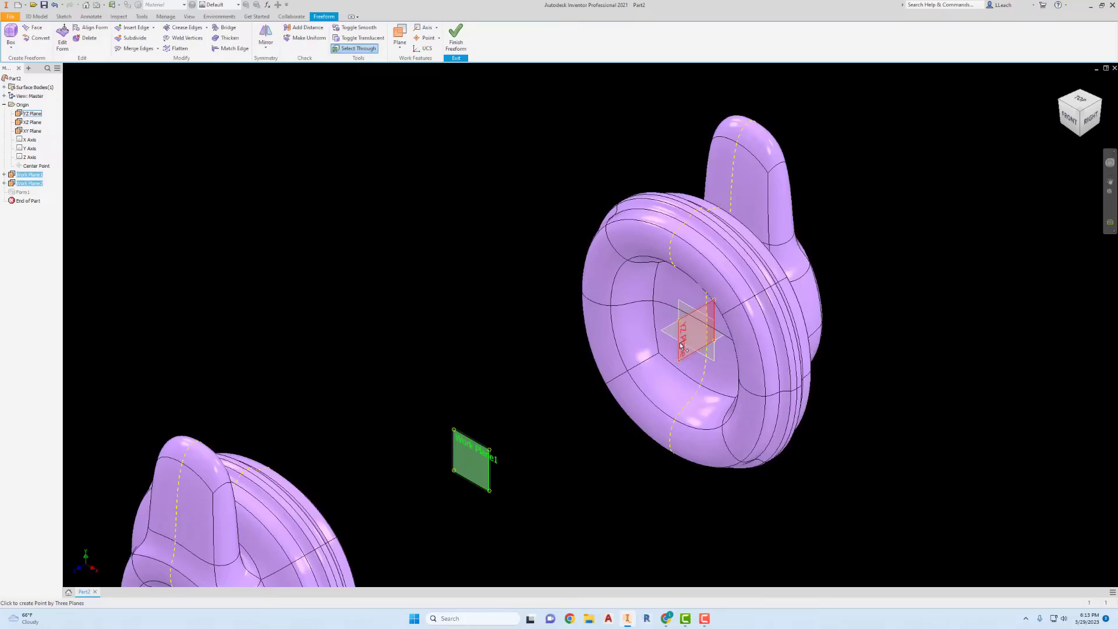
{"action": "left_click", "coordinate": [681, 350]}
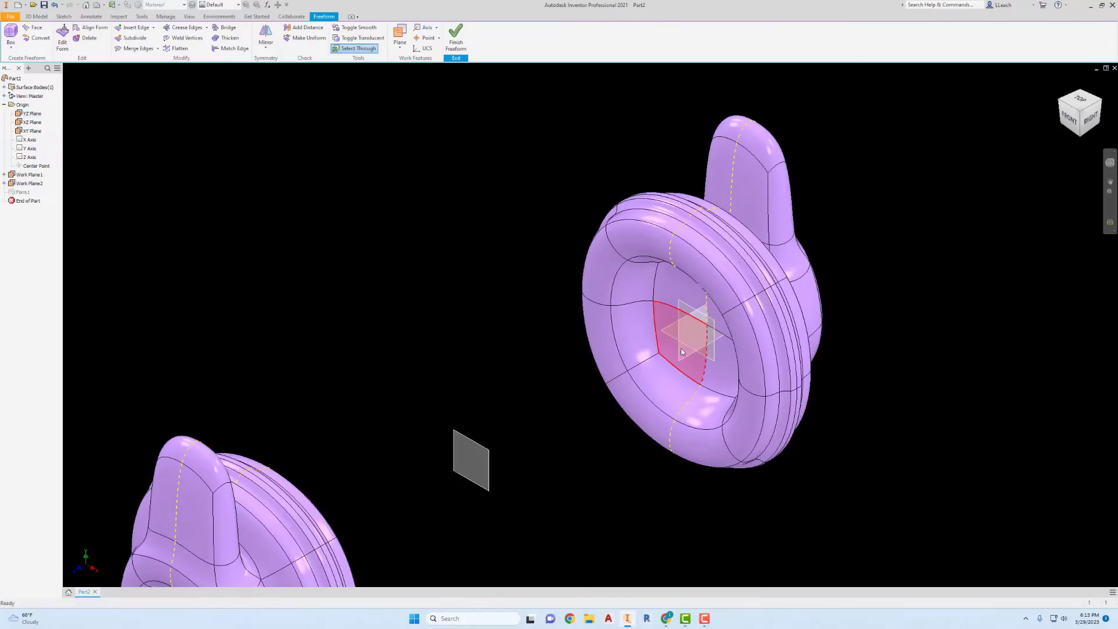
{"action": "scroll", "coordinate": [591, 299], "scroll_direction": "down", "scroll_amount": 5}
{"action": "scroll", "coordinate": [571, 249], "scroll_direction": "up", "scroll_amount": 3}
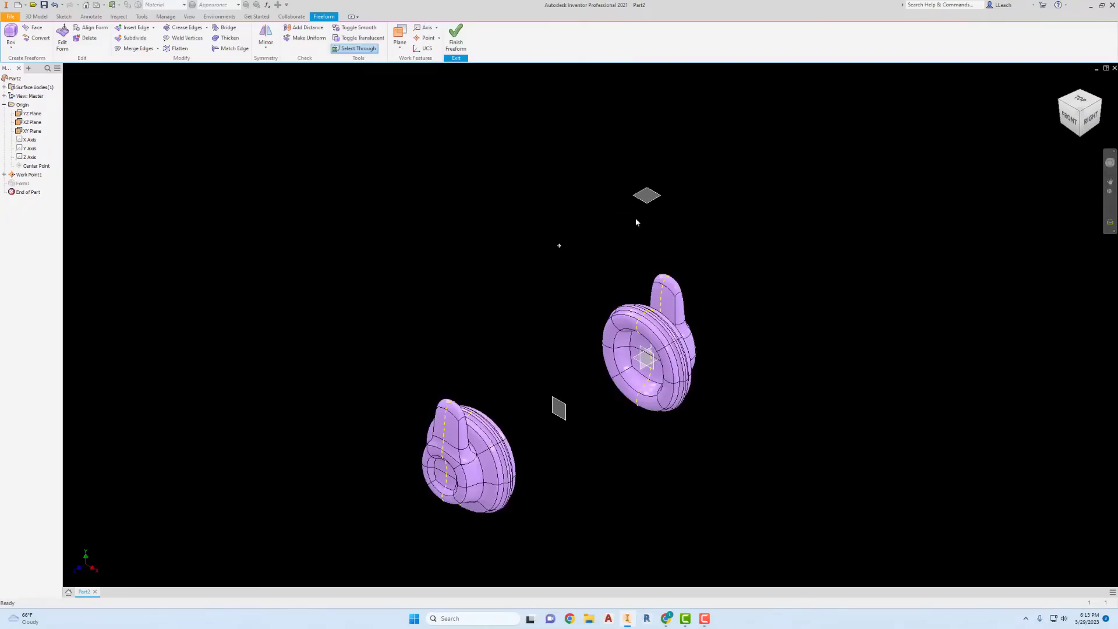
{"action": "left_click", "coordinate": [1079, 96]}
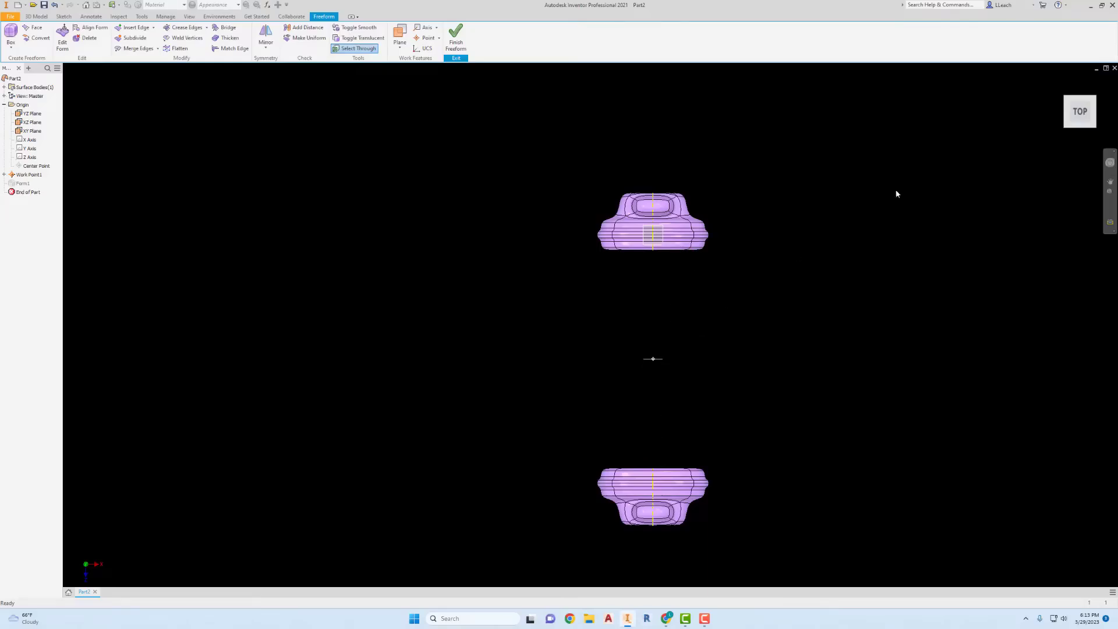
{"action": "left_click", "coordinate": [1060, 82]}
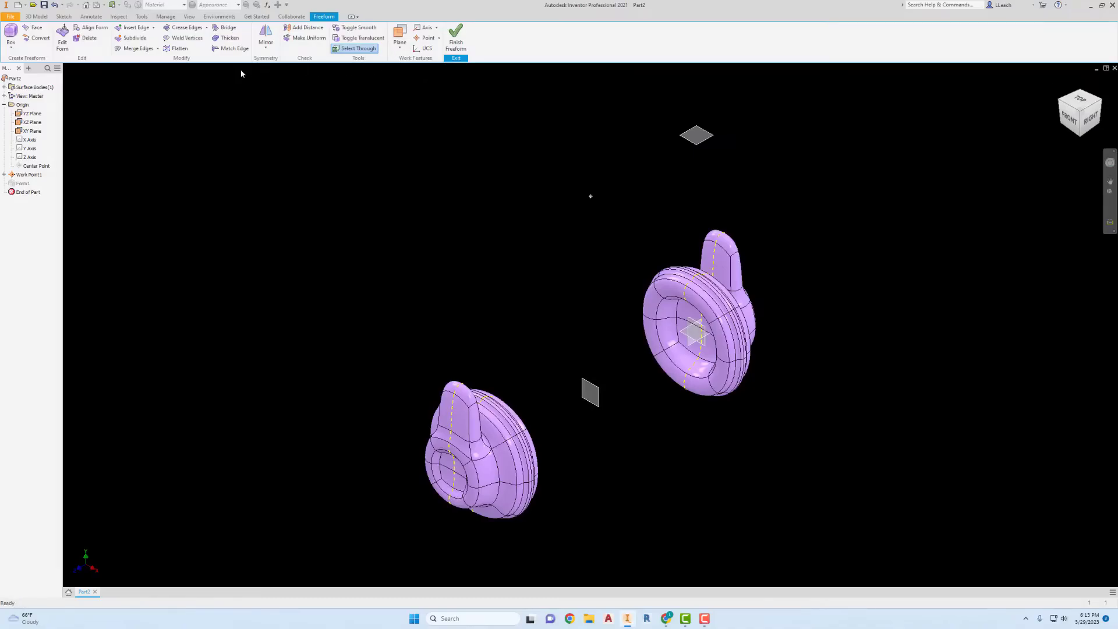
Step: Define a freeform box with length 1 in and one length face, width 0.5 in and height 1.5 in, extending in both directions
{"action": "left_click", "coordinate": [16, 48]}
{"action": "left_click", "coordinate": [21, 64]}
{"action": "left_click_drag", "start_coordinate": [250, 143], "coordinate": [310, 144]}
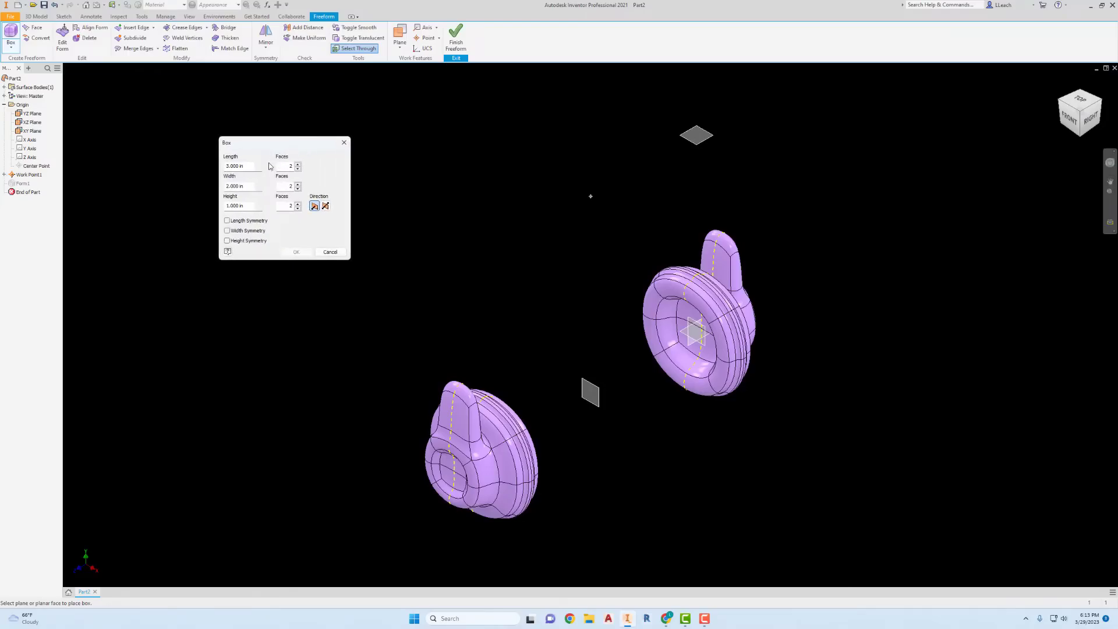
{"action": "left_click_drag", "start_coordinate": [250, 167], "coordinate": [224, 166]}
{"action": "type", "text": "1"}
{"action": "double_click", "coordinate": [289, 168]}
{"action": "type", "text": "1"}
{"action": "left_click", "coordinate": [248, 189]}
{"action": "type", "text": ".5"}
{"action": "left_click", "coordinate": [234, 206]}
{"action": "type", "text": "1"}
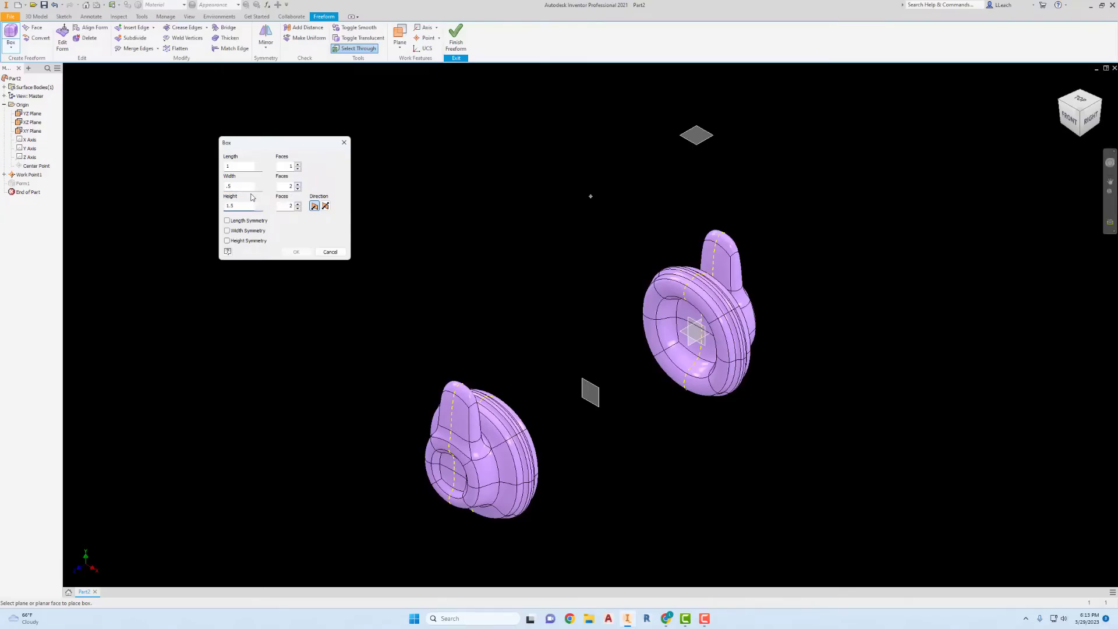
{"action": "left_click", "coordinate": [326, 206]}
Step: Place the box on the work plane midway between the ear cups, centred on the work point, with Width Symmetry on
{"action": "left_click", "coordinate": [591, 386]}
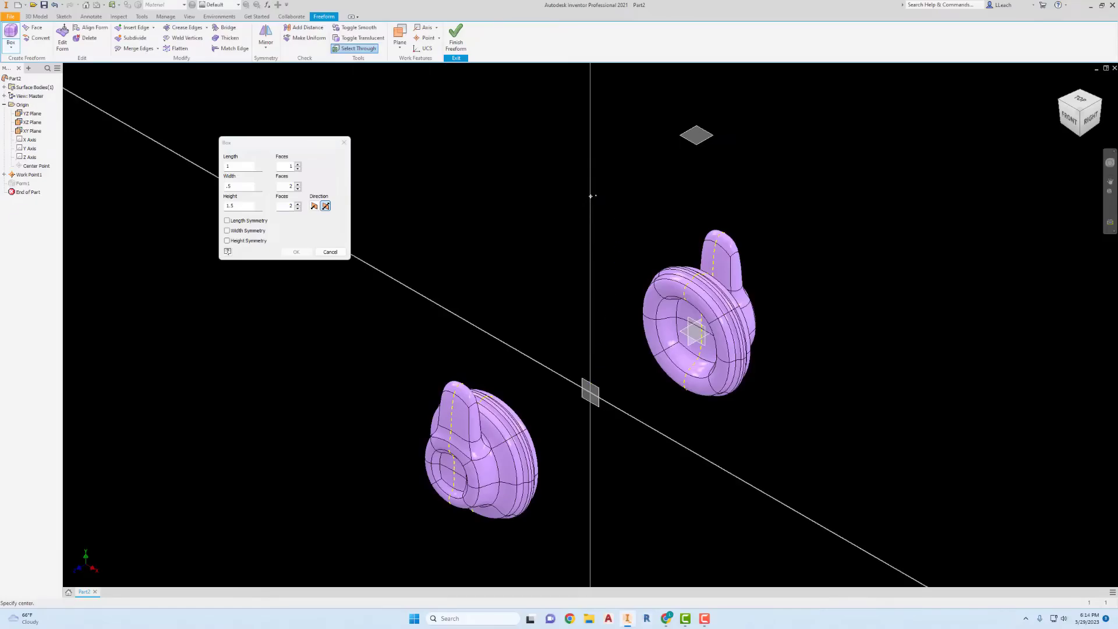
{"action": "left_click", "coordinate": [590, 196]}
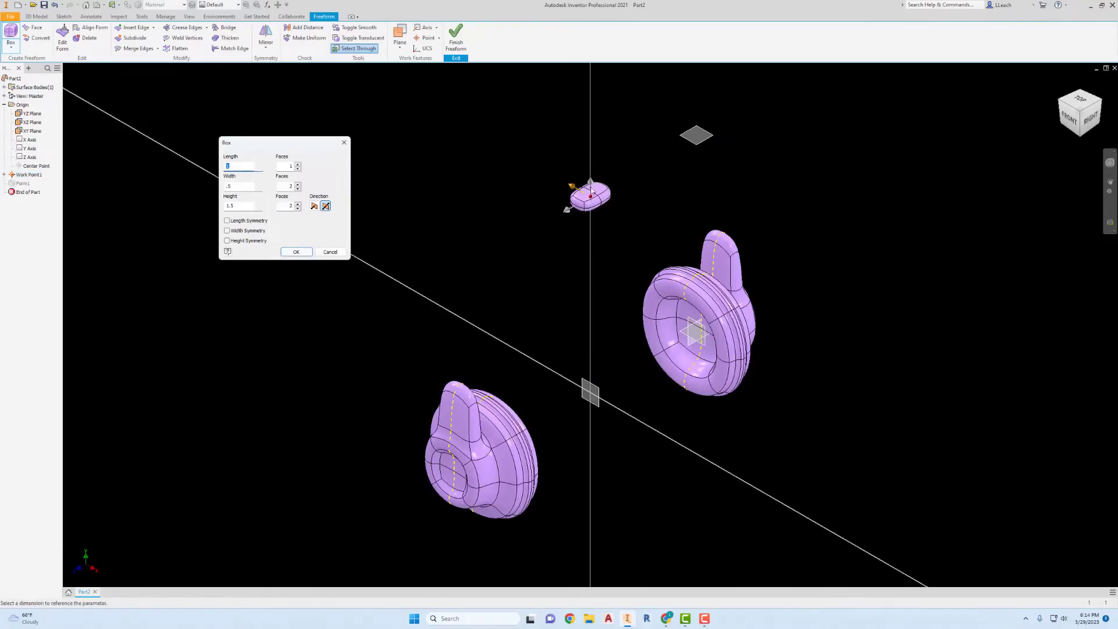
{"action": "scroll", "coordinate": [579, 191], "scroll_direction": "down", "scroll_amount": 2}
{"action": "scroll", "coordinate": [578, 190], "scroll_direction": "up", "scroll_amount": 5}
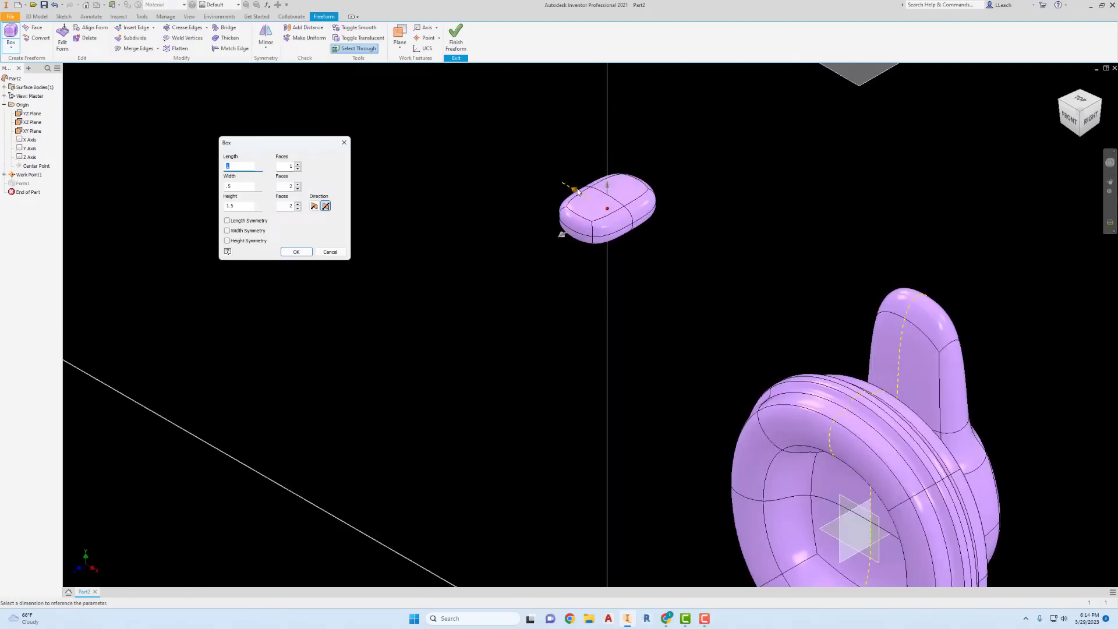
{"action": "scroll", "coordinate": [575, 191], "scroll_direction": "up", "scroll_amount": 3}
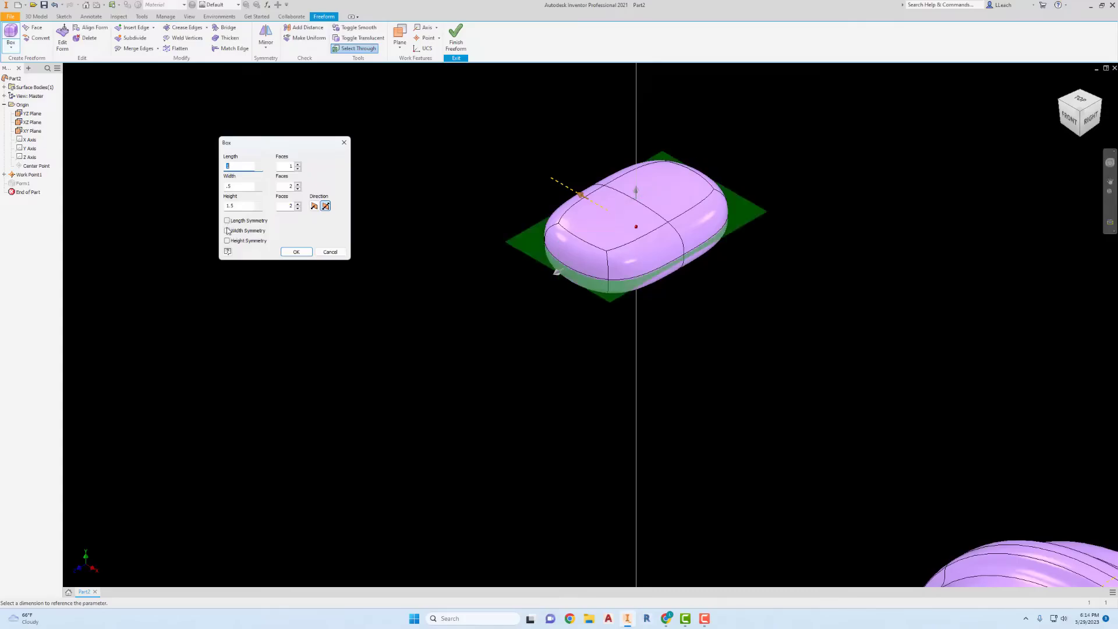
{"action": "left_click", "coordinate": [227, 230]}
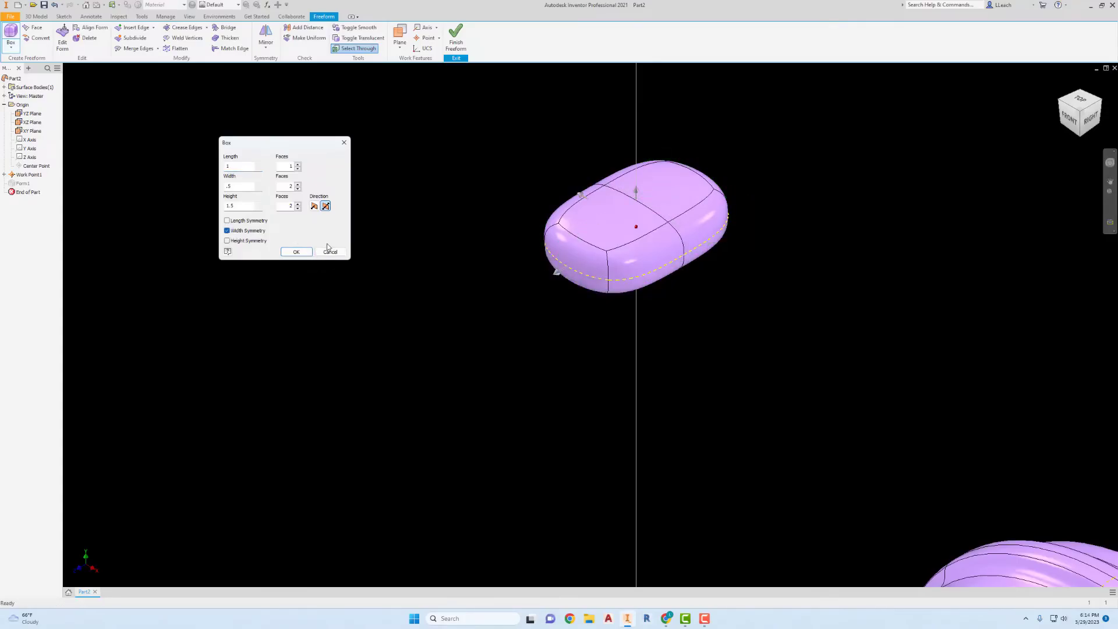
{"action": "left_click", "coordinate": [296, 252]}
Step: Bridge the two top faces of the mirrored ear cup's arm to the facing end of the small box, using 4 faces
{"action": "scroll", "coordinate": [542, 250], "scroll_direction": "up", "scroll_amount": 5}
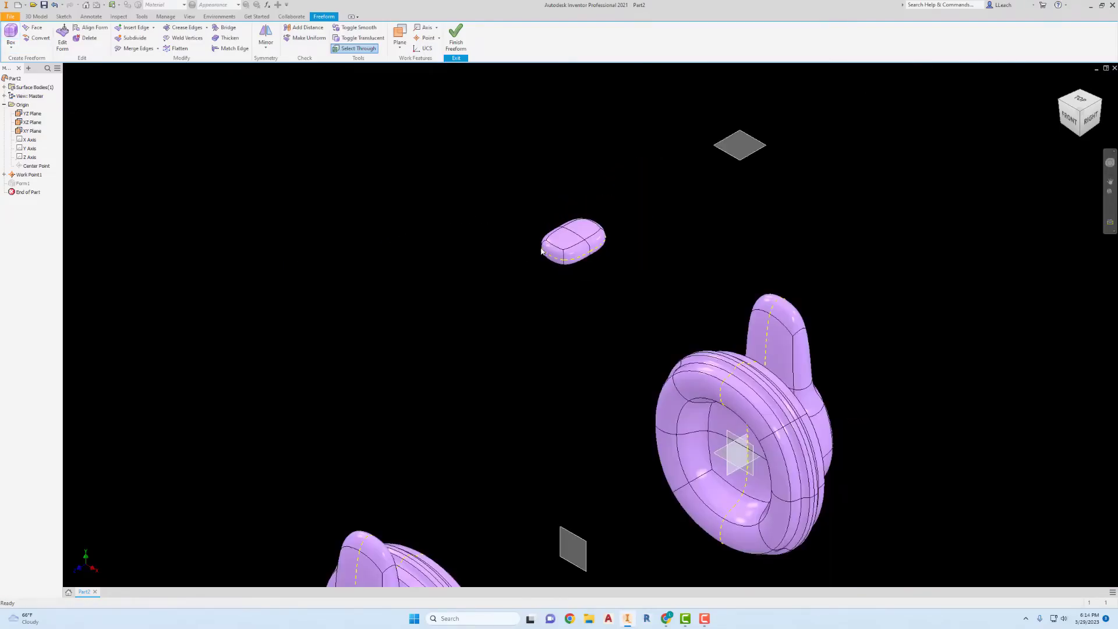
{"action": "scroll", "coordinate": [541, 250], "scroll_direction": "up", "scroll_amount": 3}
{"action": "scroll", "coordinate": [547, 248], "scroll_direction": "down", "scroll_amount": 3}
{"action": "scroll", "coordinate": [568, 244], "scroll_direction": "up", "scroll_amount": 3}
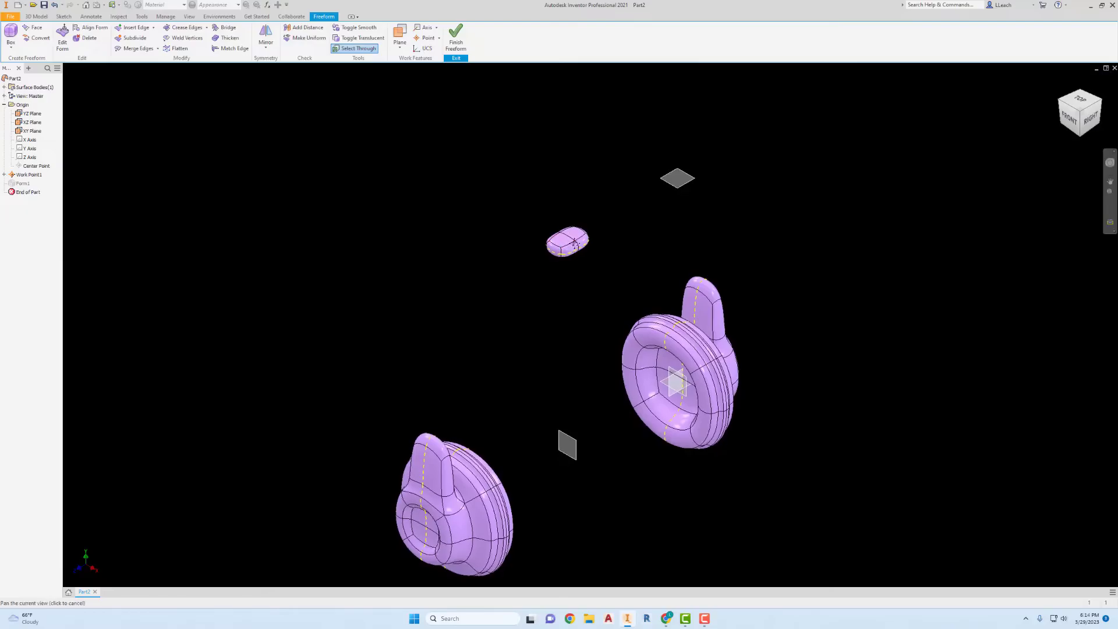
{"action": "middle_click_drag", "start_coordinate": [575, 243], "coordinate": [598, 201]}
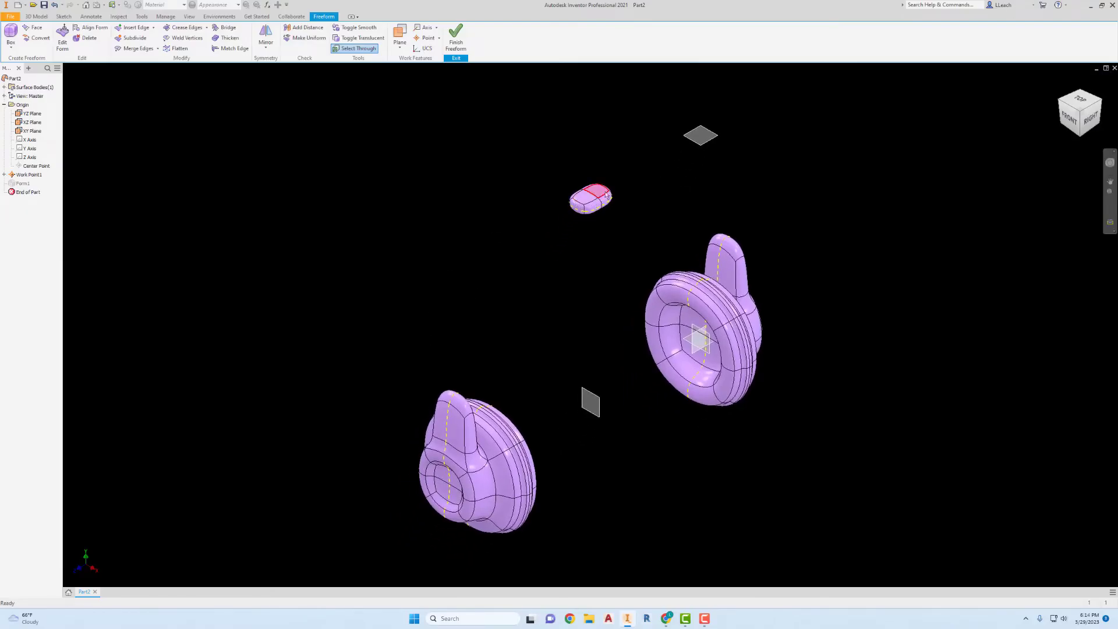
{"action": "left_click", "coordinate": [228, 29]}
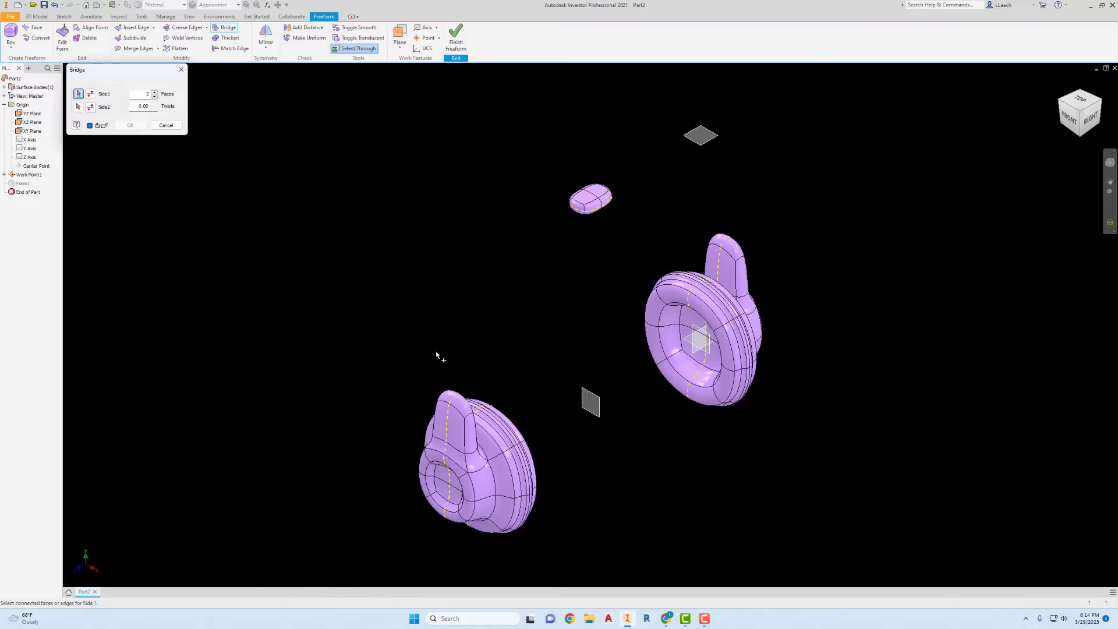
{"action": "left_click", "coordinate": [447, 396]}
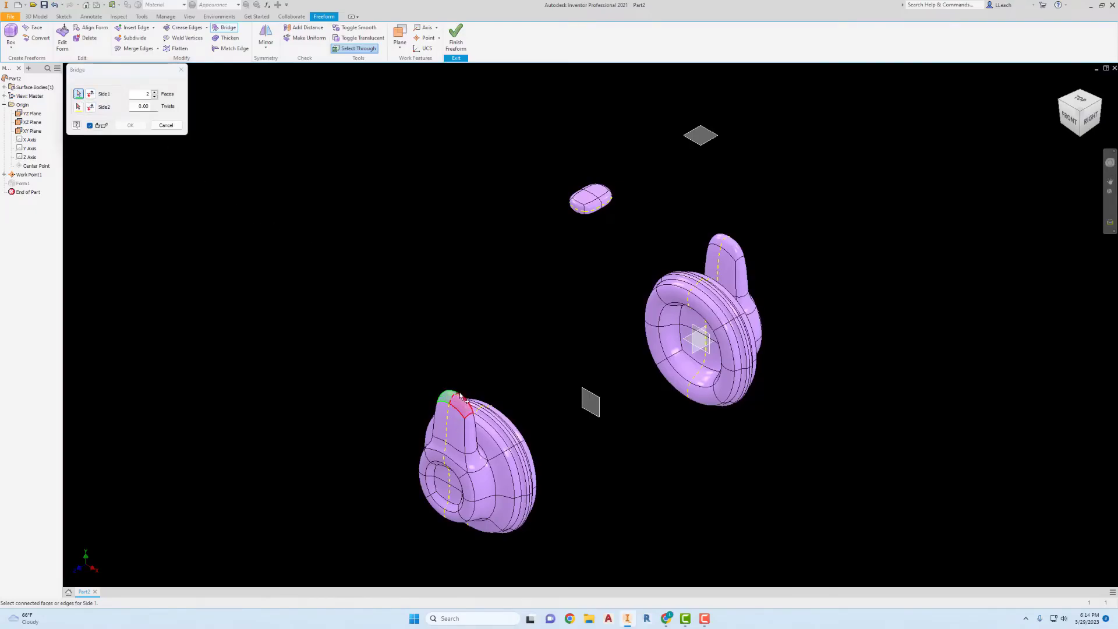
{"action": "left_click", "coordinate": [463, 403]}
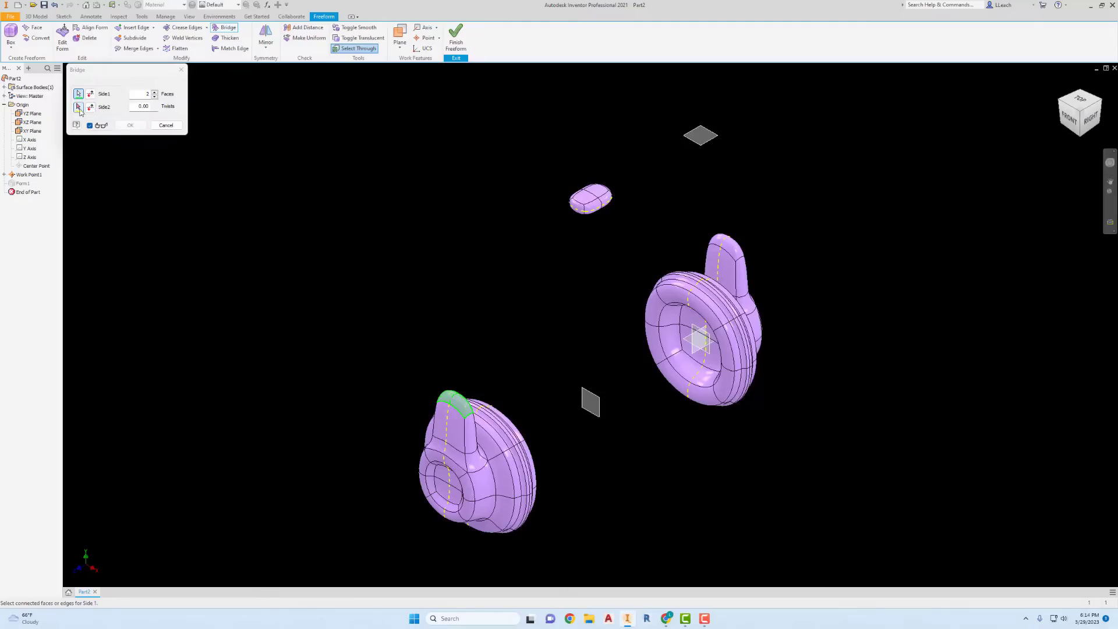
{"action": "left_click", "coordinate": [78, 107]}
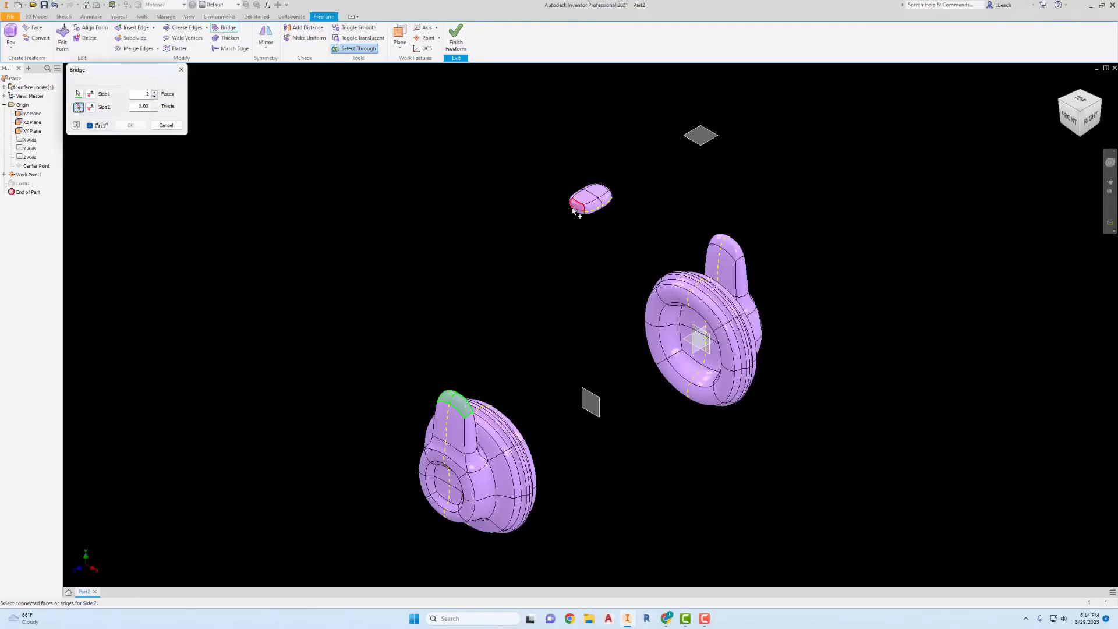
{"action": "scroll", "coordinate": [577, 211], "scroll_direction": "down", "scroll_amount": 5}
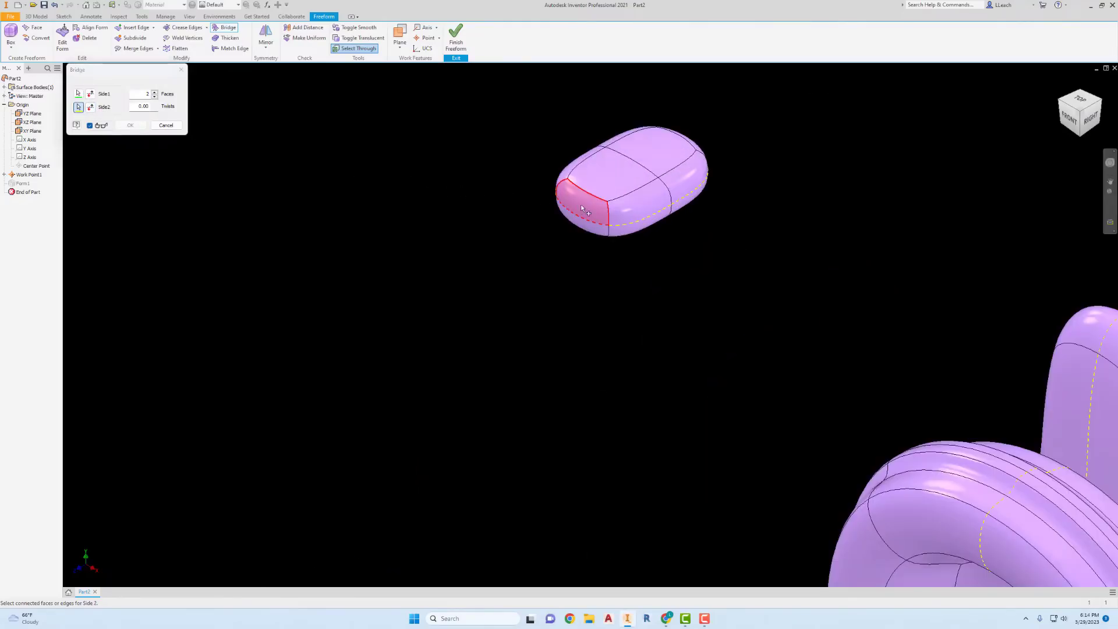
{"action": "left_click", "coordinate": [575, 218]}
{"action": "middle_click_drag", "start_coordinate": [348, 243], "coordinate": [429, 150]}
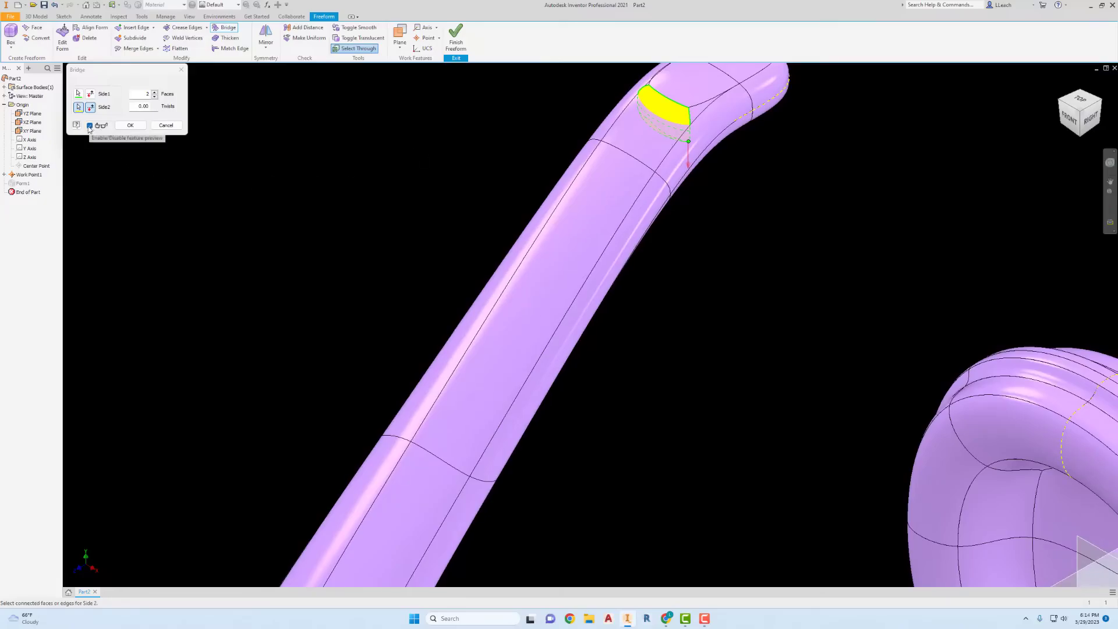
{"action": "scroll", "coordinate": [443, 242], "scroll_direction": "up", "scroll_amount": 5}
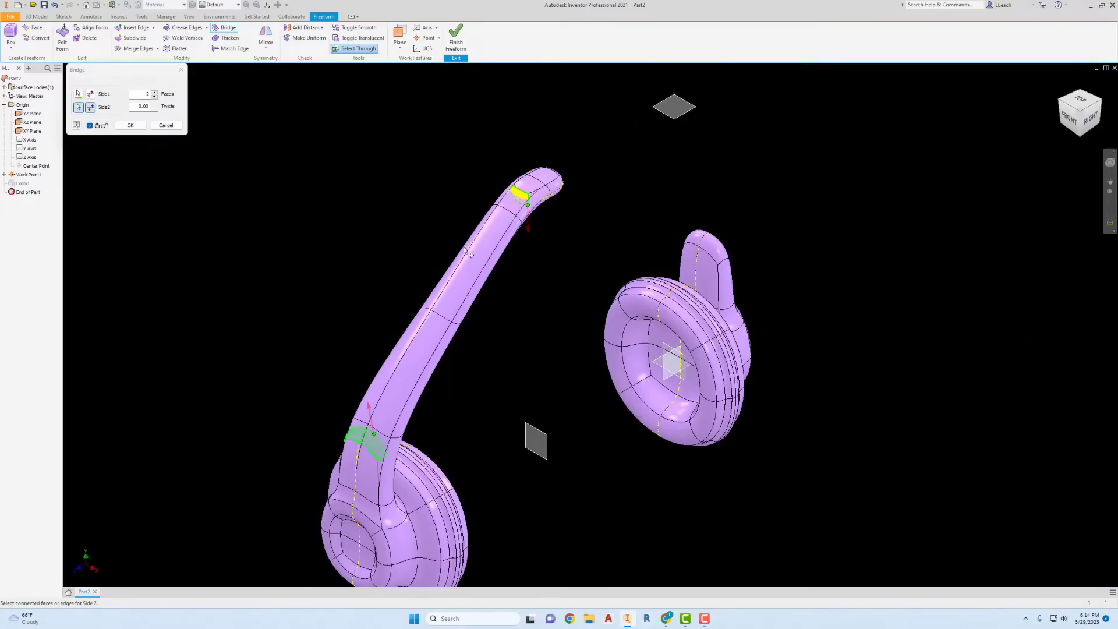
{"action": "left_click", "coordinate": [144, 95]}
{"action": "type", "text": "4"}
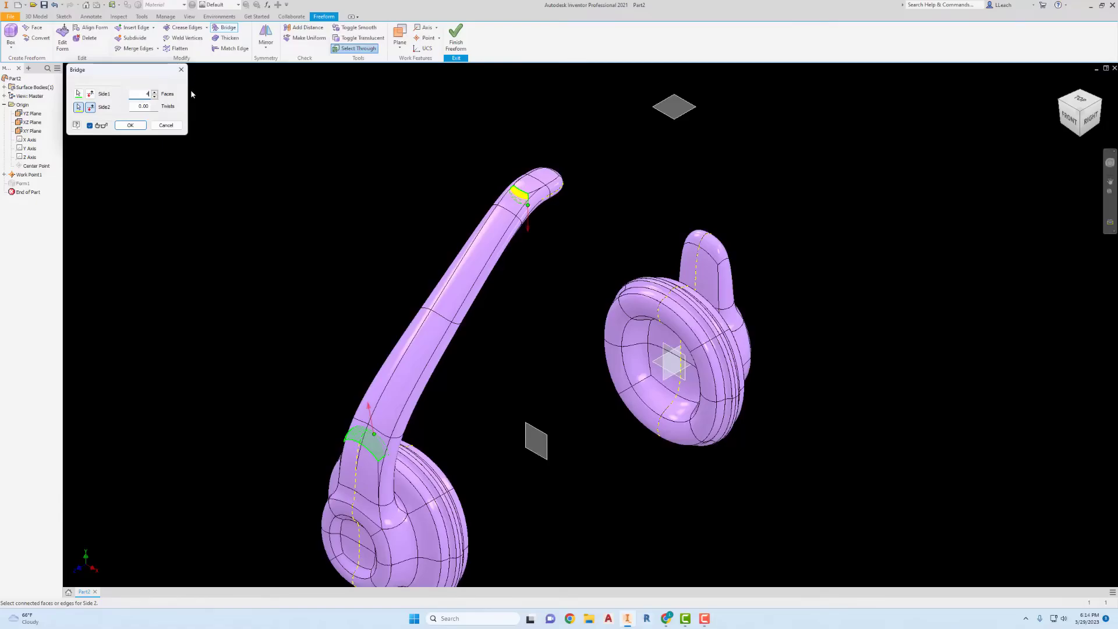
{"action": "left_click", "coordinate": [130, 126]}
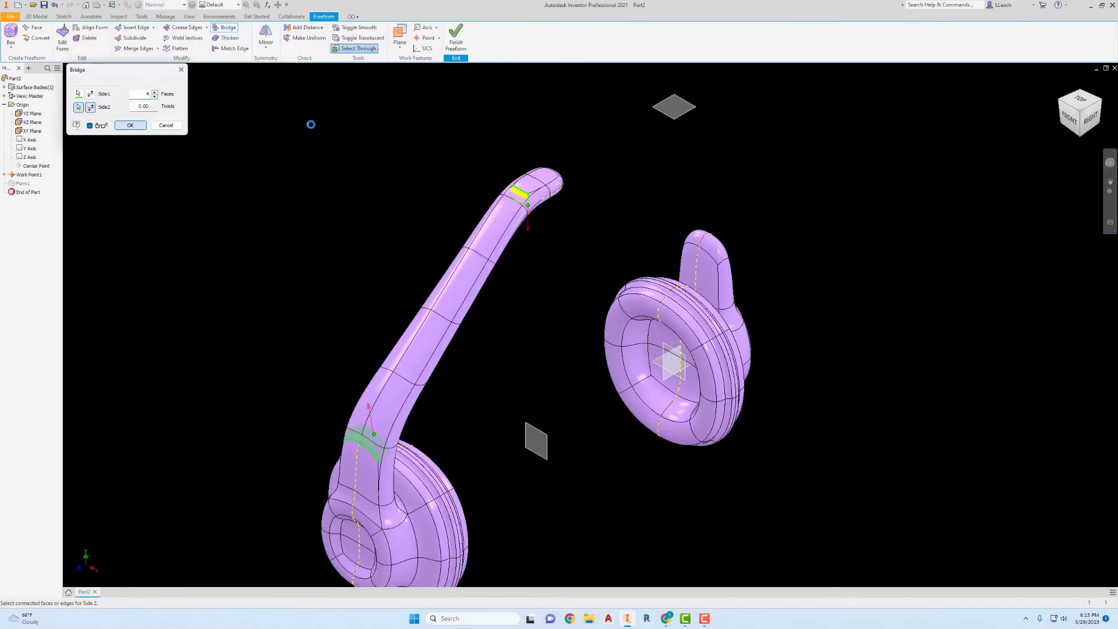
Step: Bridge the two top faces of the other ear cup's arm to the free end of the central box, using 4 faces
{"action": "left_click", "coordinate": [1100, 101]}
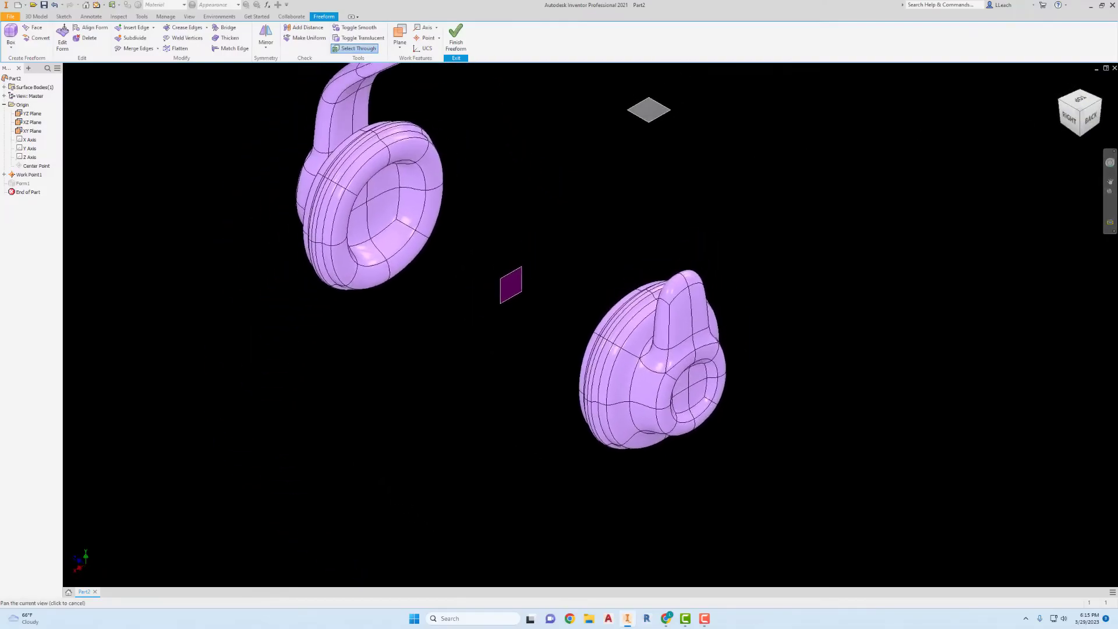
{"action": "left_click", "coordinate": [229, 28]}
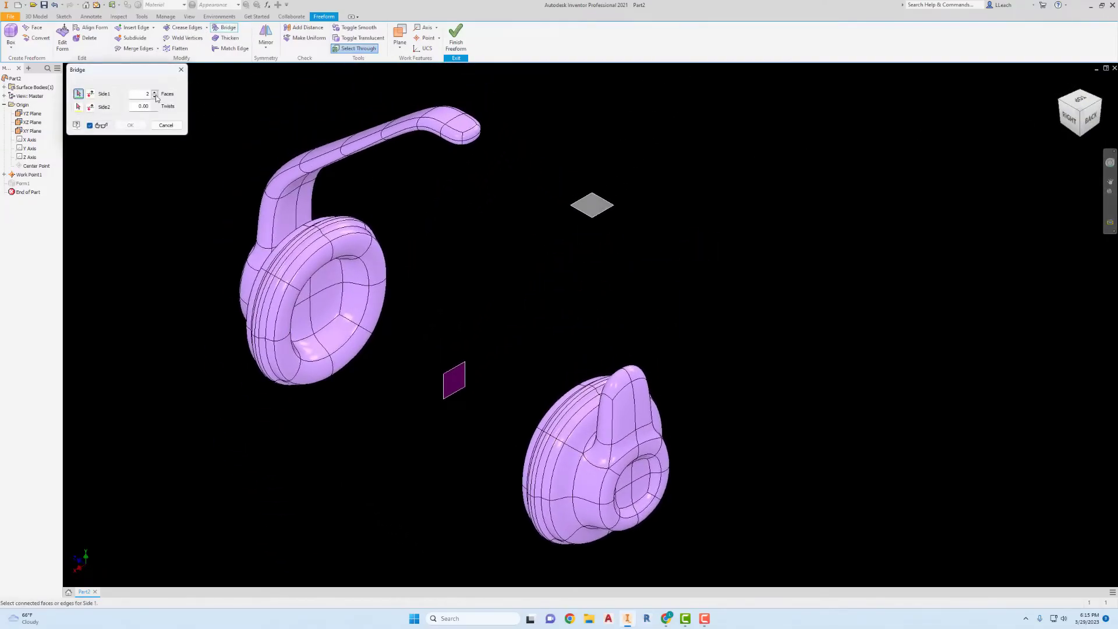
{"action": "left_click_drag", "start_coordinate": [140, 97], "coordinate": [179, 93]}
{"action": "type", "text": "4"}
{"action": "left_click", "coordinate": [616, 384]}
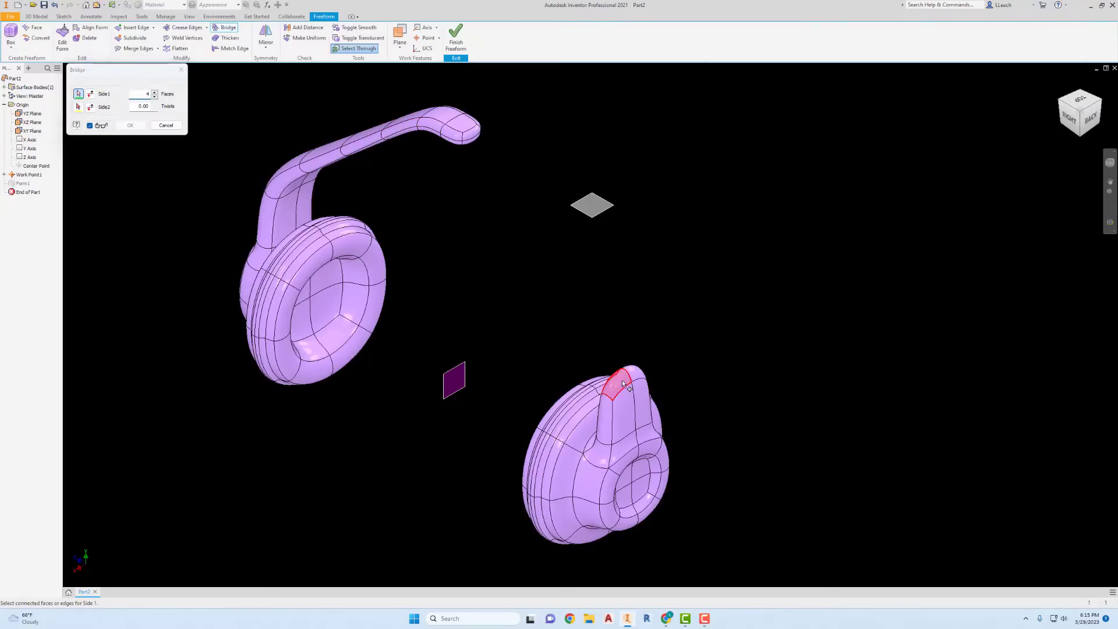
{"action": "left_click", "coordinate": [637, 376]}
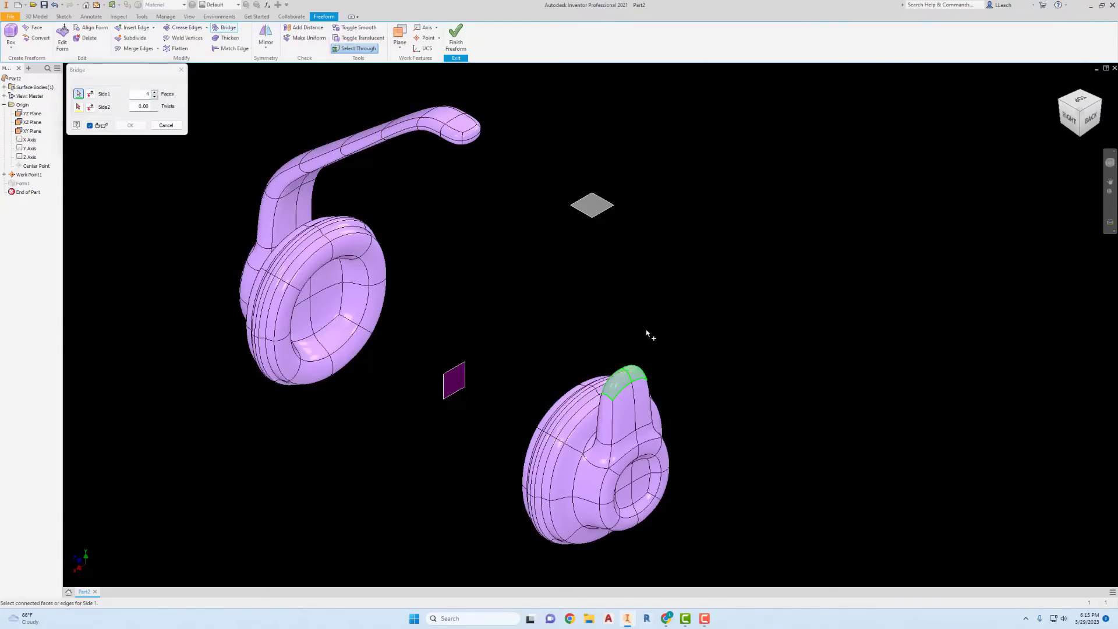
{"action": "left_click", "coordinate": [78, 106]}
{"action": "left_click", "coordinate": [475, 137]}
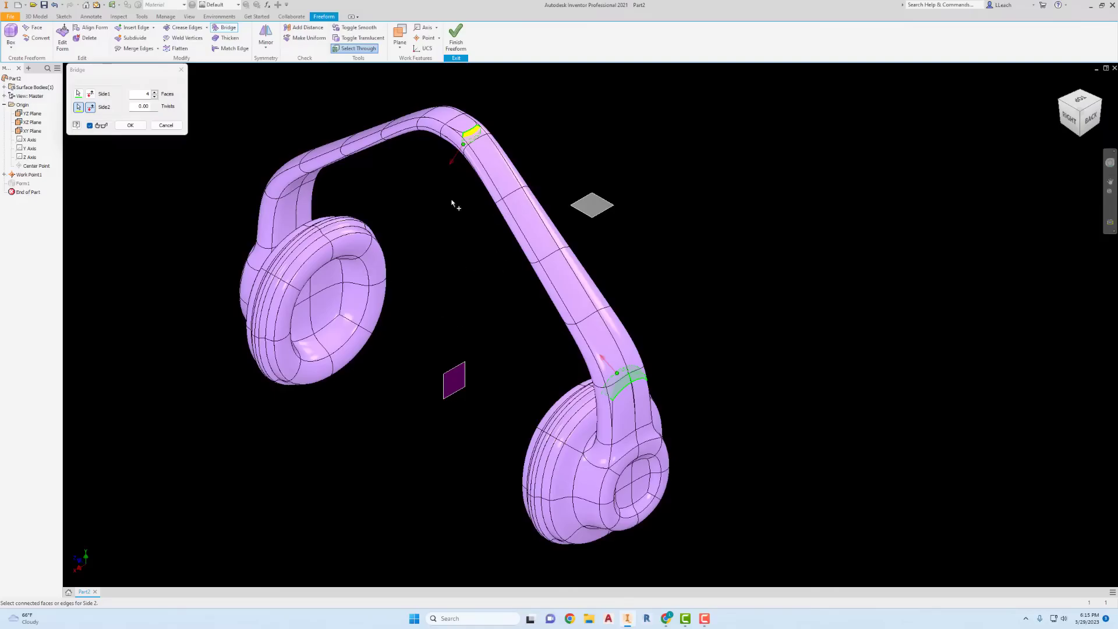
{"action": "left_click", "coordinate": [130, 125]}
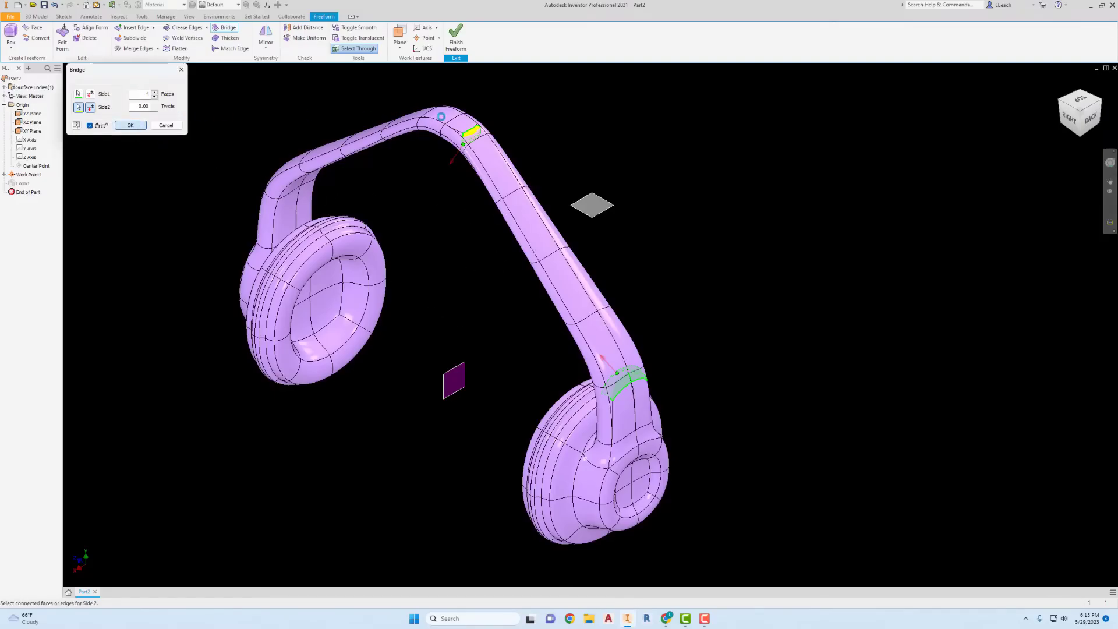
Step: Apply freeform symmetry between the two top faces on either side of the headband's centre
{"action": "mouse_move", "coordinate": [574, 149]}
{"action": "middle_mouse_down"}
{"action": "mouse_move", "coordinate": [584, 171]}
{"action": "mouse_move", "coordinate": [578, 159]}
{"action": "middle_mouse_up"}
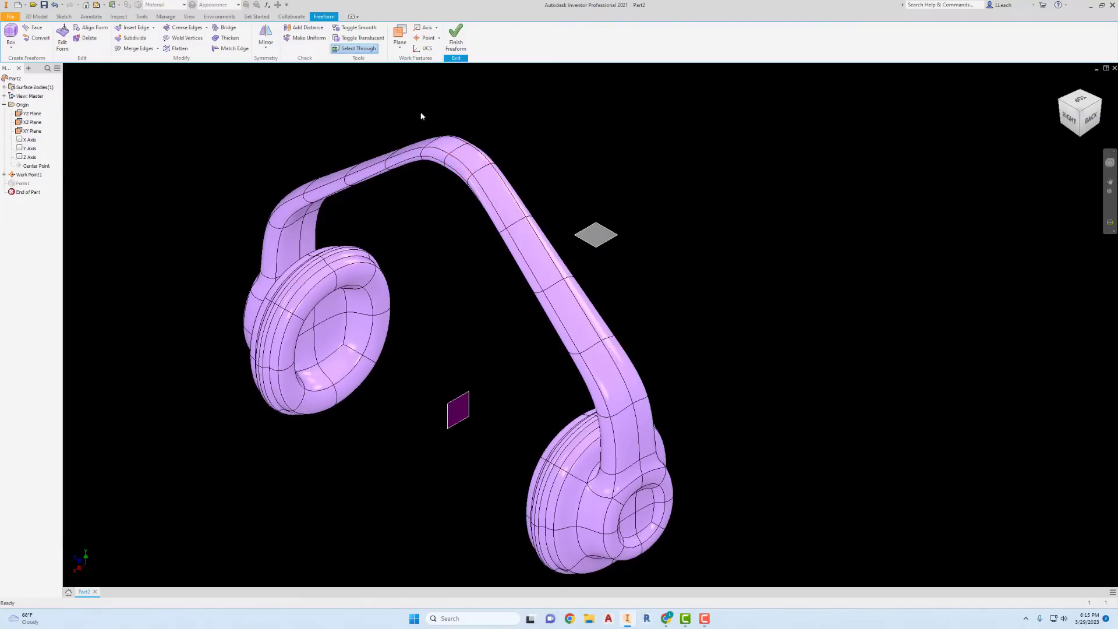
{"action": "left_click", "coordinate": [269, 51]}
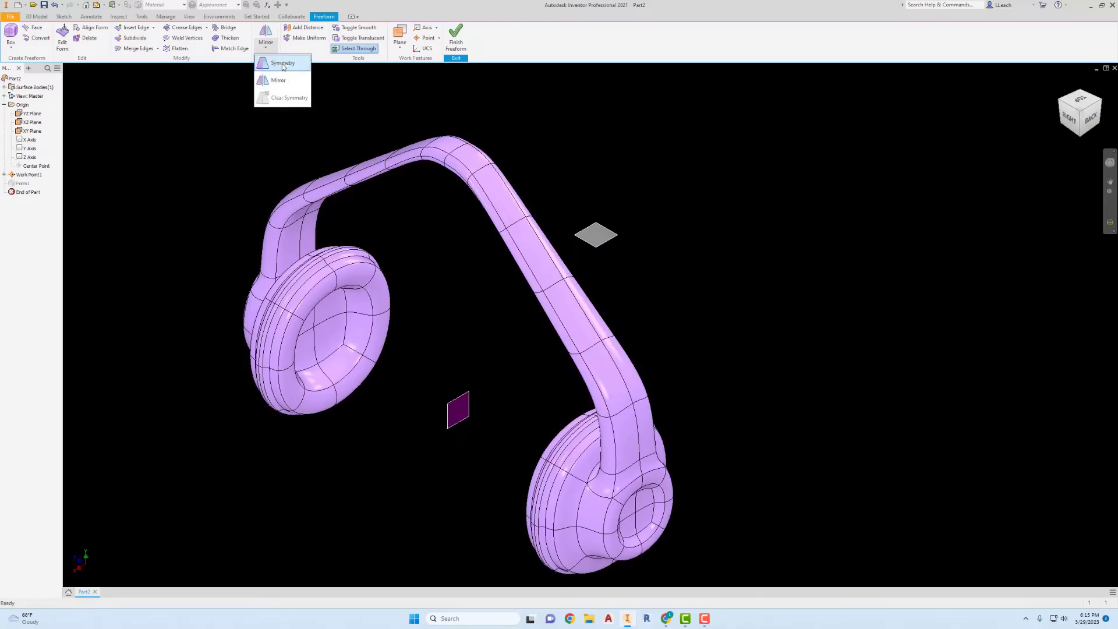
{"action": "left_click", "coordinate": [283, 64]}
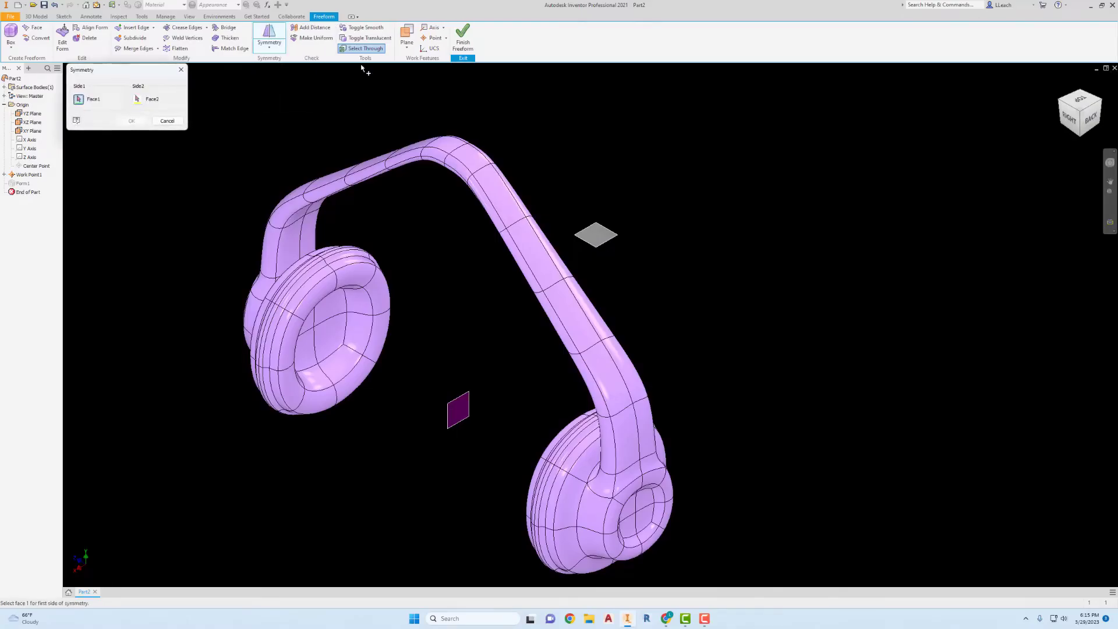
{"action": "left_click", "coordinate": [452, 146]}
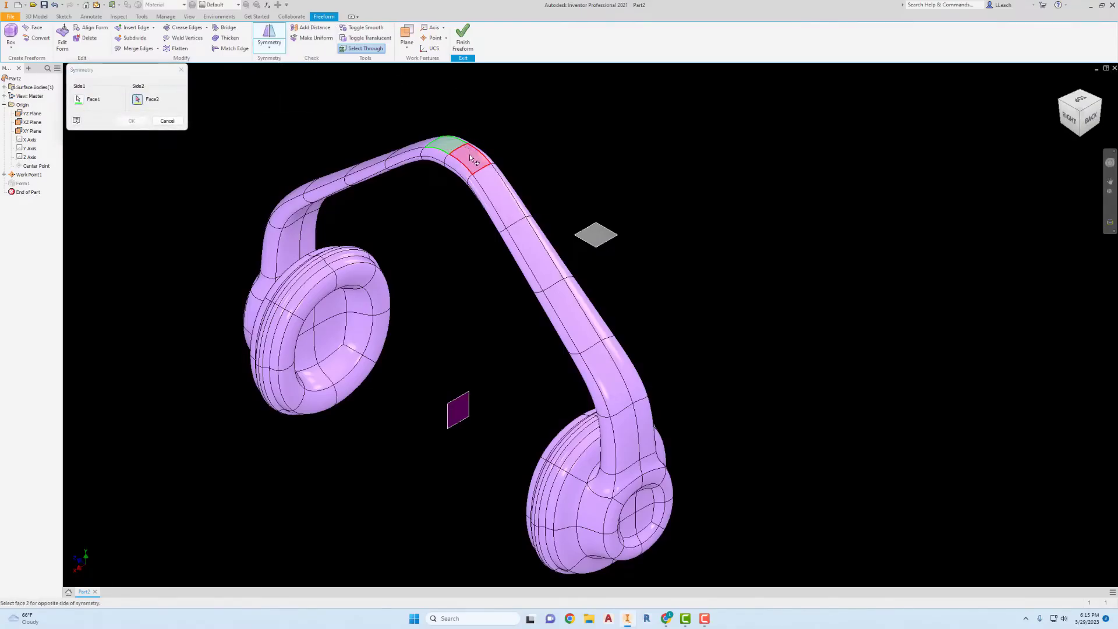
{"action": "left_click", "coordinate": [470, 155]}
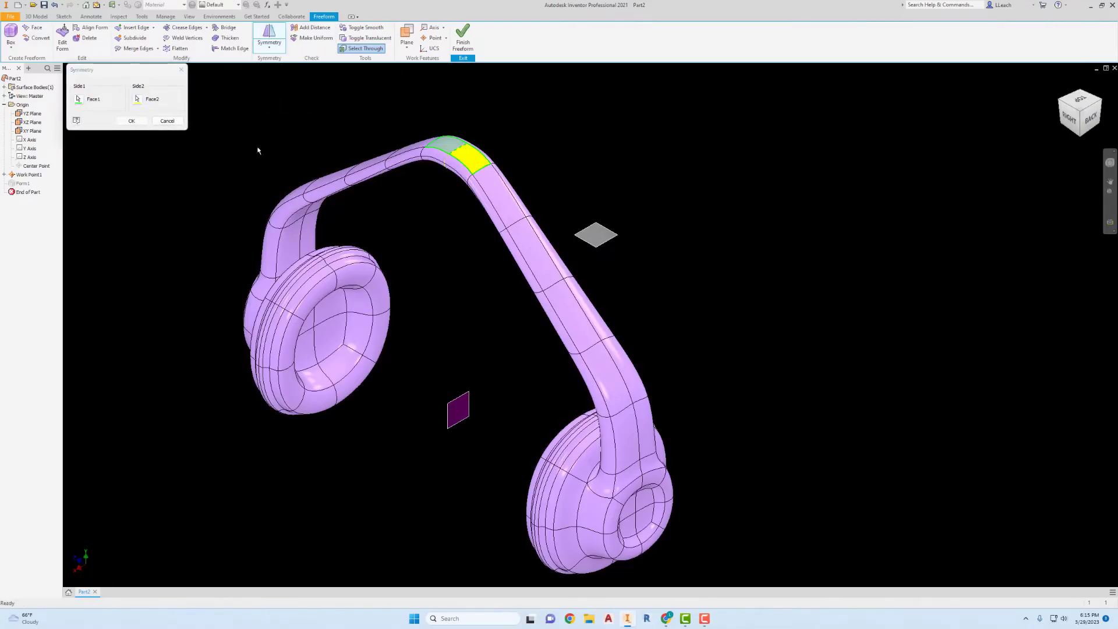
{"action": "left_click", "coordinate": [141, 124]}
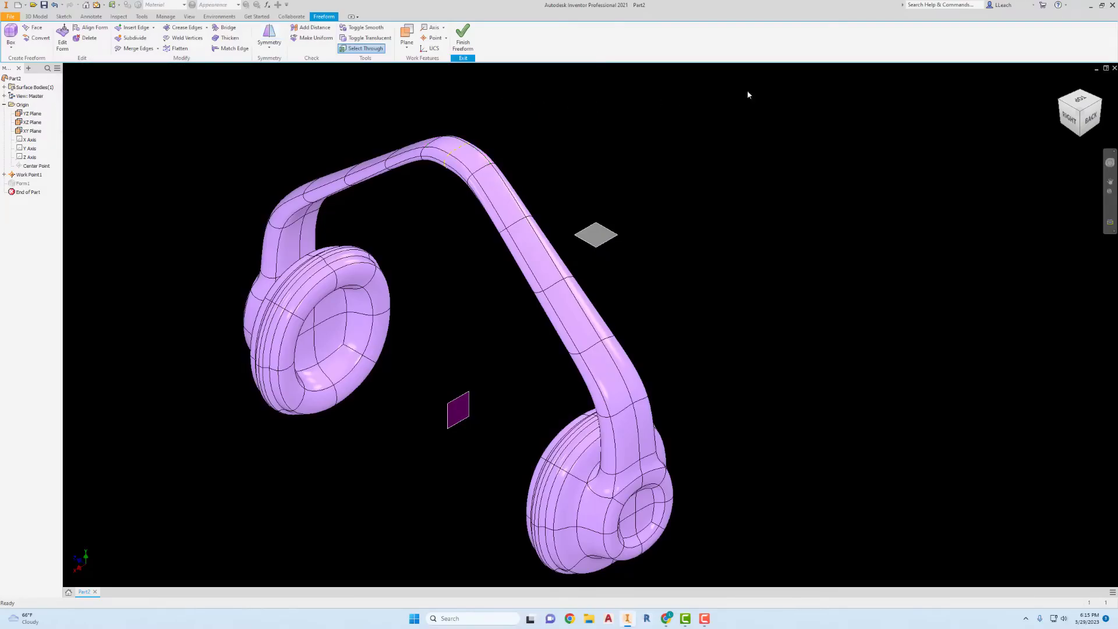
Step: Edit the form by moving the middle bridge segment on one side of the headband upward to round the band
{"action": "left_click", "coordinate": [1068, 117]}
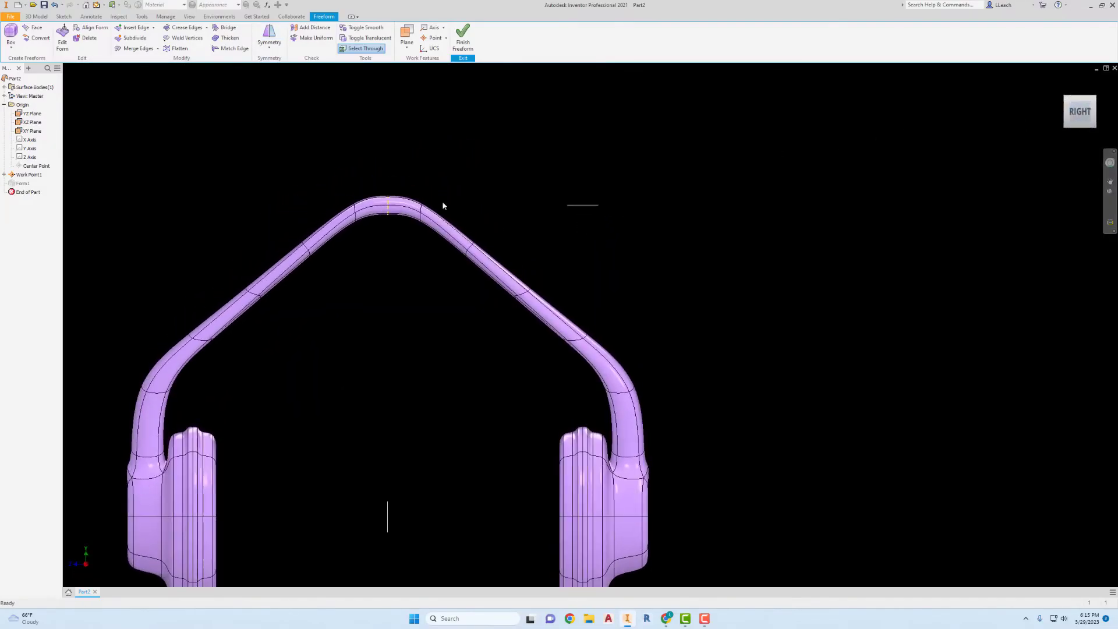
{"action": "middle_click_drag", "start_coordinate": [425, 202], "coordinate": [464, 167]}
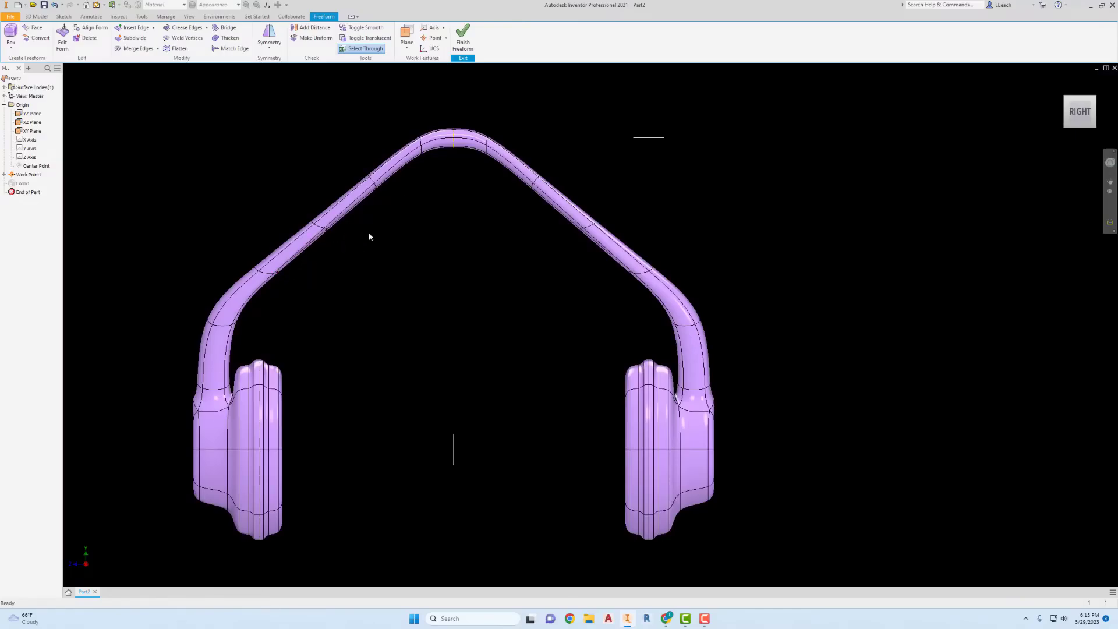
{"action": "middle_click_drag", "start_coordinate": [469, 225], "coordinate": [497, 225]}
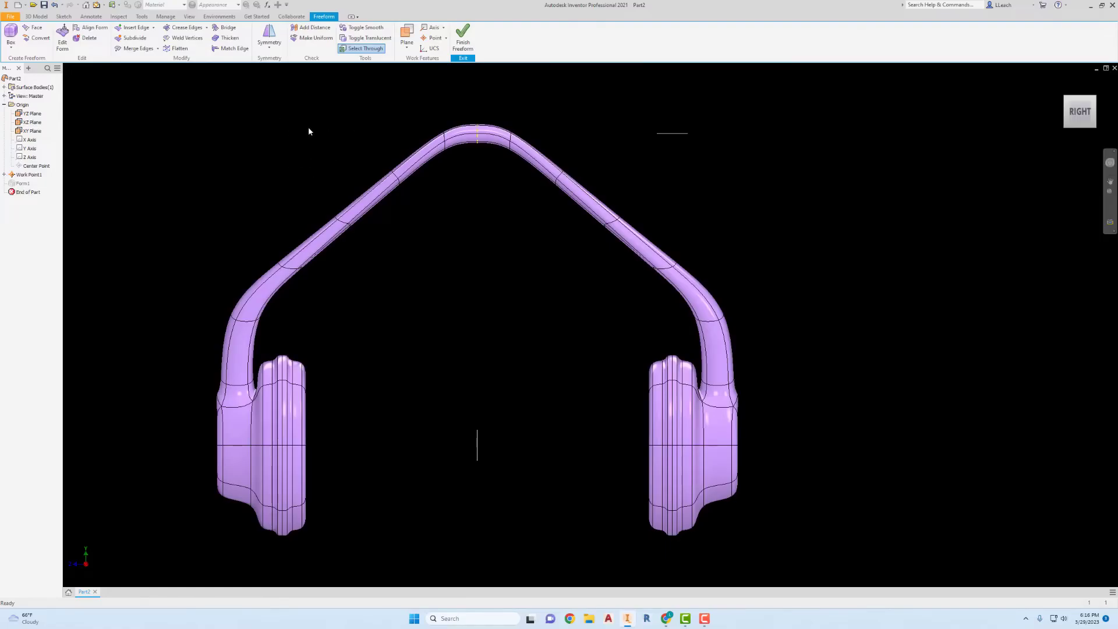
{"action": "left_click_drag", "start_coordinate": [318, 129], "coordinate": [421, 273]}
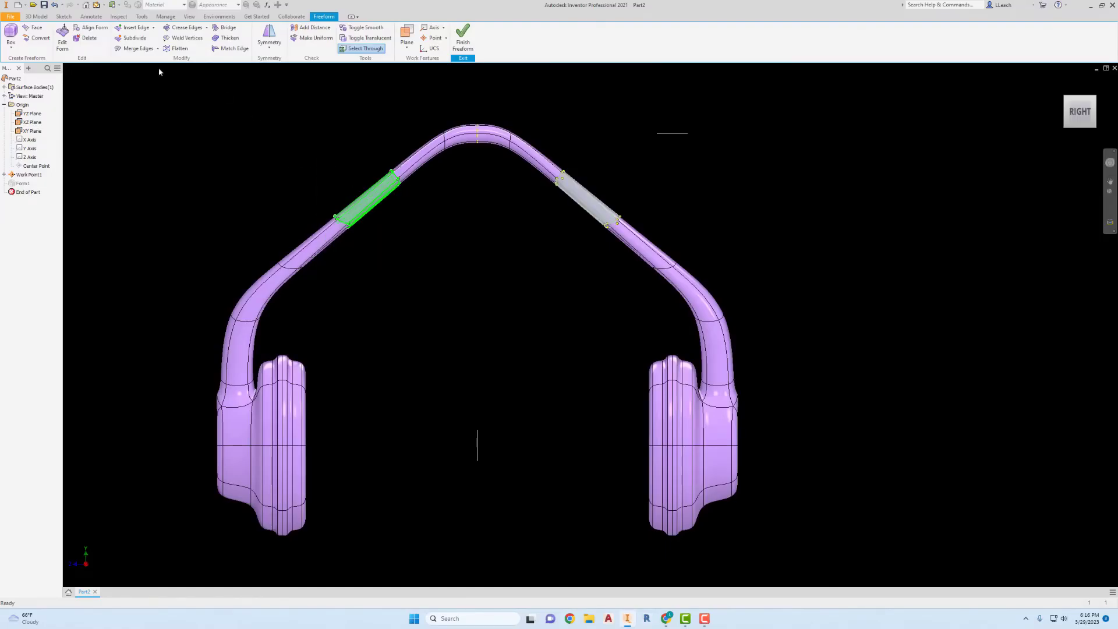
{"action": "left_click", "coordinate": [63, 36]}
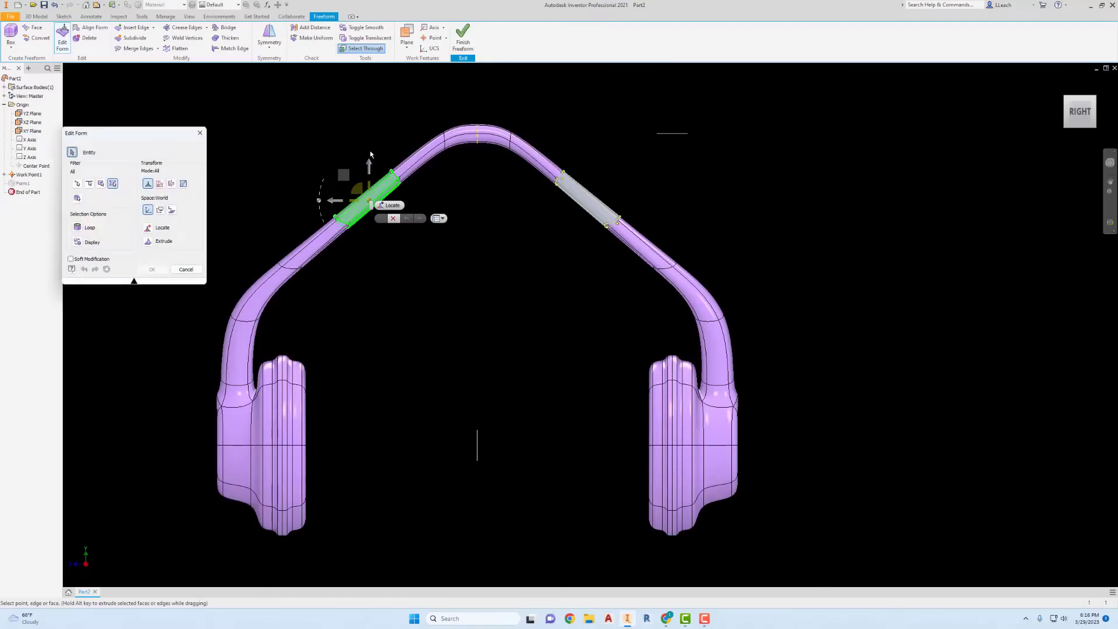
{"action": "left_click_drag", "start_coordinate": [369, 152], "coordinate": [370, 140]}
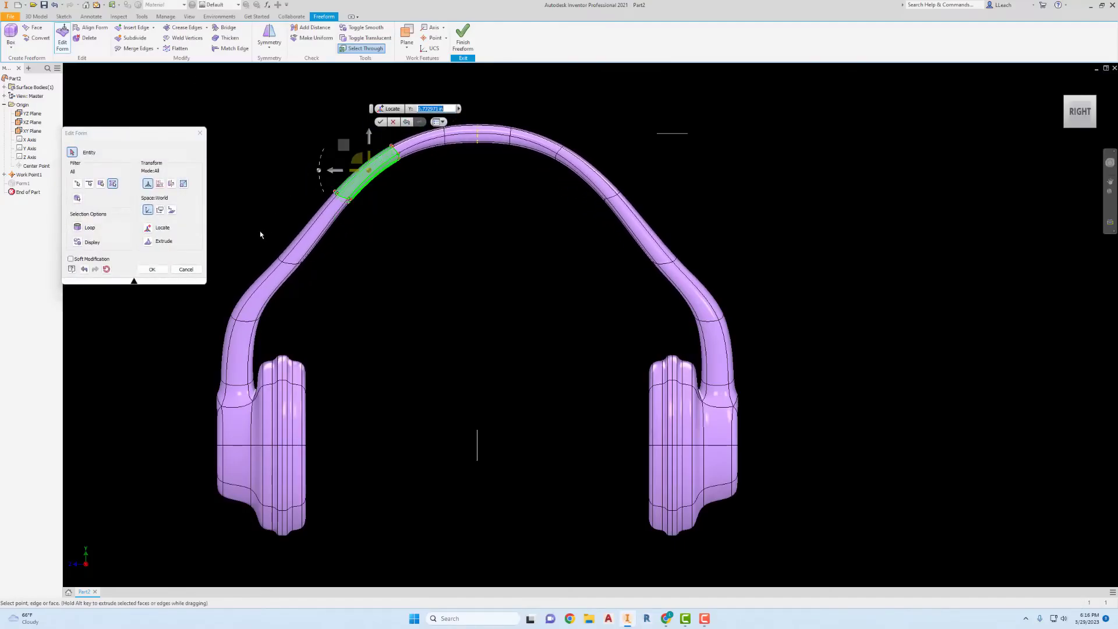
Step: Raise the edge loop just below the moved headband segment to round out the lower part of the arm
{"action": "left_click_drag", "start_coordinate": [260, 234], "coordinate": [316, 287]}
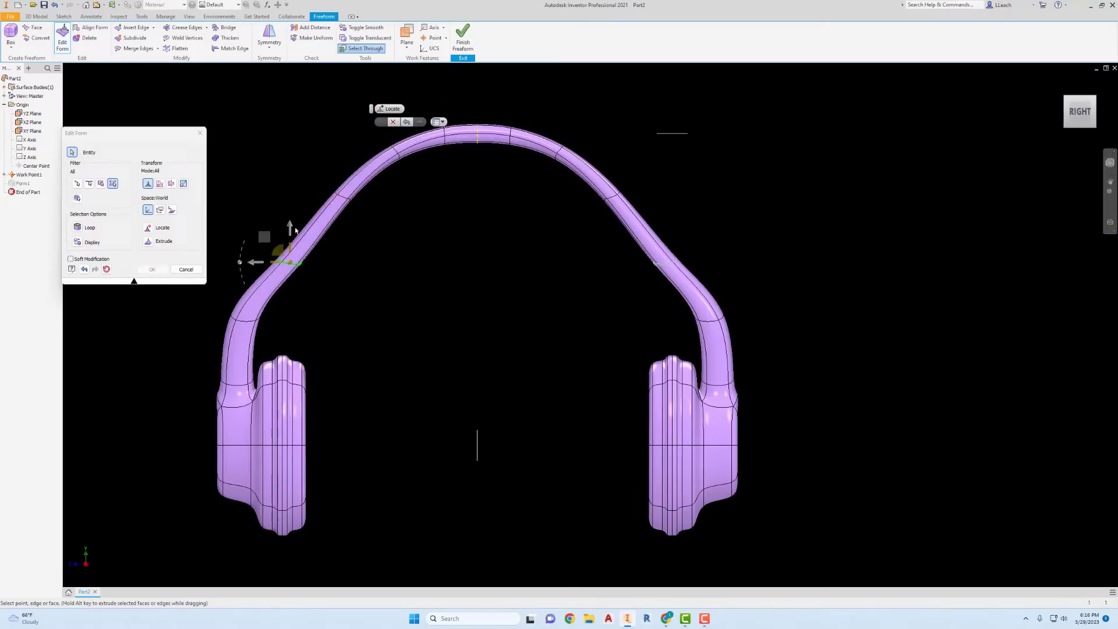
{"action": "left_click_drag", "start_coordinate": [290, 227], "coordinate": [283, 182]}
{"action": "left_click", "coordinate": [376, 222]}
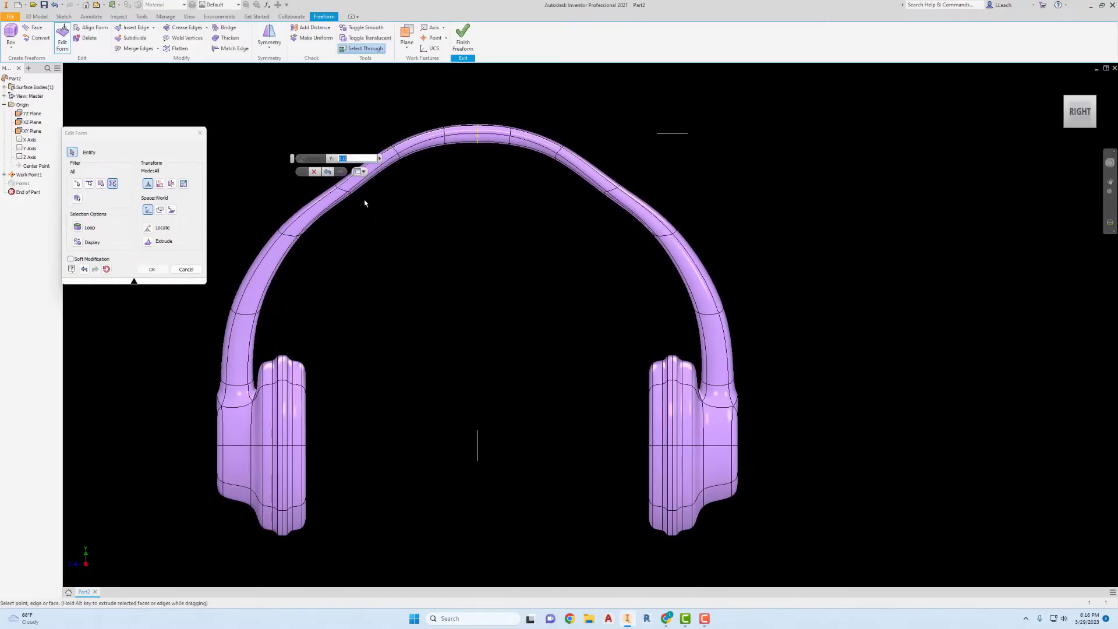
Step: Raise the edge loop at the lower end of the moved headband segment to smooth the dip in the arc
{"action": "left_click_drag", "start_coordinate": [293, 160], "coordinate": [180, 97]}
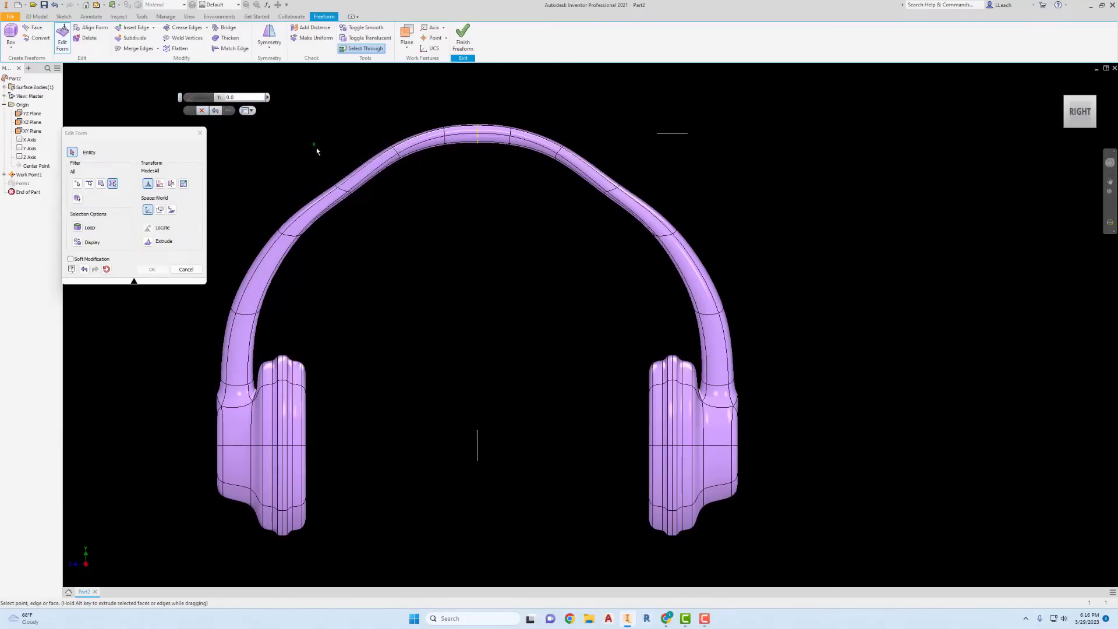
{"action": "left_click_drag", "start_coordinate": [313, 142], "coordinate": [378, 233]}
{"action": "left_click_drag", "start_coordinate": [341, 154], "coordinate": [340, 127]}
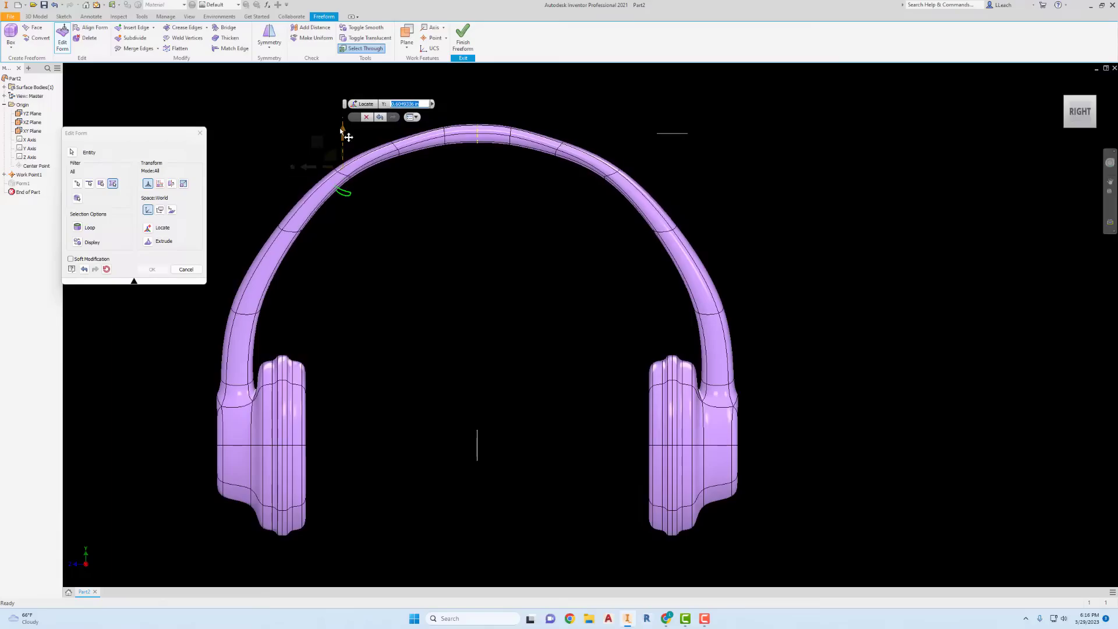
Step: Raise the edge loop nearest the headband's crown slightly to even out the arc, and finish editing the form
{"action": "left_click", "coordinate": [405, 180]}
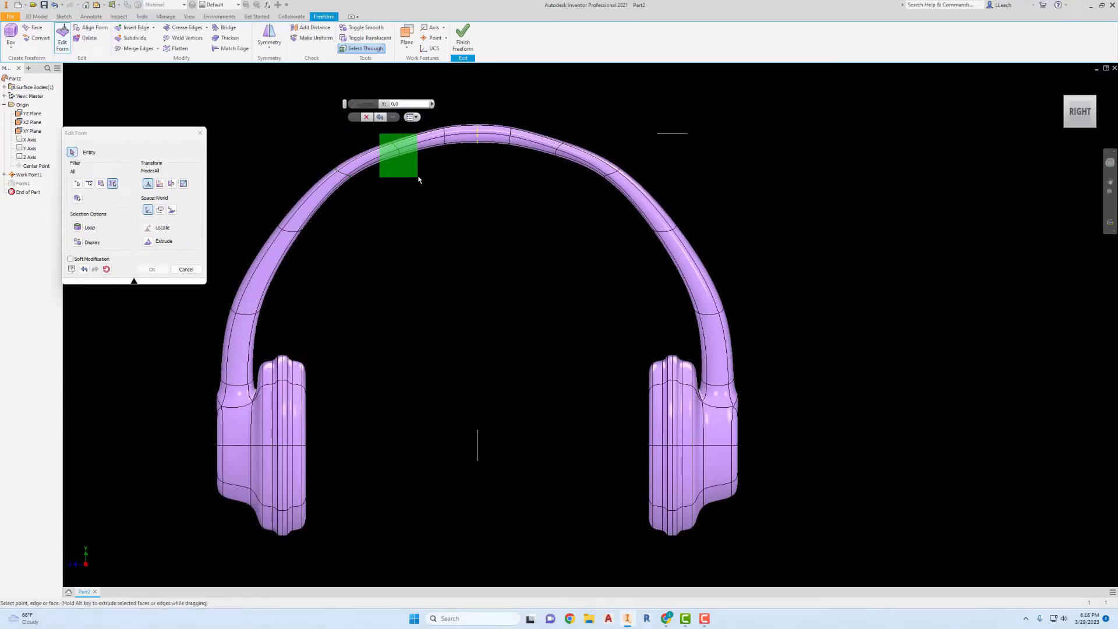
{"action": "left_click", "coordinate": [396, 145]}
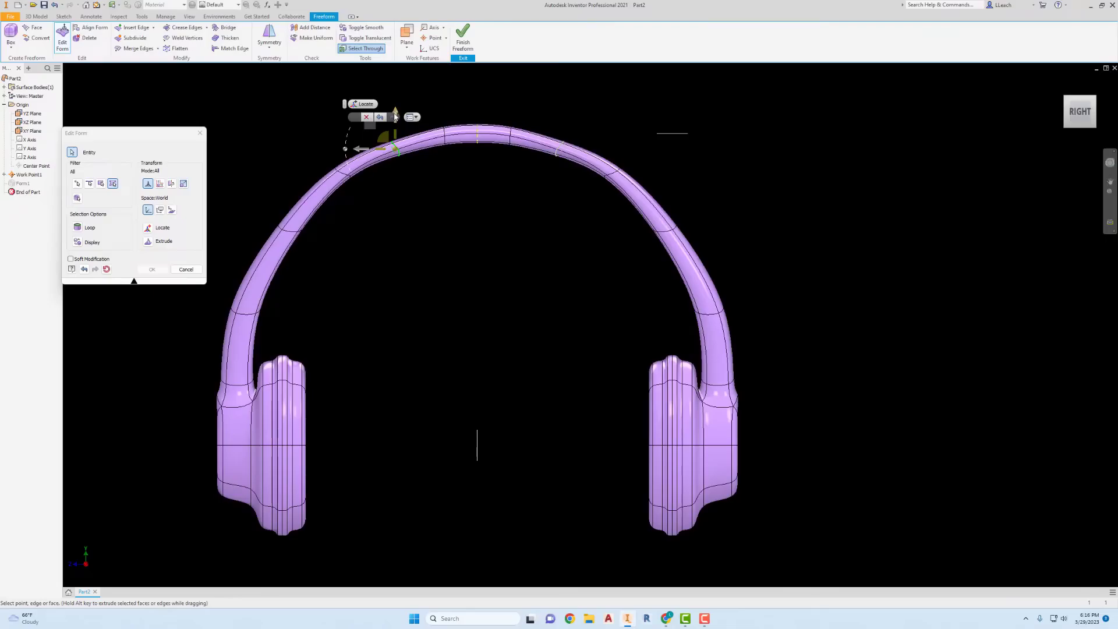
{"action": "left_click_drag", "start_coordinate": [395, 115], "coordinate": [397, 105]}
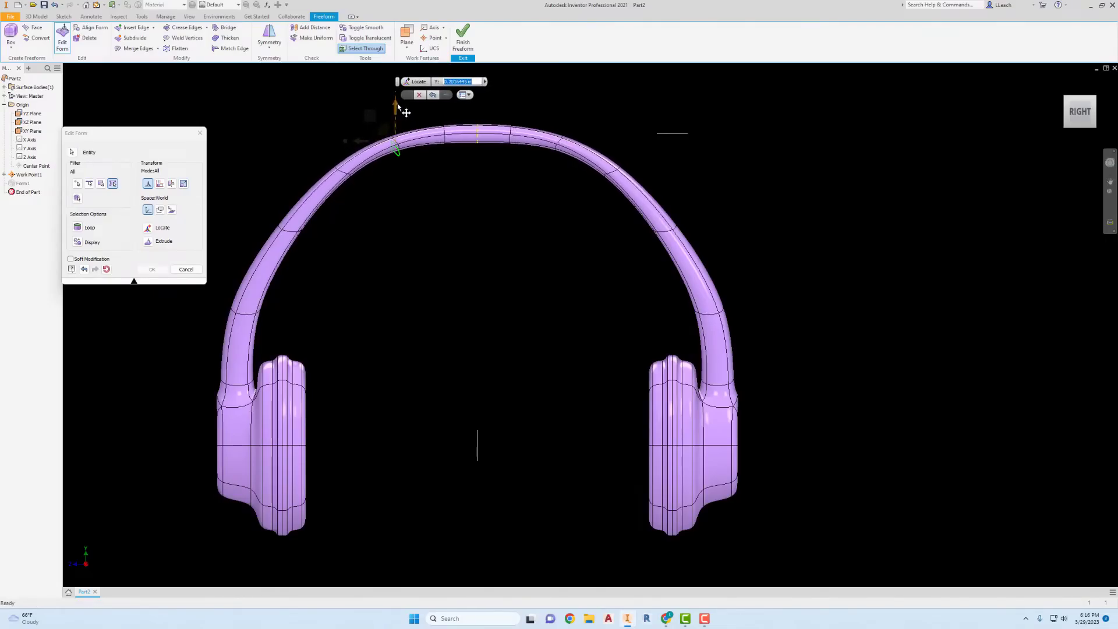
{"action": "left_click_drag", "start_coordinate": [397, 103], "coordinate": [397, 104]}
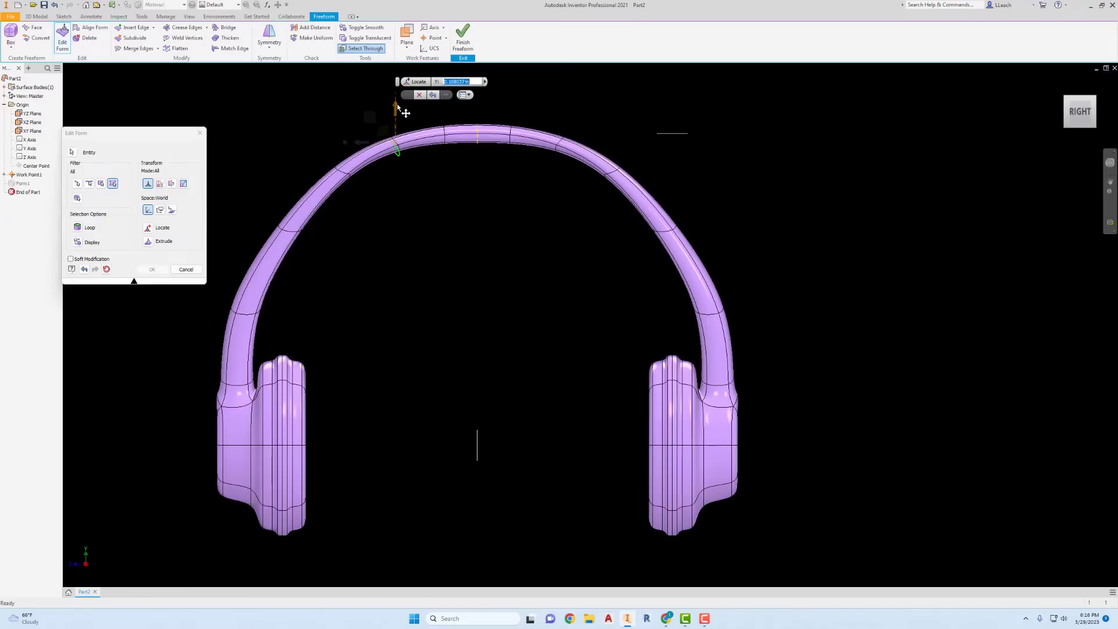
{"action": "left_click", "coordinate": [469, 214]}
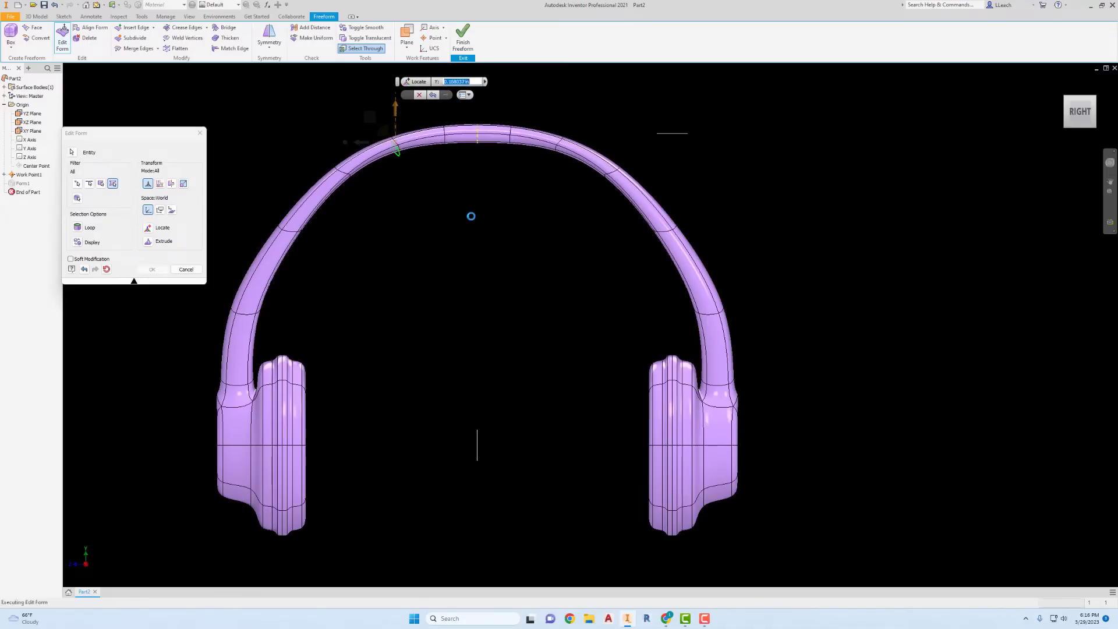
{"action": "left_click", "coordinate": [419, 94]}
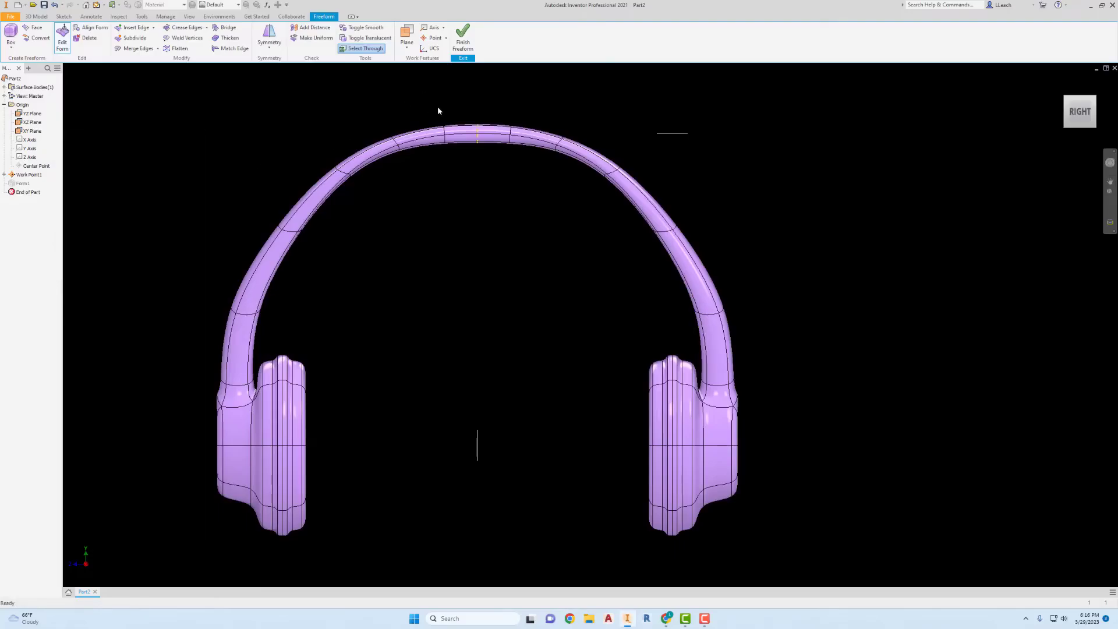
Step: Move the front side face at the headband's centre outward along X by about 0.33 in
{"action": "left_click", "coordinate": [1066, 98]}
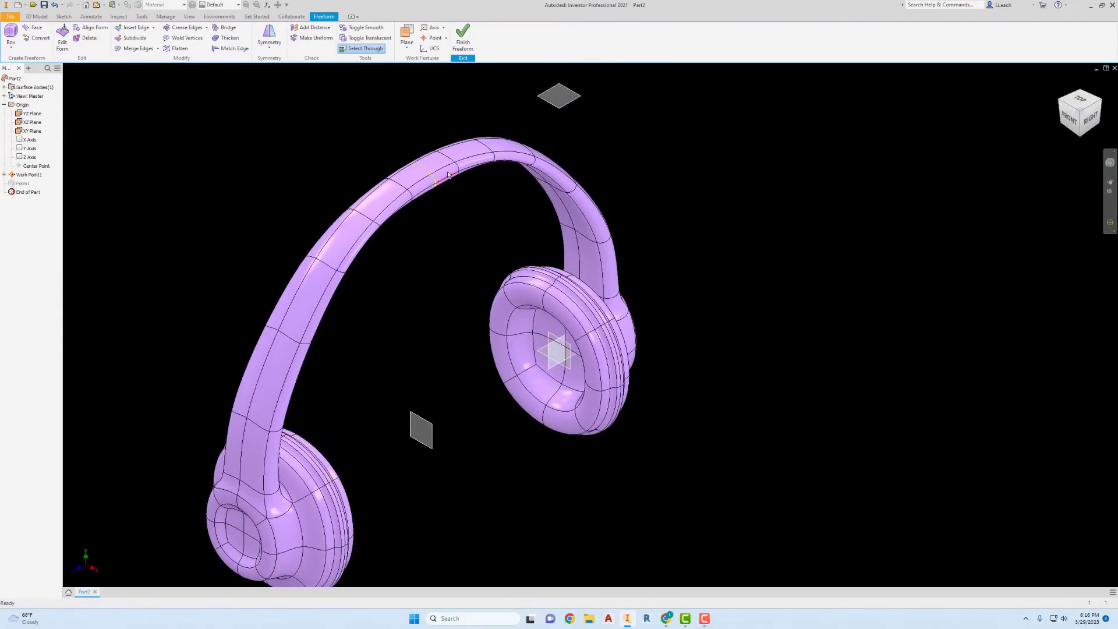
{"action": "scroll", "coordinate": [448, 173], "scroll_direction": "up", "scroll_amount": 5}
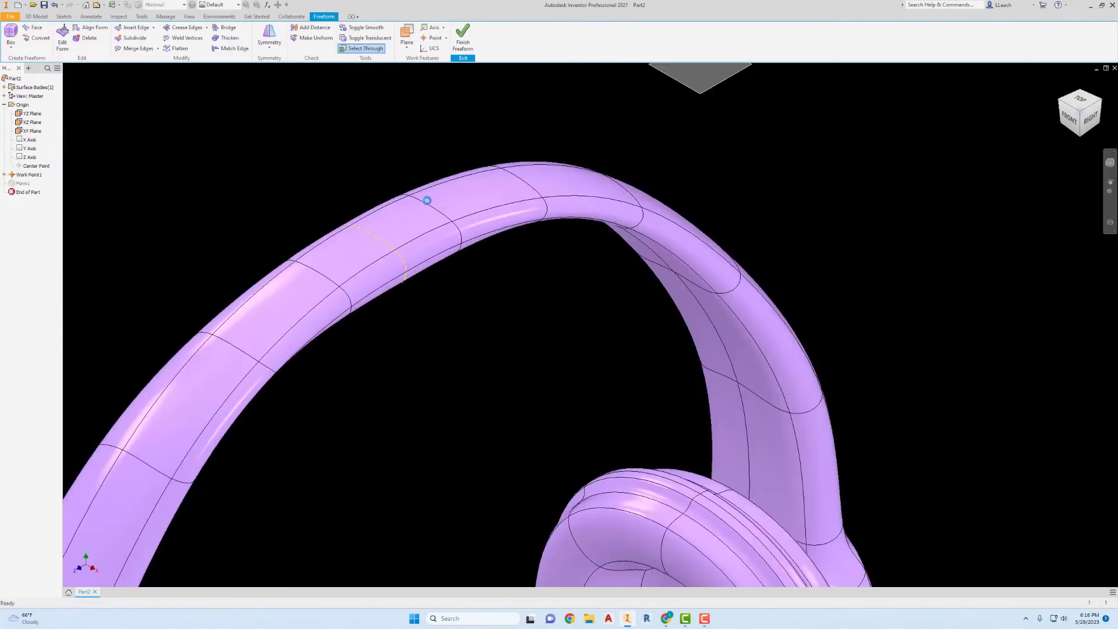
{"action": "left_click", "coordinate": [382, 277]}
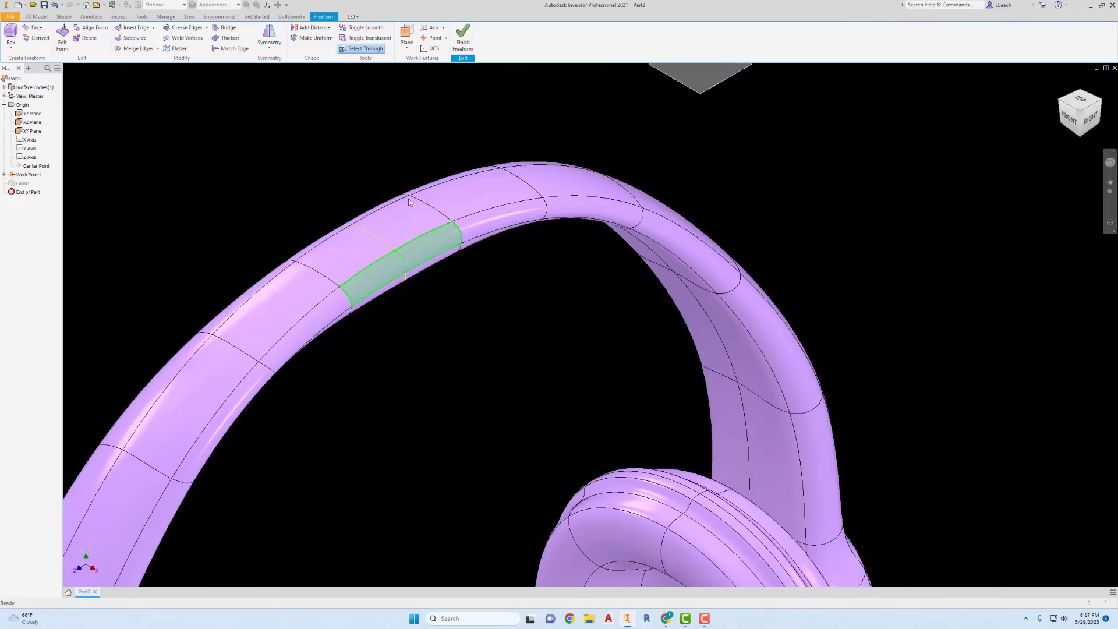
{"action": "left_click", "coordinate": [62, 38]}
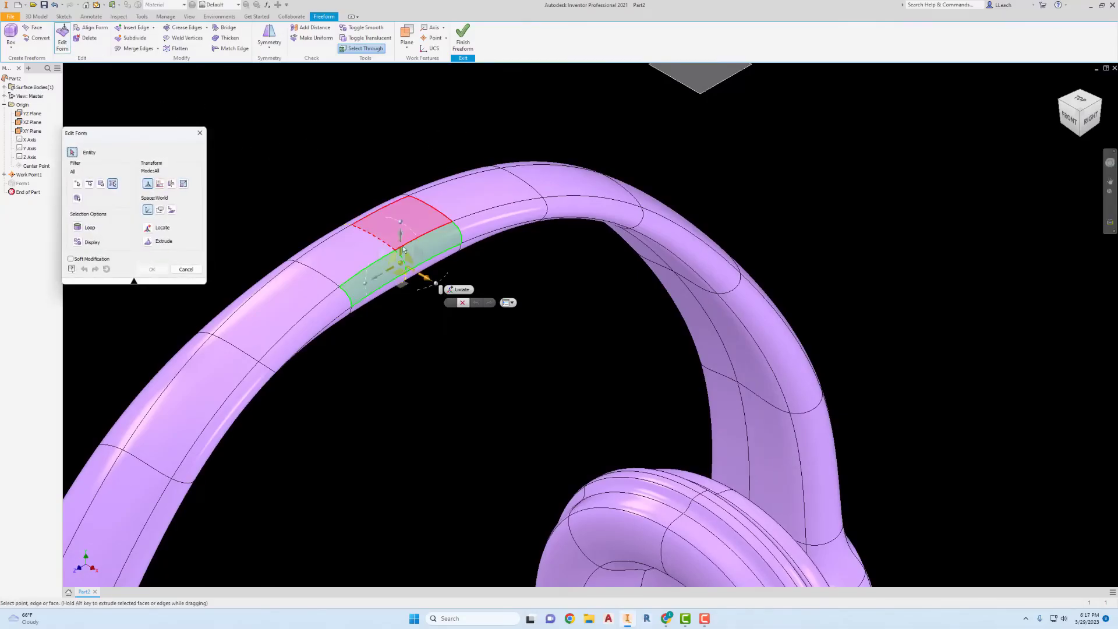
{"action": "left_click_drag", "start_coordinate": [429, 282], "coordinate": [453, 295]}
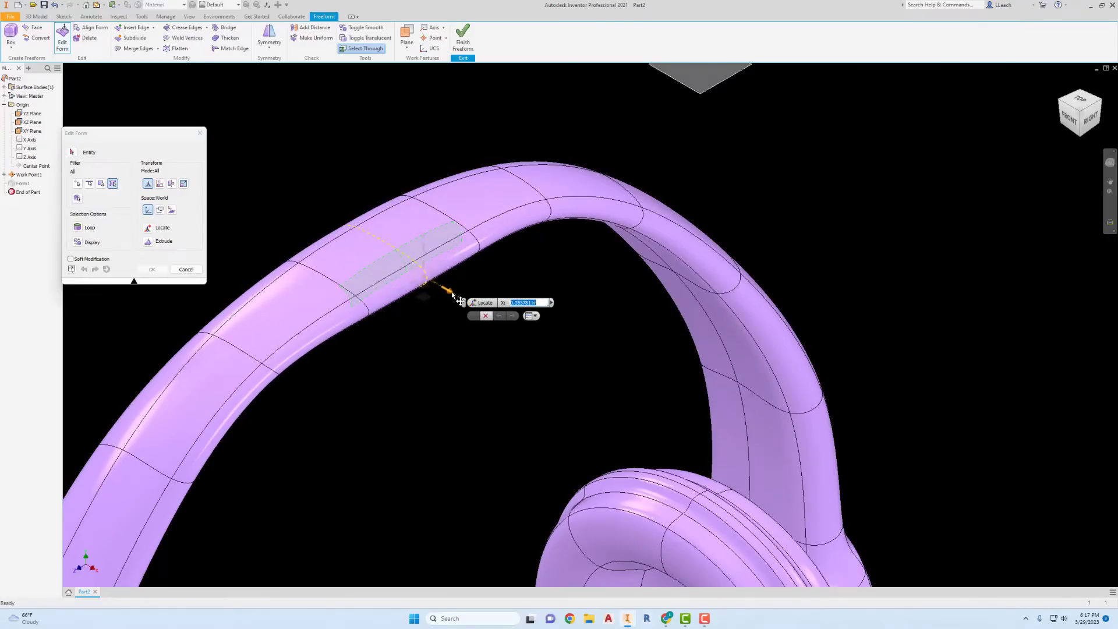
Step: Move the two adjacent negative-X side faces at the headband's centre outward along X by about 0.40 in
{"action": "left_click", "coordinate": [1077, 100]}
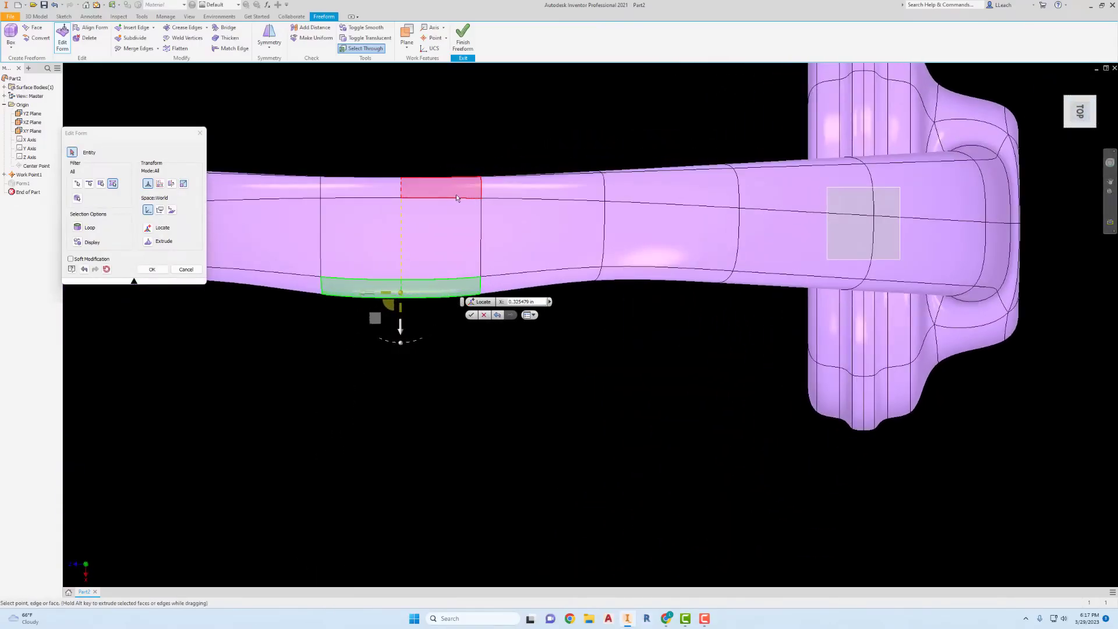
{"action": "left_click", "coordinate": [446, 194]}
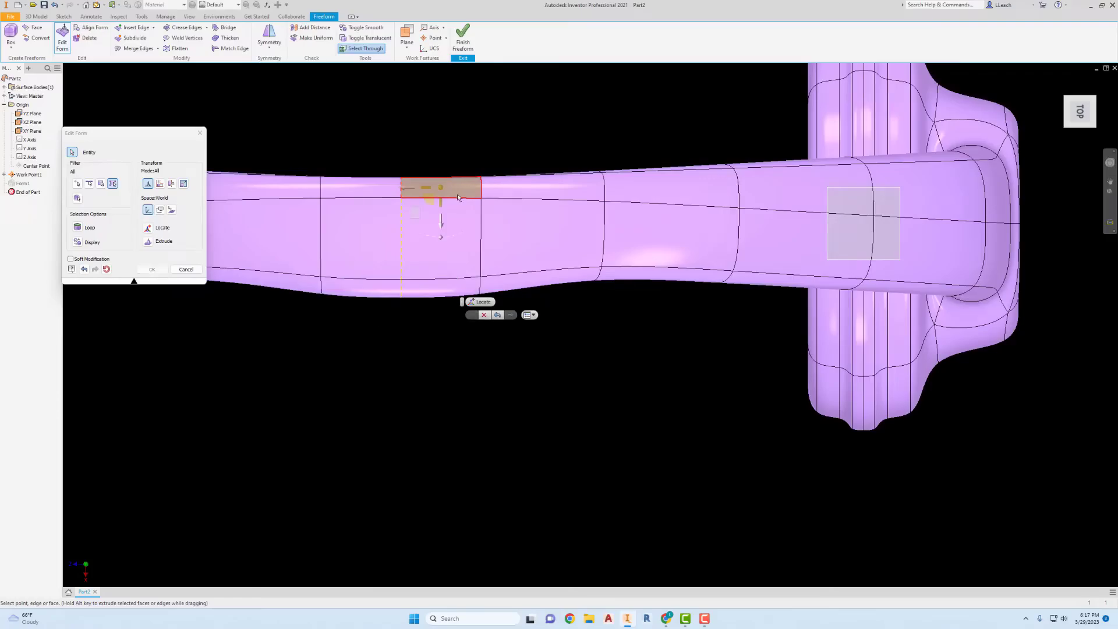
{"action": "left_click", "coordinate": [372, 197], "text": "ctrl"}
{"action": "left_click_drag", "start_coordinate": [401, 227], "coordinate": [419, 188]}
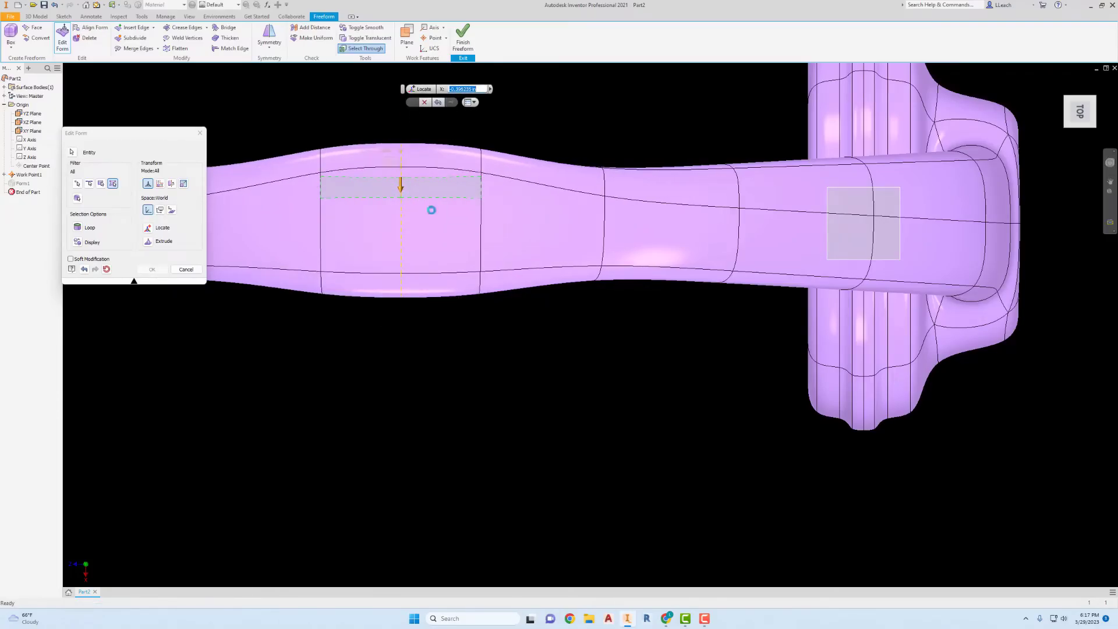
{"action": "scroll", "coordinate": [569, 335], "scroll_direction": "down", "scroll_amount": 3}
{"action": "scroll", "coordinate": [569, 336], "scroll_direction": "up", "scroll_amount": 5}
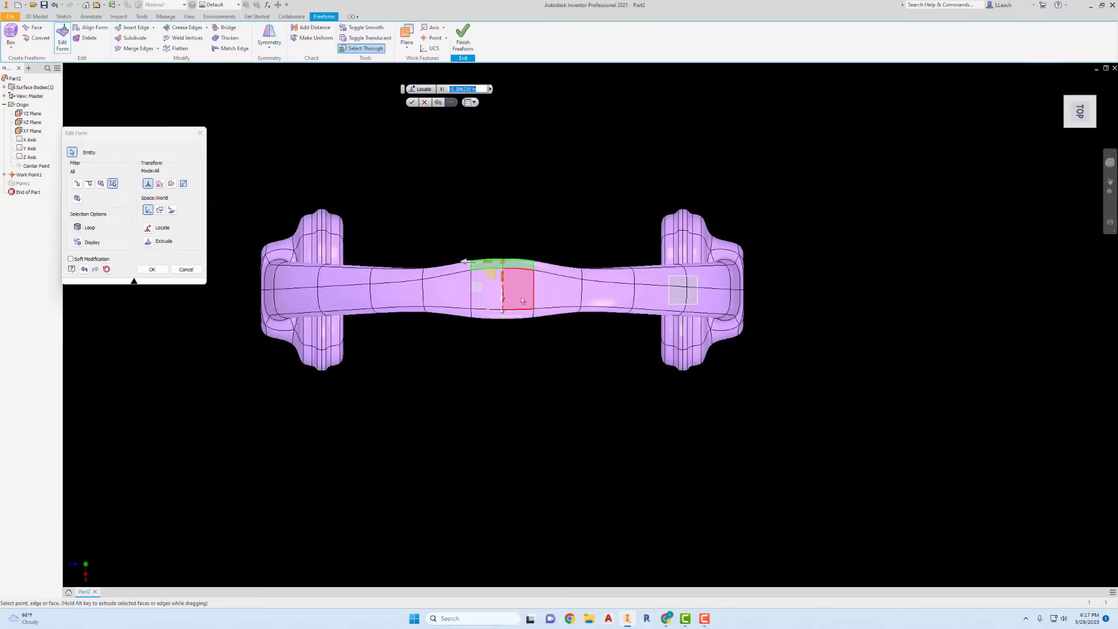
{"action": "scroll", "coordinate": [454, 247], "scroll_direction": "down", "scroll_amount": 3}
{"action": "scroll", "coordinate": [454, 247], "scroll_direction": "up", "scroll_amount": 2}
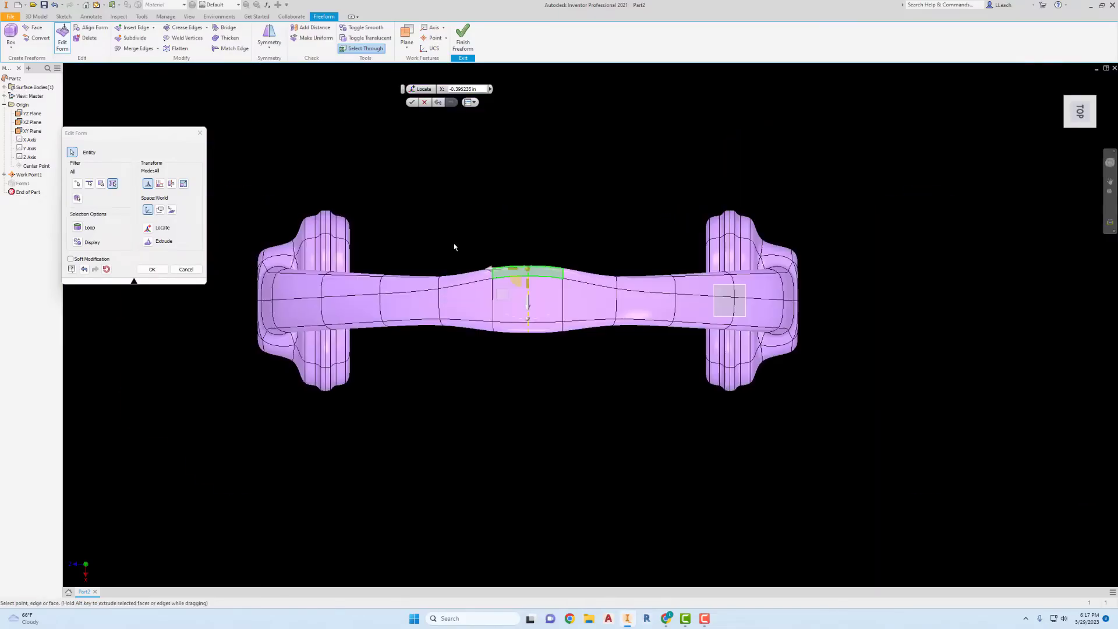
{"action": "scroll", "coordinate": [454, 247], "scroll_direction": "down", "scroll_amount": 3}
{"action": "scroll", "coordinate": [454, 247], "scroll_direction": "up", "scroll_amount": 2}
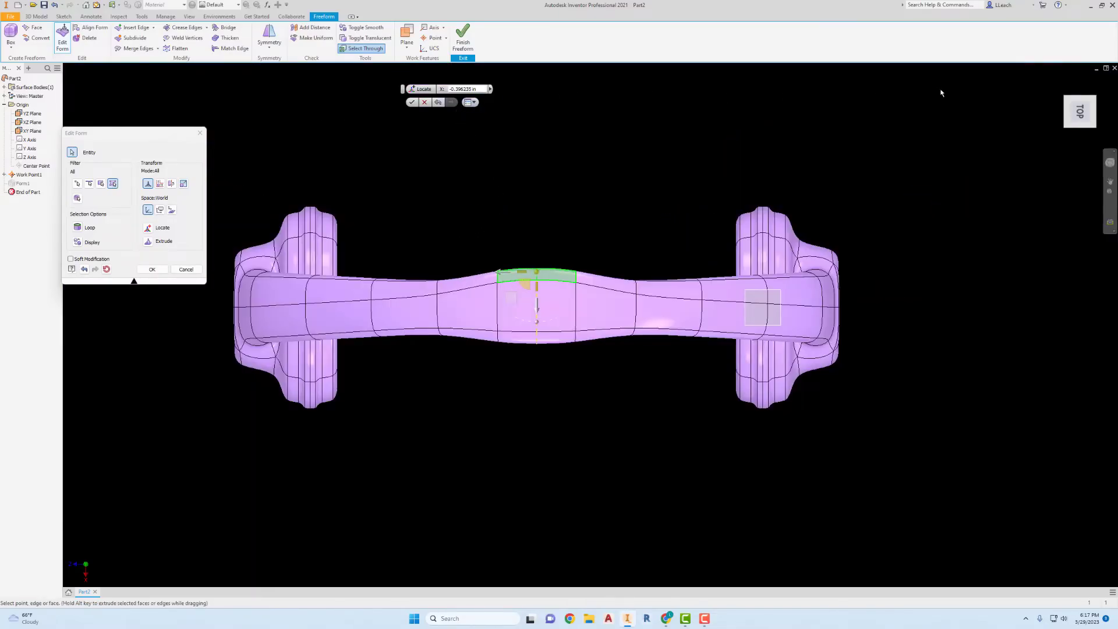
Step: Move the next two side faces down the headband arm, on the same negative-X side, outward along X by about 0.32 in
{"action": "left_click", "coordinate": [1063, 124]}
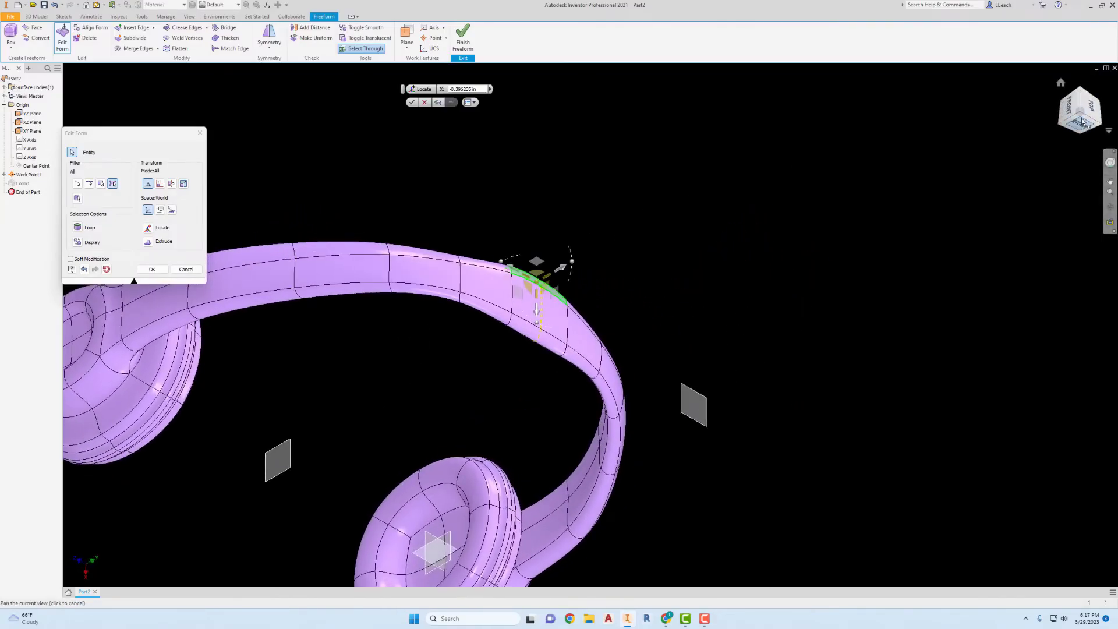
{"action": "left_click", "coordinate": [1081, 121]}
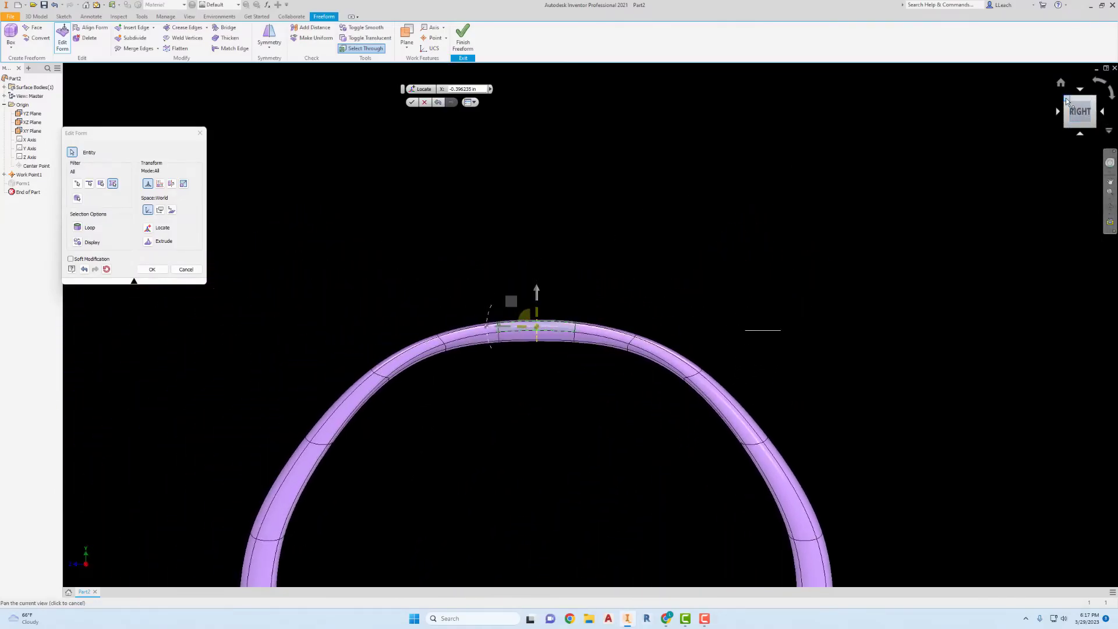
{"action": "left_click", "coordinate": [1066, 98]}
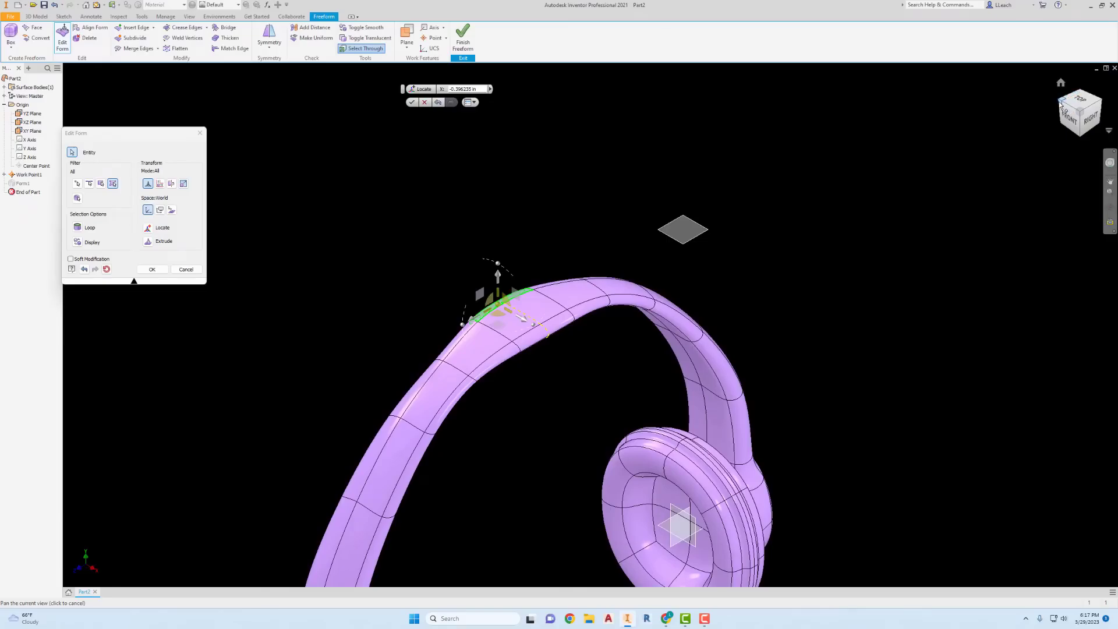
{"action": "left_click", "coordinate": [1060, 103]}
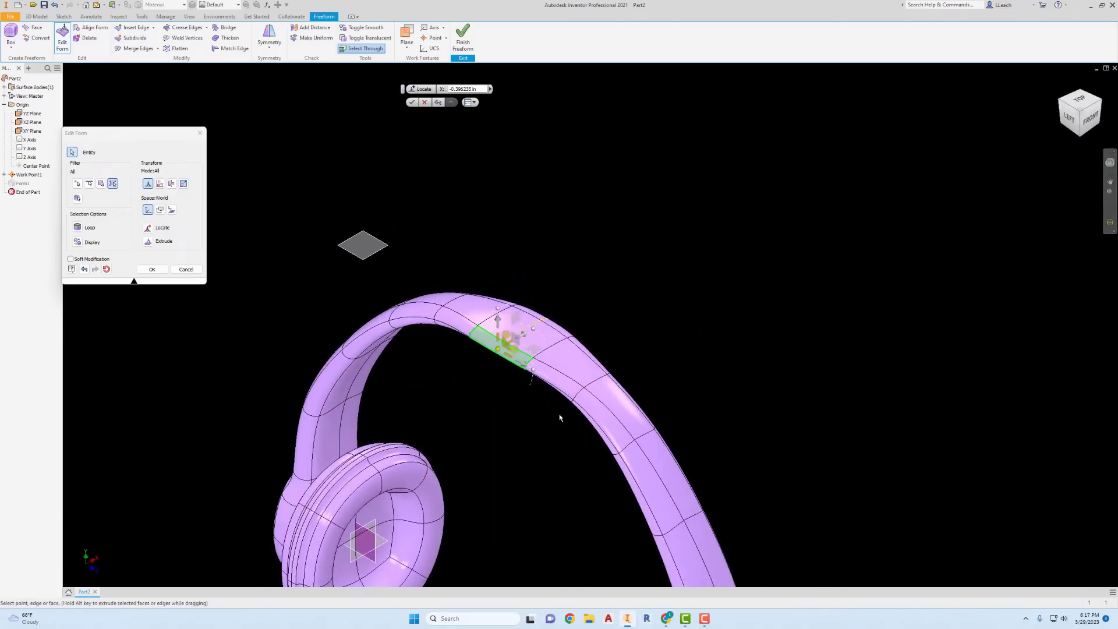
{"action": "left_click", "coordinate": [594, 408]}
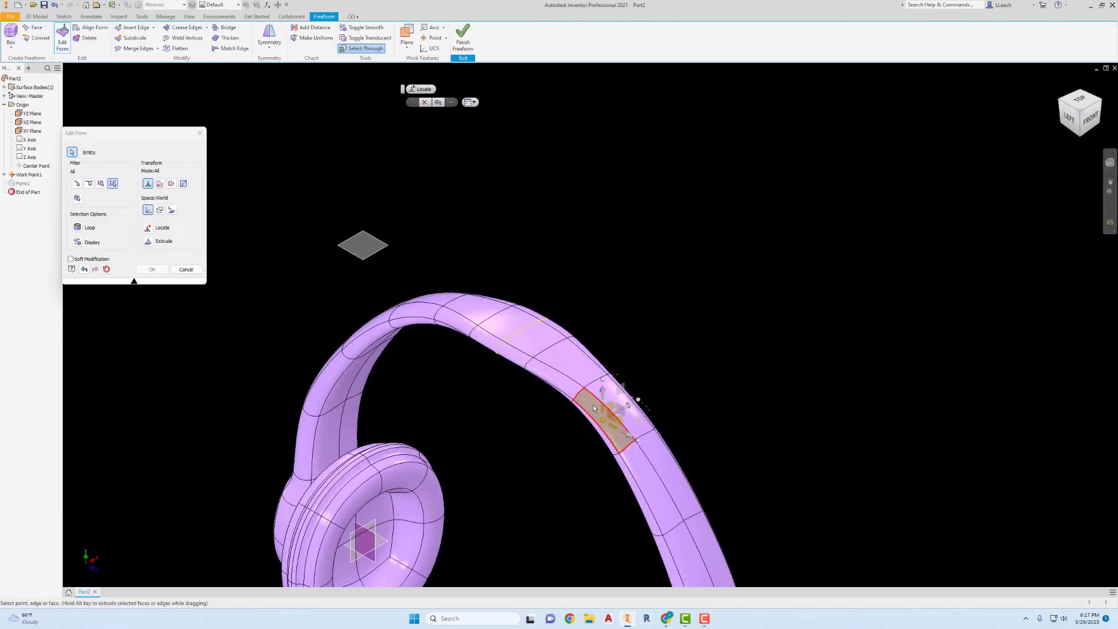
{"action": "left_click", "coordinate": [549, 380], "text": "ctrl"}
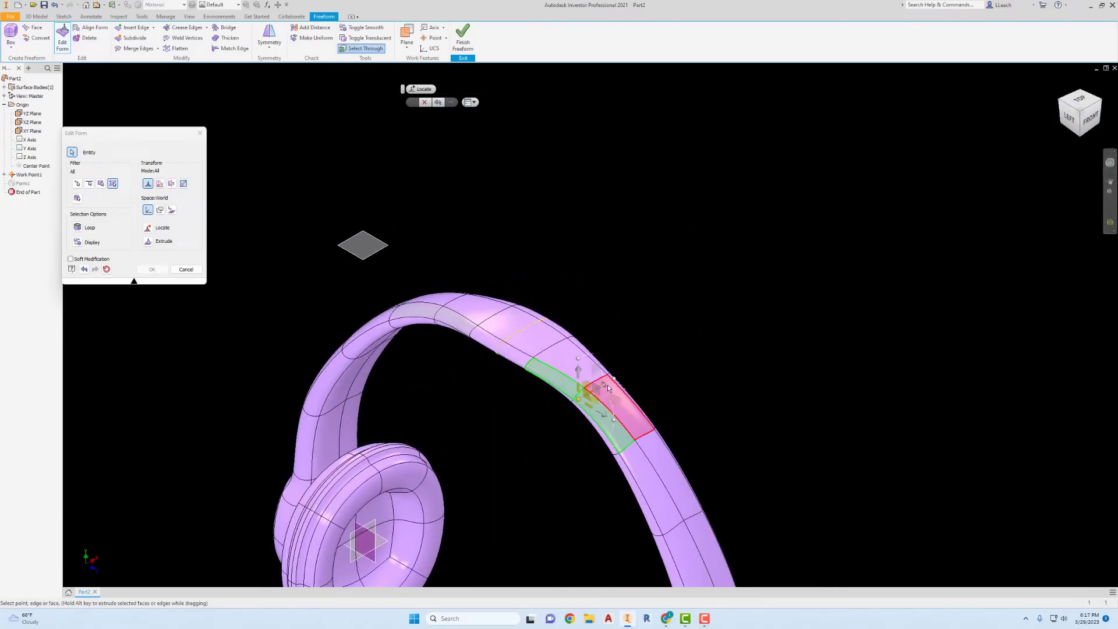
{"action": "left_click_drag", "start_coordinate": [602, 385], "coordinate": [582, 393]}
{"action": "scroll", "coordinate": [497, 346], "scroll_direction": "up", "scroll_amount": 3}
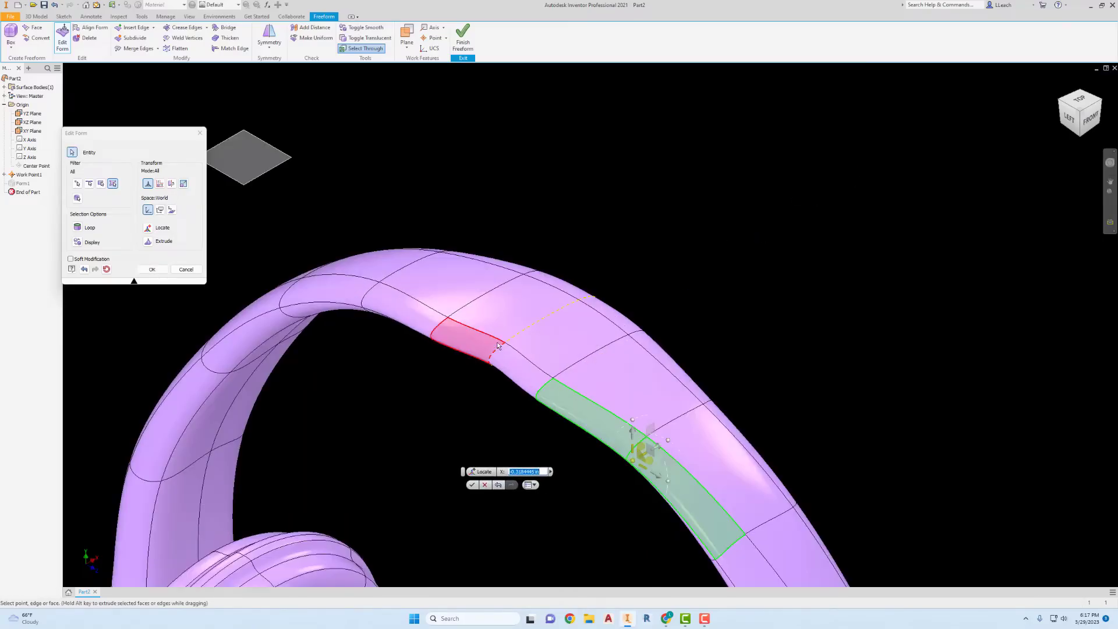
{"action": "scroll", "coordinate": [498, 345], "scroll_direction": "down", "scroll_amount": 3}
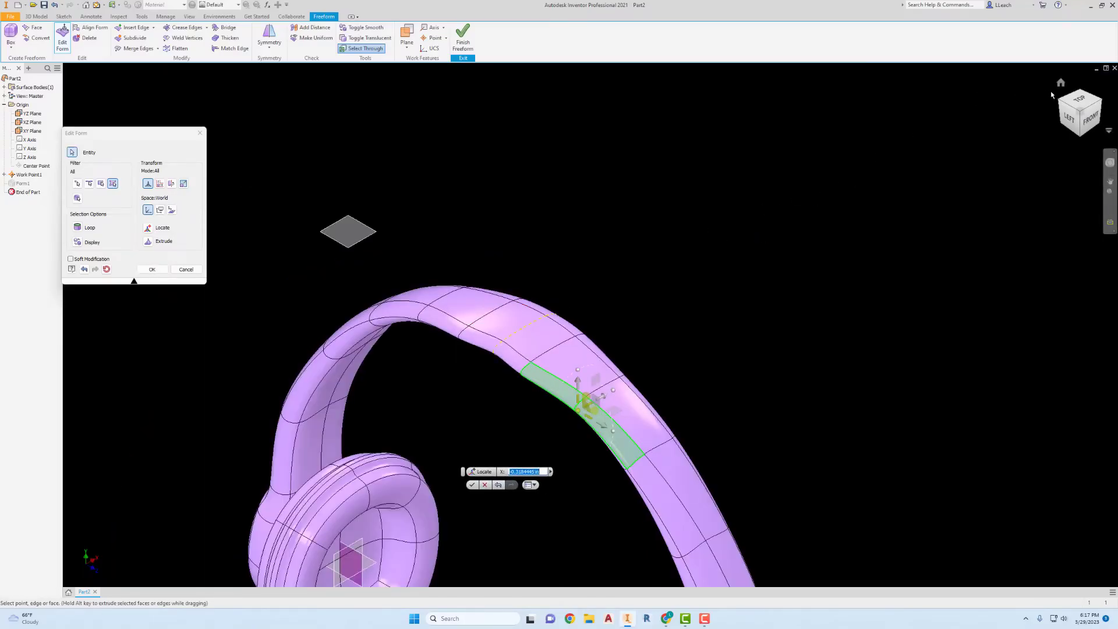
Step: Move the negative-X side point on the headband's centre line outward along X by about 0.30 in to fill the dip
{"action": "left_click", "coordinate": [1079, 100]}
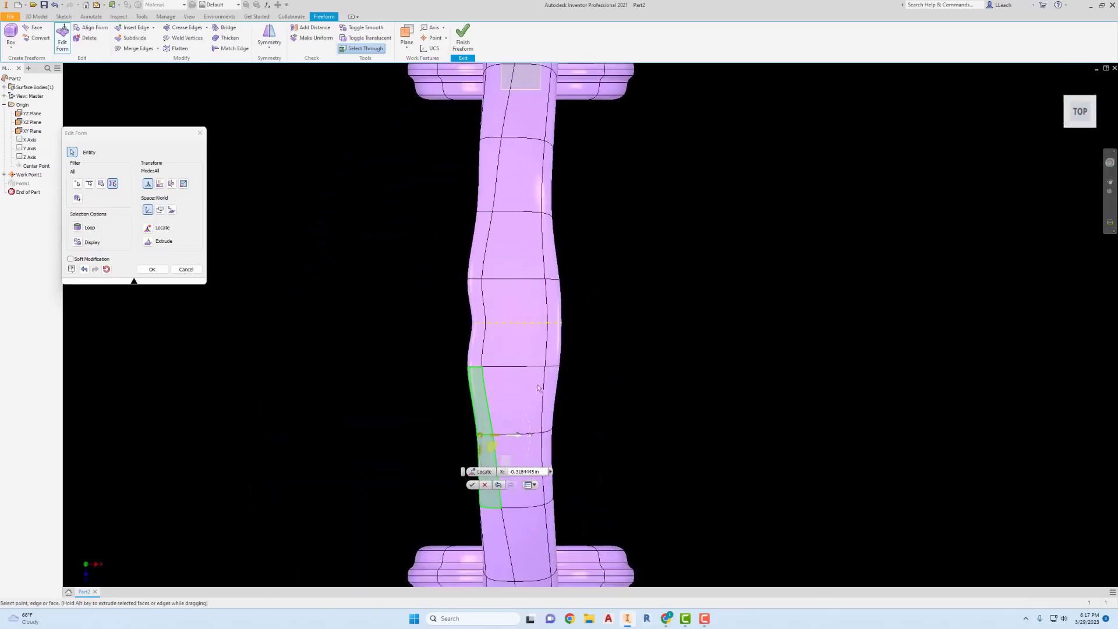
{"action": "scroll", "coordinate": [538, 388], "scroll_direction": "down", "scroll_amount": 3}
{"action": "scroll", "coordinate": [526, 324], "scroll_direction": "up", "scroll_amount": 4}
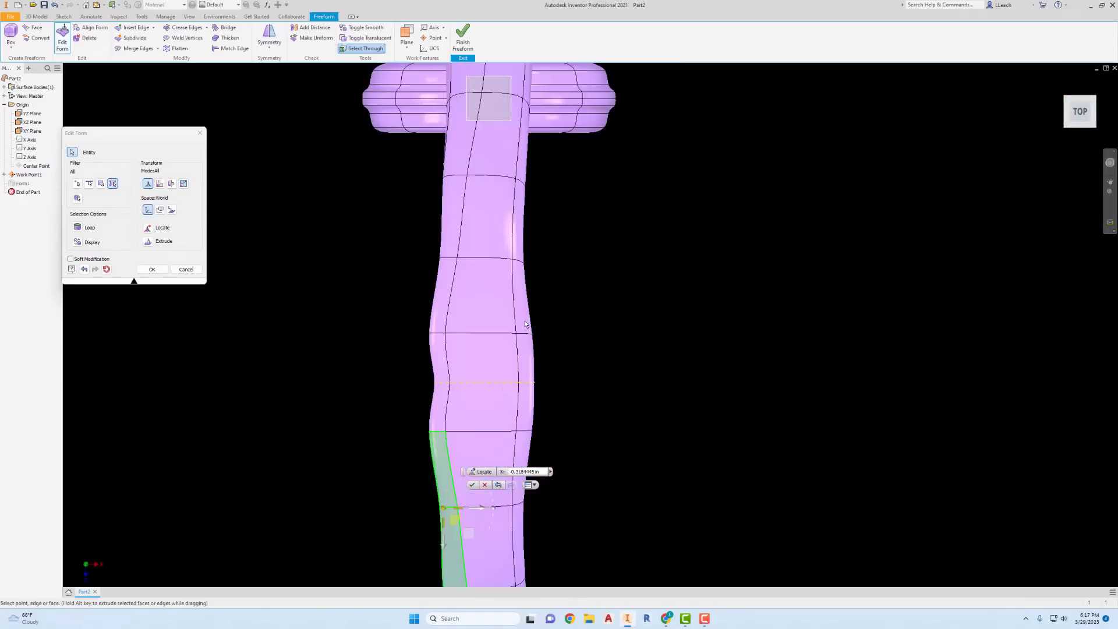
{"action": "left_click", "coordinate": [400, 392]}
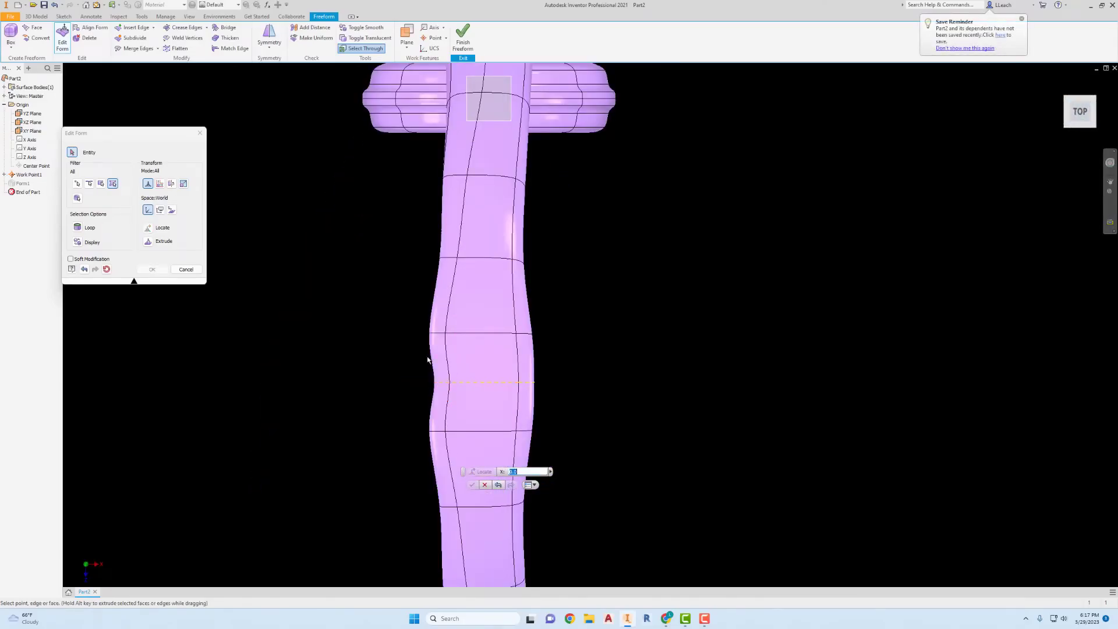
{"action": "left_click", "coordinate": [1057, 115]}
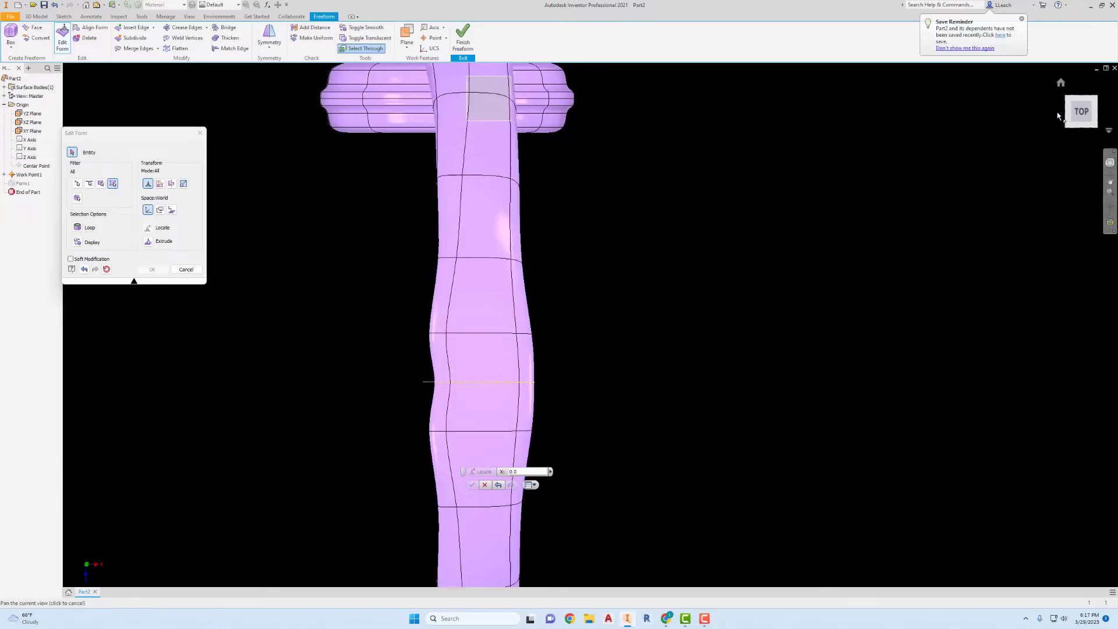
{"action": "left_click", "coordinate": [1094, 98]}
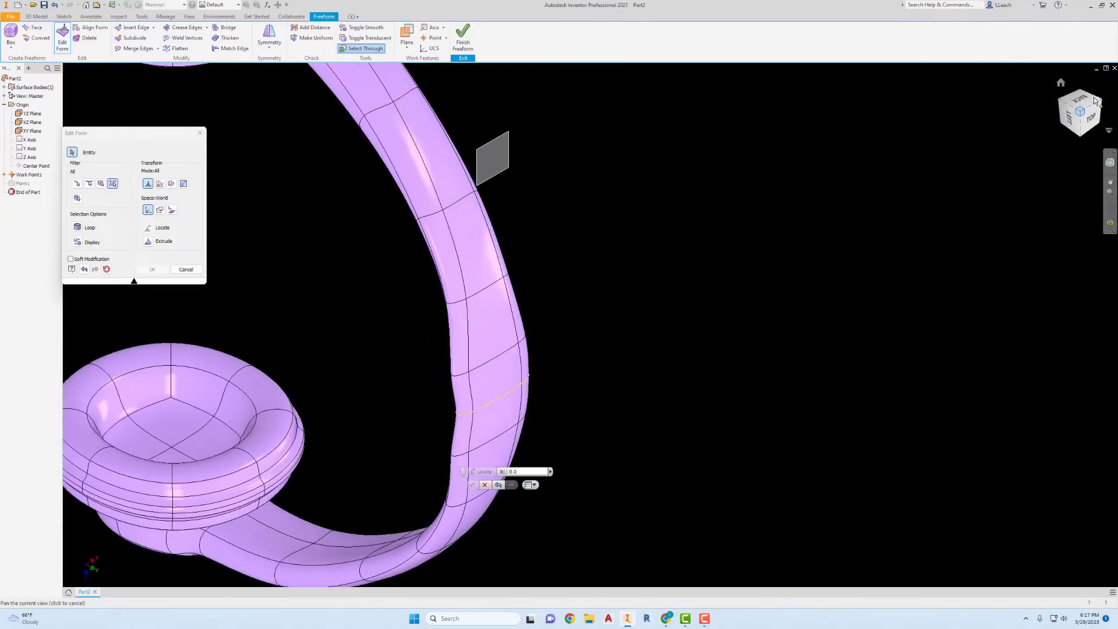
{"action": "left_click", "coordinate": [458, 417]}
{"action": "mouse_move", "coordinate": [488, 399]}
{"action": "left_mouse_down"}
{"action": "mouse_move", "coordinate": [484, 412]}
{"action": "mouse_move", "coordinate": [471, 408]}
{"action": "left_mouse_up"}
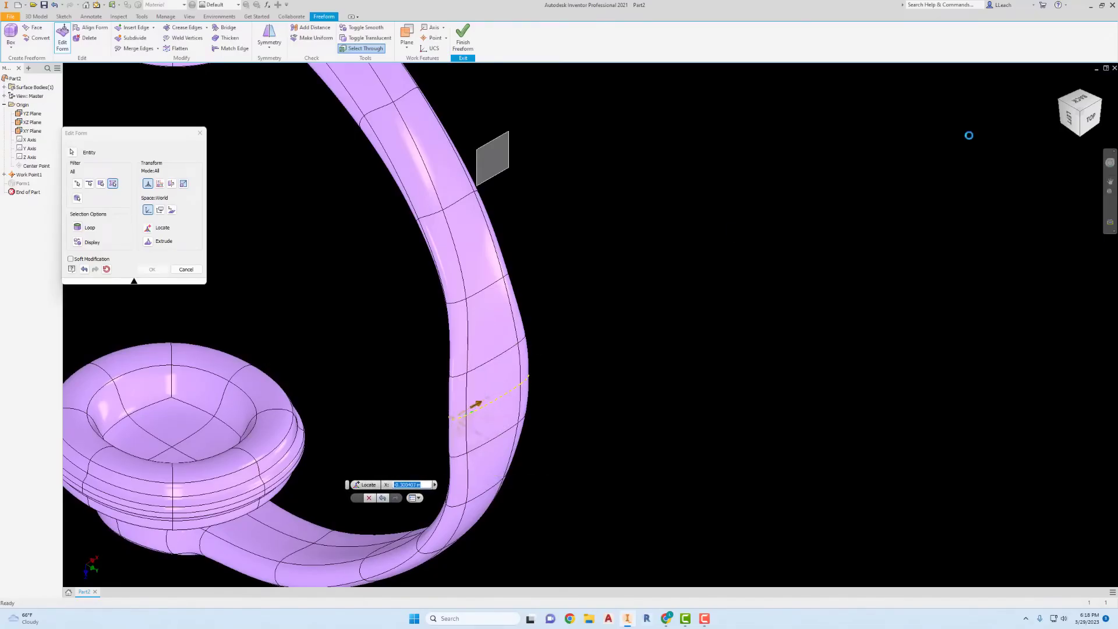
Step: Move the opposite side point on the headband's centre line outward along X by about 0.1 in and finish editing the form
{"action": "left_click", "coordinate": [1088, 123]}
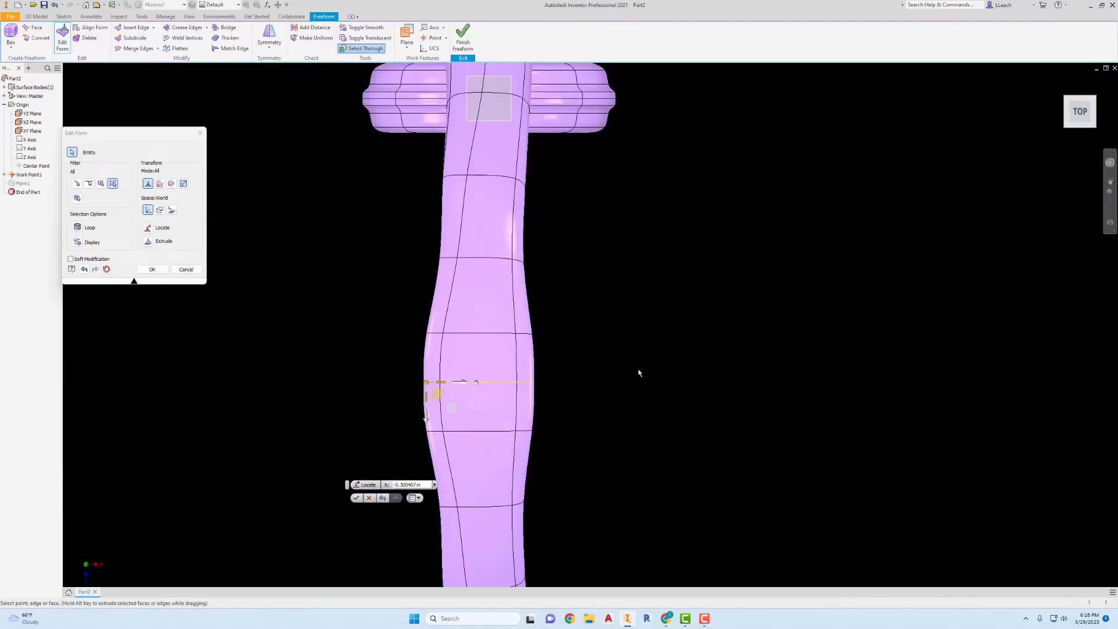
{"action": "left_click", "coordinate": [535, 383]}
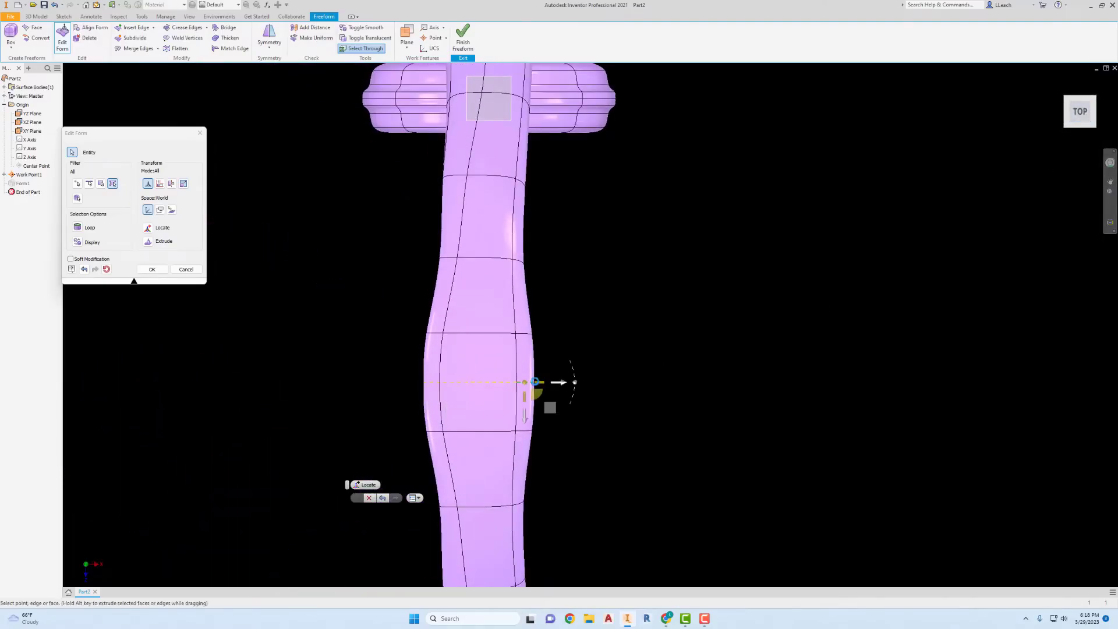
{"action": "left_click_drag", "start_coordinate": [563, 383], "coordinate": [571, 388]}
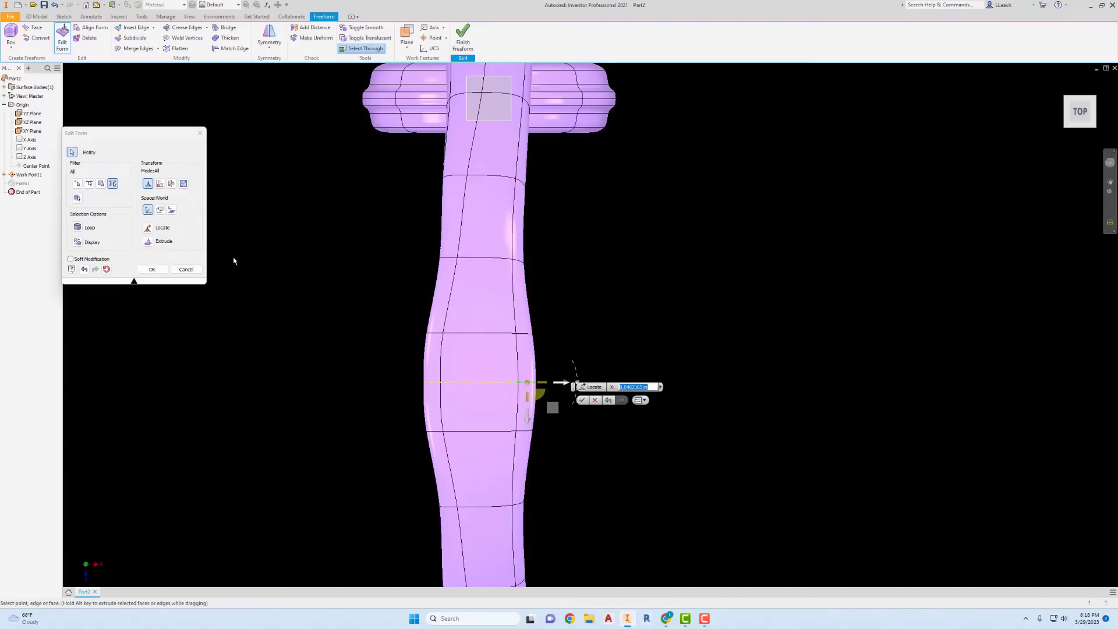
{"action": "left_click", "coordinate": [152, 269]}
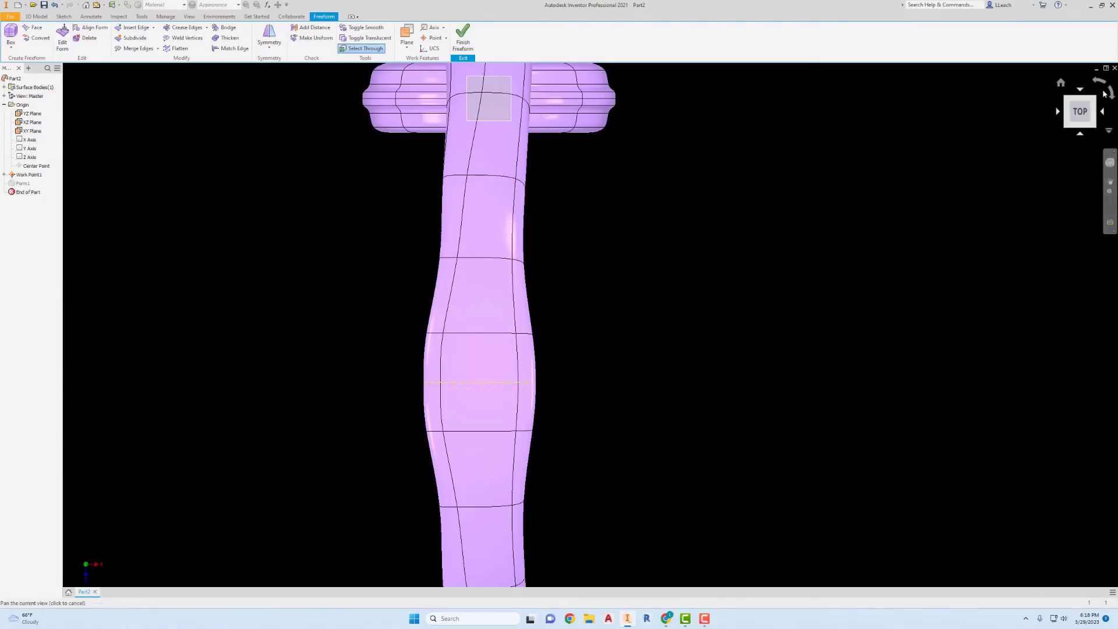
Step: Inset the two adjacent outer faces on the upper headband arm by extruding them with a global inward scale in local space
{"action": "left_click", "coordinate": [1058, 82]}
{"action": "middle_click_drag", "start_coordinate": [783, 197], "coordinate": [728, 213]}
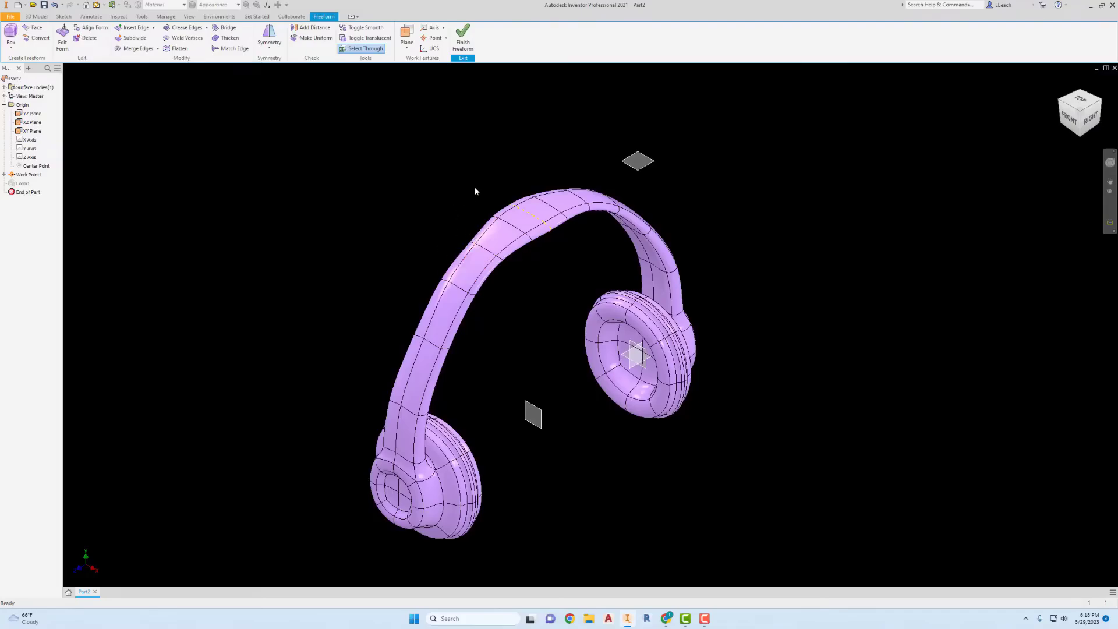
{"action": "scroll", "coordinate": [486, 230], "scroll_direction": "down", "scroll_amount": 3}
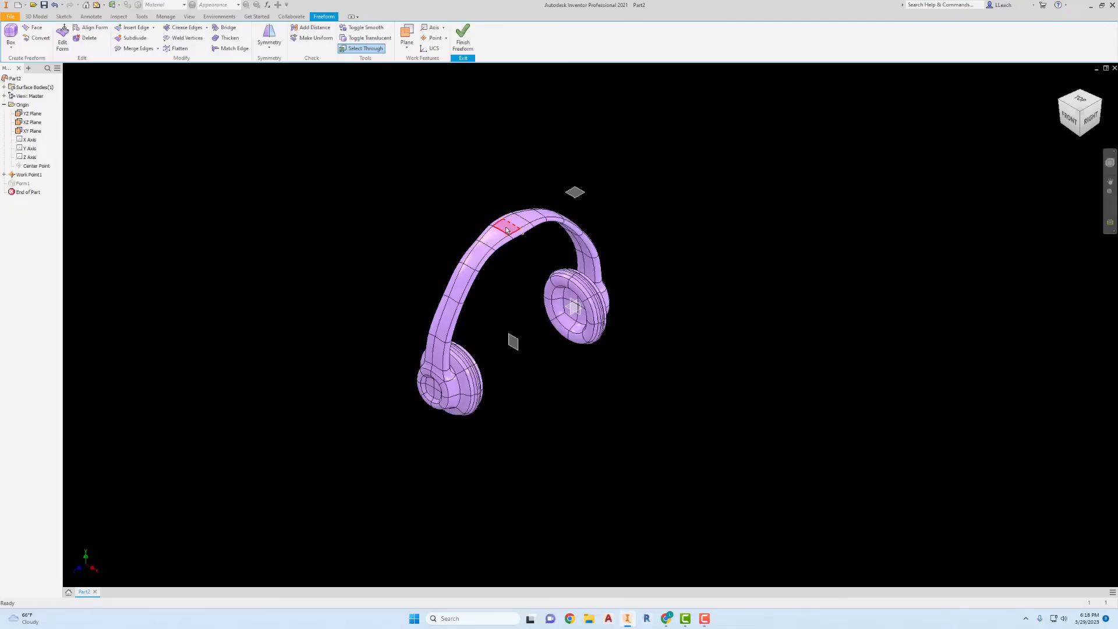
{"action": "scroll", "coordinate": [506, 230], "scroll_direction": "up", "scroll_amount": 3}
{"action": "middle_click_drag", "start_coordinate": [428, 231], "coordinate": [430, 203]}
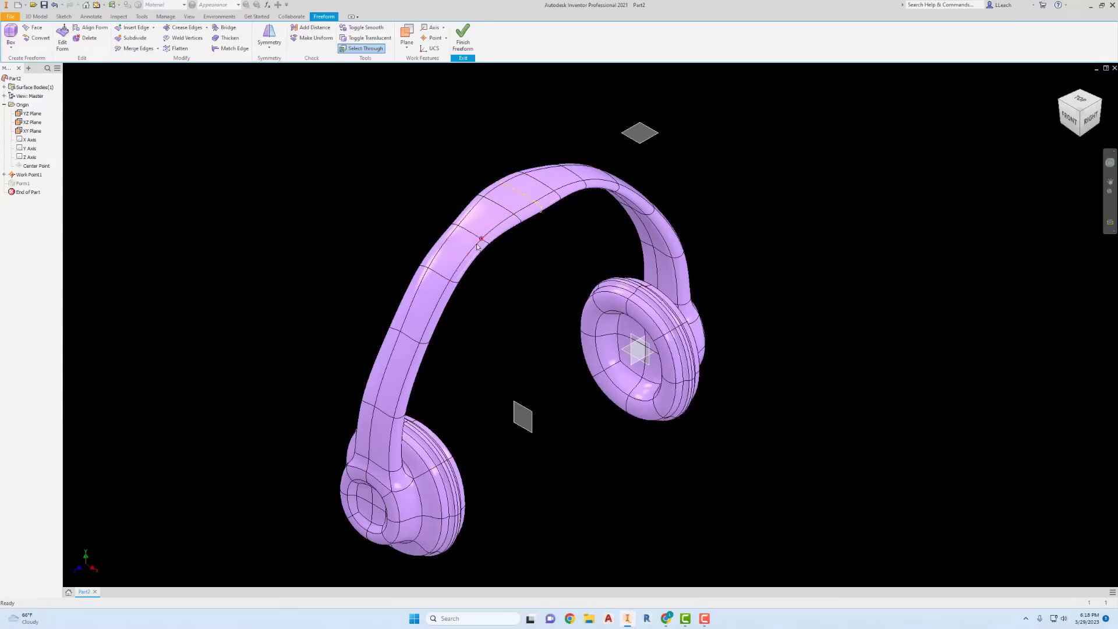
{"action": "left_click", "coordinate": [457, 260]}
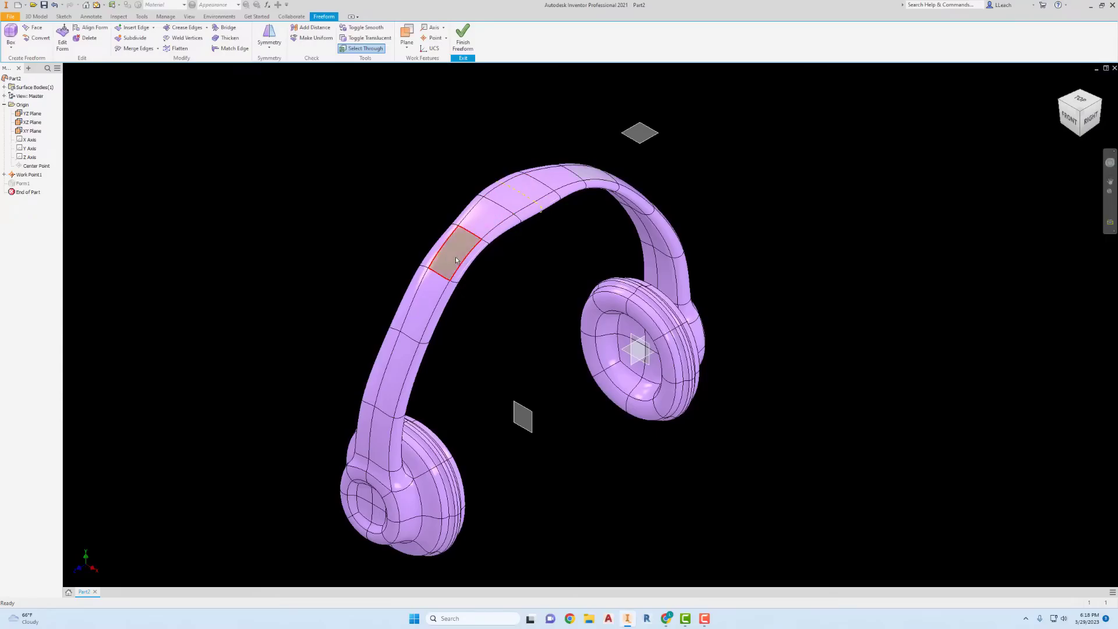
{"action": "left_click", "coordinate": [430, 303], "text": "ctrl"}
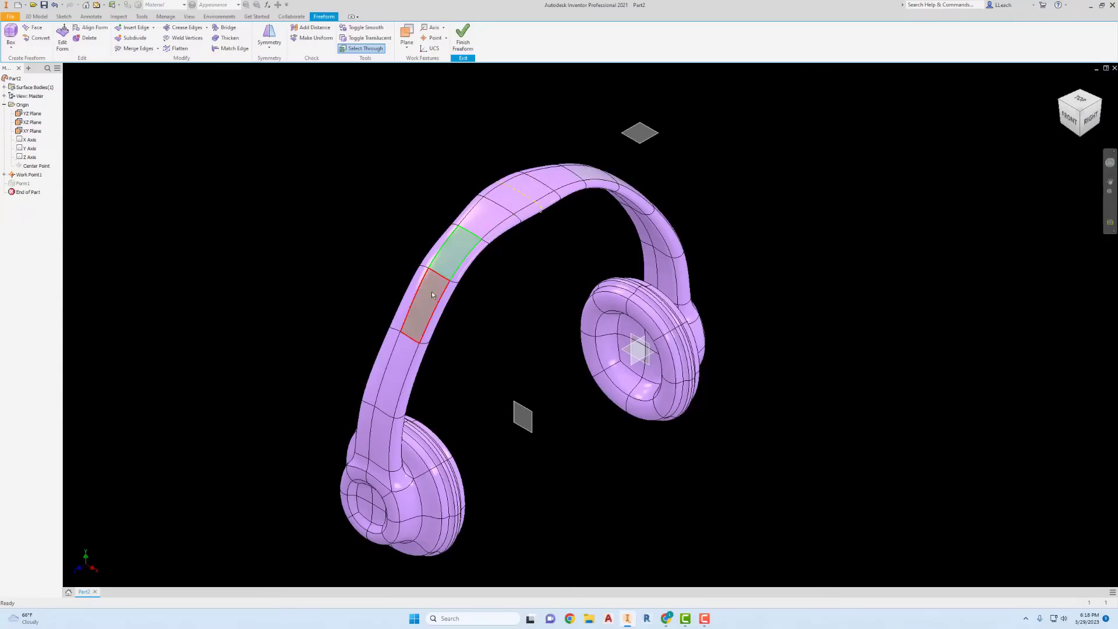
{"action": "left_click", "coordinate": [62, 38]}
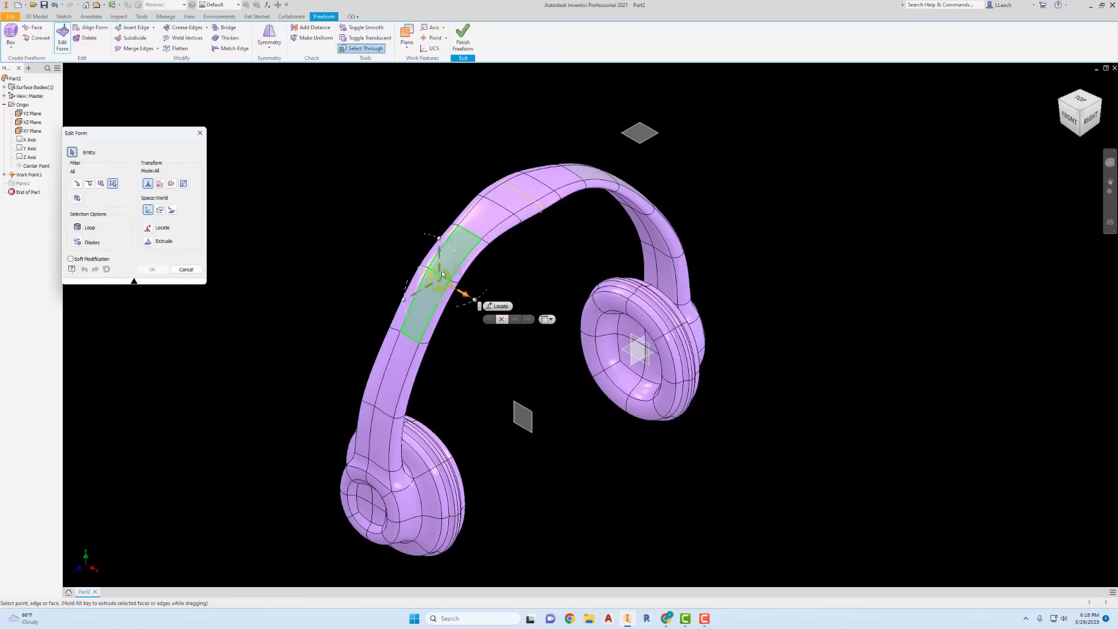
{"action": "scroll", "coordinate": [443, 278], "scroll_direction": "down", "scroll_amount": 2}
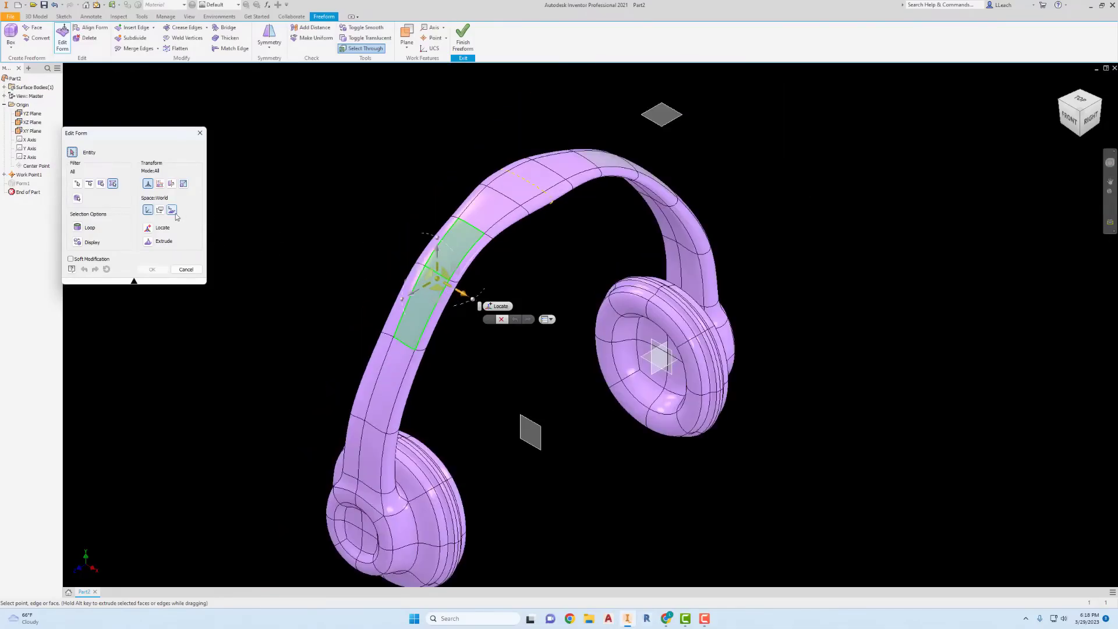
{"action": "left_click", "coordinate": [171, 211]}
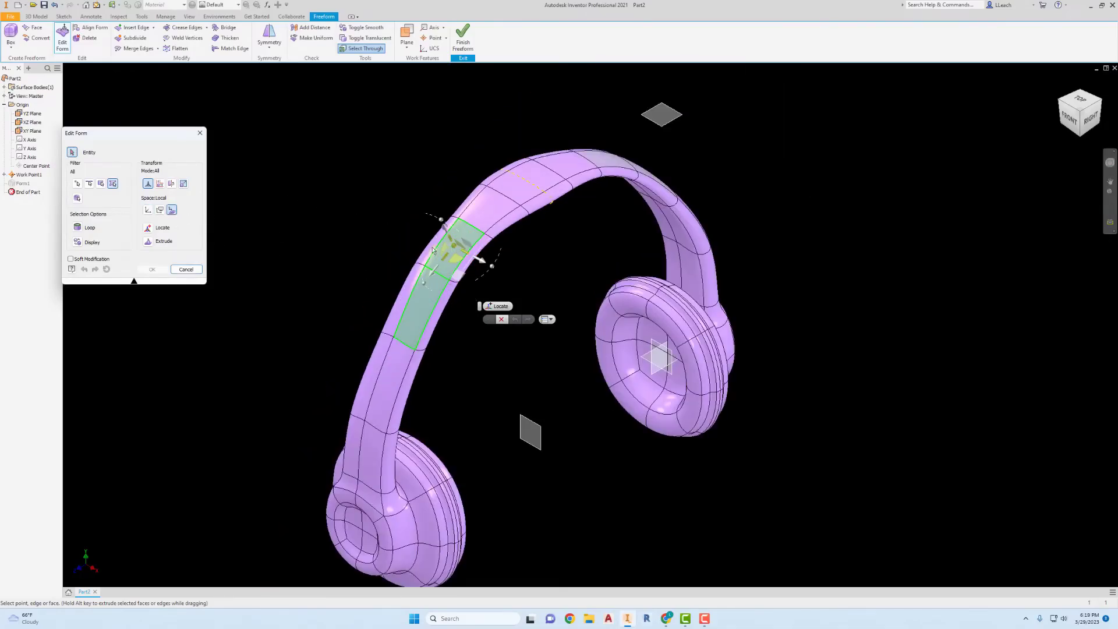
{"action": "scroll", "coordinate": [414, 247], "scroll_direction": "down", "scroll_amount": 2}
{"action": "scroll", "coordinate": [419, 247], "scroll_direction": "up", "scroll_amount": 6}
{"action": "scroll", "coordinate": [418, 243], "scroll_direction": "down", "scroll_amount": 3}
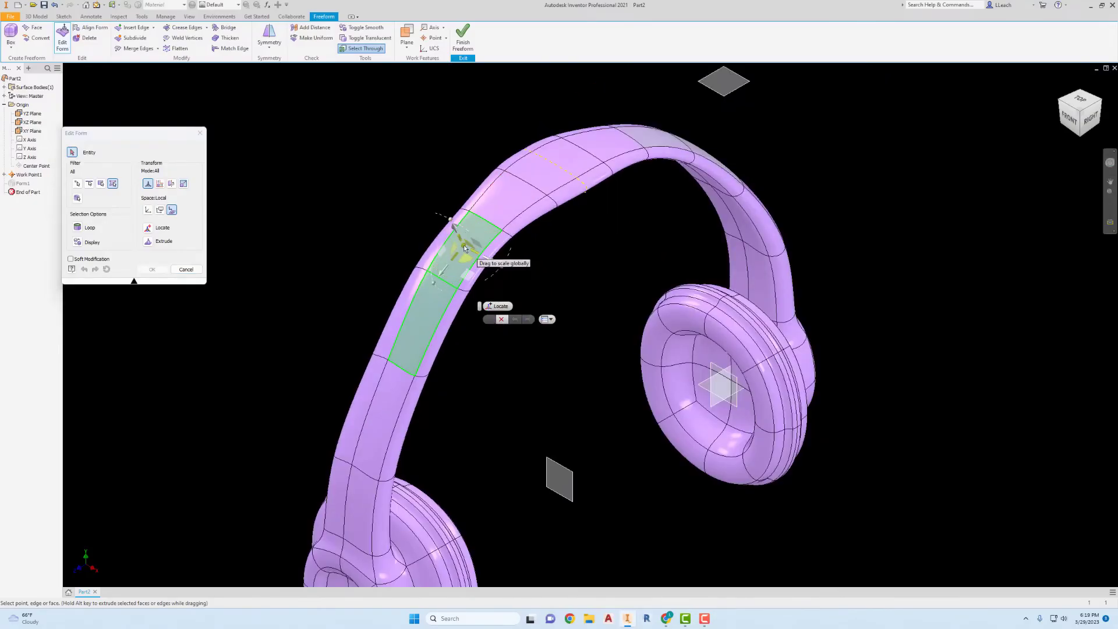
{"action": "left_click_drag", "start_coordinate": [463, 244], "coordinate": [463, 217]}
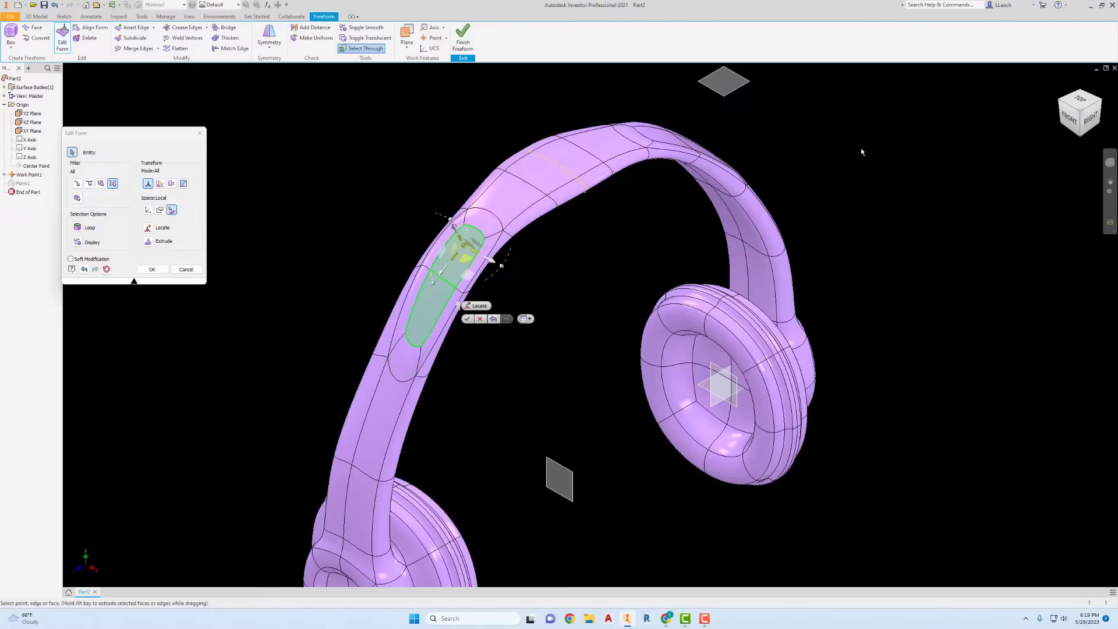
{"action": "left_click", "coordinate": [1090, 118]}
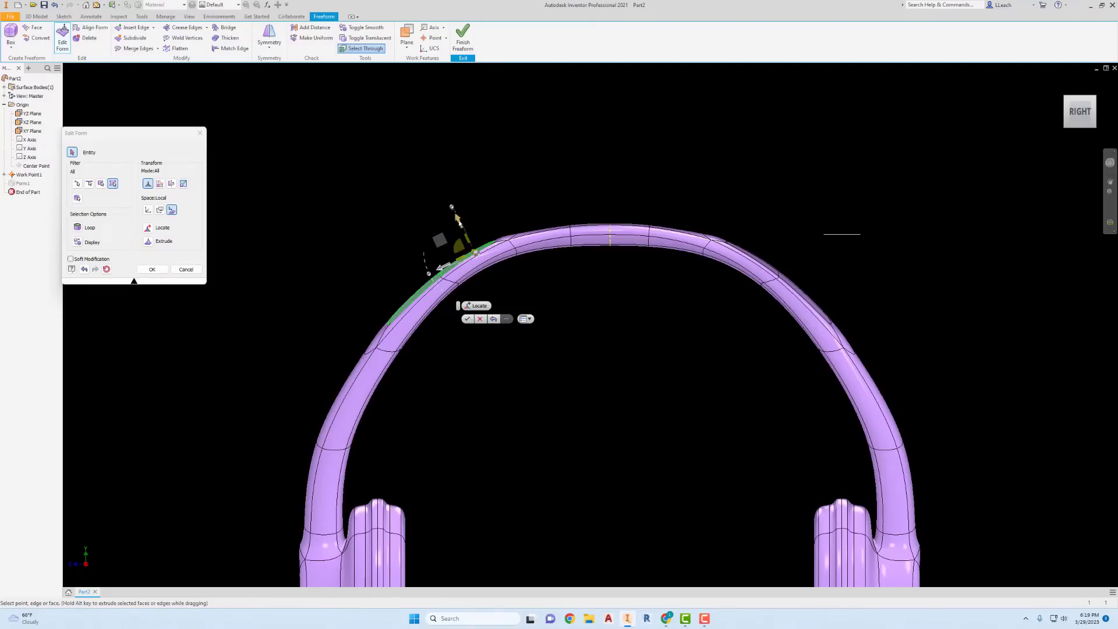
Step: Extrude the selected upper headband arm faces outward along their local normal to form mirrored ear shapes, and finish editing the form
{"action": "left_click_drag", "start_coordinate": [457, 220], "coordinate": [379, 107]}
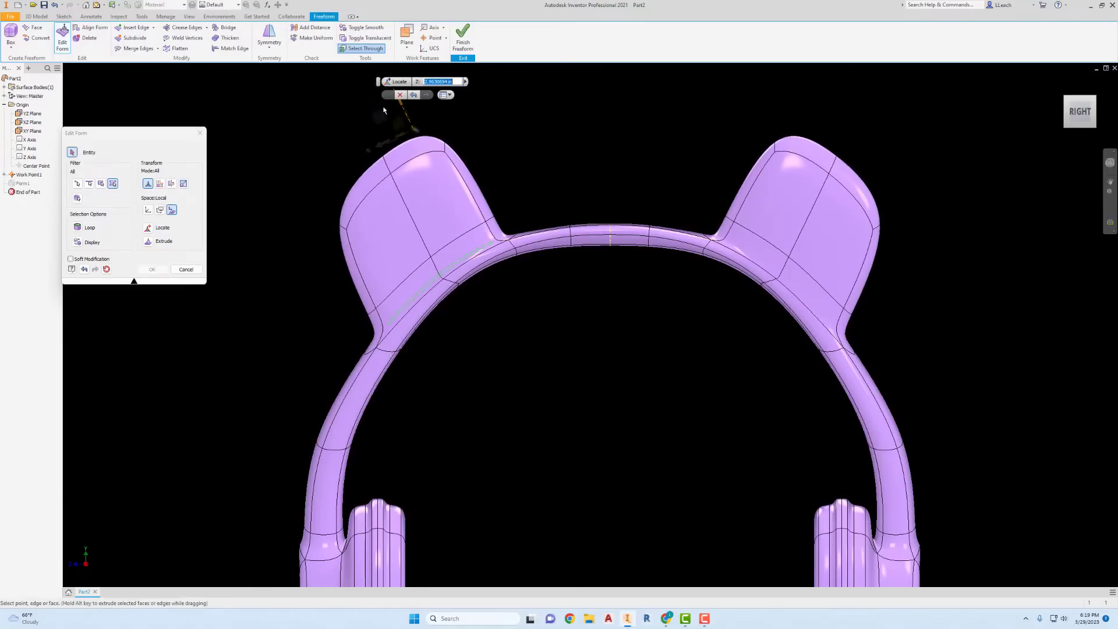
{"action": "key", "text": "alt"}
{"action": "left_click", "coordinate": [387, 95]}
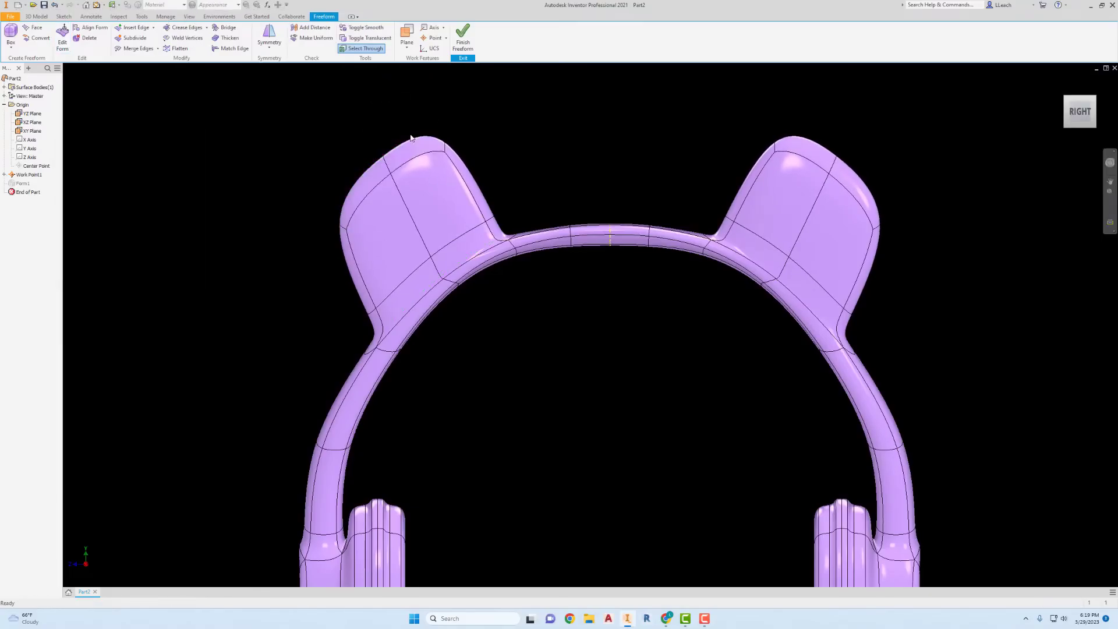
Step: Insert edges on both sides of the ear's lengthwise centre edge at location 0.5 in Simple mode
{"action": "left_click", "coordinate": [407, 211]}
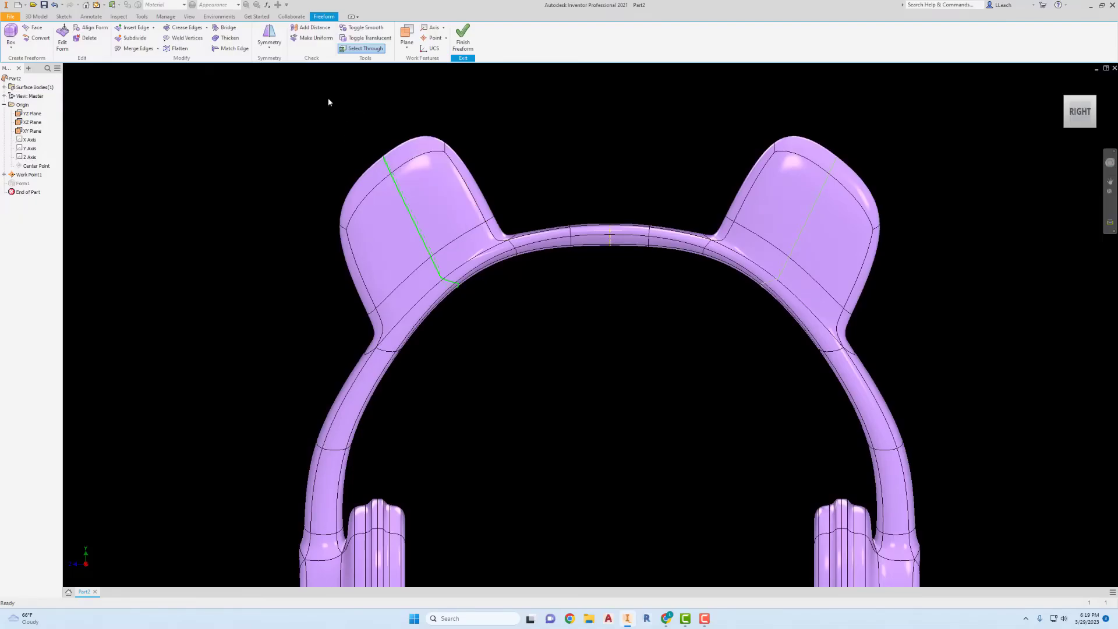
{"action": "left_click", "coordinate": [135, 27]}
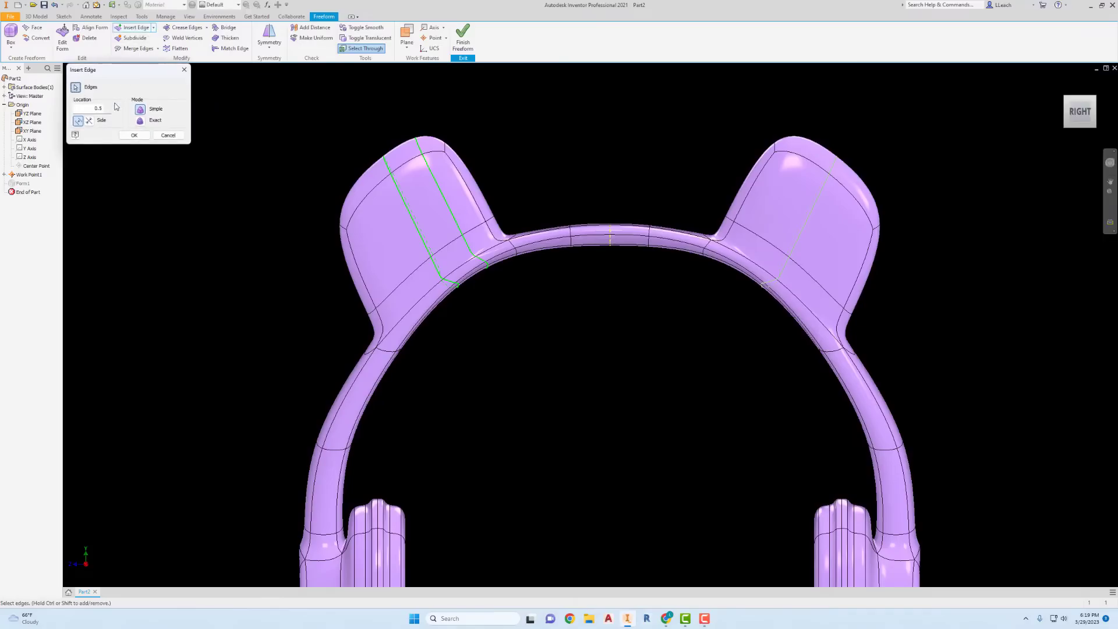
{"action": "left_click", "coordinate": [89, 122]}
{"action": "left_click", "coordinate": [134, 135]}
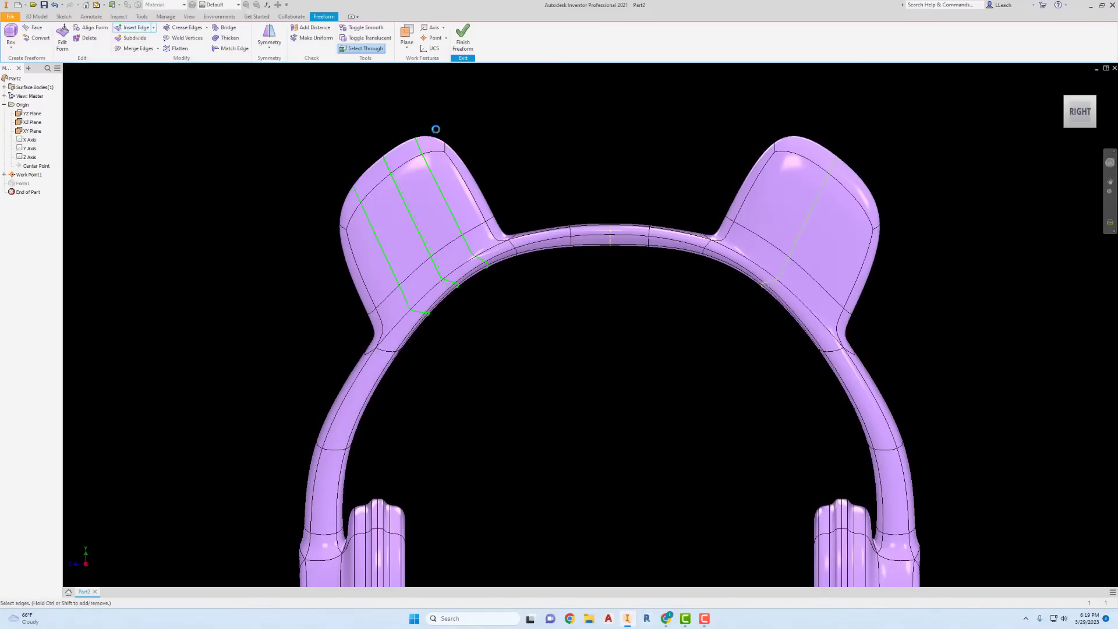
Step: Insert an edge across the ear at location -0.5 from its lower crosswise edge, using Simple mode
{"action": "left_click", "coordinate": [426, 261]}
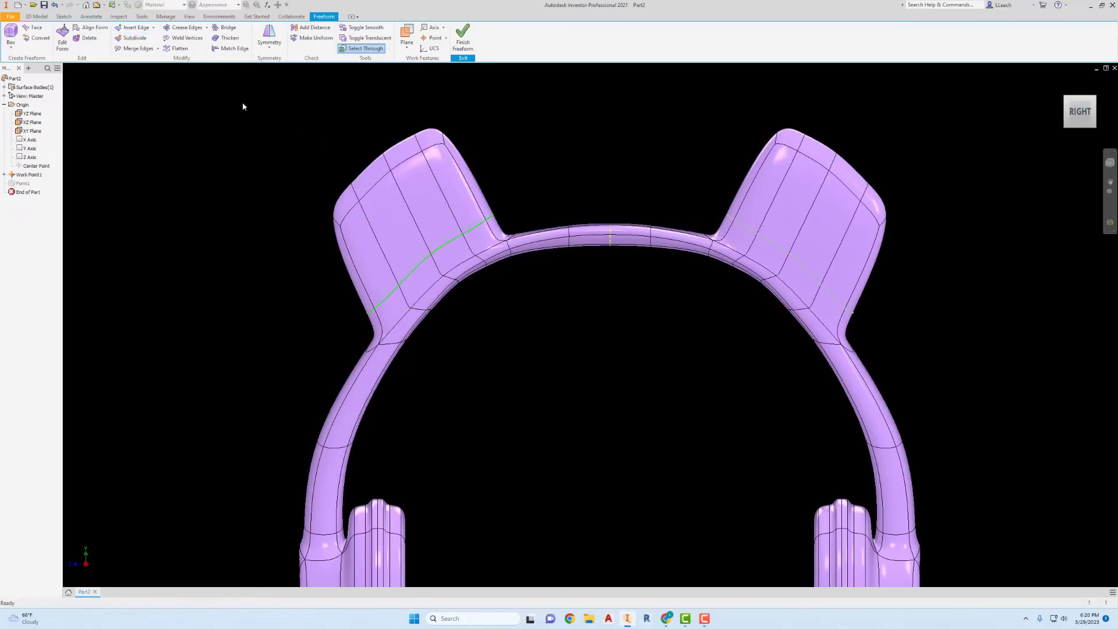
{"action": "left_click", "coordinate": [149, 32]}
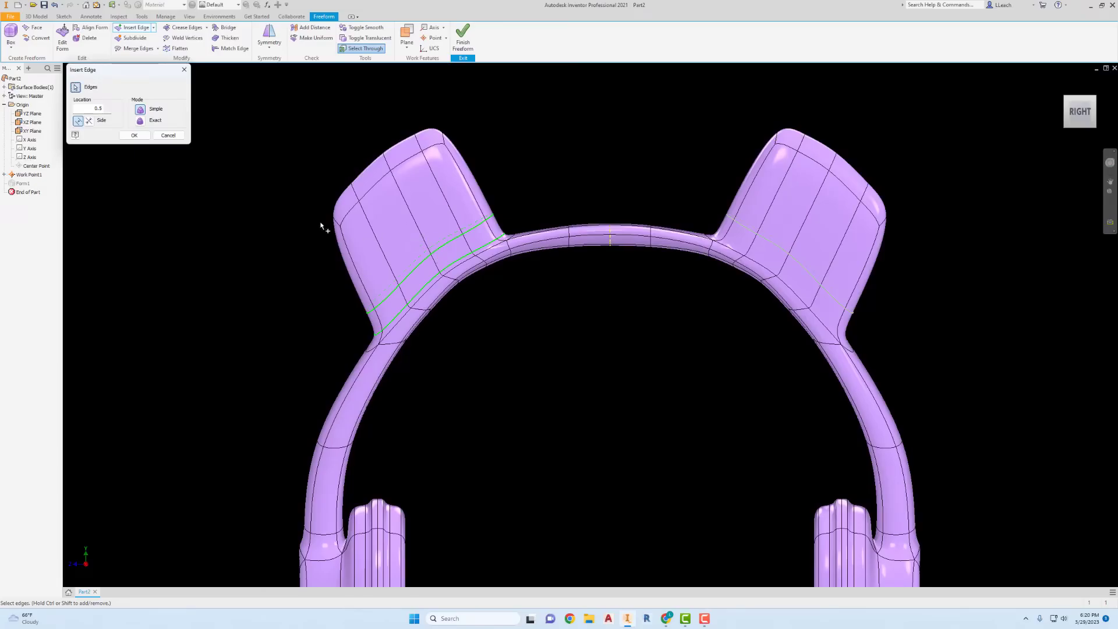
{"action": "left_click", "coordinate": [95, 110]}
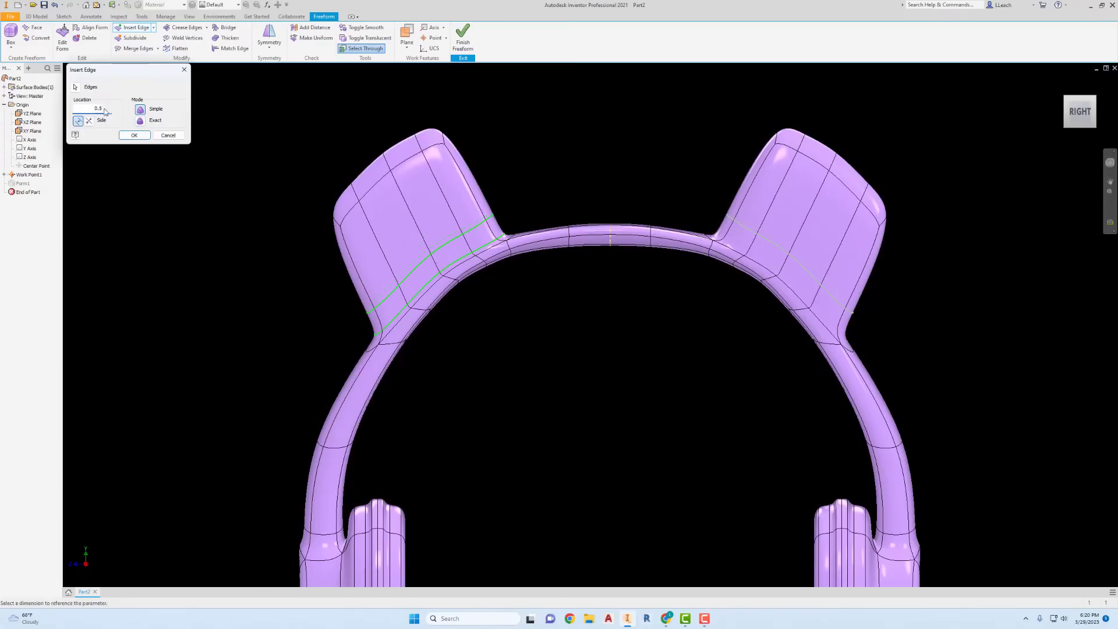
{"action": "type", "text": "-"}
{"action": "left_click", "coordinate": [134, 135]}
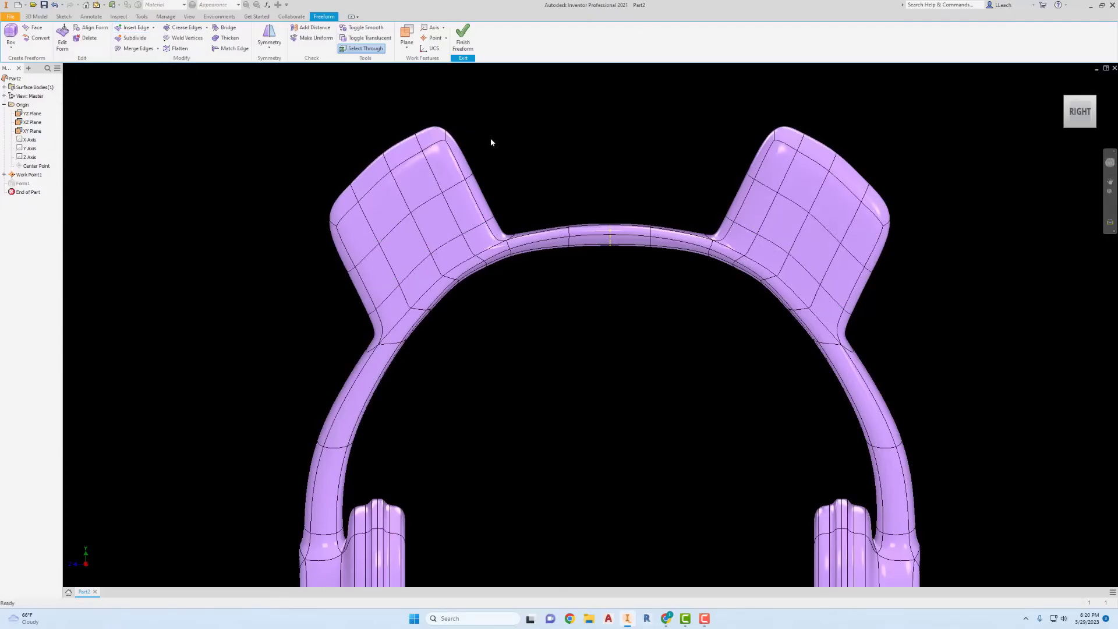
Step: Move the ear's outer top corner inward along Z and up along Y in world space to round it
{"action": "mouse_move", "coordinate": [429, 145]}
{"action": "middle_mouse_down"}
{"action": "mouse_move", "coordinate": [430, 168]}
{"action": "mouse_move", "coordinate": [419, 139]}
{"action": "middle_mouse_up"}
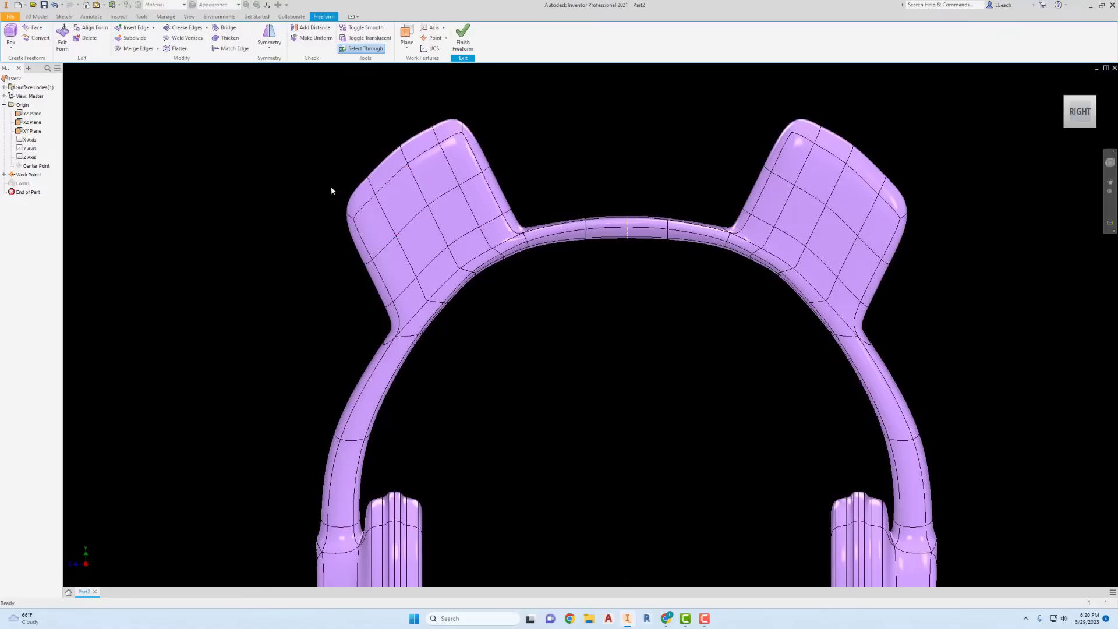
{"action": "left_click_drag", "start_coordinate": [328, 191], "coordinate": [361, 232]}
{"action": "left_click_drag", "start_coordinate": [309, 162], "coordinate": [383, 234]}
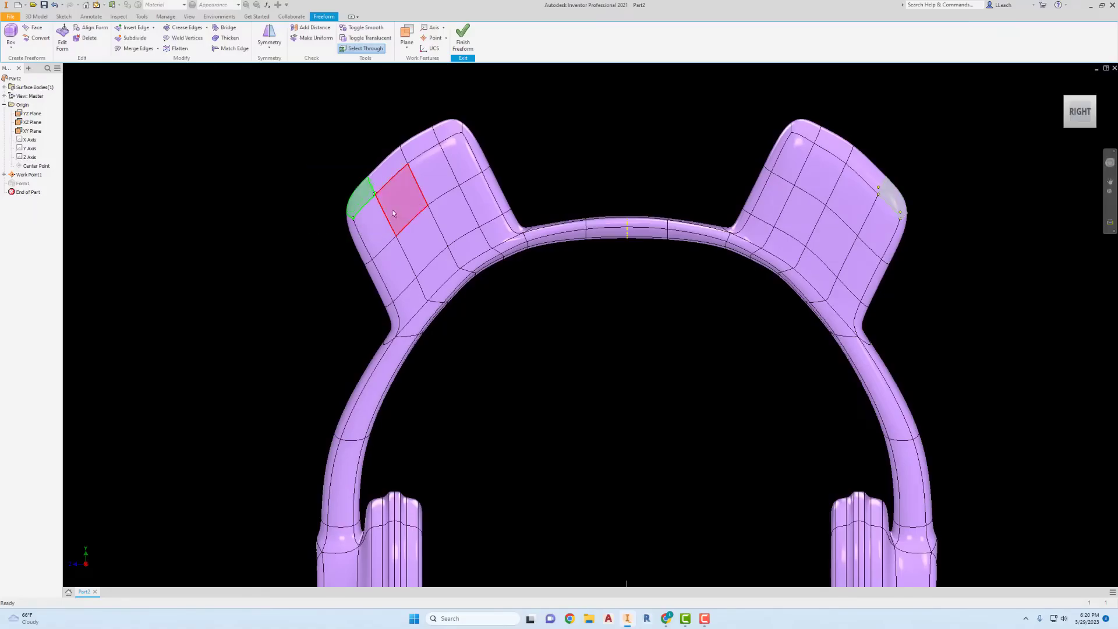
{"action": "left_click", "coordinate": [62, 36]}
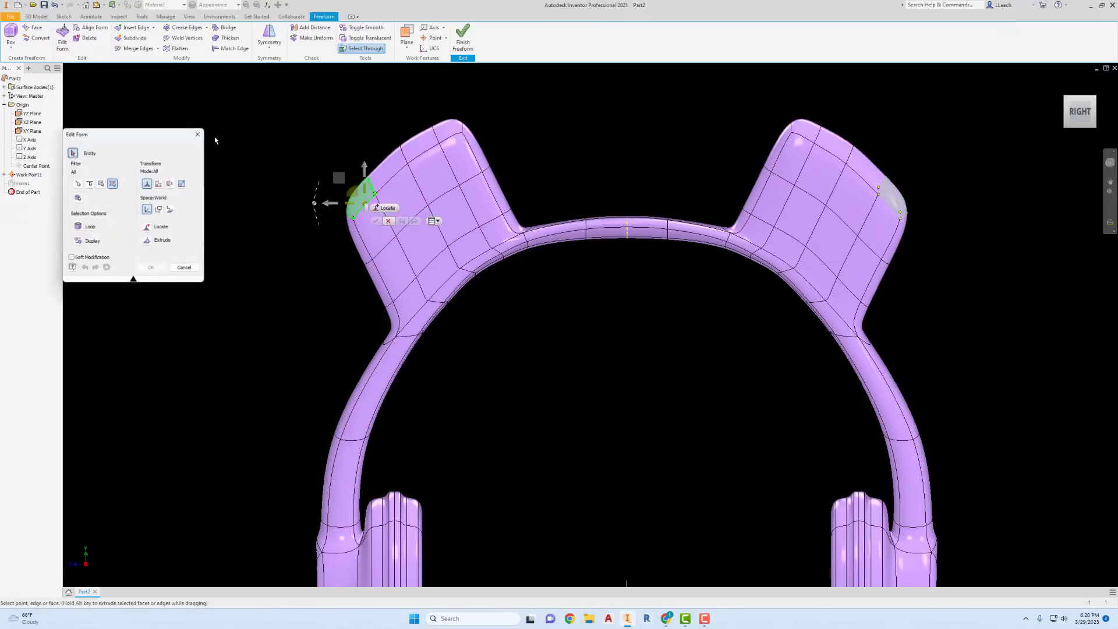
{"action": "left_click_drag", "start_coordinate": [328, 203], "coordinate": [395, 162]}
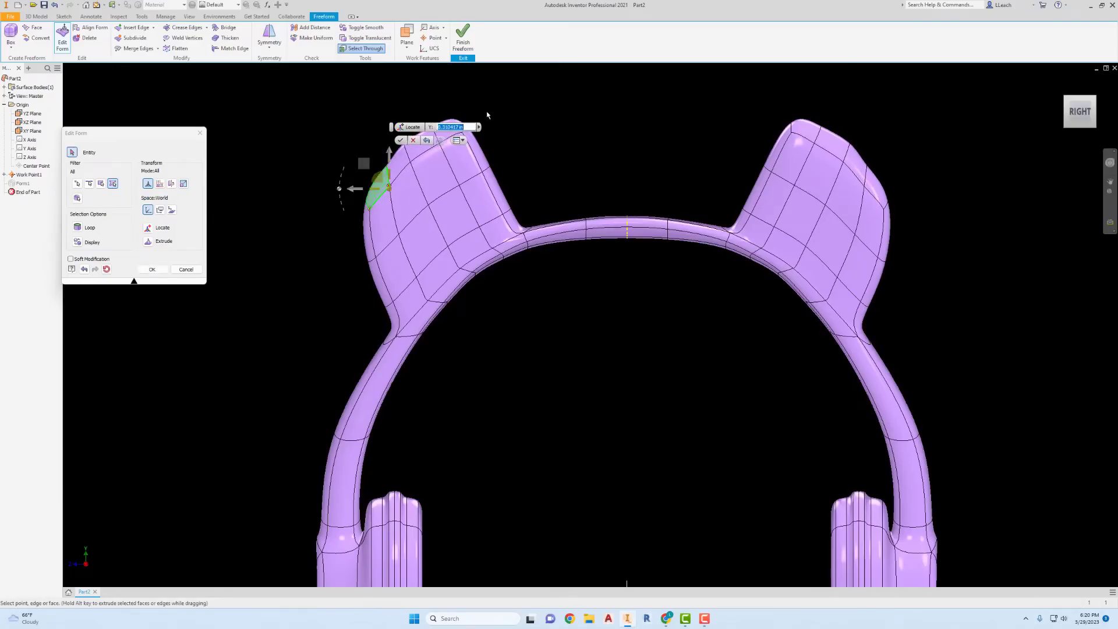
{"action": "left_click", "coordinate": [516, 118]}
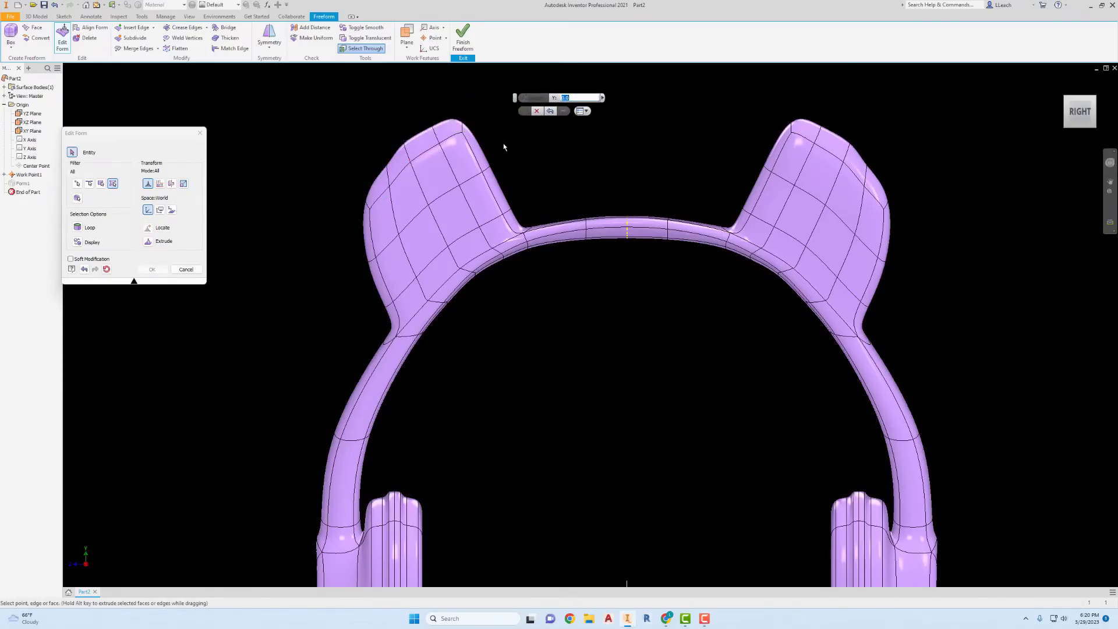
Step: Shift the ear's inner top faces outward along Z and down along Y, and move them about -0.03 in along local X
{"action": "left_click_drag", "start_coordinate": [504, 147], "coordinate": [424, 105]}
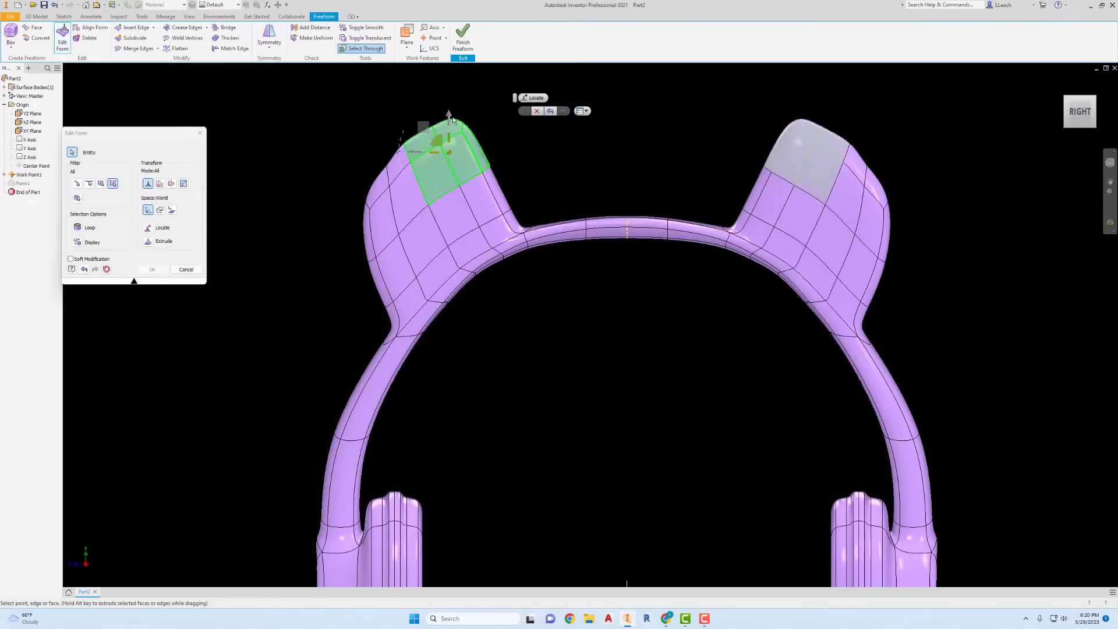
{"action": "left_click_drag", "start_coordinate": [412, 154], "coordinate": [407, 153]}
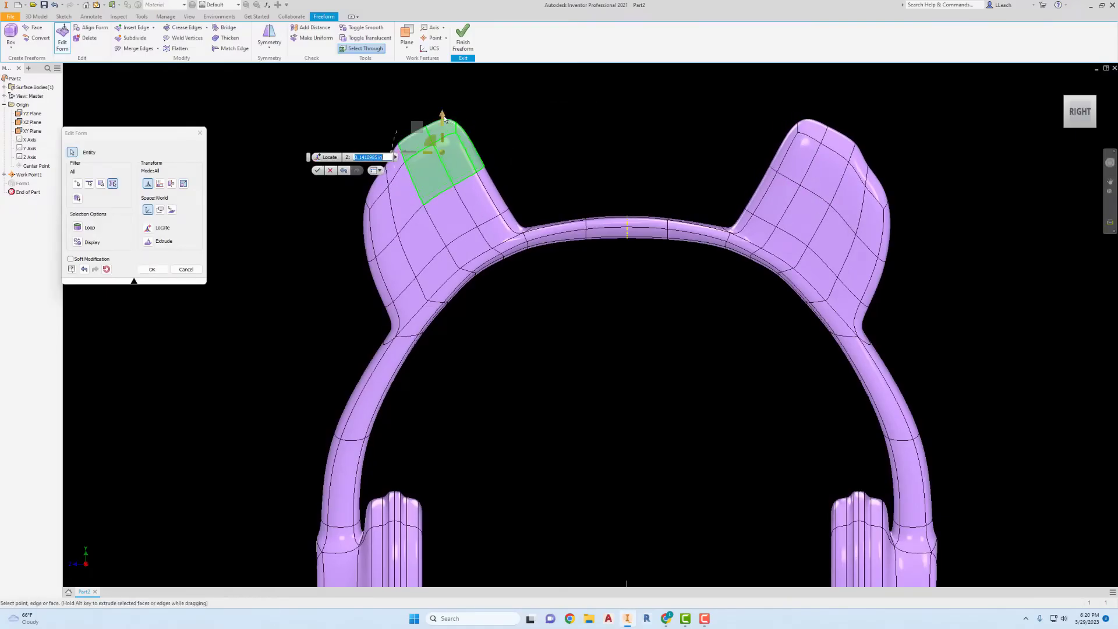
{"action": "left_click_drag", "start_coordinate": [444, 117], "coordinate": [448, 128]}
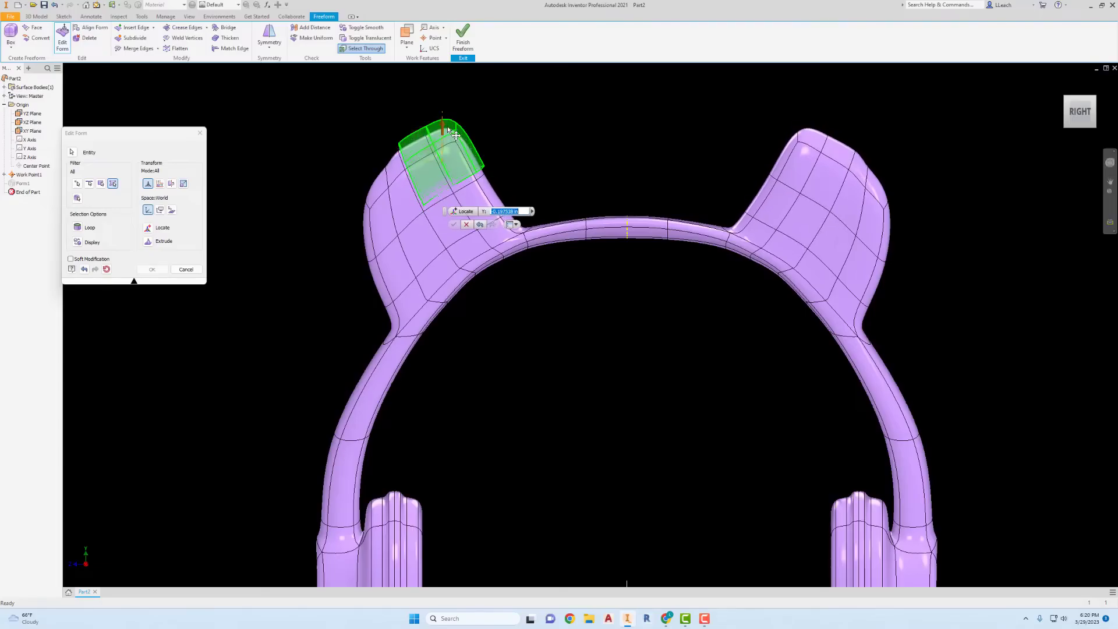
{"action": "left_click", "coordinate": [172, 210]}
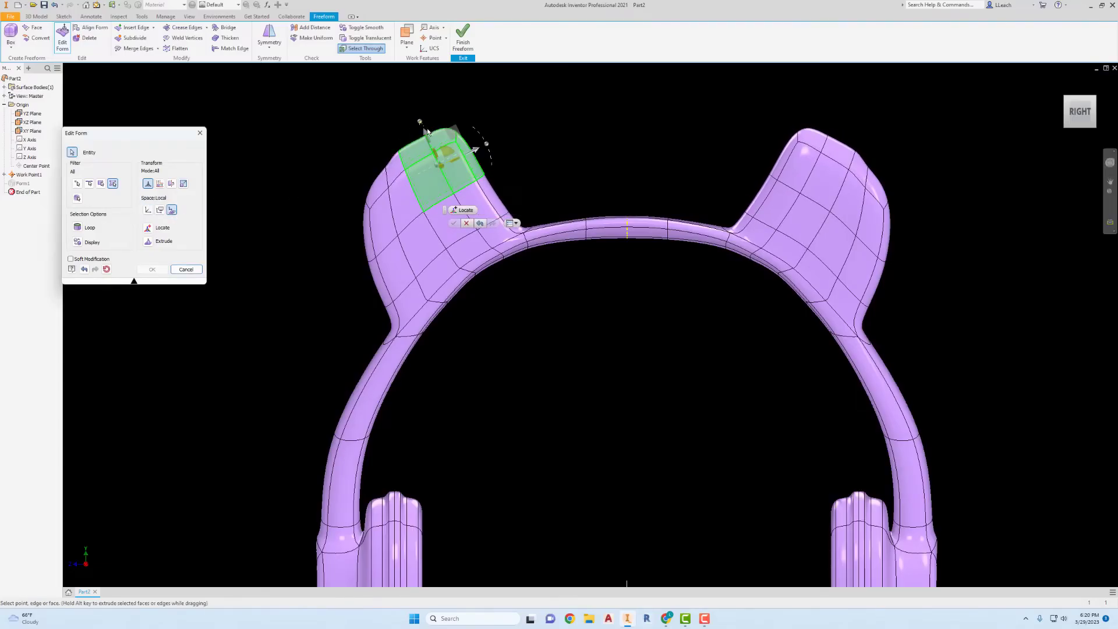
{"action": "left_click_drag", "start_coordinate": [427, 130], "coordinate": [483, 156]}
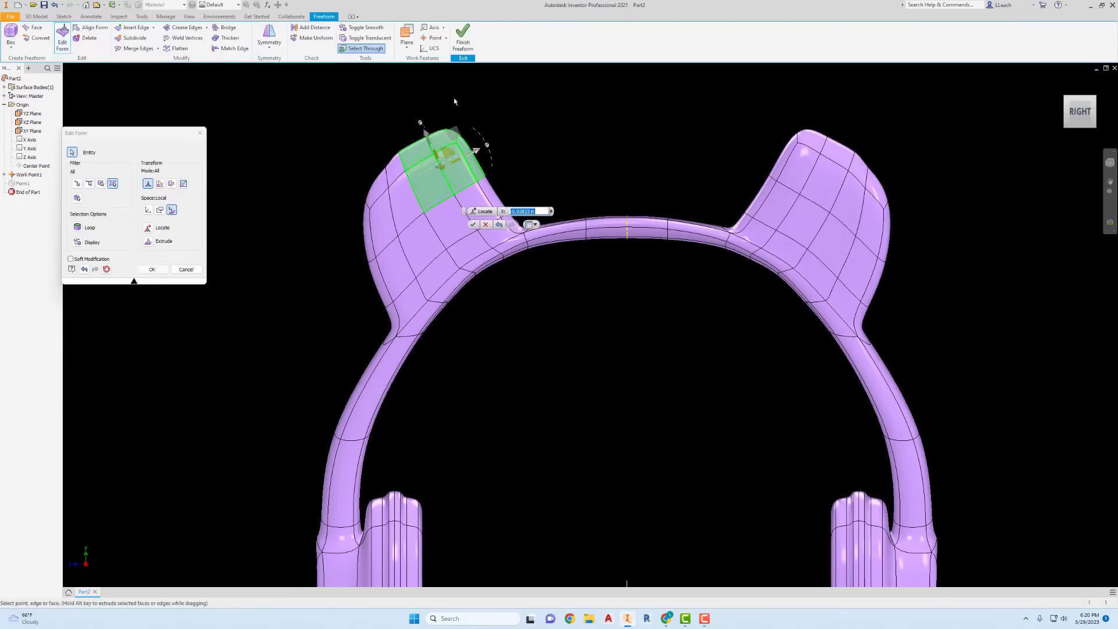
Step: Switch the form to box display and move the front point at the ear's upper outer notch outward and down, about -0.08 in along Y
{"action": "left_click", "coordinate": [364, 27]}
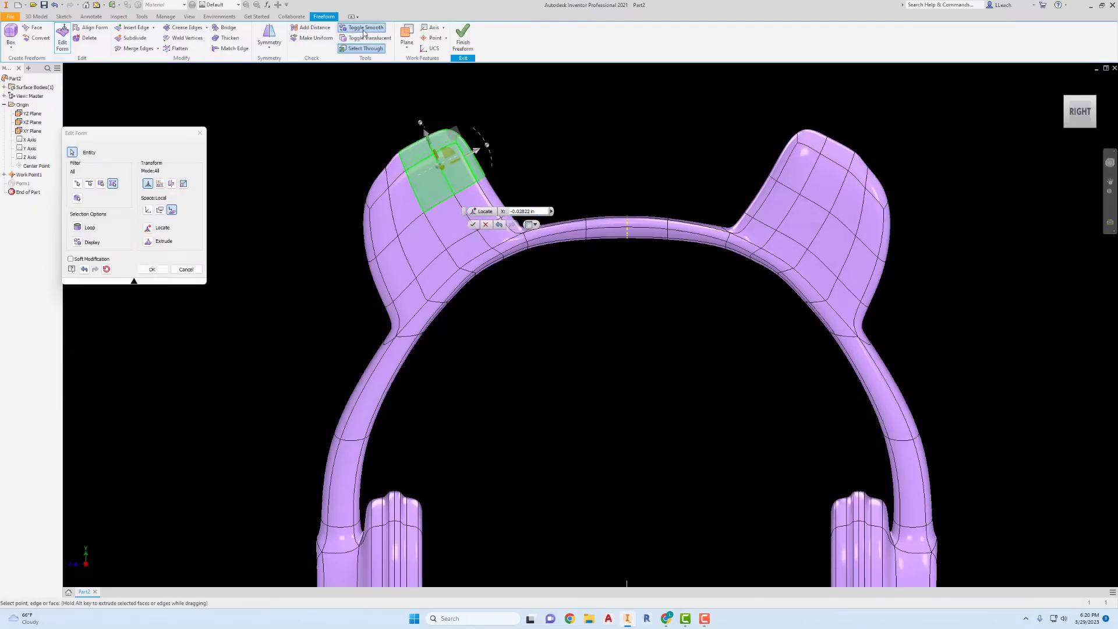
{"action": "scroll", "coordinate": [357, 161], "scroll_direction": "up", "scroll_amount": 3}
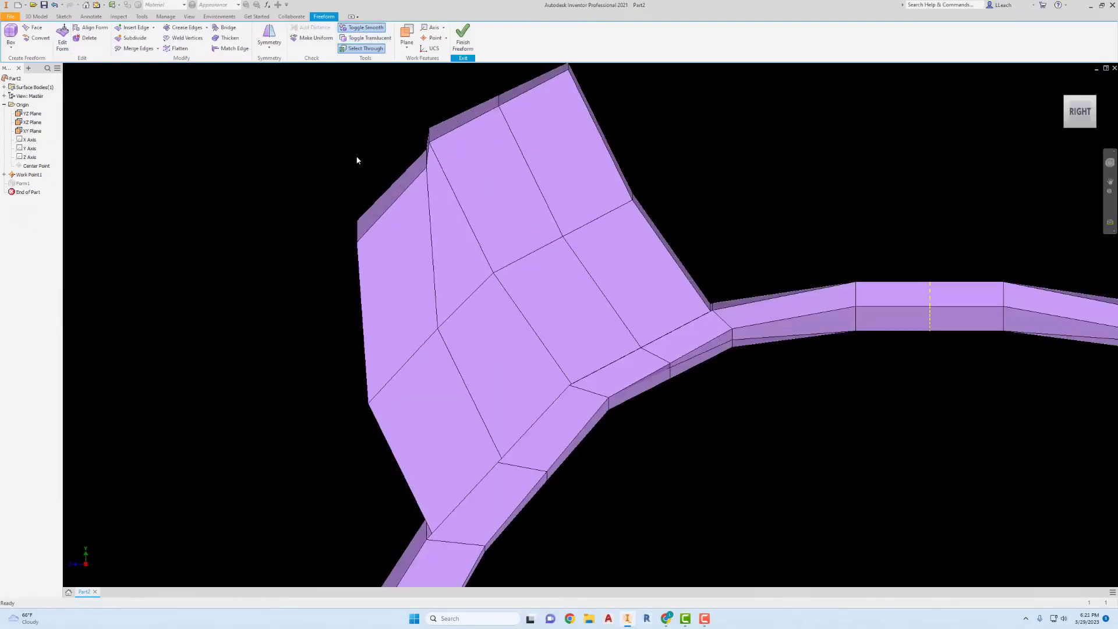
{"action": "scroll", "coordinate": [357, 160], "scroll_direction": "down", "scroll_amount": 5}
{"action": "scroll", "coordinate": [359, 158], "scroll_direction": "up", "scroll_amount": 5}
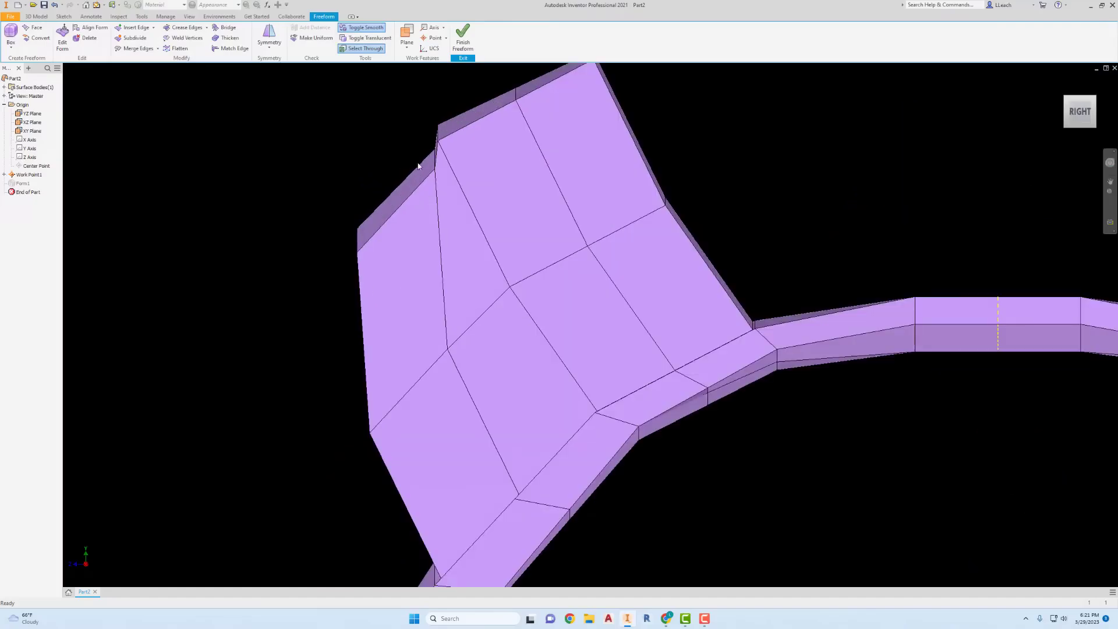
{"action": "left_click", "coordinate": [434, 169]}
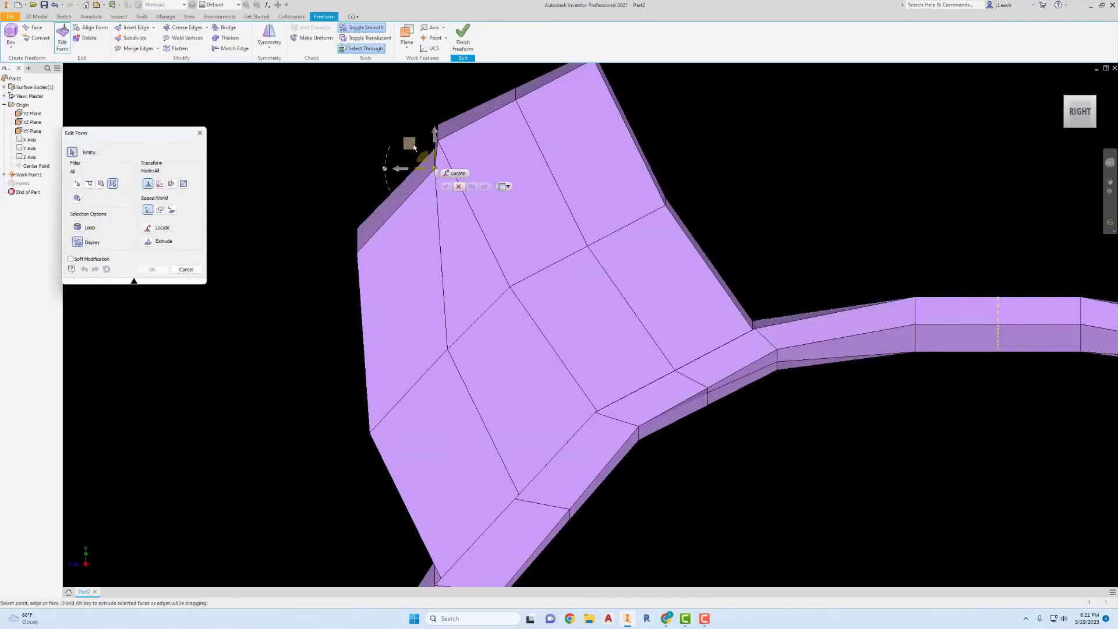
{"action": "left_click_drag", "start_coordinate": [410, 145], "coordinate": [392, 152]}
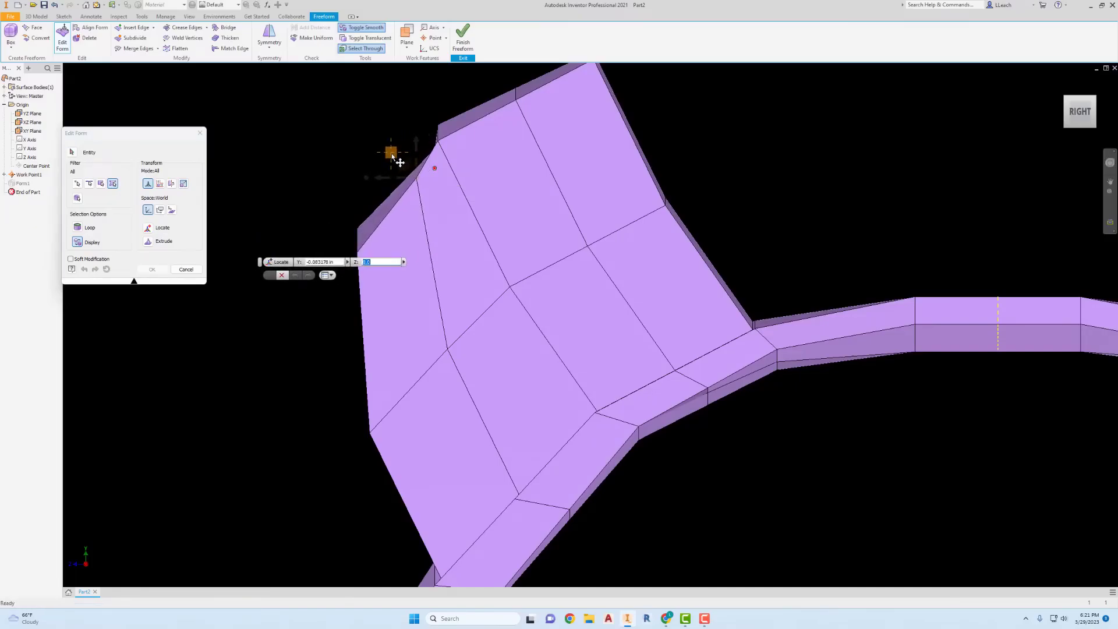
Step: Move the ear's outer corner points inward and down, the front one about -0.19 in and the back one about -0.25 in along Y
{"action": "left_click", "coordinate": [364, 243]}
{"action": "left_click_drag", "start_coordinate": [338, 228], "coordinate": [366, 249]}
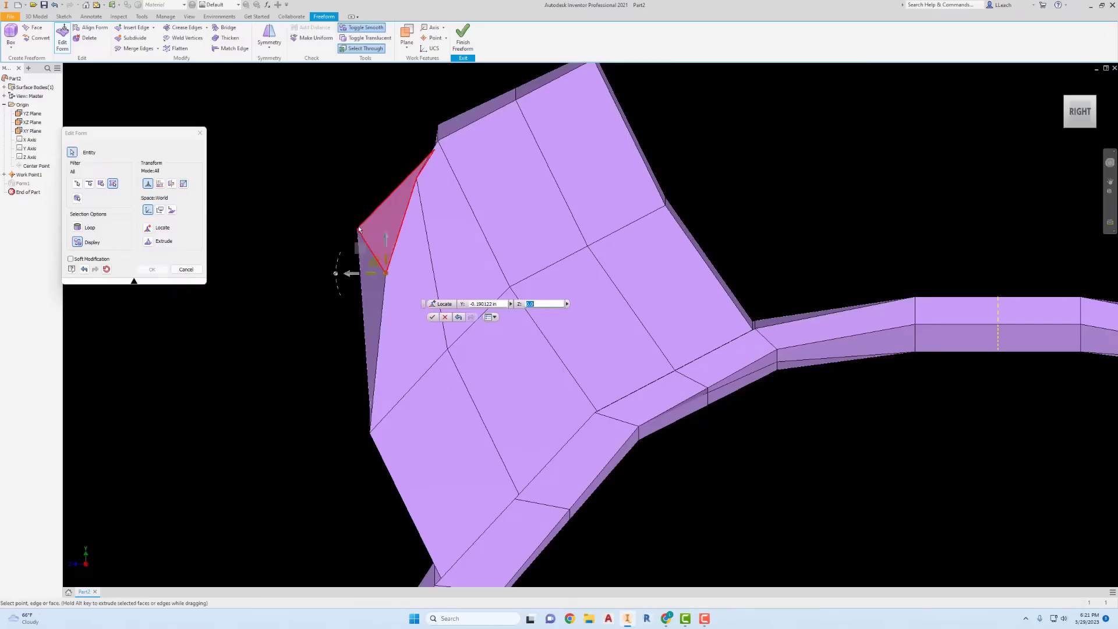
{"action": "left_click", "coordinate": [358, 228]}
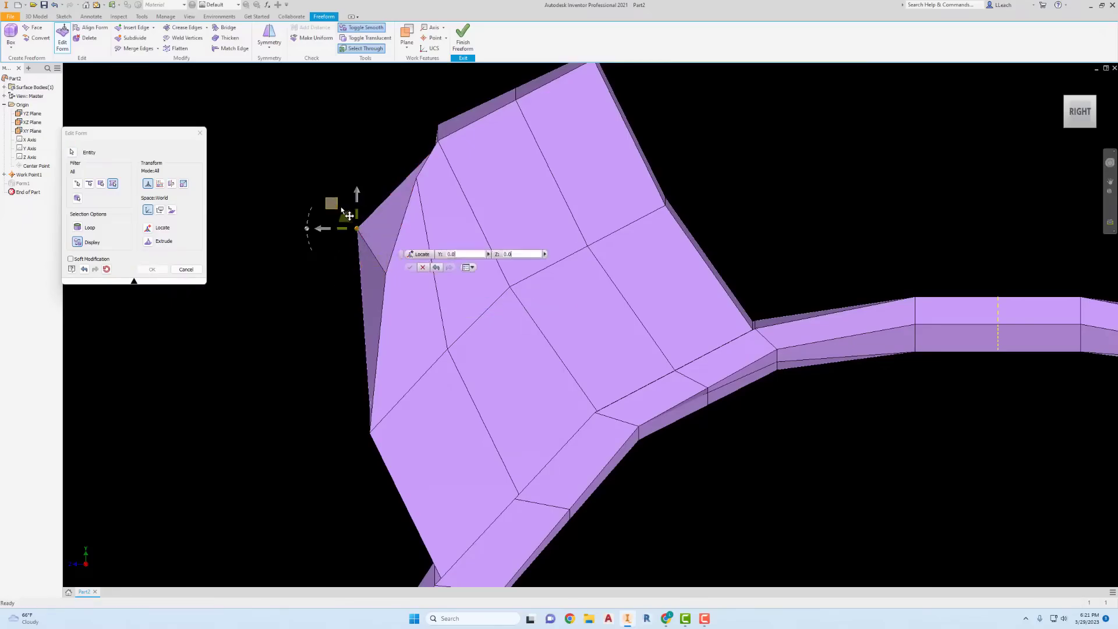
{"action": "left_click_drag", "start_coordinate": [358, 228], "coordinate": [369, 240]}
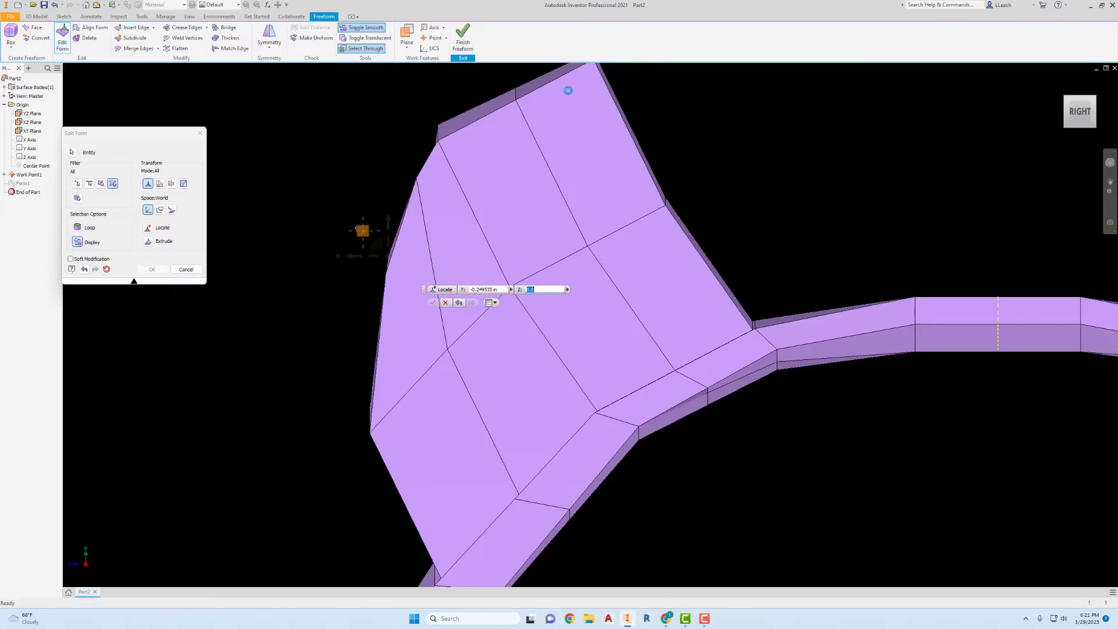
Step: Lower the front and back points of the ear's inner top corner, the back one about -0.46 in along Y, and nudge that corner's faces
{"action": "middle_click_drag", "start_coordinate": [613, 92], "coordinate": [572, 123]}
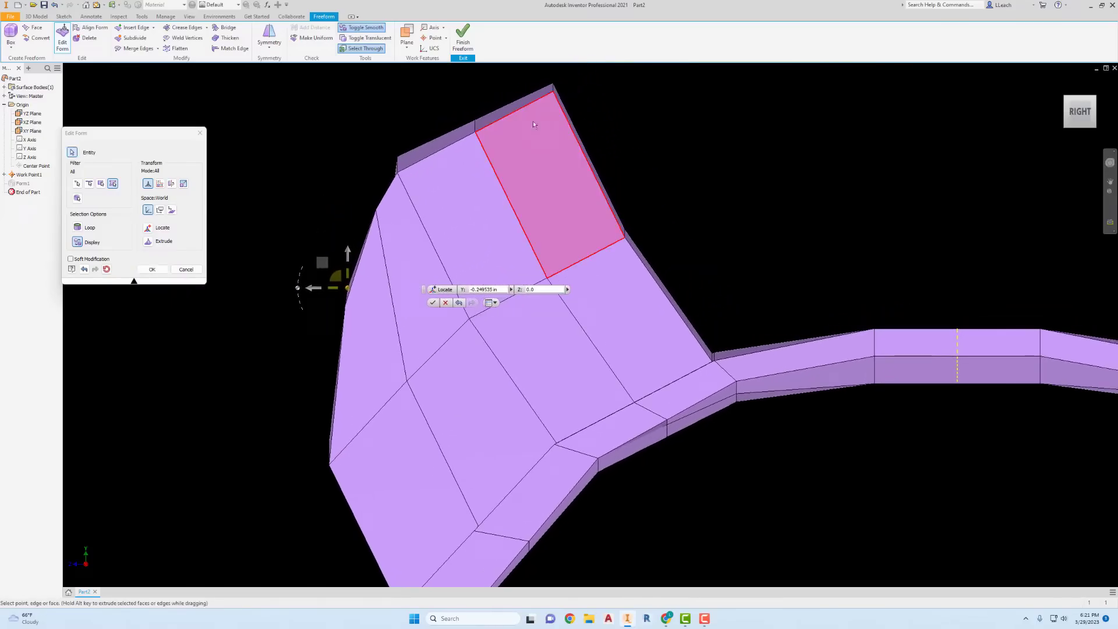
{"action": "left_click", "coordinate": [553, 91]}
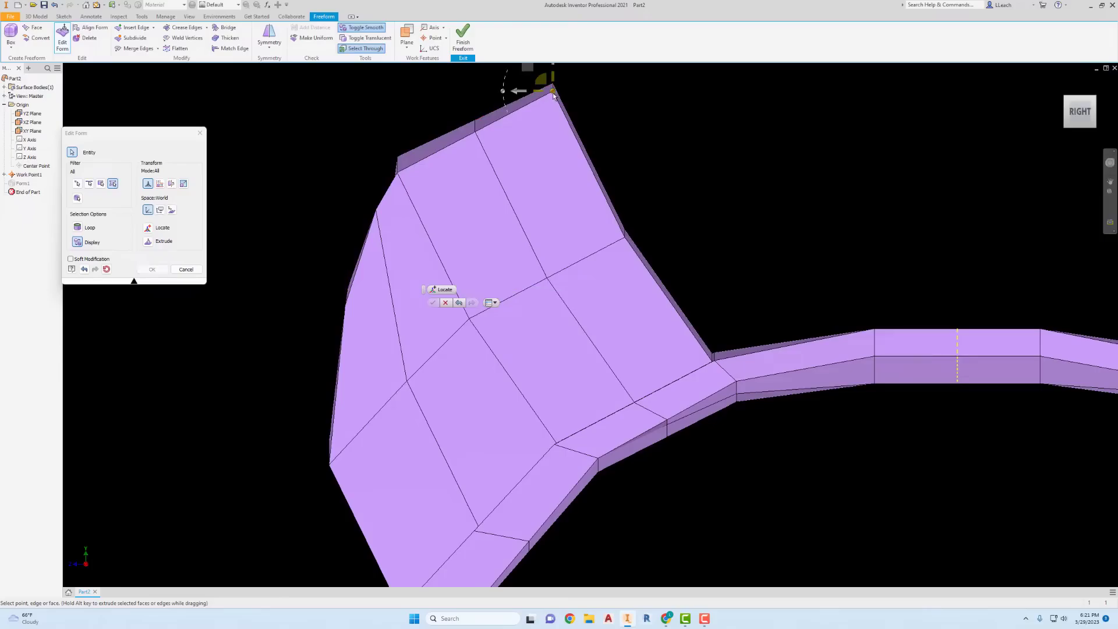
{"action": "left_click", "coordinate": [552, 92]}
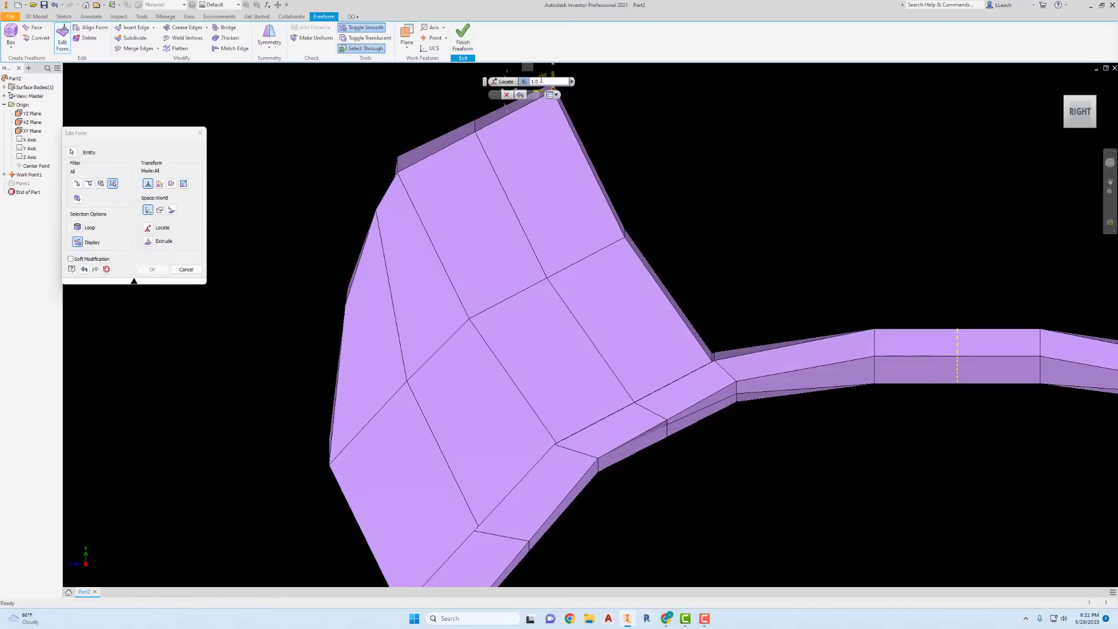
{"action": "left_click_drag", "start_coordinate": [527, 68], "coordinate": [540, 120]}
{"action": "left_click", "coordinate": [553, 84]}
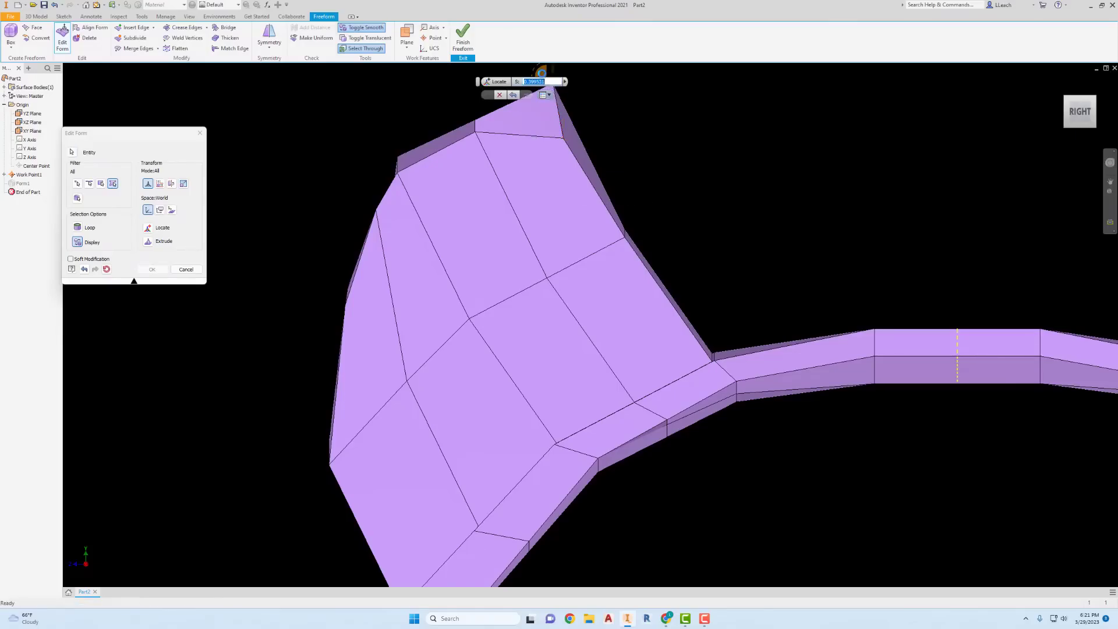
{"action": "scroll", "coordinate": [582, 100], "scroll_direction": "down", "scroll_amount": 3}
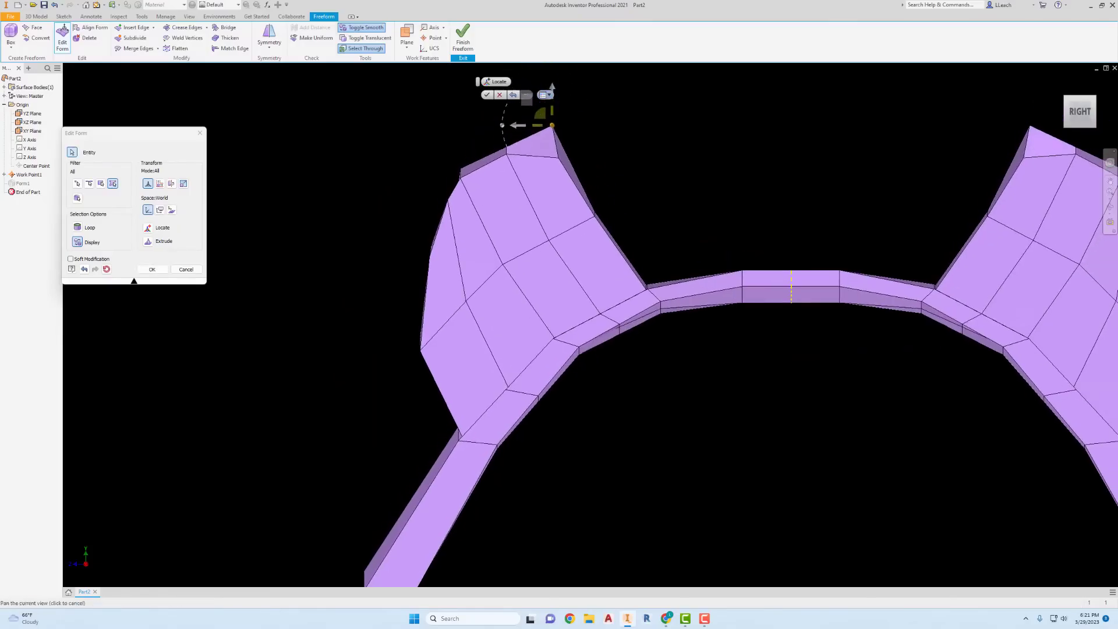
{"action": "left_click_drag", "start_coordinate": [532, 110], "coordinate": [531, 131]}
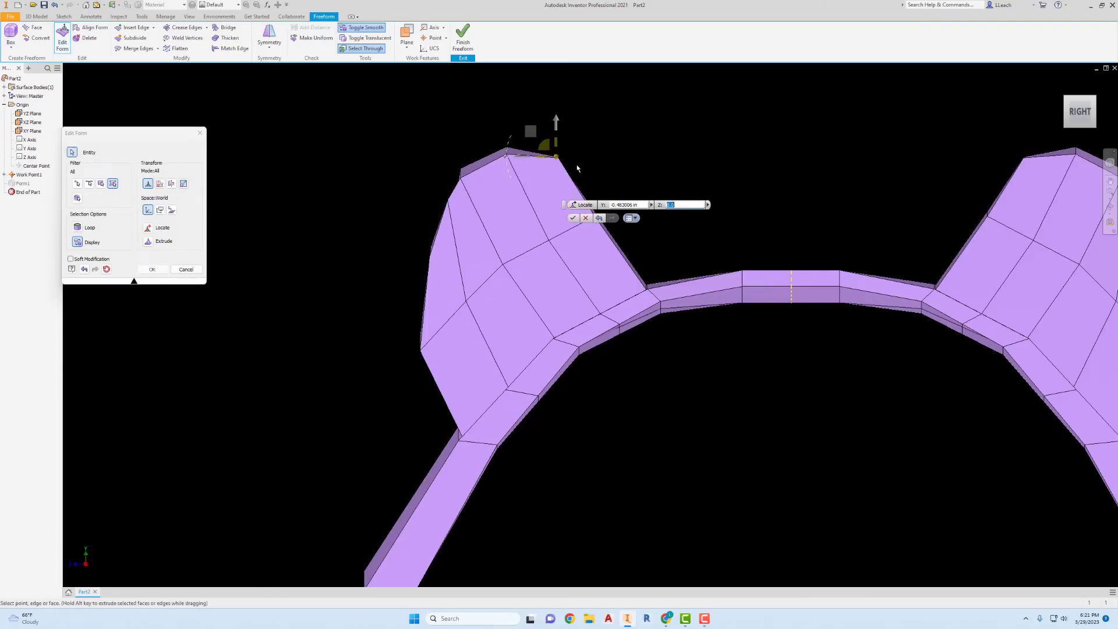
{"action": "left_click_drag", "start_coordinate": [576, 168], "coordinate": [526, 146]}
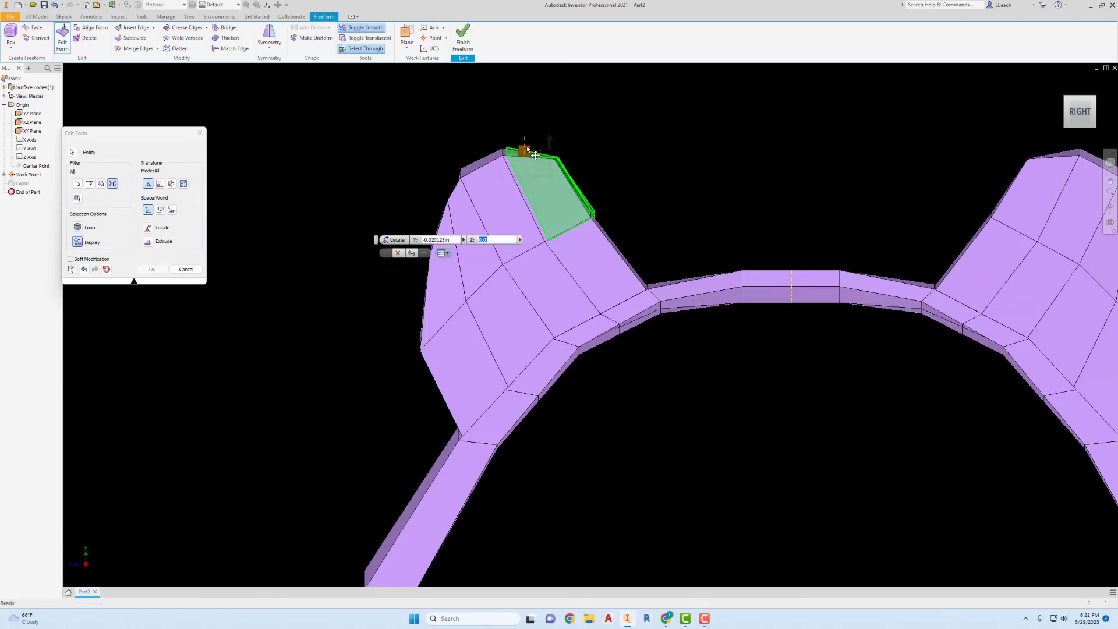
{"action": "left_click", "coordinate": [565, 157]}
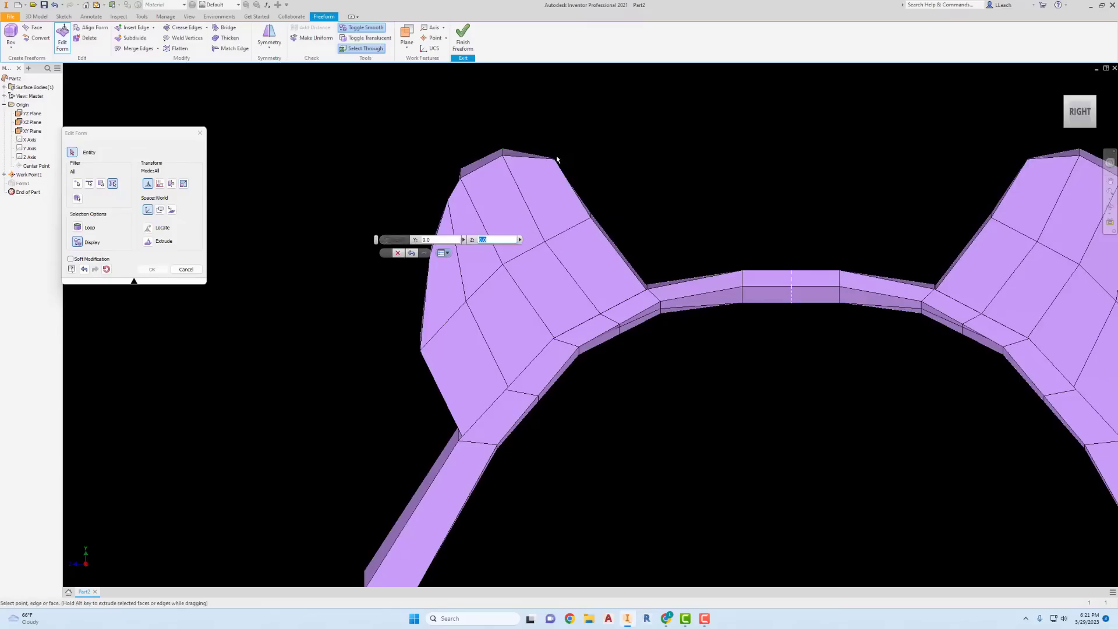
Step: Lower the front points of the ear's inner top corner and top middle, about -0.32 in and -0.28 in along Y
{"action": "left_click", "coordinate": [555, 159]}
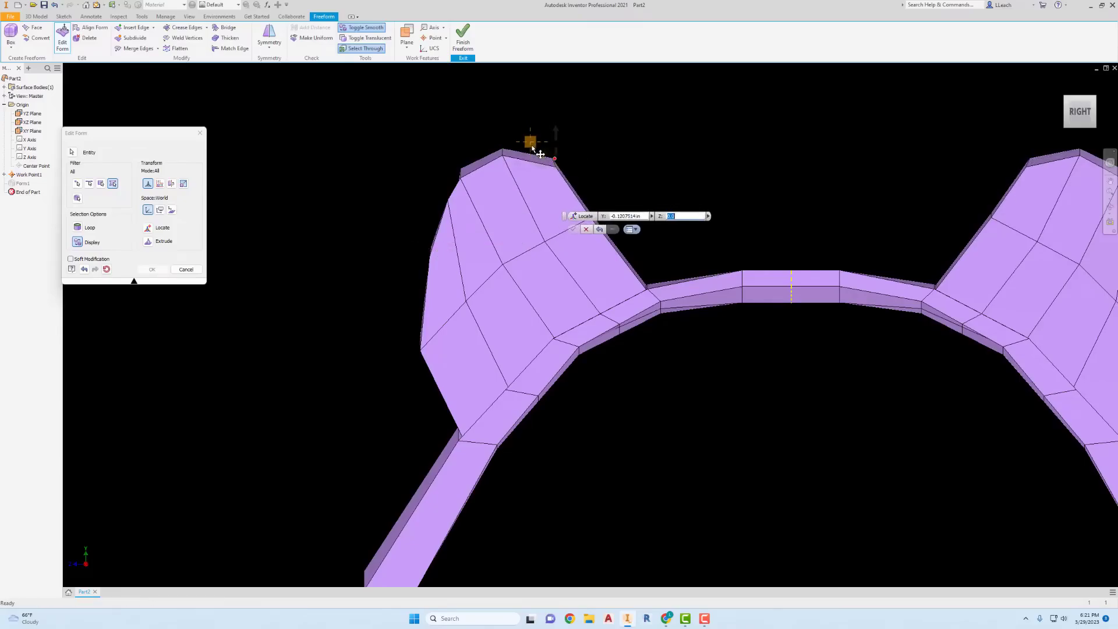
{"action": "left_click", "coordinate": [503, 155], "text": "ctrl"}
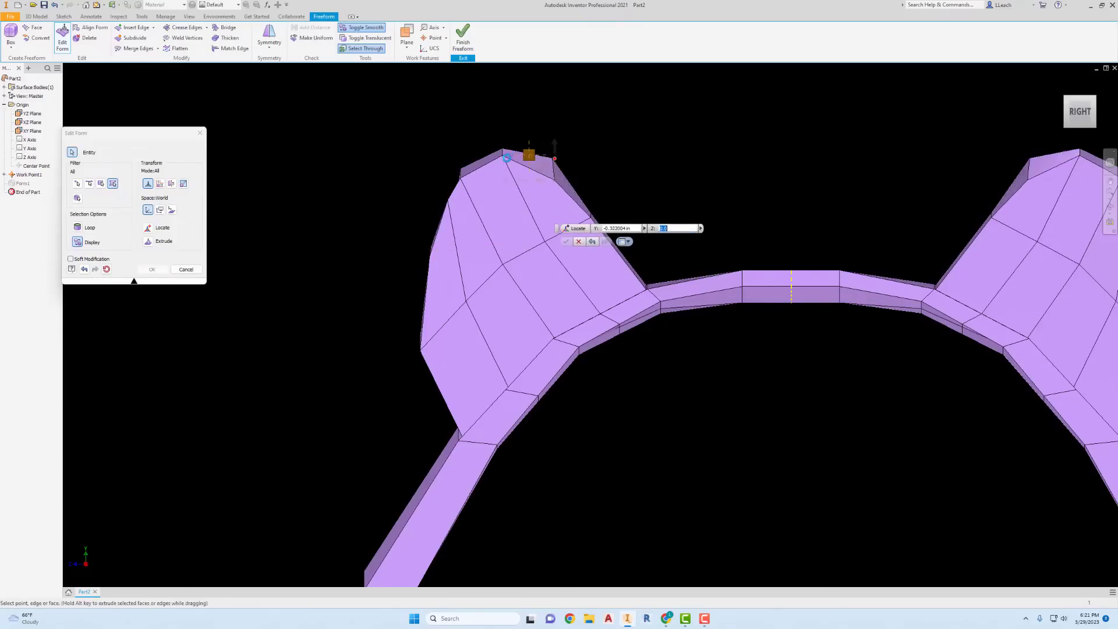
{"action": "left_click", "coordinate": [506, 148]}
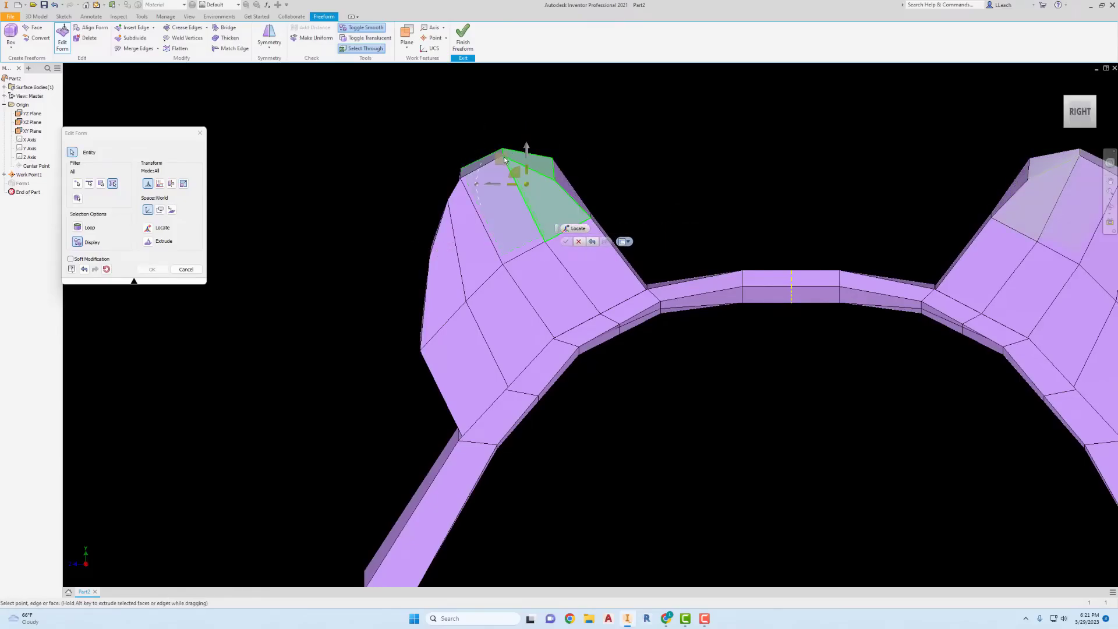
{"action": "left_click", "coordinate": [562, 124]}
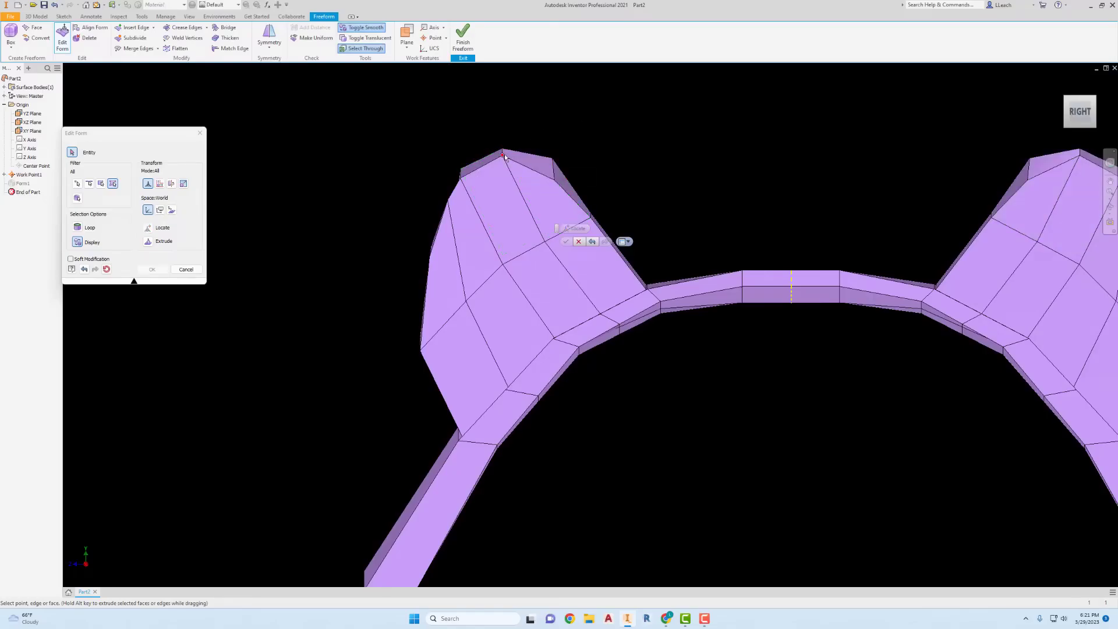
{"action": "left_click", "coordinate": [504, 156]}
{"action": "mouse_move", "coordinate": [480, 137]}
{"action": "left_mouse_down"}
{"action": "mouse_move", "coordinate": [473, 144]}
{"action": "mouse_move", "coordinate": [483, 149]}
{"action": "left_mouse_up"}
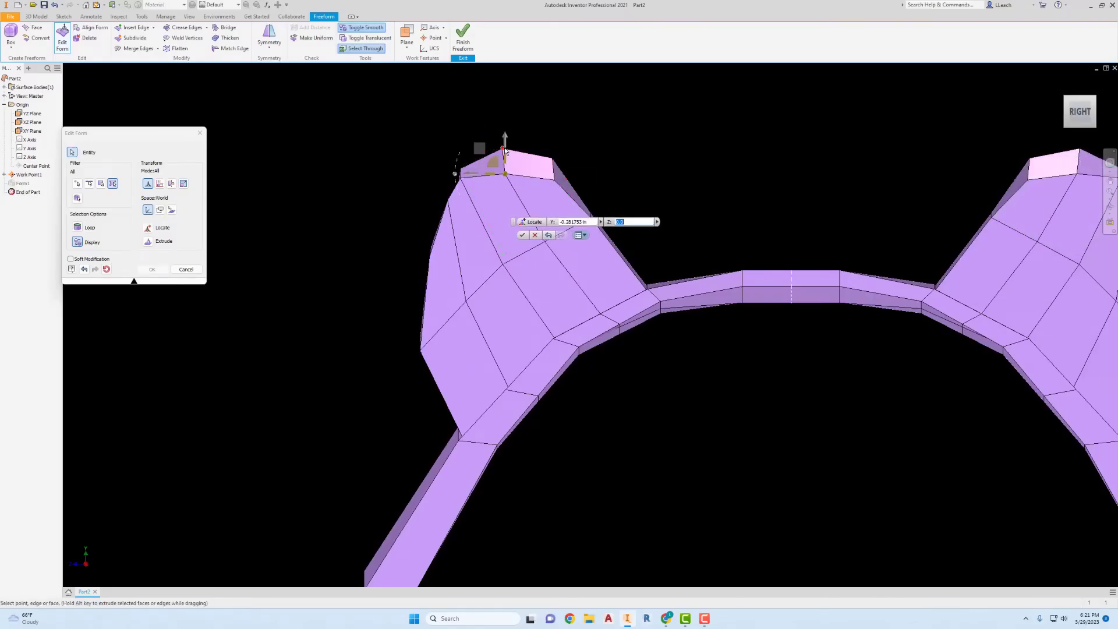
Step: Lower the matching back points of the ear's top middle and inner top corner, about -0.36 in and -0.30 in along Y
{"action": "left_click", "coordinate": [503, 148]}
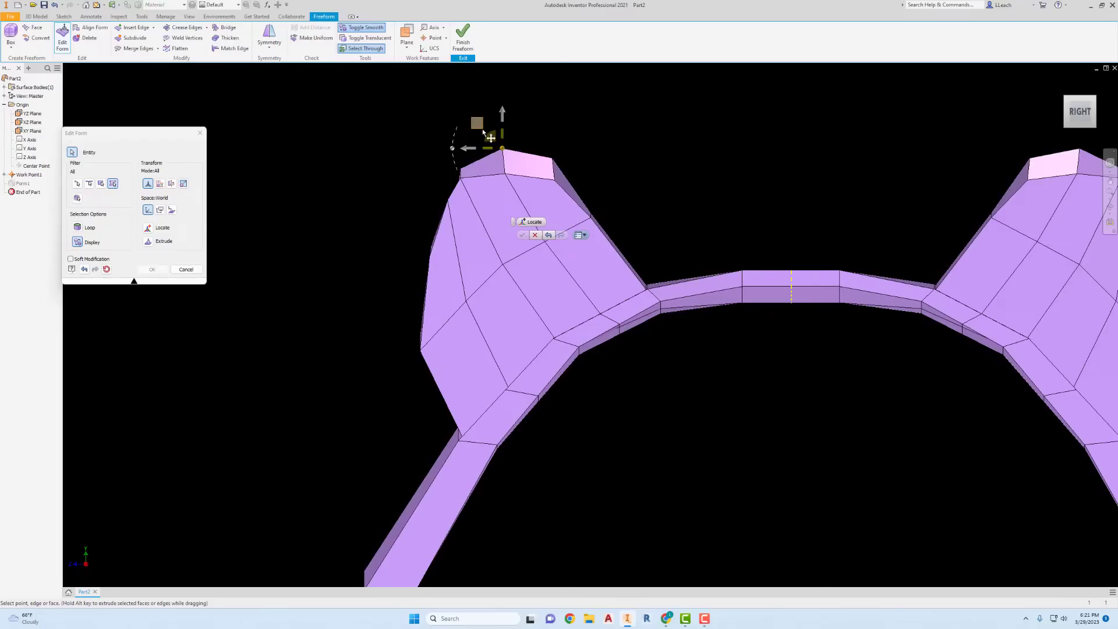
{"action": "left_click_drag", "start_coordinate": [482, 129], "coordinate": [488, 152]}
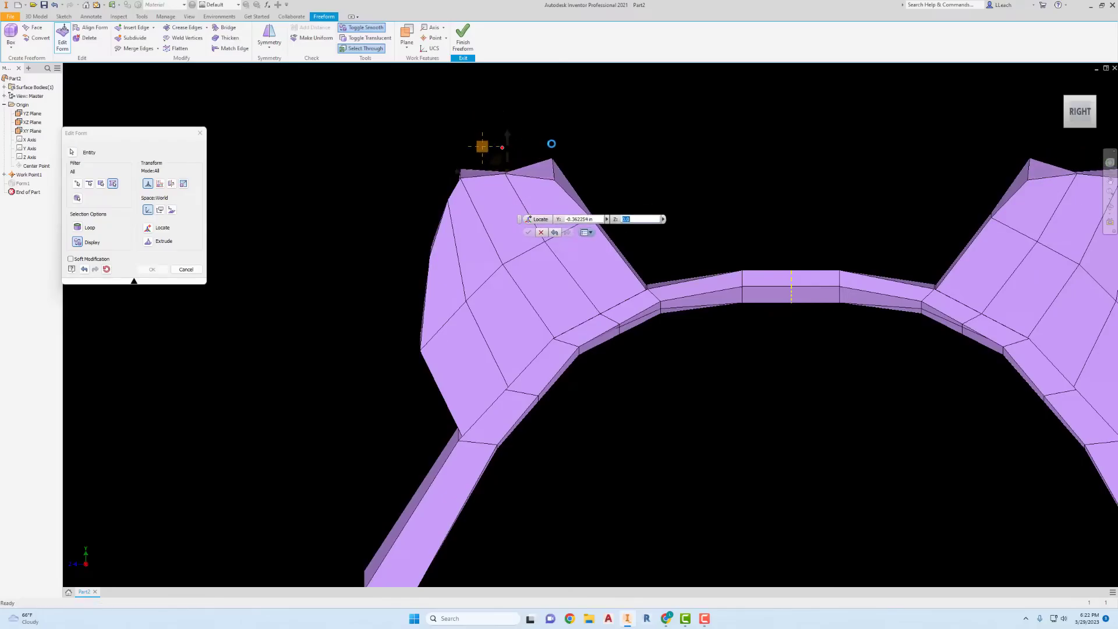
{"action": "left_click", "coordinate": [552, 158]}
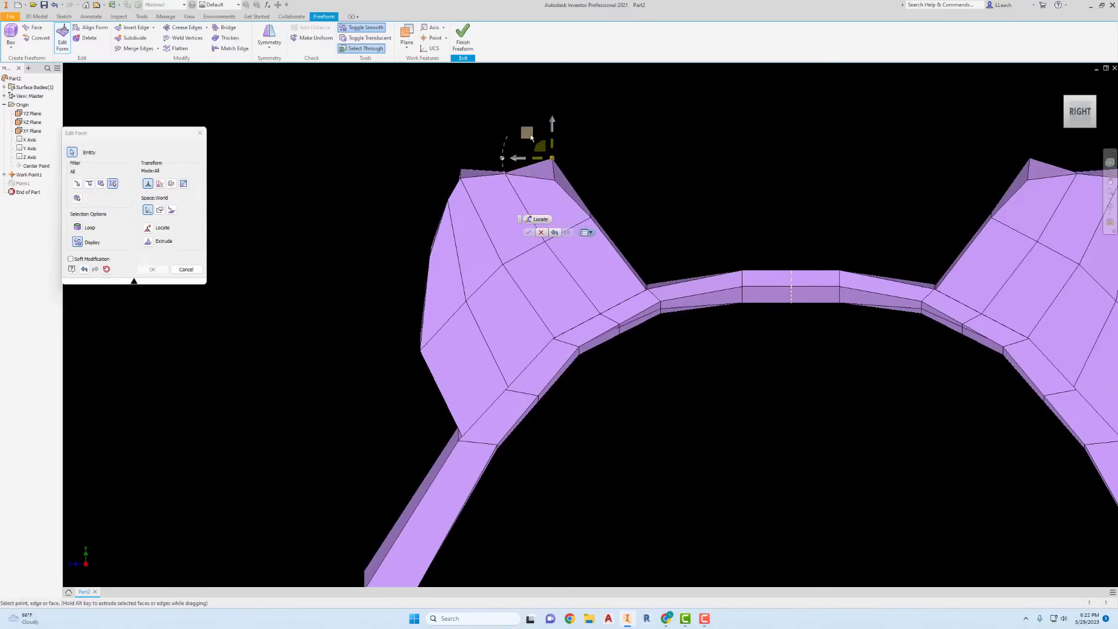
{"action": "left_click_drag", "start_coordinate": [531, 136], "coordinate": [531, 155]}
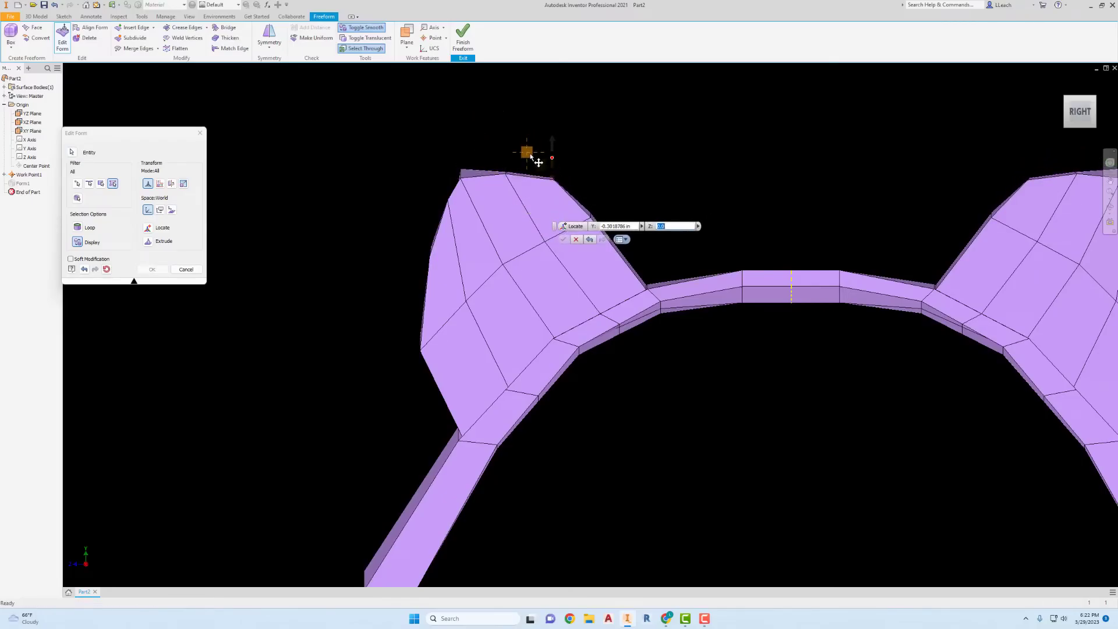
Step: Move the two points midway up the ear's outer edge inward, shifting them about -0.02 in and -0.06 in along Y
{"action": "left_click", "coordinate": [432, 250]}
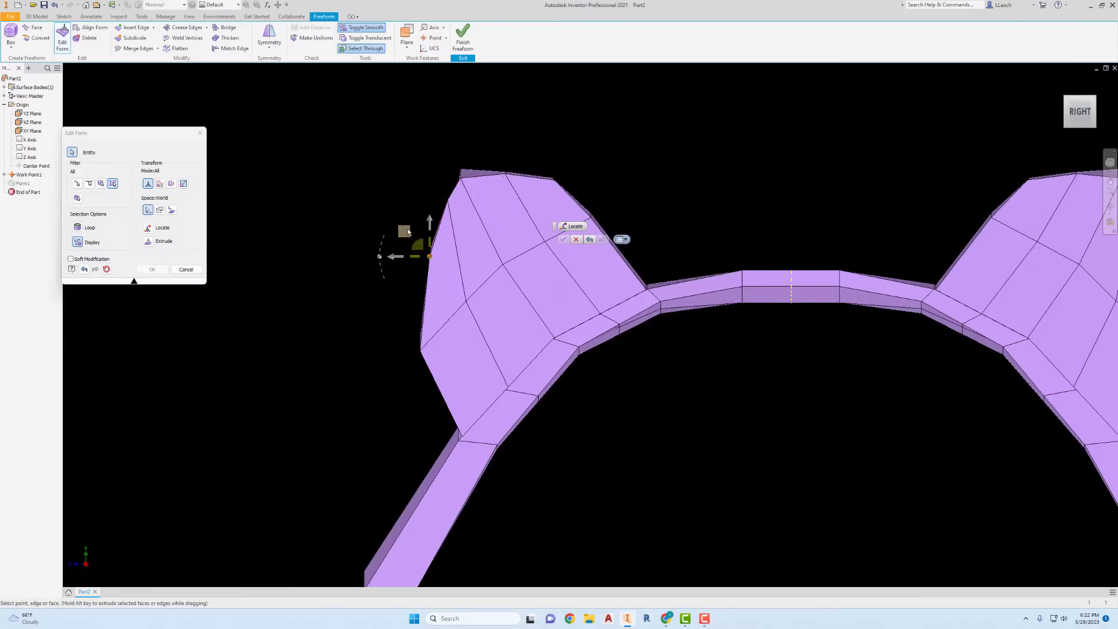
{"action": "left_click_drag", "start_coordinate": [411, 232], "coordinate": [431, 251]}
{"action": "left_click", "coordinate": [411, 233]}
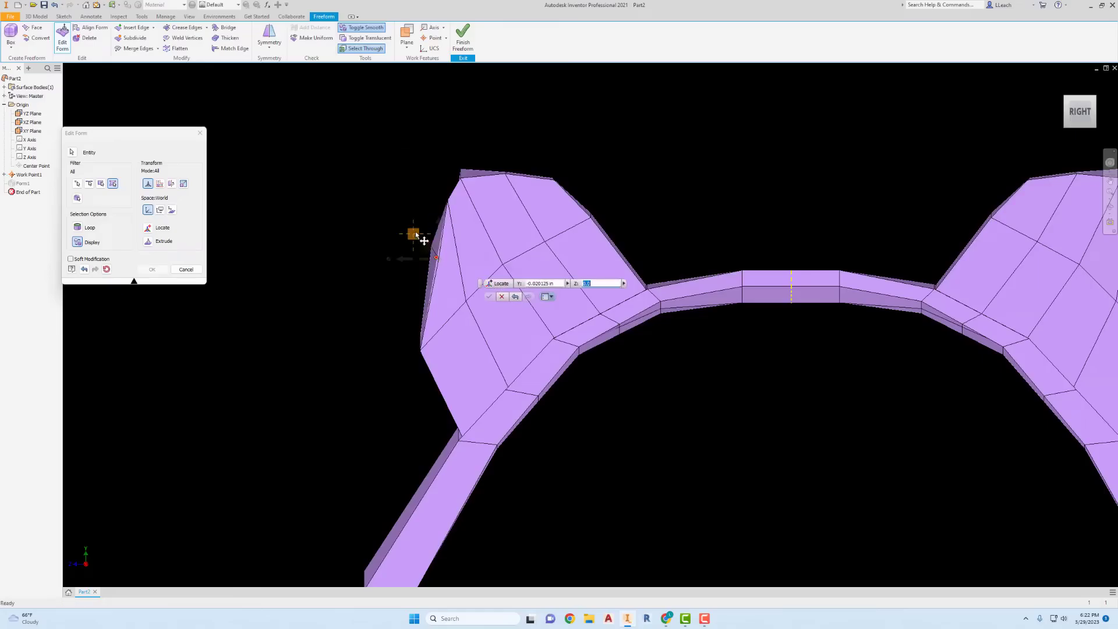
{"action": "left_click", "coordinate": [424, 240]}
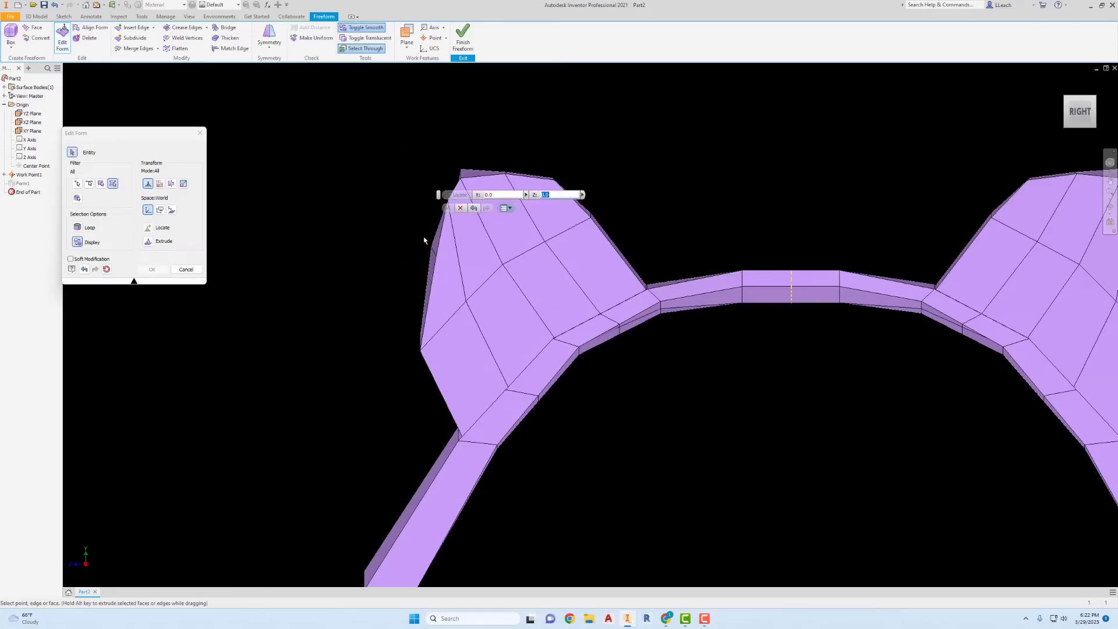
{"action": "left_click", "coordinate": [430, 247]}
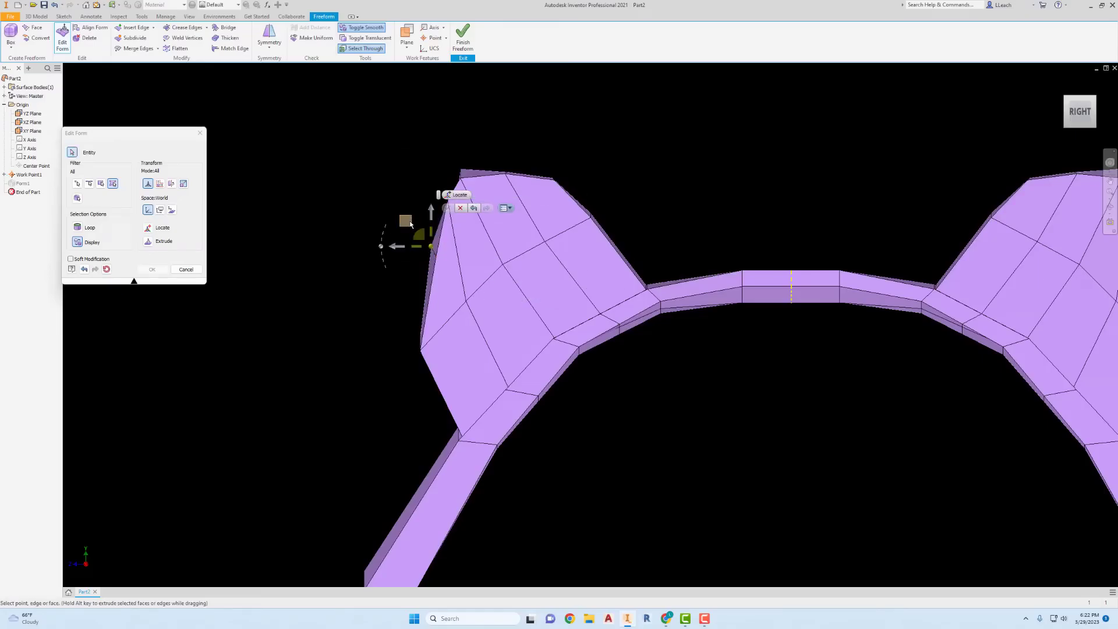
{"action": "left_click", "coordinate": [410, 223]}
Step: Lower the point at the ear's upper outer corner about -0.14 in along Y and switch the form to smooth display
{"action": "scroll", "coordinate": [452, 167], "scroll_direction": "down", "scroll_amount": 4}
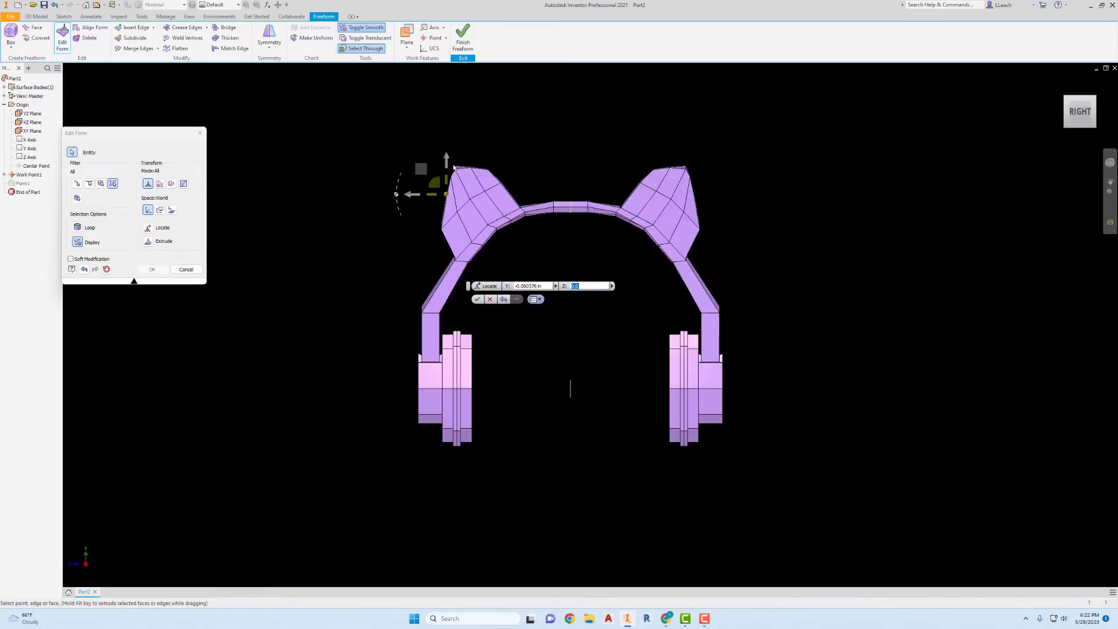
{"action": "scroll", "coordinate": [453, 168], "scroll_direction": "up", "scroll_amount": 5}
{"action": "left_click", "coordinate": [463, 172]}
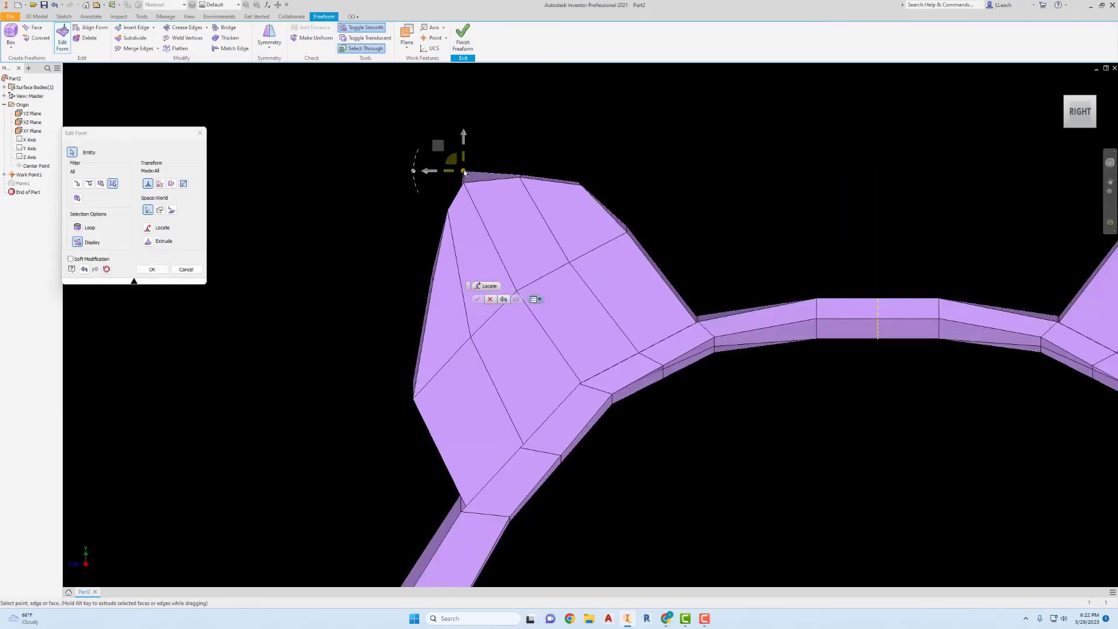
{"action": "left_click", "coordinate": [444, 148]}
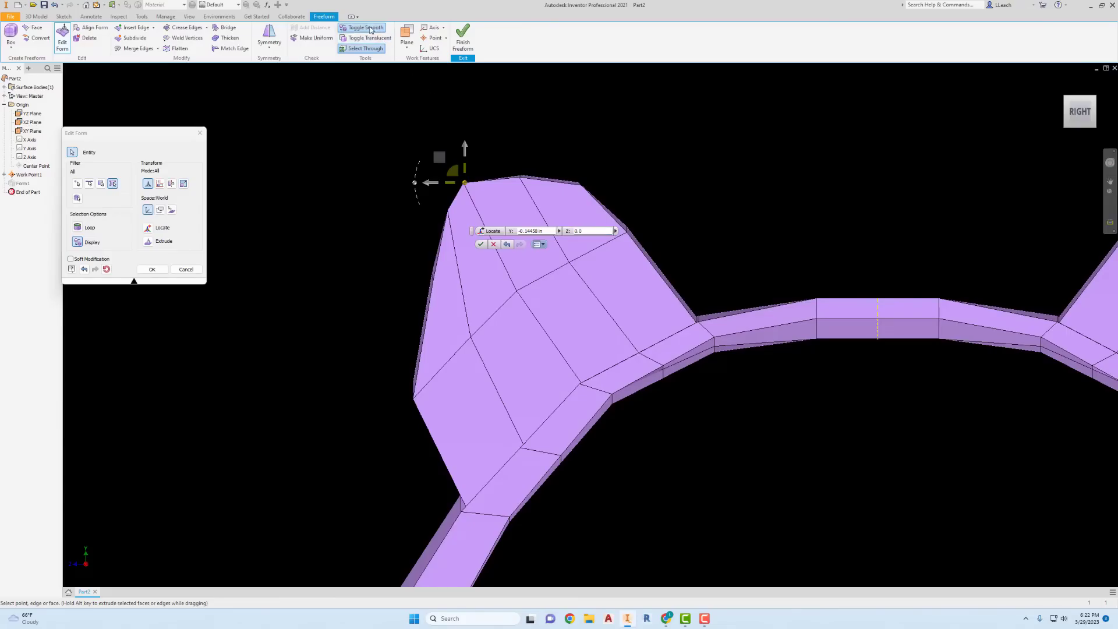
{"action": "key", "text": "Return"}
{"action": "scroll", "coordinate": [487, 240], "scroll_direction": "down", "scroll_amount": 3}
{"action": "scroll", "coordinate": [487, 240], "scroll_direction": "up", "scroll_amount": 1}
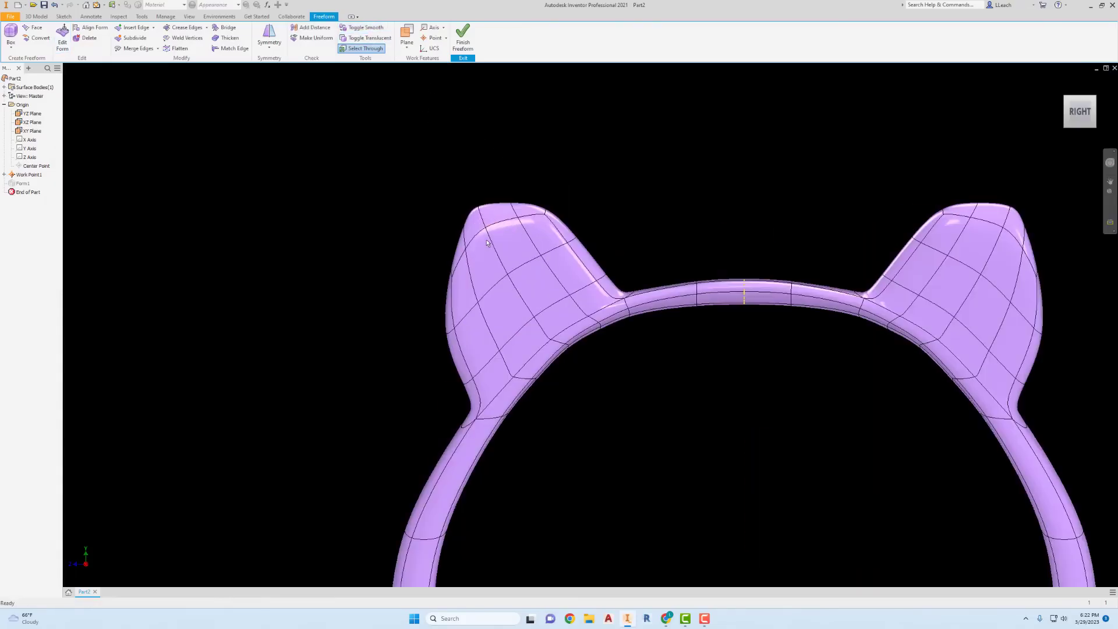
Step: Switch the form to box display and move the ear's upper outer corner outward and up, about 0.29 in along Y
{"action": "left_click", "coordinate": [359, 29]}
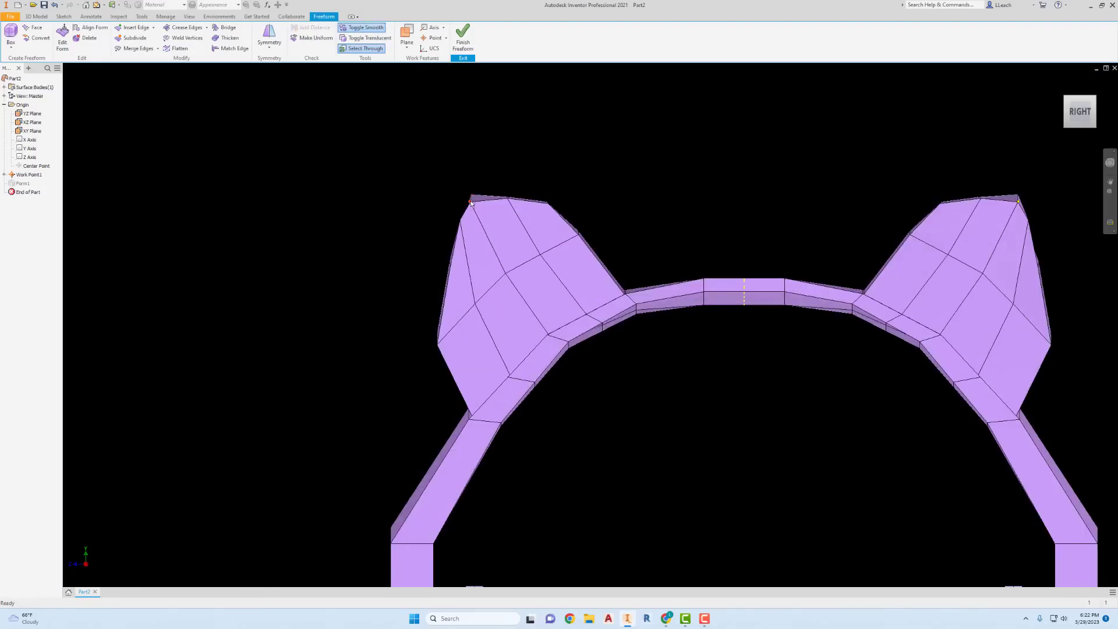
{"action": "left_click", "coordinate": [69, 47]}
{"action": "left_click_drag", "start_coordinate": [440, 174], "coordinate": [437, 159]}
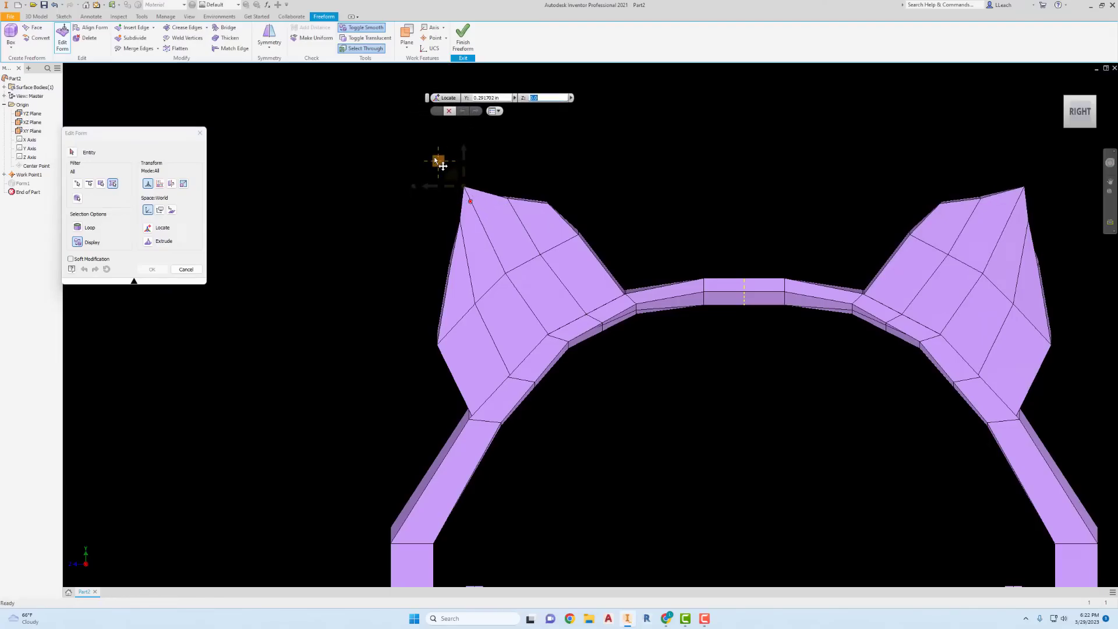
Step: Move the notch point below the ear's tip and the adjoining outer edge outward, the edge about 0.05 in along Y
{"action": "left_click", "coordinate": [459, 221]}
{"action": "left_click_drag", "start_coordinate": [434, 198], "coordinate": [425, 194]}
{"action": "left_click", "coordinate": [452, 267]}
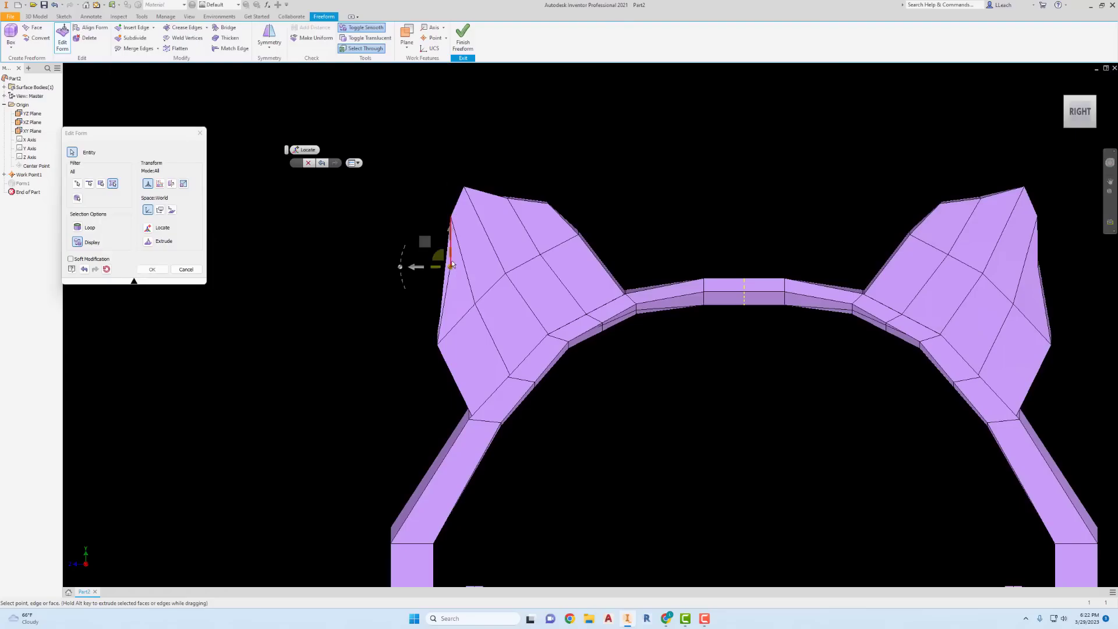
{"action": "left_click_drag", "start_coordinate": [428, 245], "coordinate": [420, 244]}
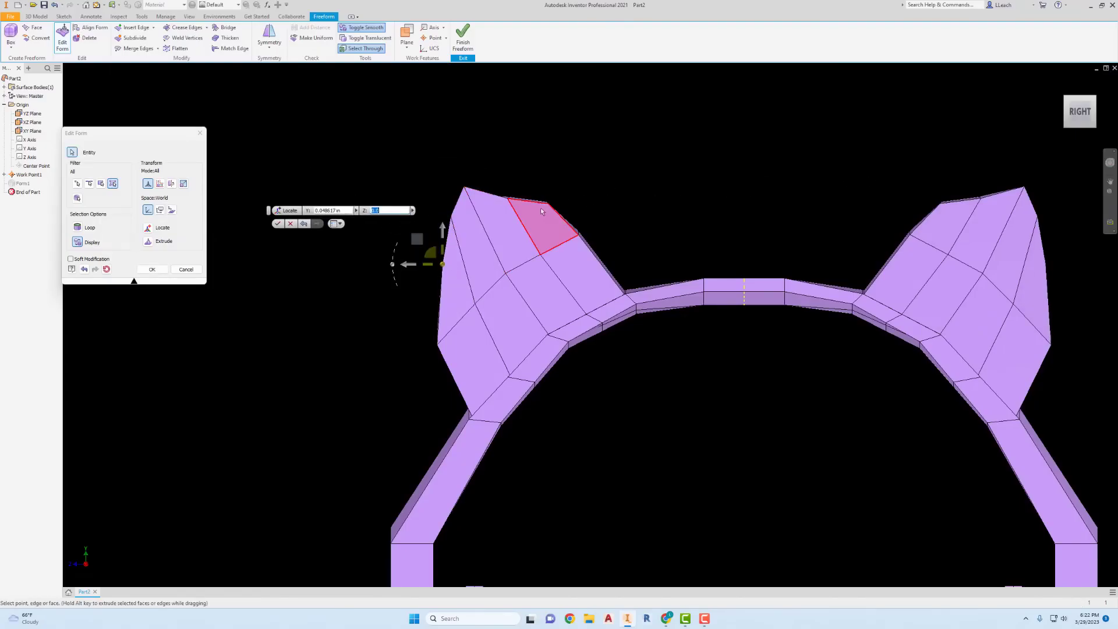
Step: Raise the ear's top middle about 0.12 in along Y, and move the two inner top corner points outward and down about -0.13 and -0.10 in
{"action": "left_click", "coordinate": [508, 200]}
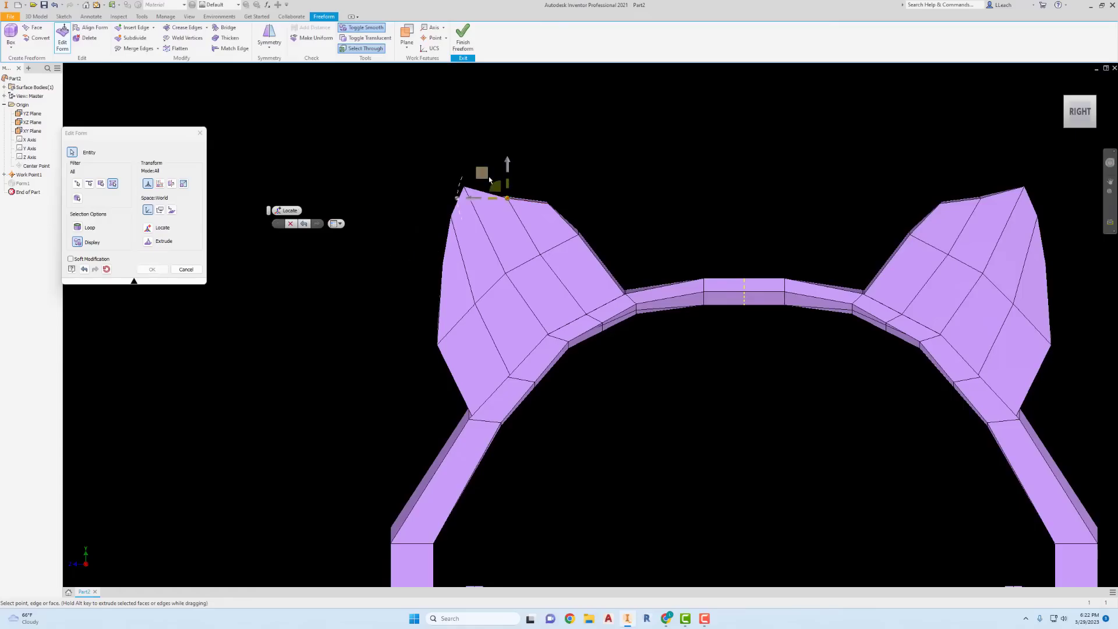
{"action": "left_click_drag", "start_coordinate": [488, 176], "coordinate": [480, 169]}
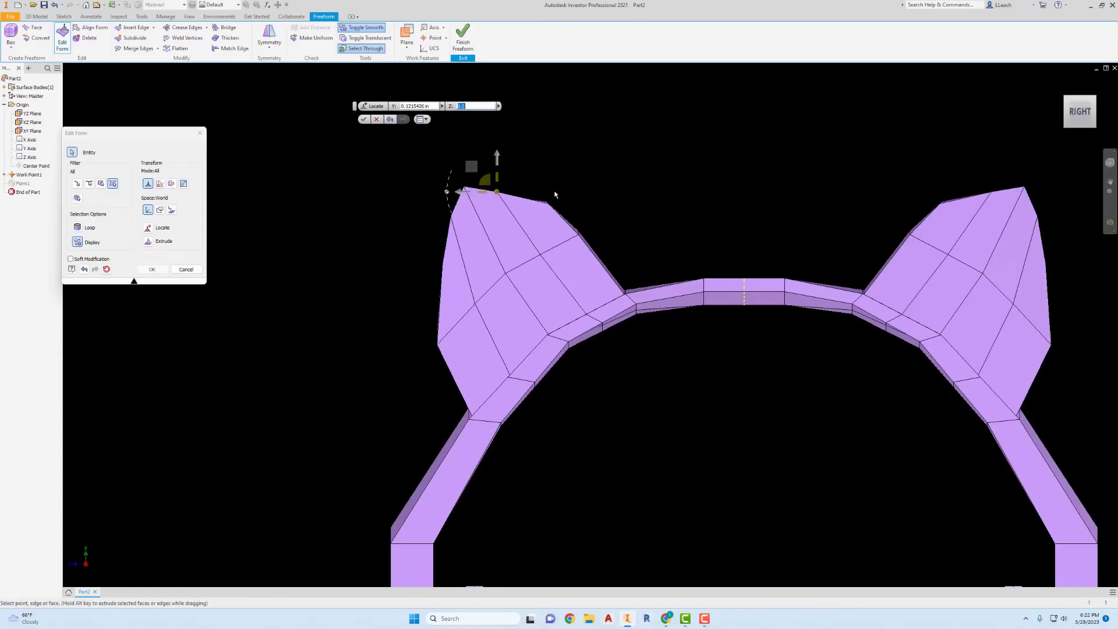
{"action": "scroll", "coordinate": [553, 192], "scroll_direction": "down", "scroll_amount": 4}
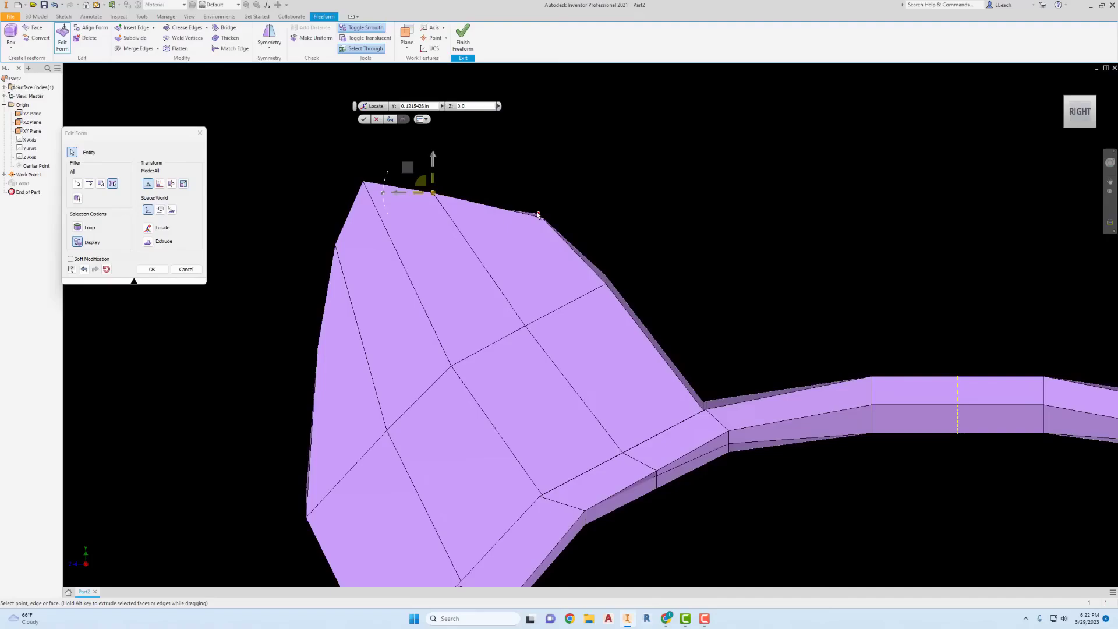
{"action": "left_click", "coordinate": [540, 212]}
{"action": "left_click_drag", "start_coordinate": [519, 191], "coordinate": [520, 195]}
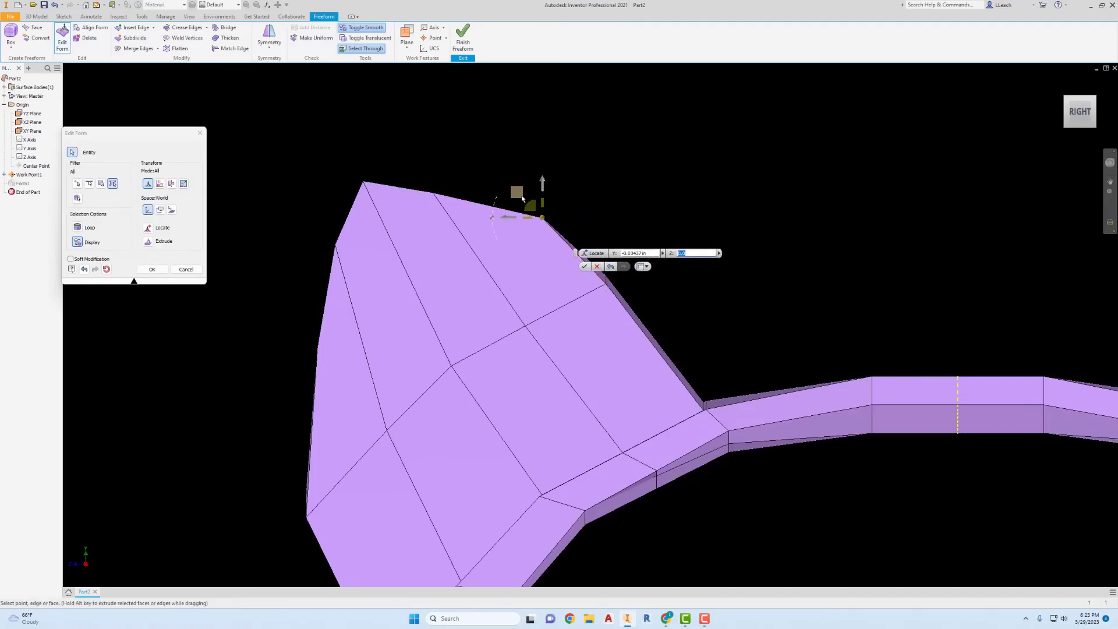
{"action": "left_click_drag", "start_coordinate": [517, 194], "coordinate": [499, 203]}
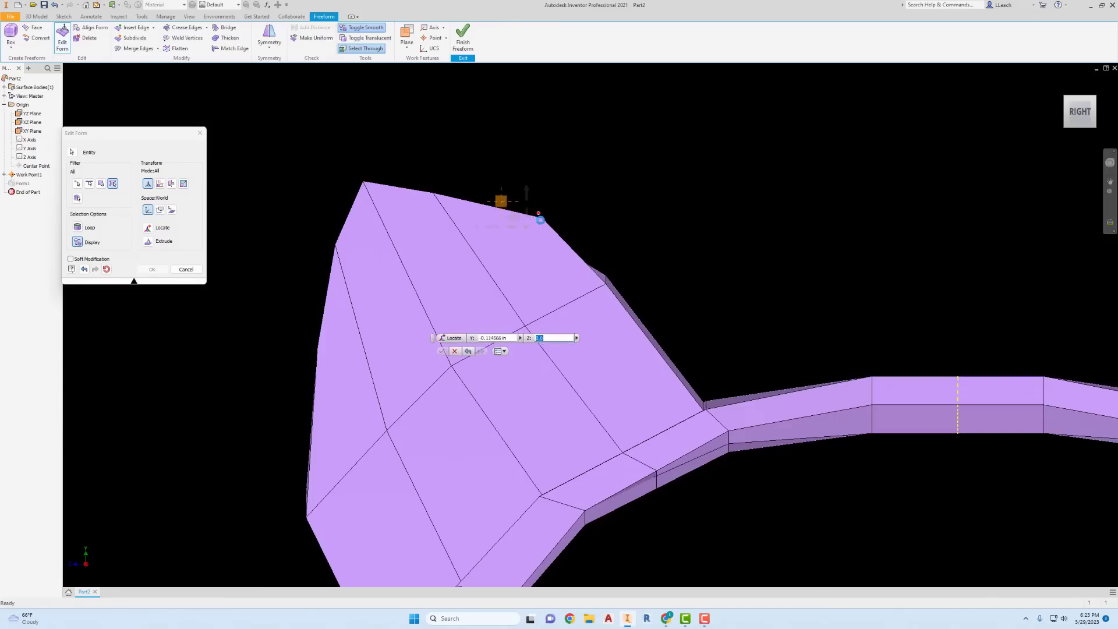
{"action": "left_click_drag", "start_coordinate": [520, 194], "coordinate": [507, 207]}
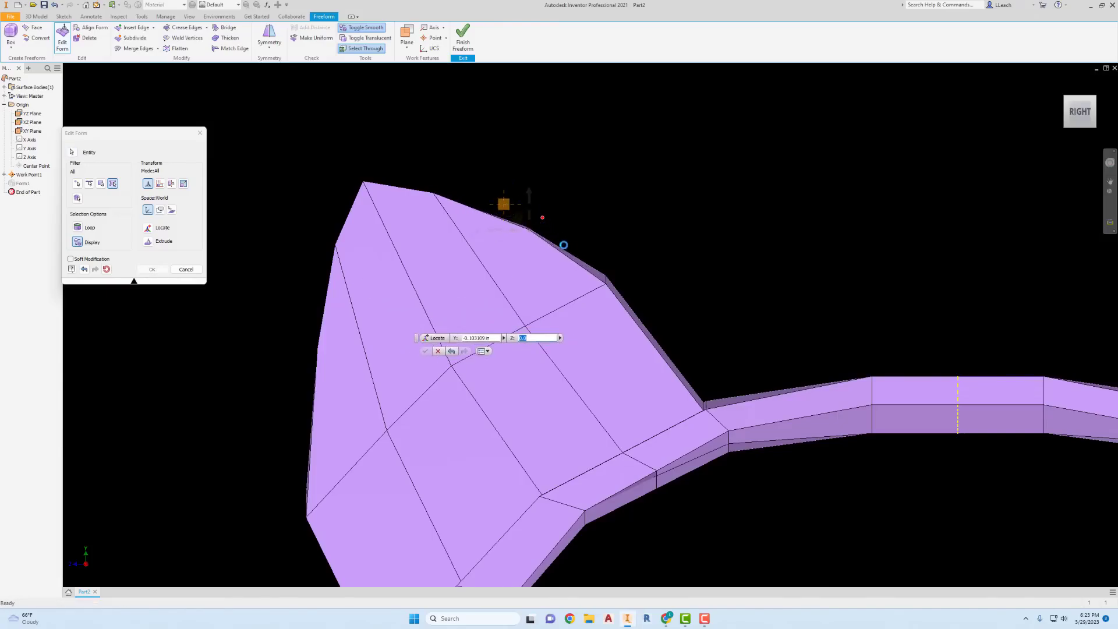
Step: Raise the point midway along the ear's inner edge about 0.05 in along Y and switch the form to smooth display
{"action": "left_click", "coordinate": [607, 285]}
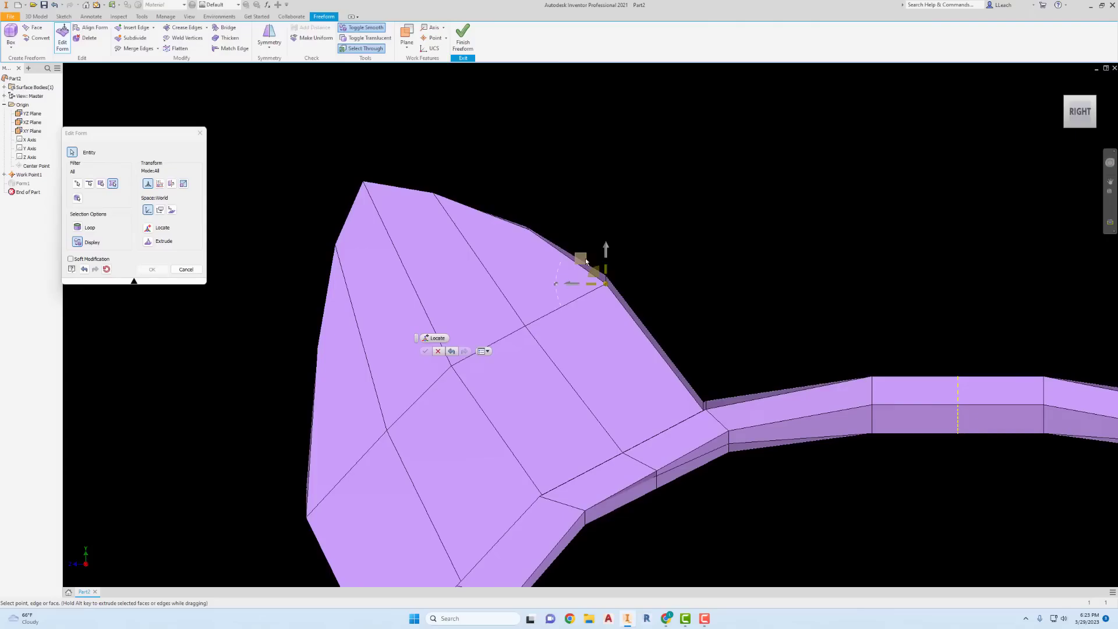
{"action": "left_click_drag", "start_coordinate": [585, 261], "coordinate": [586, 255]}
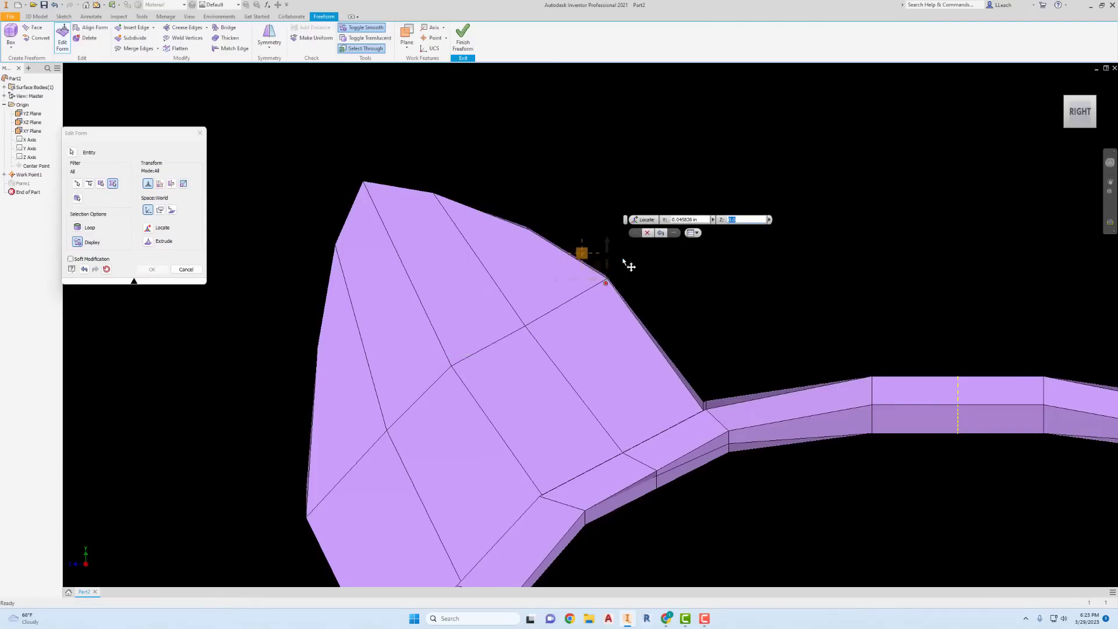
{"action": "left_click", "coordinate": [358, 27]}
{"action": "scroll", "coordinate": [540, 266], "scroll_direction": "up", "scroll_amount": 5}
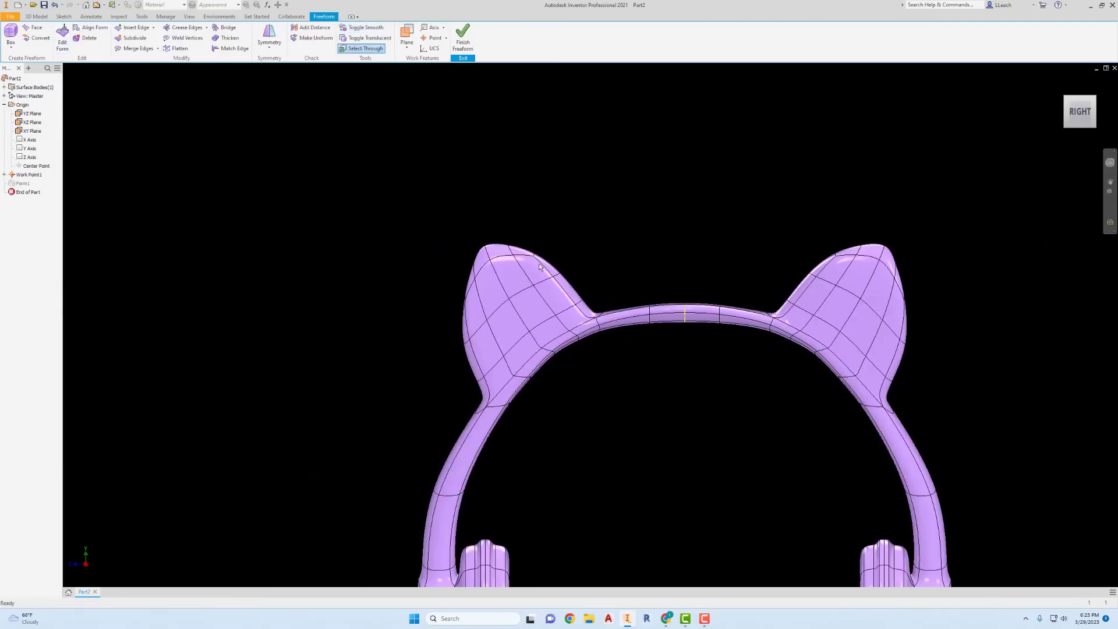
{"action": "scroll", "coordinate": [540, 266], "scroll_direction": "up", "scroll_amount": 3}
{"action": "scroll", "coordinate": [664, 250], "scroll_direction": "up", "scroll_amount": 2}
{"action": "scroll", "coordinate": [664, 249], "scroll_direction": "down", "scroll_amount": 4}
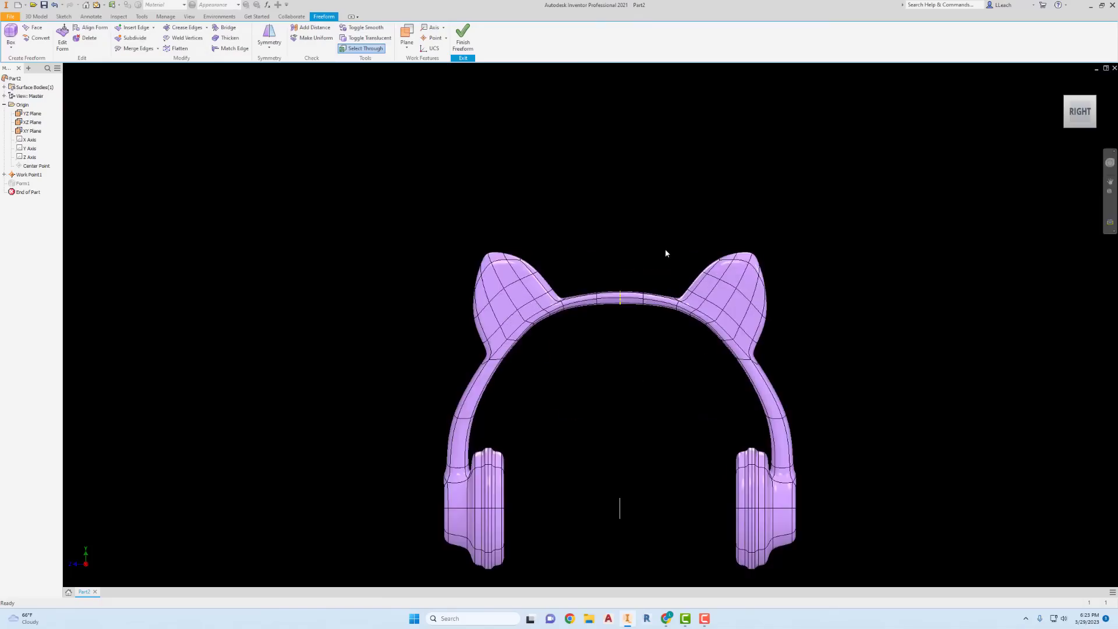
{"action": "scroll", "coordinate": [665, 250], "scroll_direction": "down", "scroll_amount": 3}
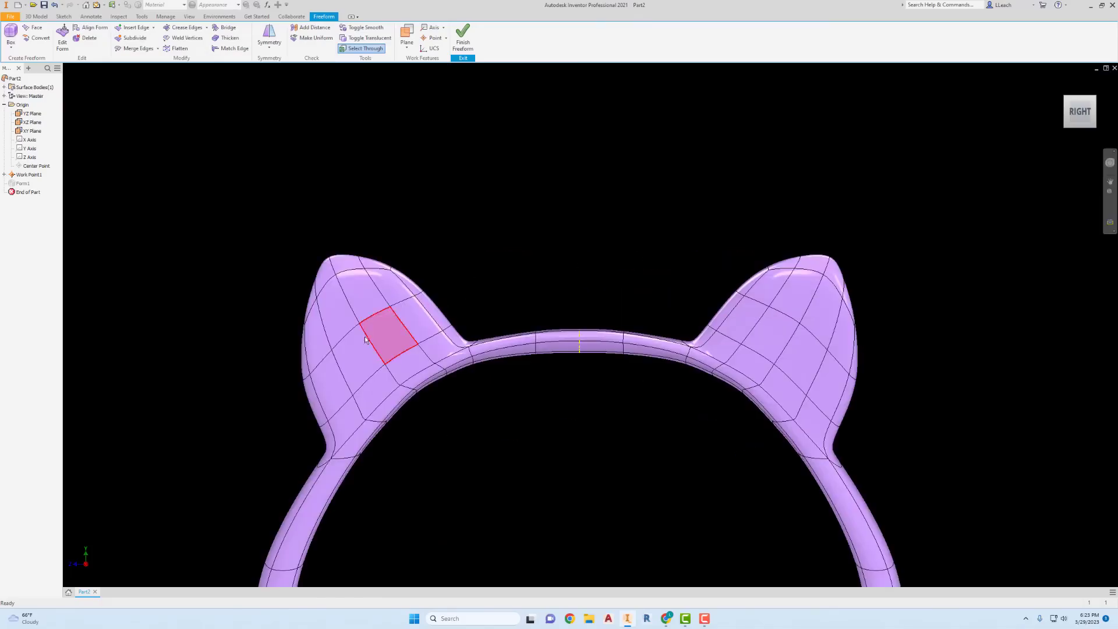
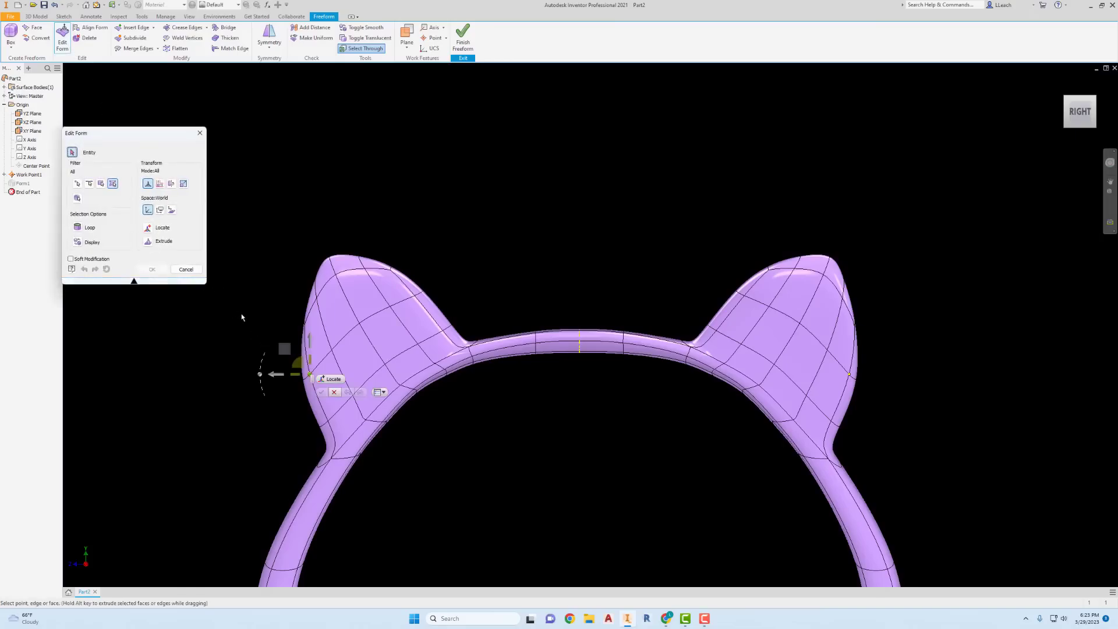
Step: Move the ear's lower outer edge inward along Z and its inner side edge outward along Z
{"action": "left_click_drag", "start_coordinate": [273, 332], "coordinate": [299, 376]}
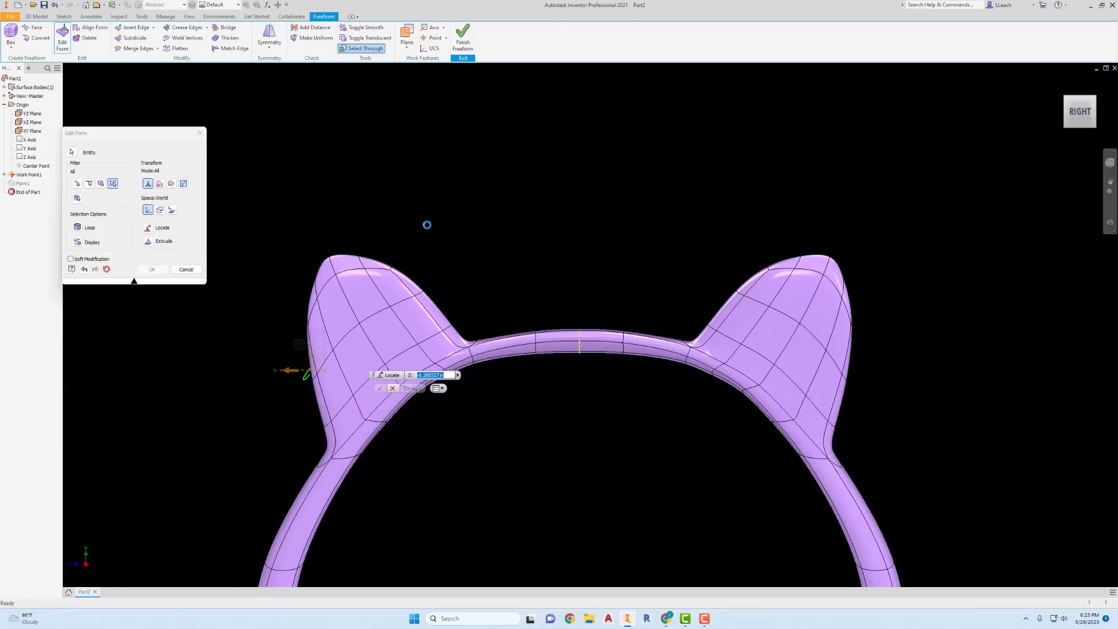
{"action": "left_click_drag", "start_coordinate": [380, 244], "coordinate": [376, 297]}
{"action": "left_click", "coordinate": [404, 266]}
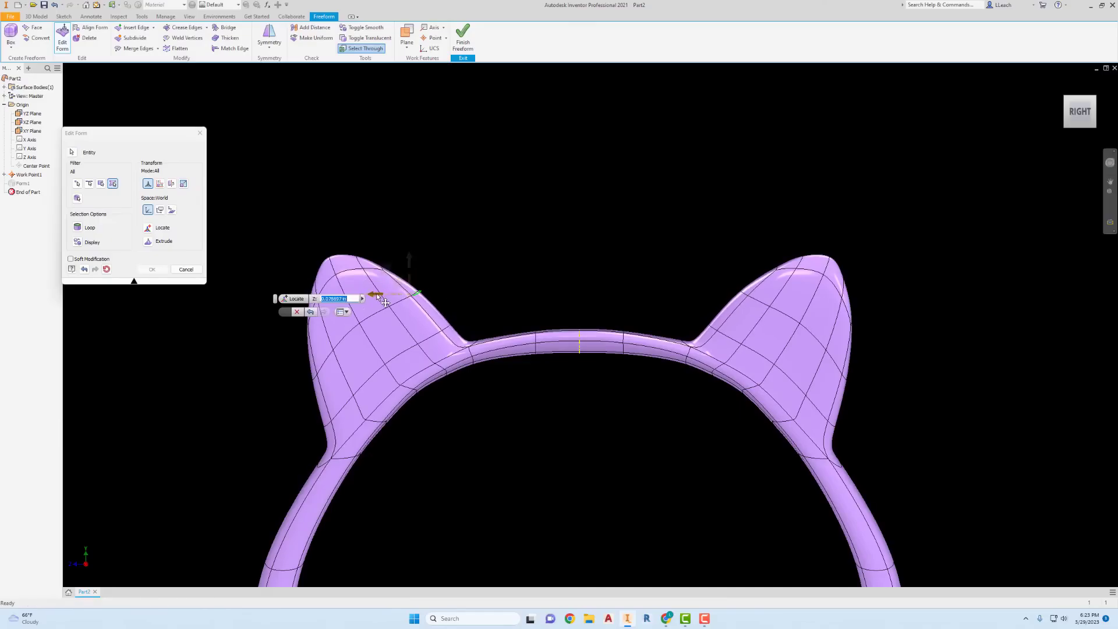
Step: Clear the ear selection and close the form editing
{"action": "left_click", "coordinate": [346, 213]}
{"action": "scroll", "coordinate": [486, 208], "scroll_direction": "down", "scroll_amount": 3}
{"action": "scroll", "coordinate": [487, 206], "scroll_direction": "up", "scroll_amount": 4}
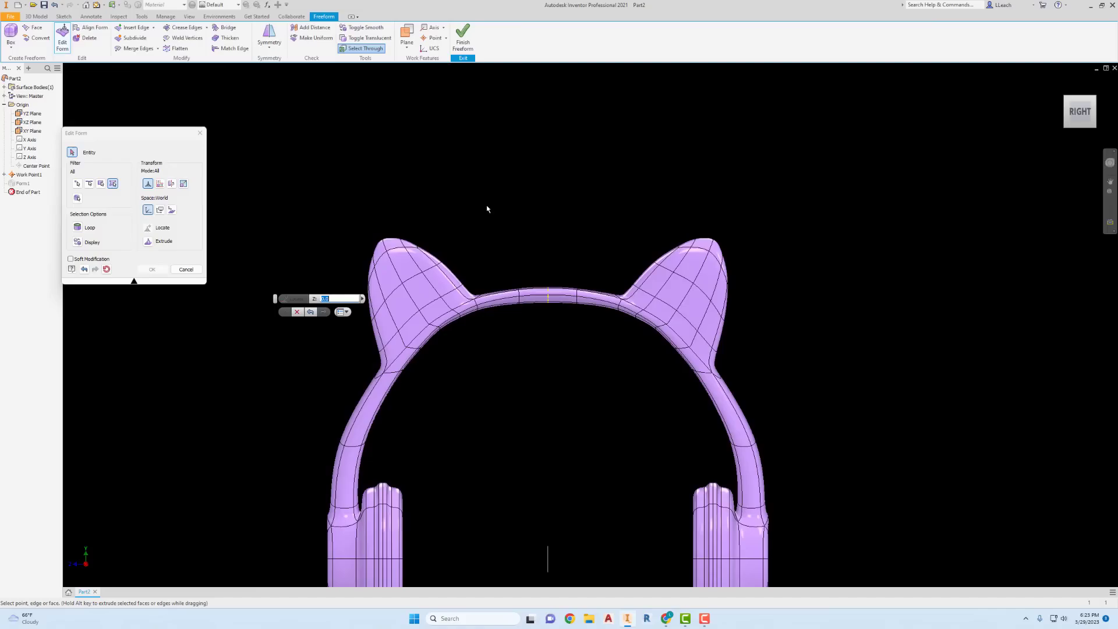
{"action": "scroll", "coordinate": [487, 208], "scroll_direction": "up", "scroll_amount": 3}
{"action": "scroll", "coordinate": [487, 208], "scroll_direction": "down", "scroll_amount": 3}
{"action": "scroll", "coordinate": [483, 205], "scroll_direction": "up", "scroll_amount": 2}
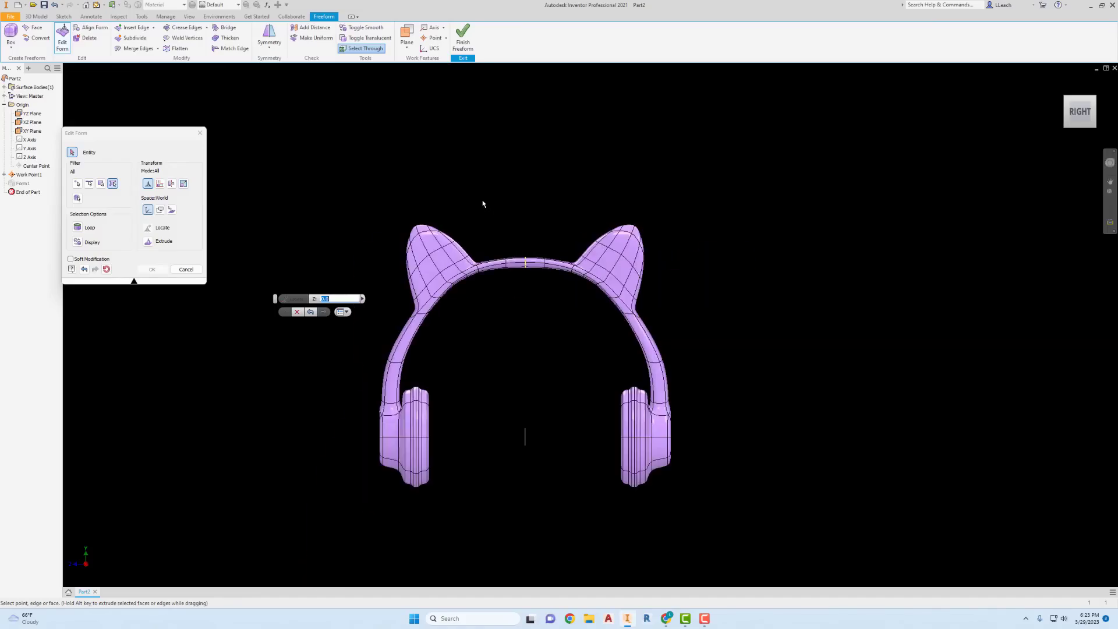
{"action": "left_click", "coordinate": [299, 312]}
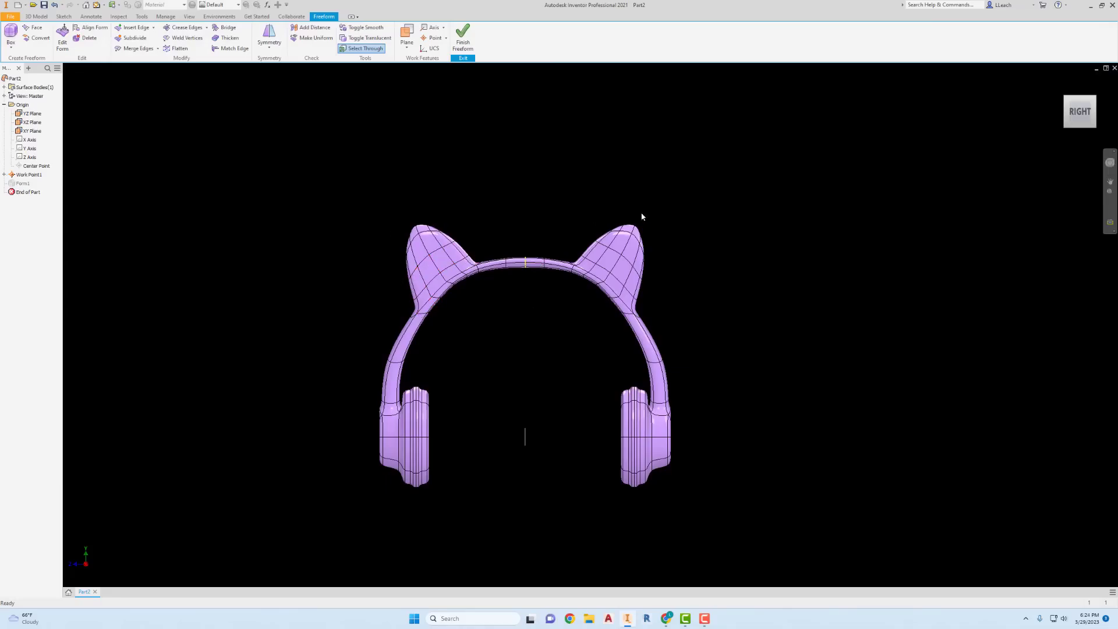
Step: Check the ears and headband in the front, top and right views, and finish the freeform
{"action": "left_click", "coordinate": [1060, 83]}
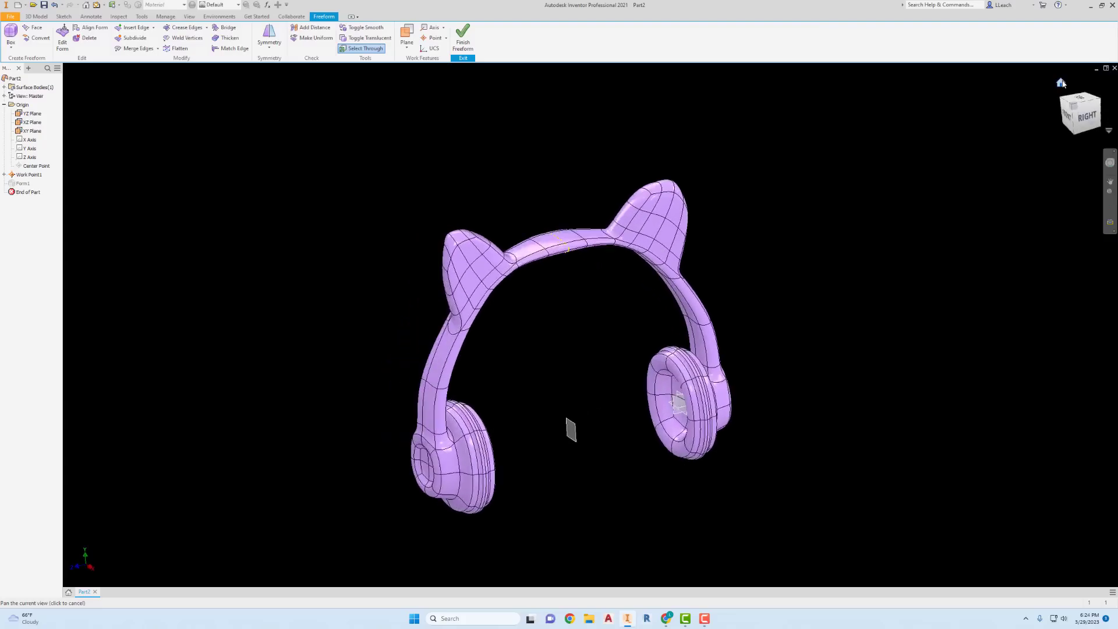
{"action": "left_click", "coordinate": [1068, 118]}
{"action": "scroll", "coordinate": [516, 277], "scroll_direction": "up", "scroll_amount": 3}
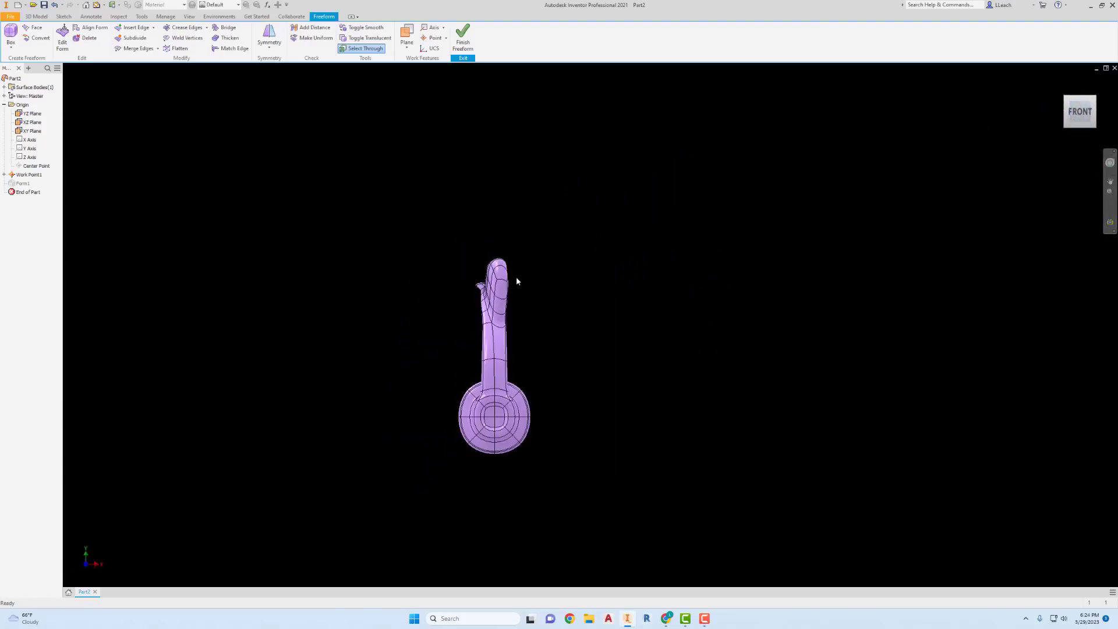
{"action": "scroll", "coordinate": [516, 277], "scroll_direction": "down", "scroll_amount": 3}
{"action": "scroll", "coordinate": [492, 288], "scroll_direction": "down", "scroll_amount": 2}
{"action": "scroll", "coordinate": [489, 282], "scroll_direction": "up", "scroll_amount": 1}
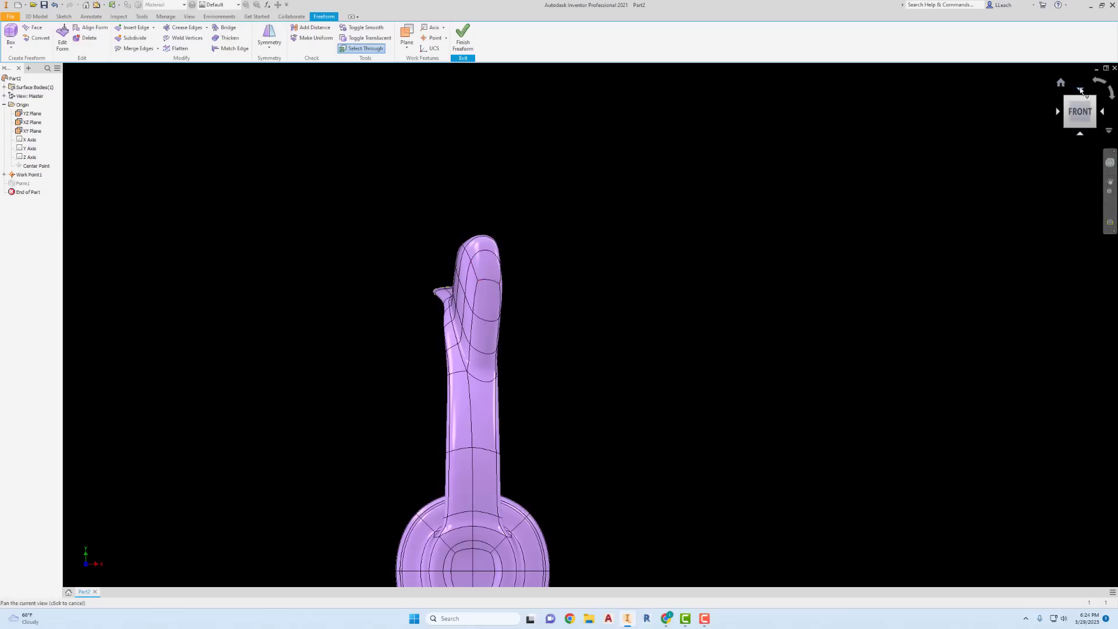
{"action": "left_click", "coordinate": [1080, 90]}
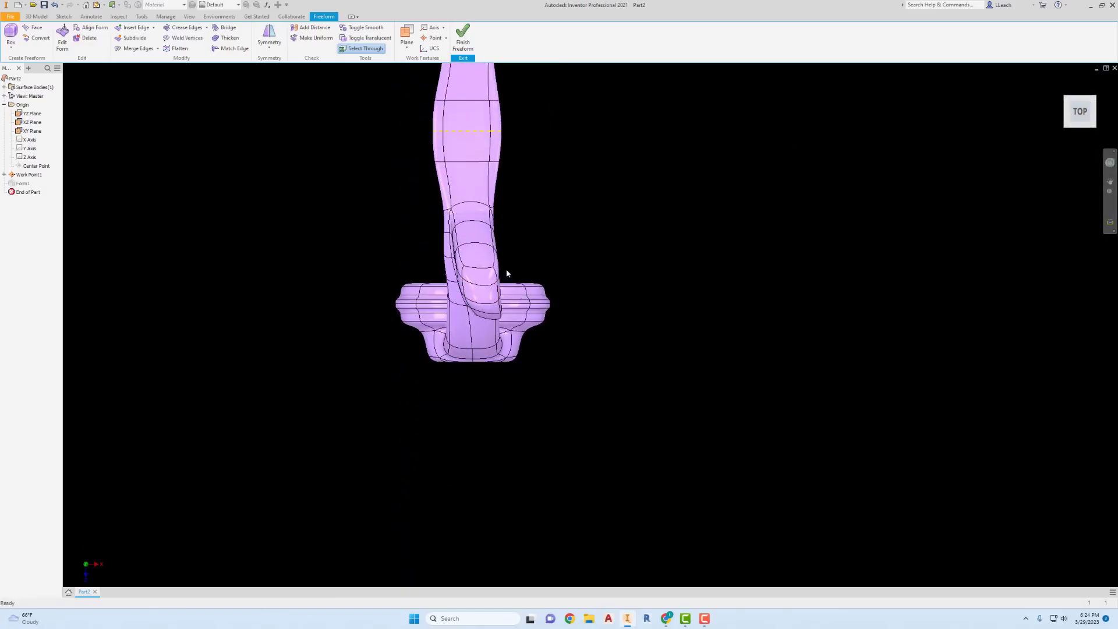
{"action": "scroll", "coordinate": [512, 257], "scroll_direction": "down", "scroll_amount": 2}
{"action": "scroll", "coordinate": [511, 258], "scroll_direction": "up", "scroll_amount": 1}
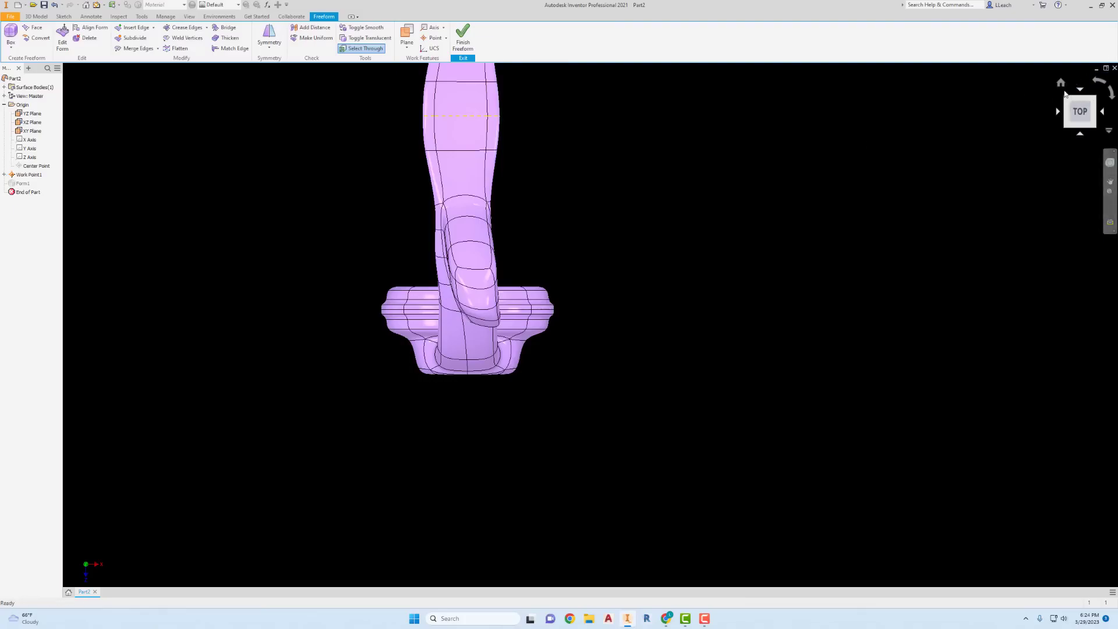
{"action": "left_click", "coordinate": [1060, 85]}
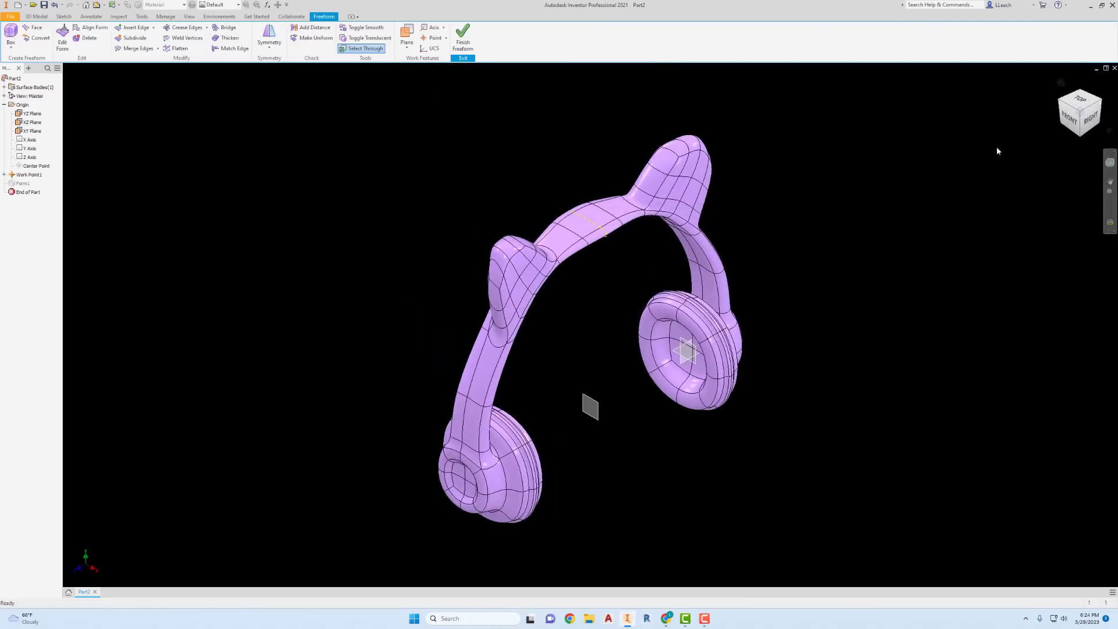
{"action": "left_click", "coordinate": [1088, 121]}
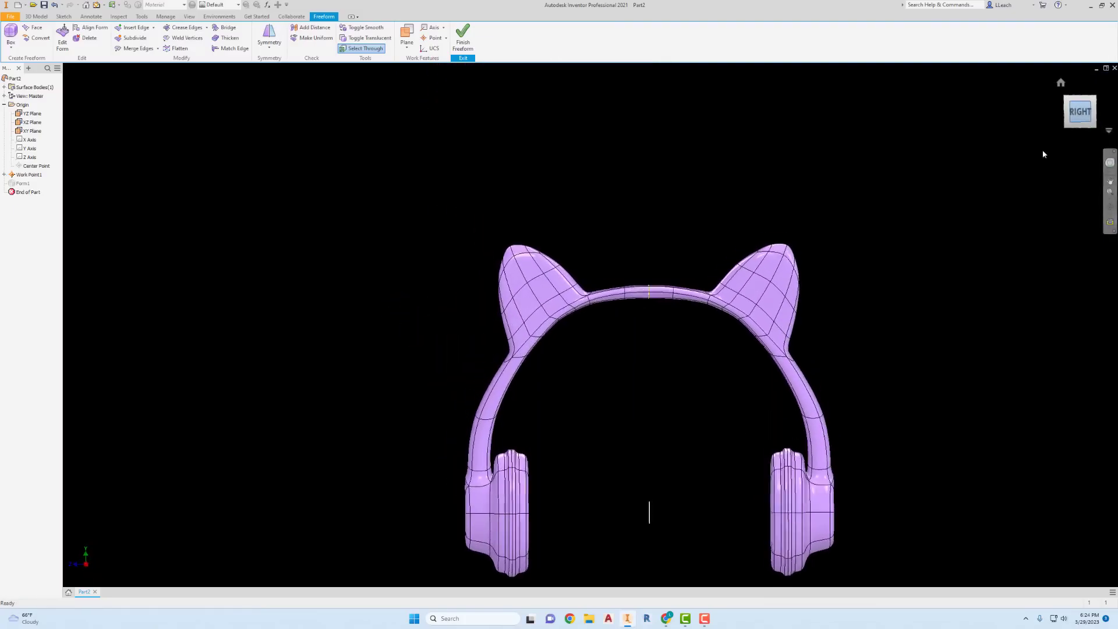
{"action": "middle_click_drag", "start_coordinate": [809, 158], "coordinate": [787, 146]}
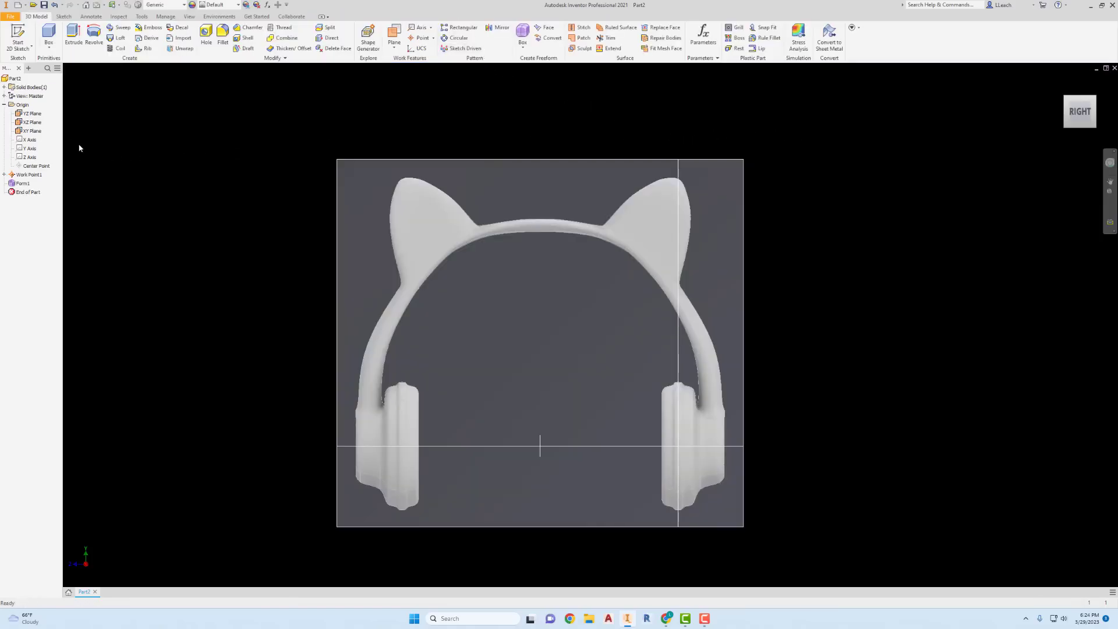
Step: Hide the YZ, XZ and XY origin planes
{"action": "left_click", "coordinate": [28, 115]}
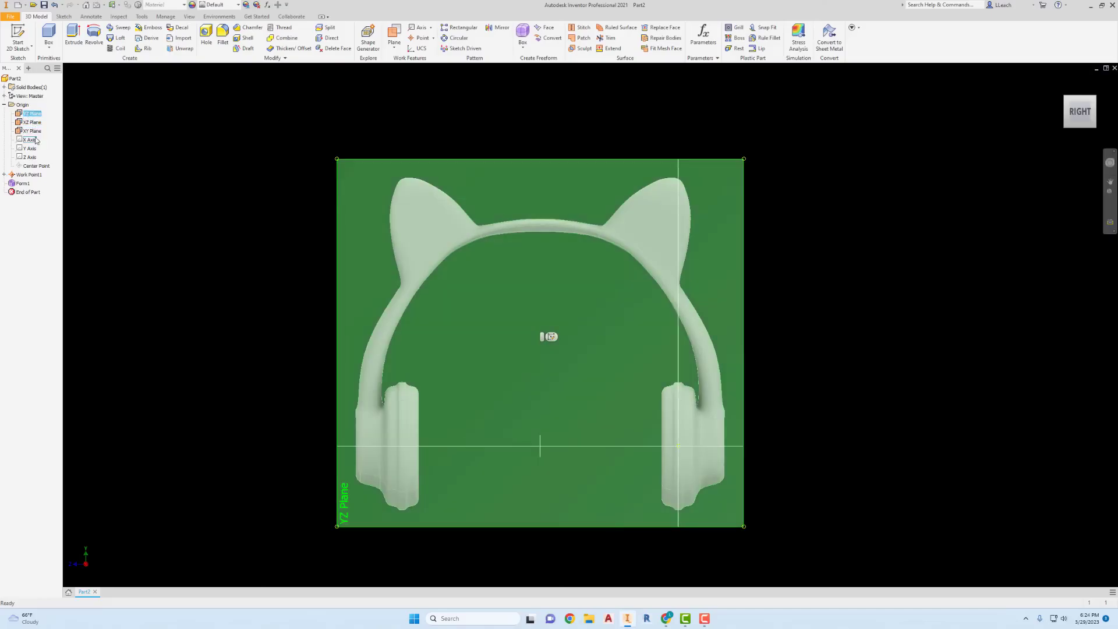
{"action": "right_click", "coordinate": [28, 114]}
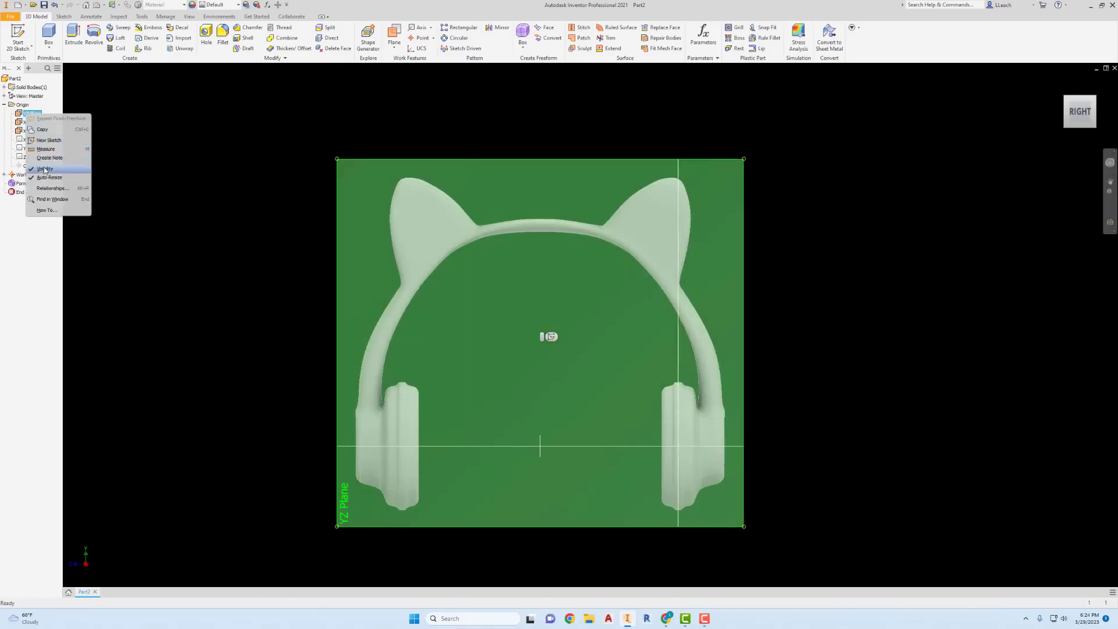
{"action": "left_click", "coordinate": [44, 169]}
{"action": "right_click", "coordinate": [26, 121]}
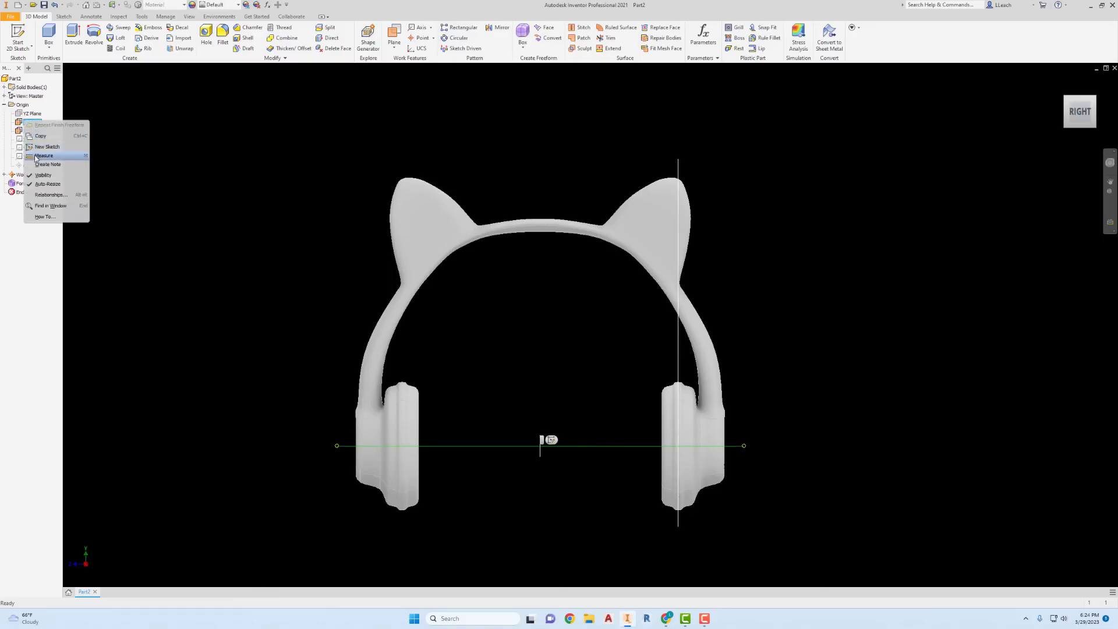
{"action": "left_click", "coordinate": [43, 175]}
{"action": "left_click", "coordinate": [31, 130]}
{"action": "right_click", "coordinate": [29, 131]}
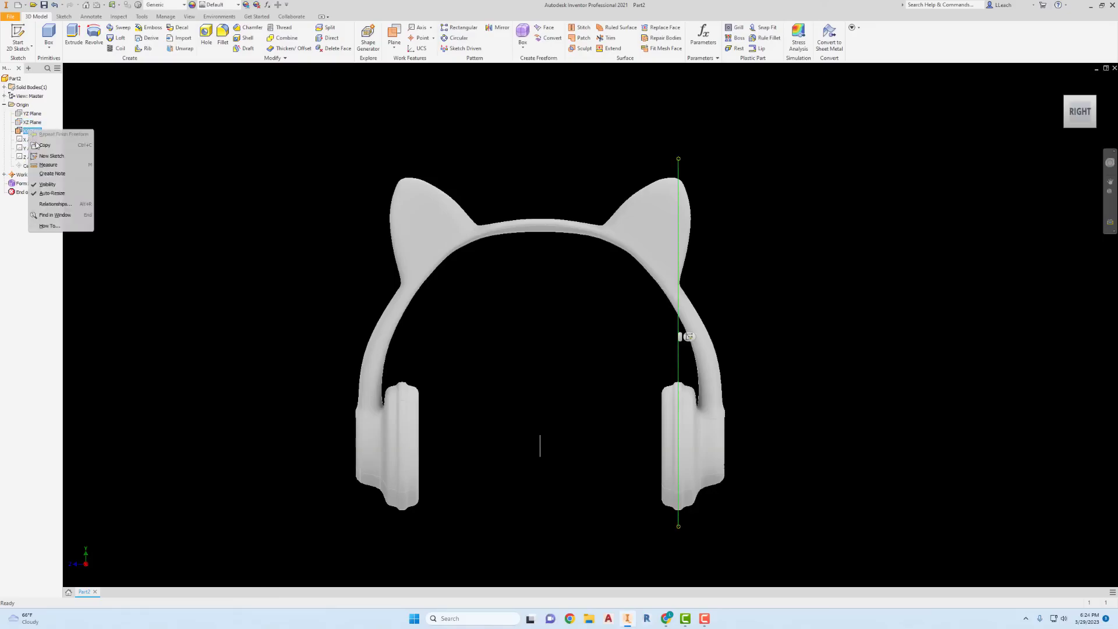
{"action": "left_click", "coordinate": [44, 184]}
Step: Hide Work Plane1 nested under Work Point1
{"action": "left_click", "coordinate": [3, 175]}
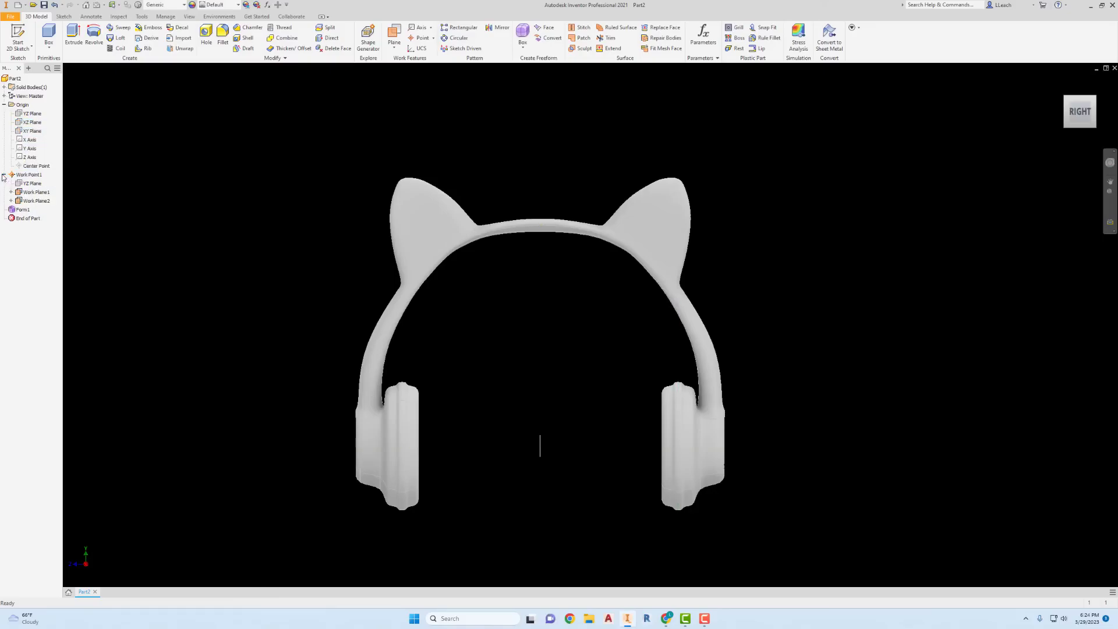
{"action": "left_click", "coordinate": [32, 193]}
{"action": "right_click", "coordinate": [32, 192]}
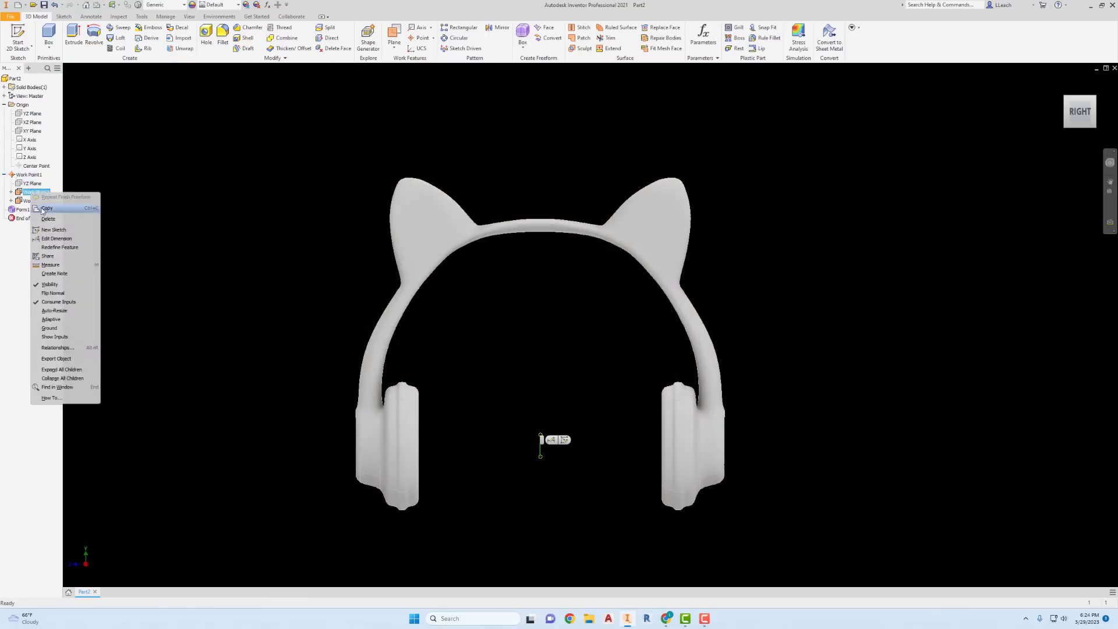
{"action": "left_click", "coordinate": [50, 284]}
{"action": "left_click", "coordinate": [36, 201]}
{"action": "right_click", "coordinate": [42, 201]}
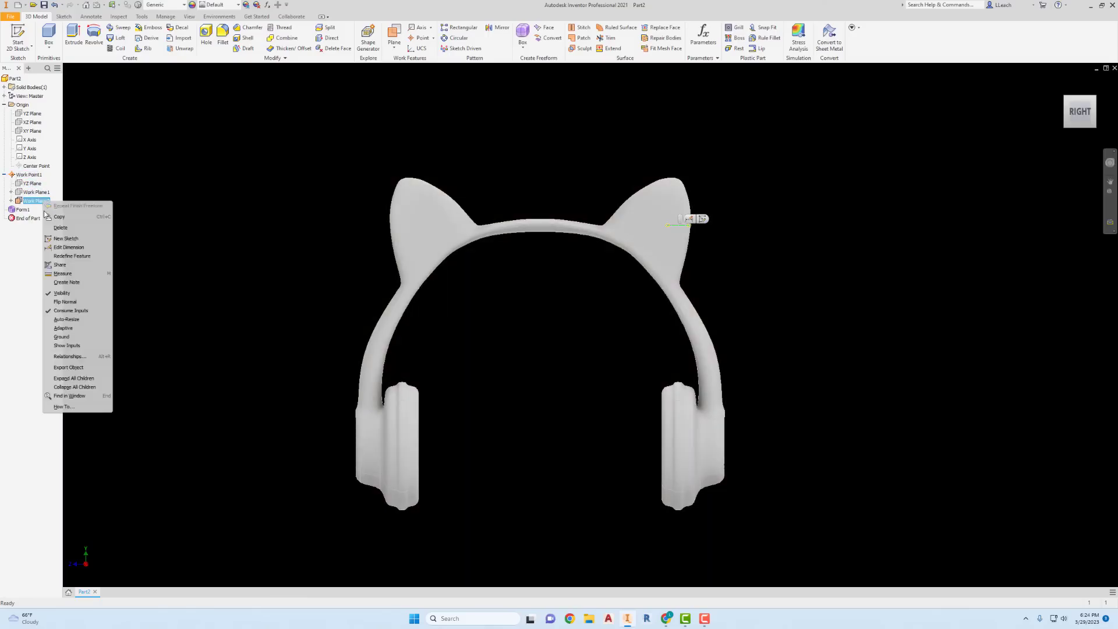
{"action": "left_click", "coordinate": [67, 282]}
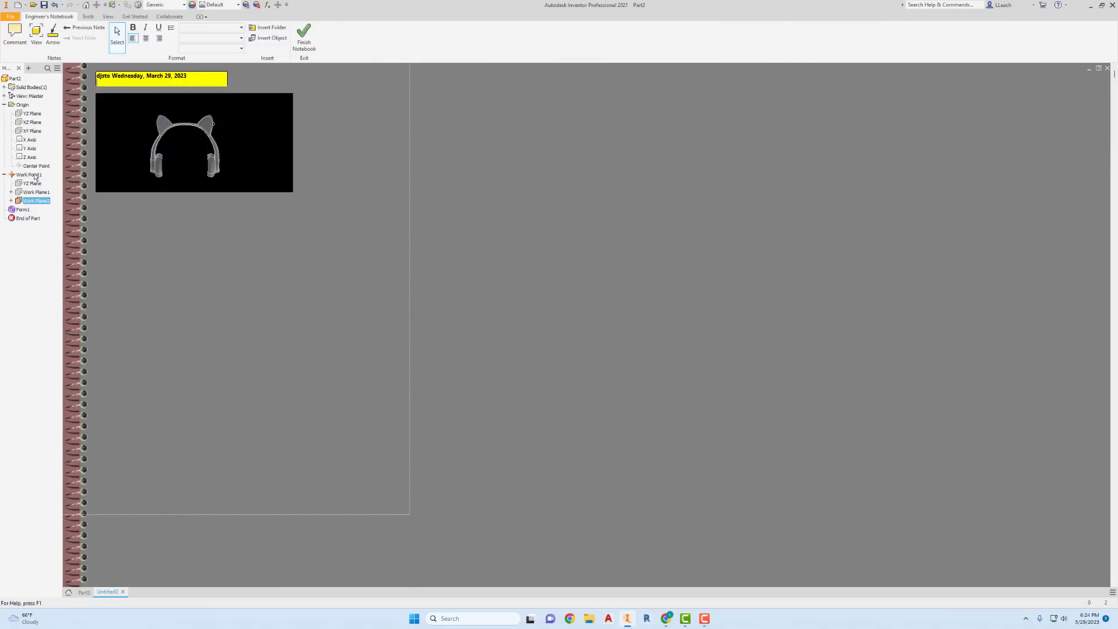
{"action": "left_click", "coordinate": [303, 33]}
Step: Hide Work Plane2 and Work Point1
{"action": "right_click", "coordinate": [41, 202]}
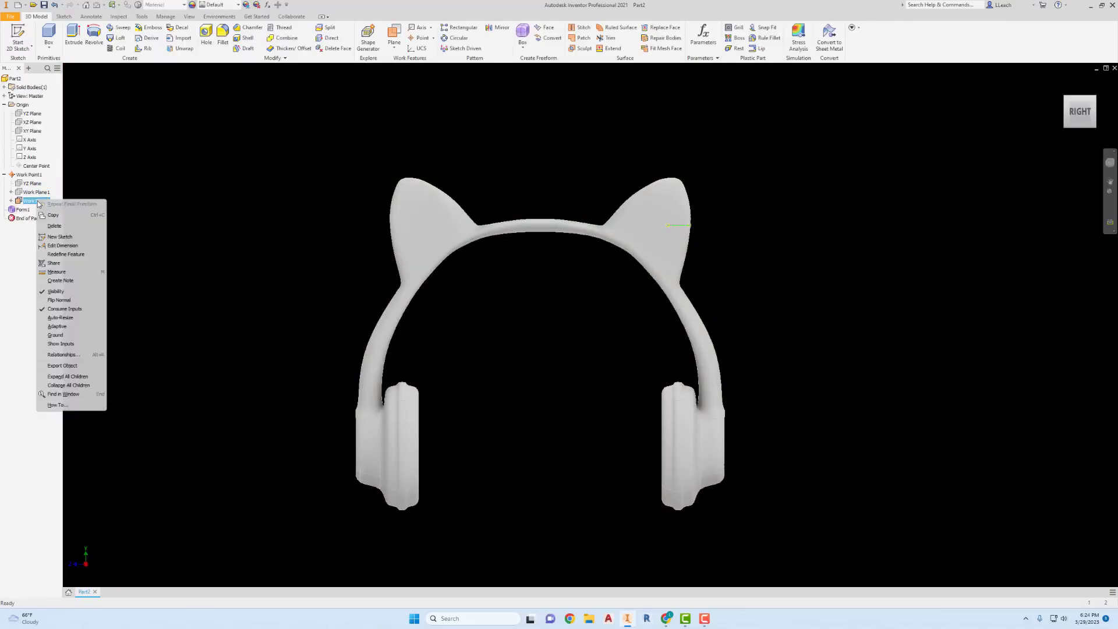
{"action": "left_click", "coordinate": [63, 296]}
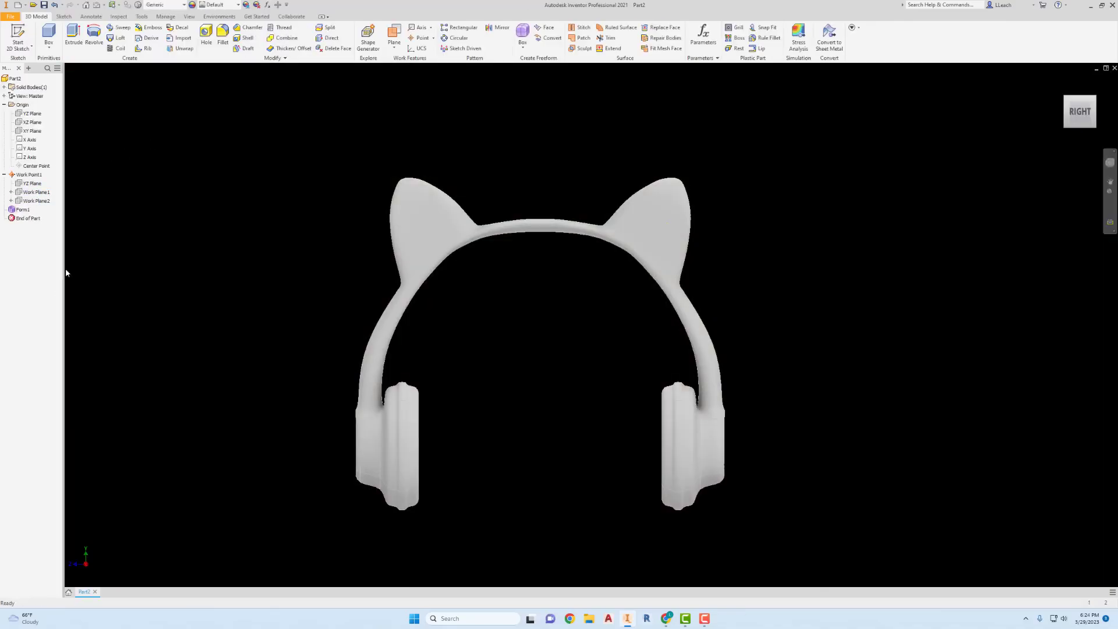
{"action": "right_click", "coordinate": [39, 175]}
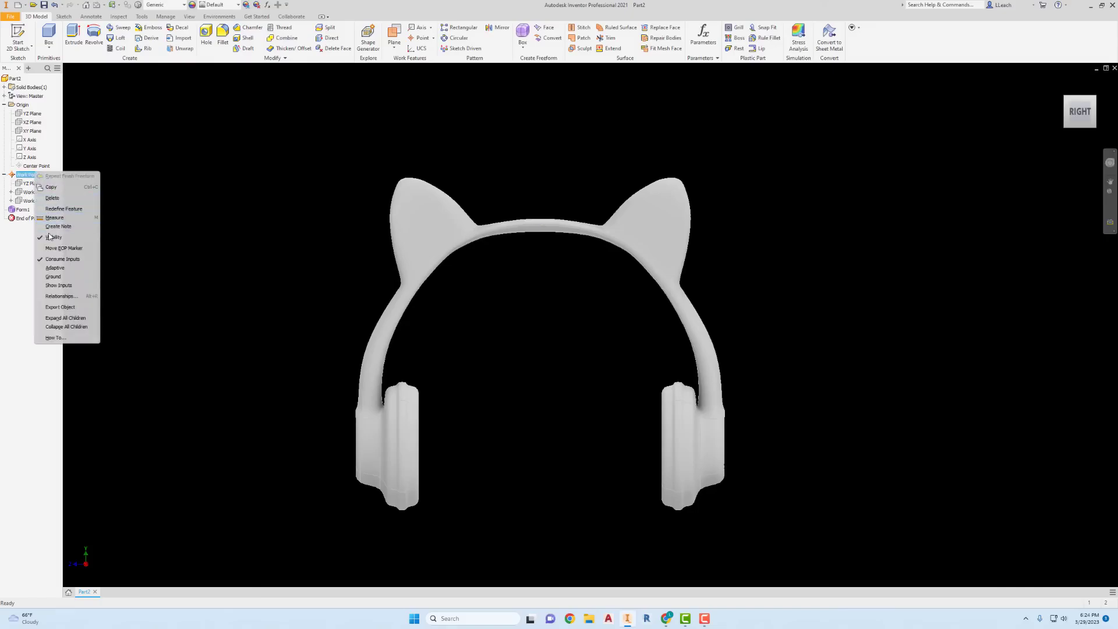
{"action": "left_click", "coordinate": [87, 236]}
Step: Select all faces of the headphones and apply the Satin - Lavender appearance from the Autodesk Appearance Library
{"action": "left_click", "coordinate": [1060, 82]}
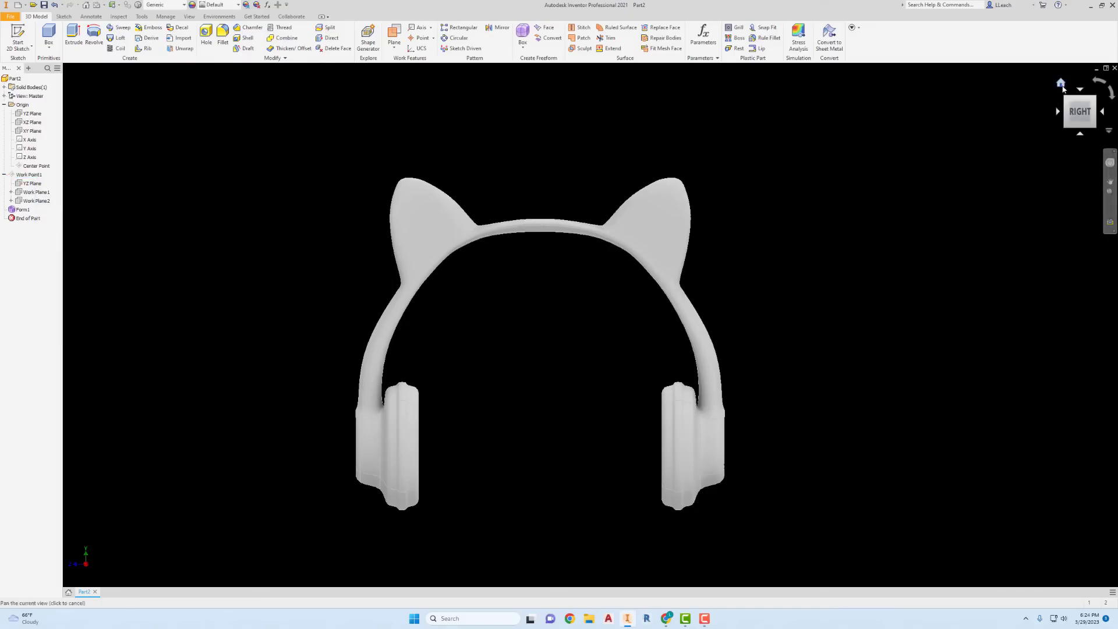
{"action": "middle_click_drag", "start_coordinate": [849, 185], "coordinate": [790, 182]}
{"action": "middle_click_drag", "start_coordinate": [695, 188], "coordinate": [695, 182]}
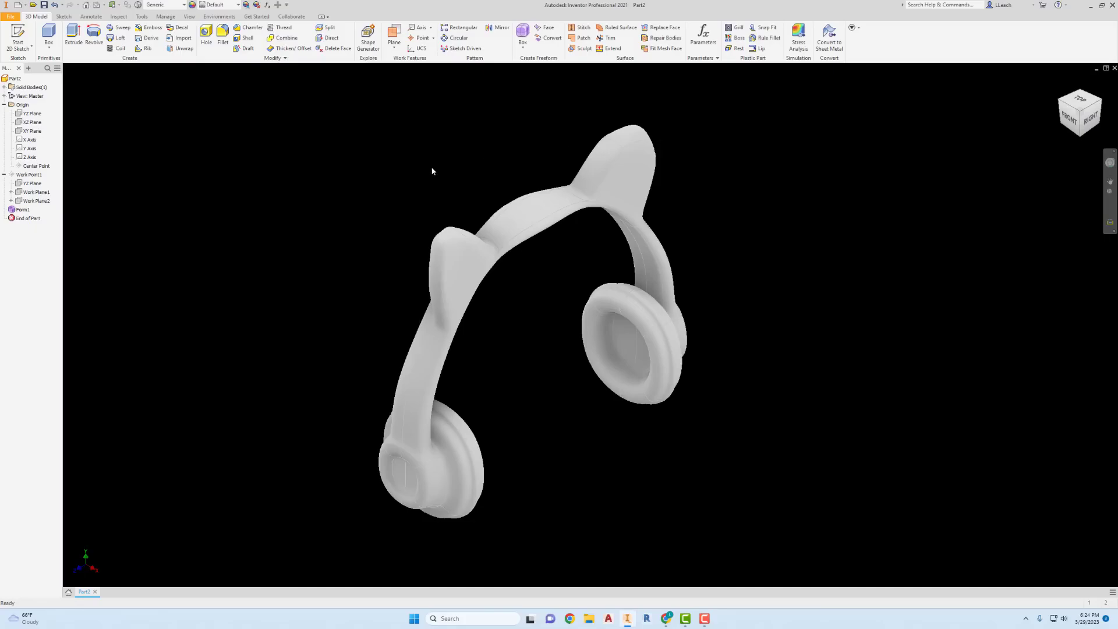
{"action": "left_click_drag", "start_coordinate": [325, 87], "coordinate": [790, 538]}
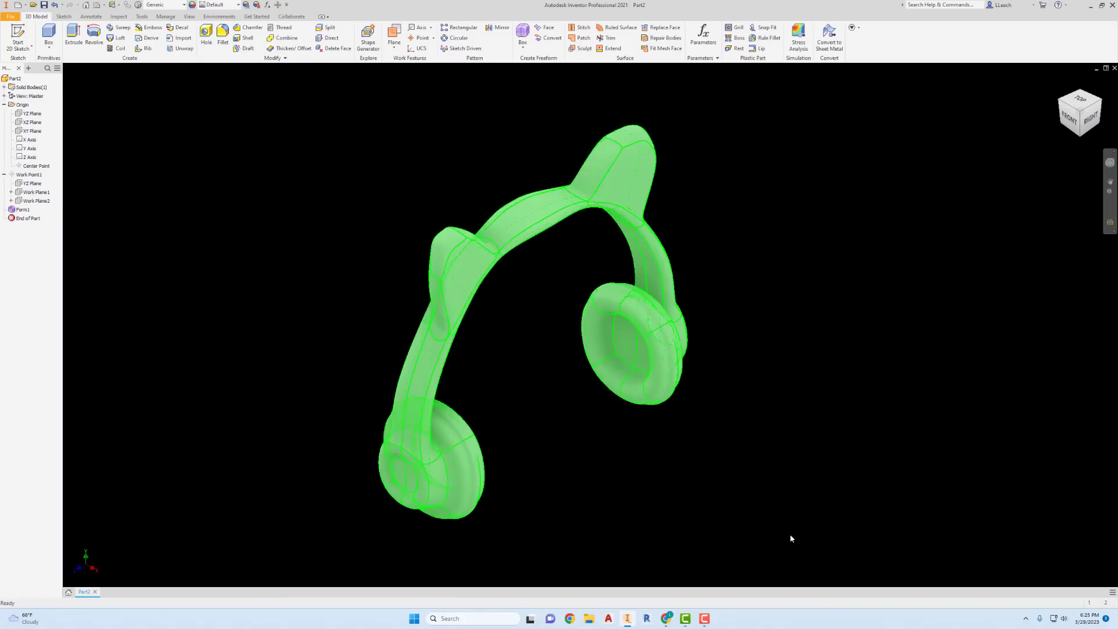
{"action": "left_click", "coordinate": [238, 5]}
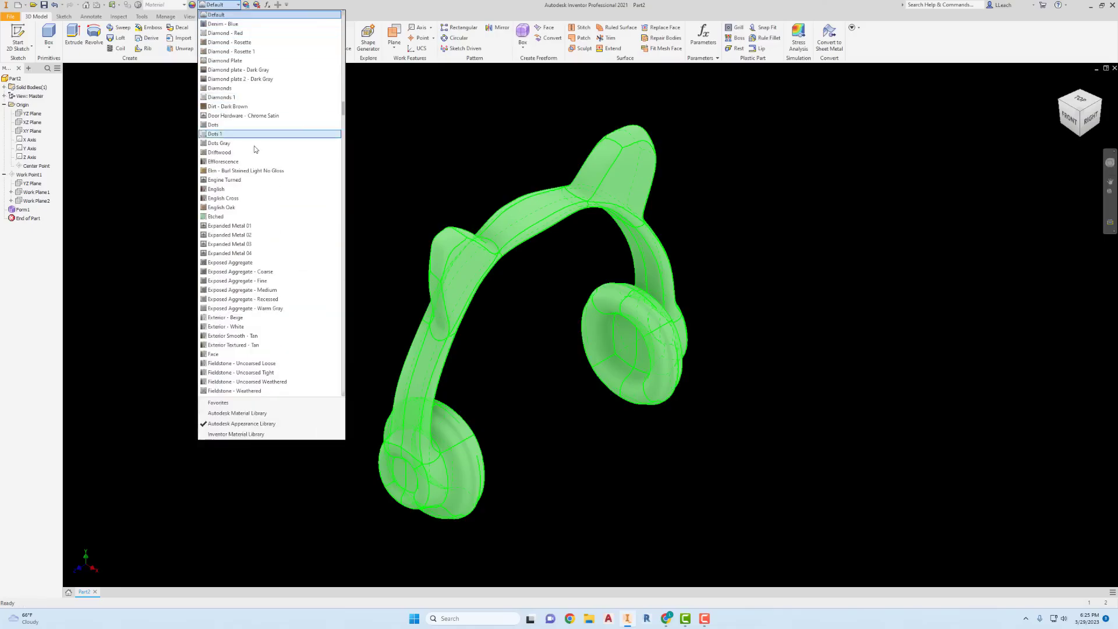
{"action": "scroll", "coordinate": [342, 110], "scroll_direction": "down", "scroll_amount": 15}
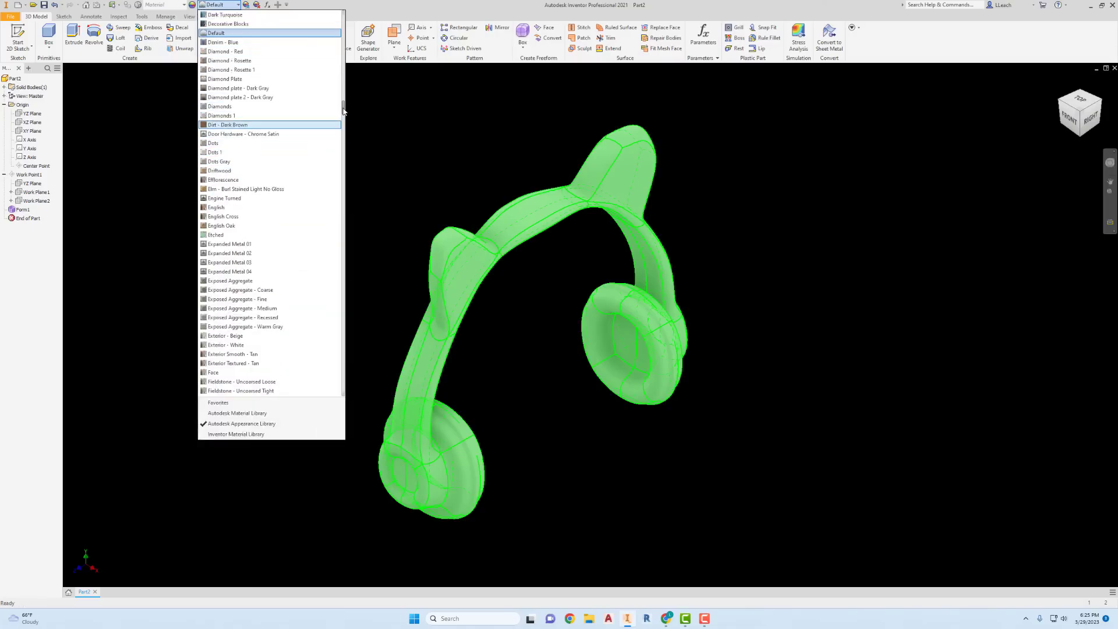
{"action": "scroll", "coordinate": [341, 270], "scroll_direction": "down", "scroll_amount": 20}
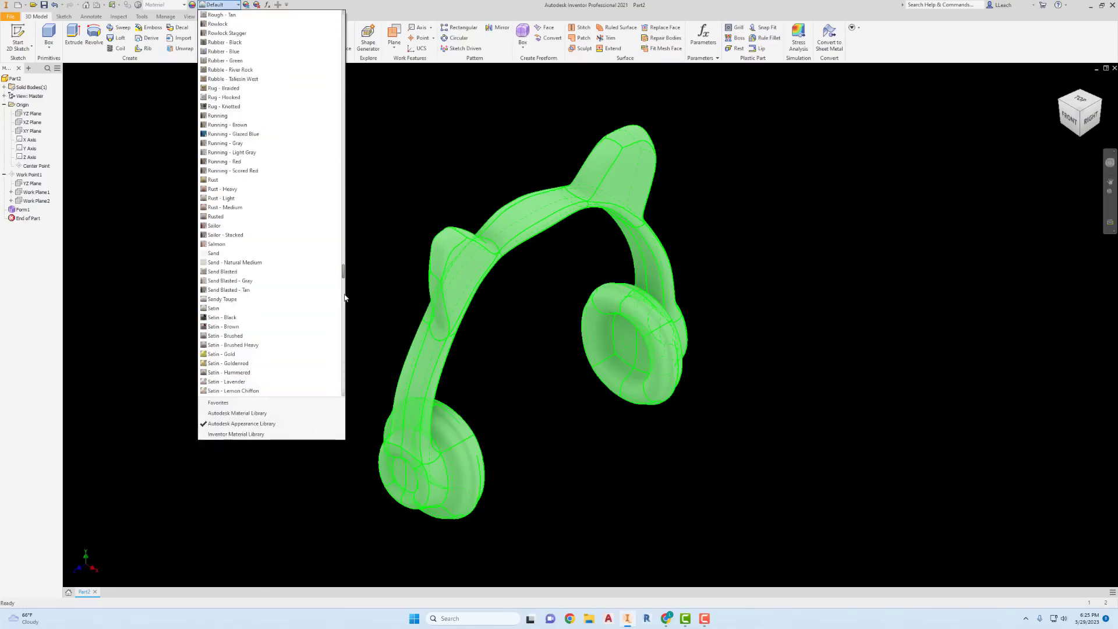
{"action": "left_click_drag", "start_coordinate": [345, 333], "coordinate": [354, 280]}
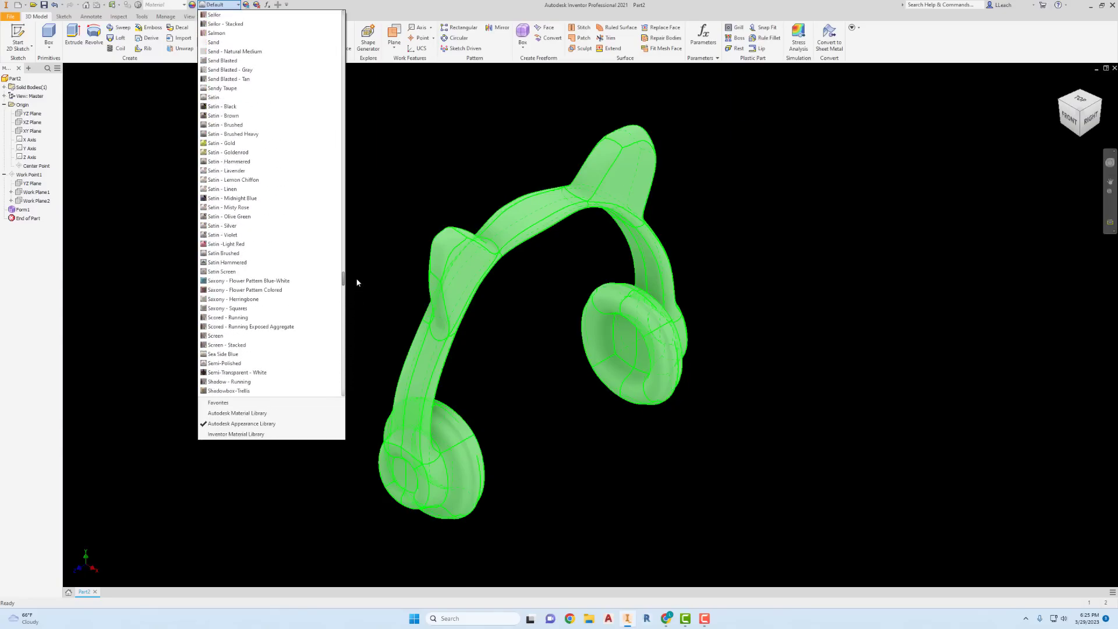
{"action": "left_click", "coordinate": [245, 153]}
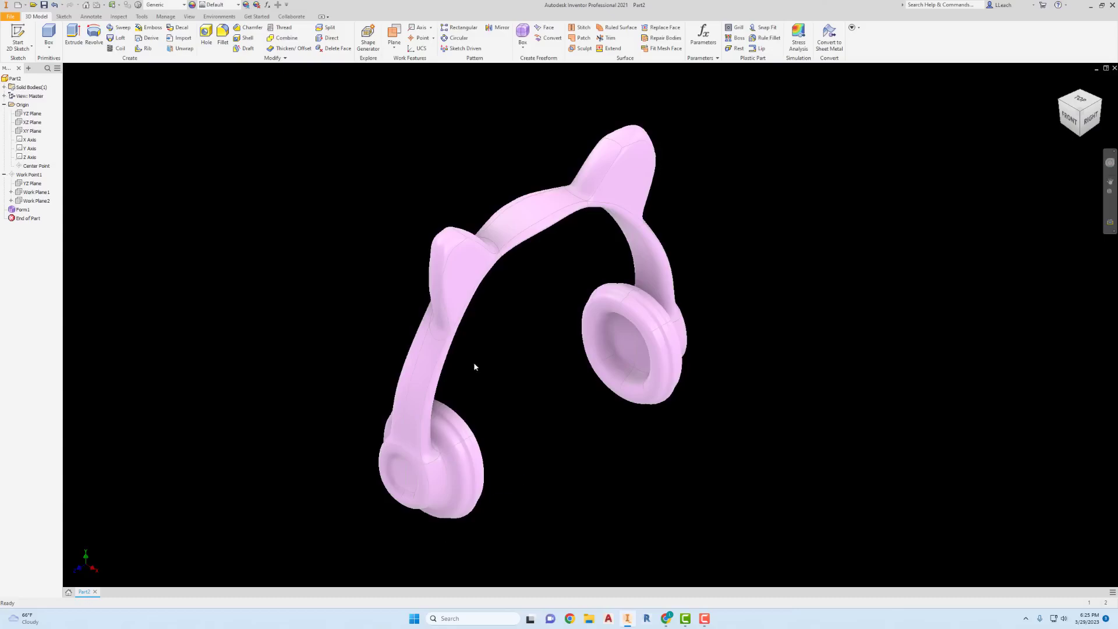
Step: Select all faces of both ear cushions, including their inner recesses, and apply the Satin - Black appearance
{"action": "left_click", "coordinate": [459, 465]}
{"action": "left_click", "coordinate": [452, 428], "text": "ctrl"}
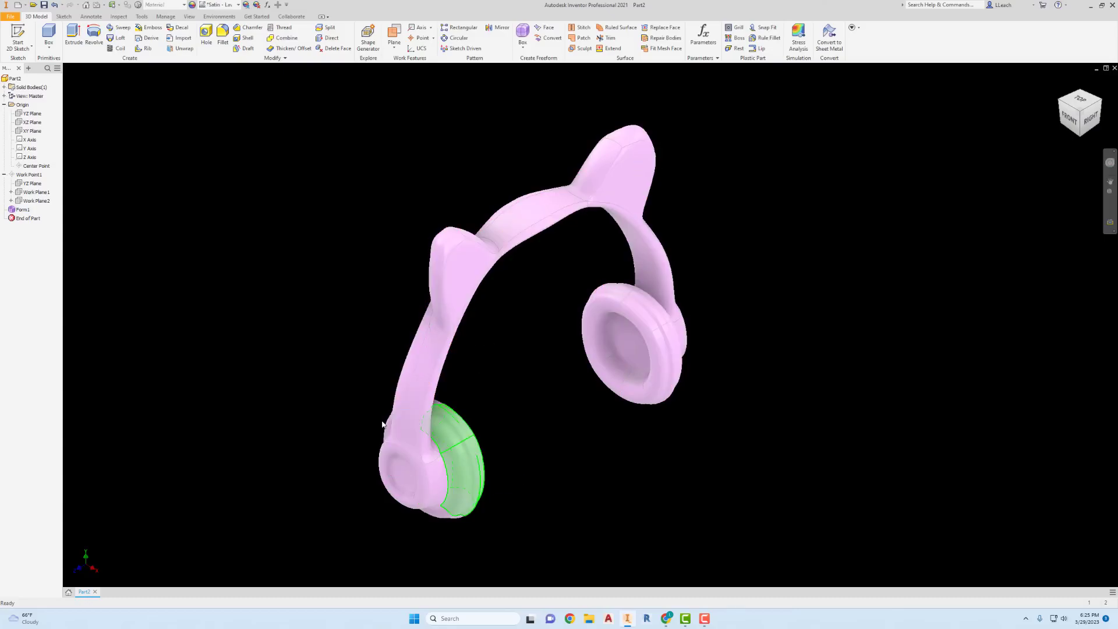
{"action": "left_click", "coordinate": [413, 461], "text": "ctrl"}
{"action": "left_click", "coordinate": [441, 515], "text": "ctrl"}
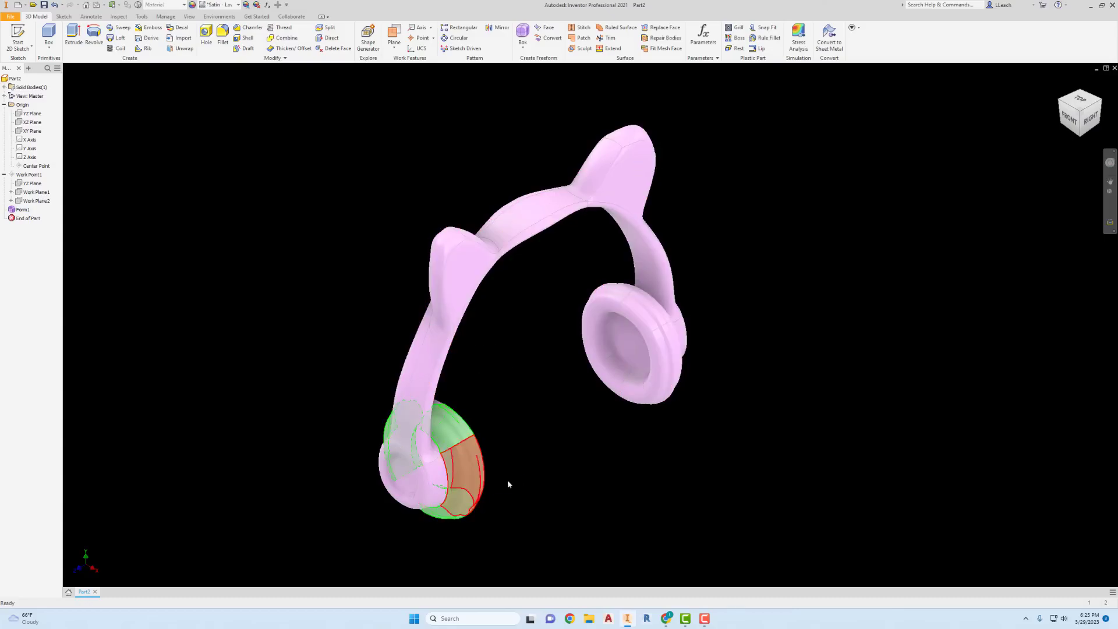
{"action": "left_click", "coordinate": [662, 352], "text": "ctrl"}
{"action": "left_click", "coordinate": [650, 321], "text": "ctrl"}
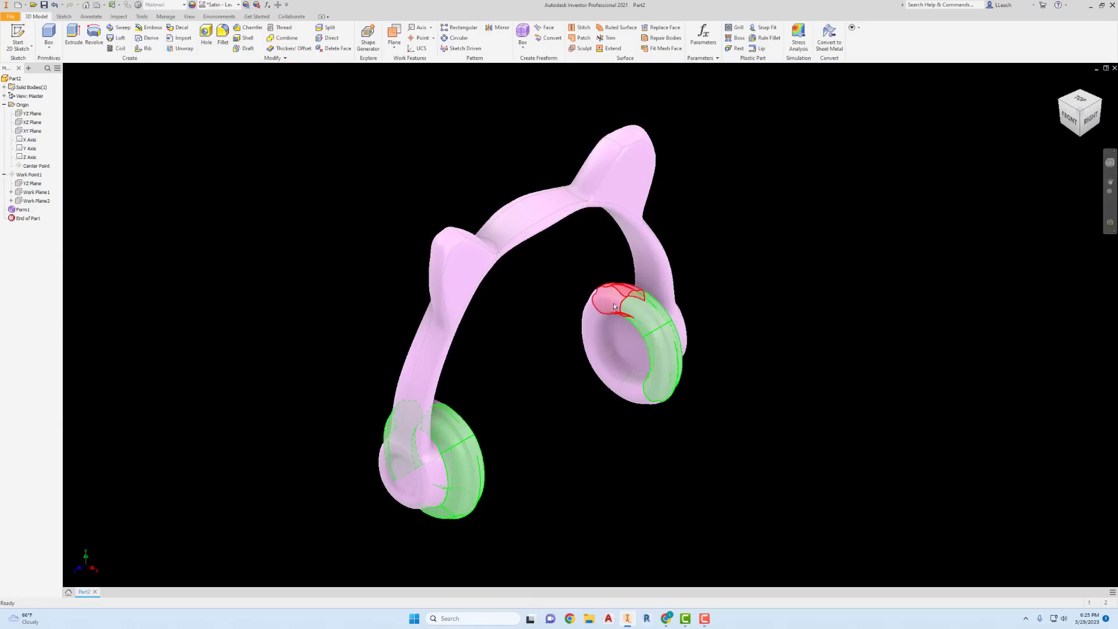
{"action": "left_click", "coordinate": [595, 334], "text": "ctrl"}
{"action": "left_click", "coordinate": [607, 384], "text": "ctrl"}
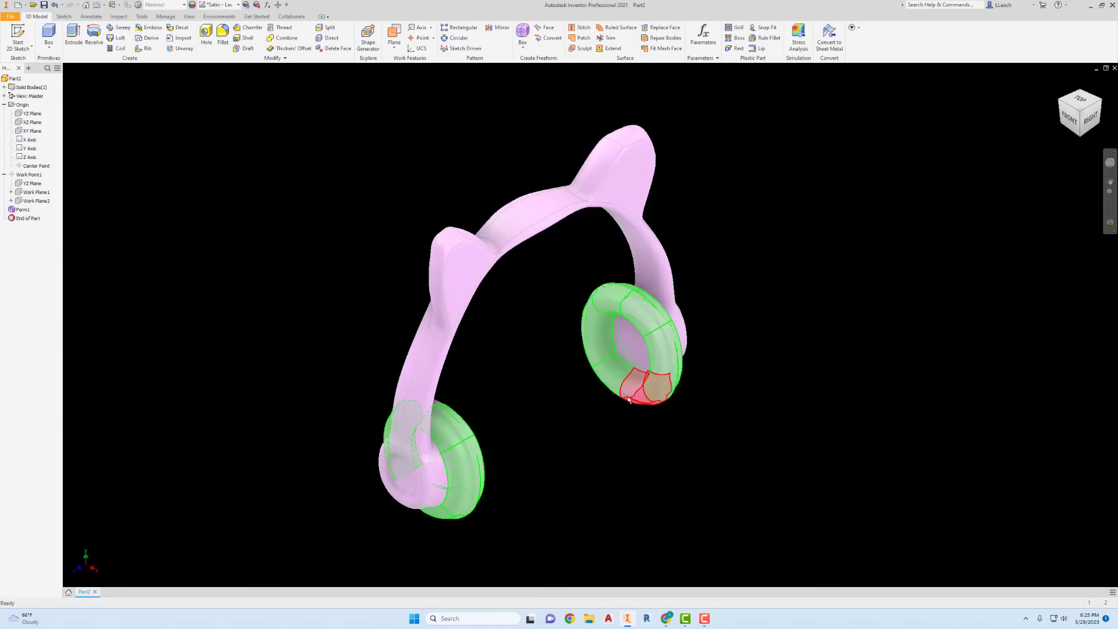
{"action": "left_click", "coordinate": [645, 386], "text": "ctrl"}
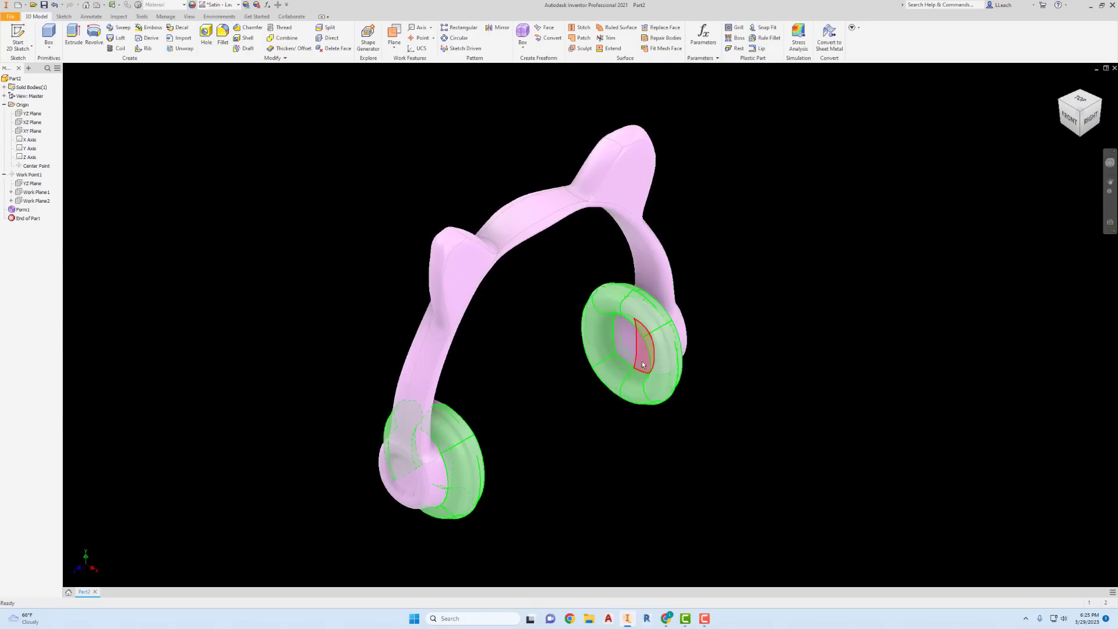
{"action": "left_click", "coordinate": [640, 349], "text": "ctrl"}
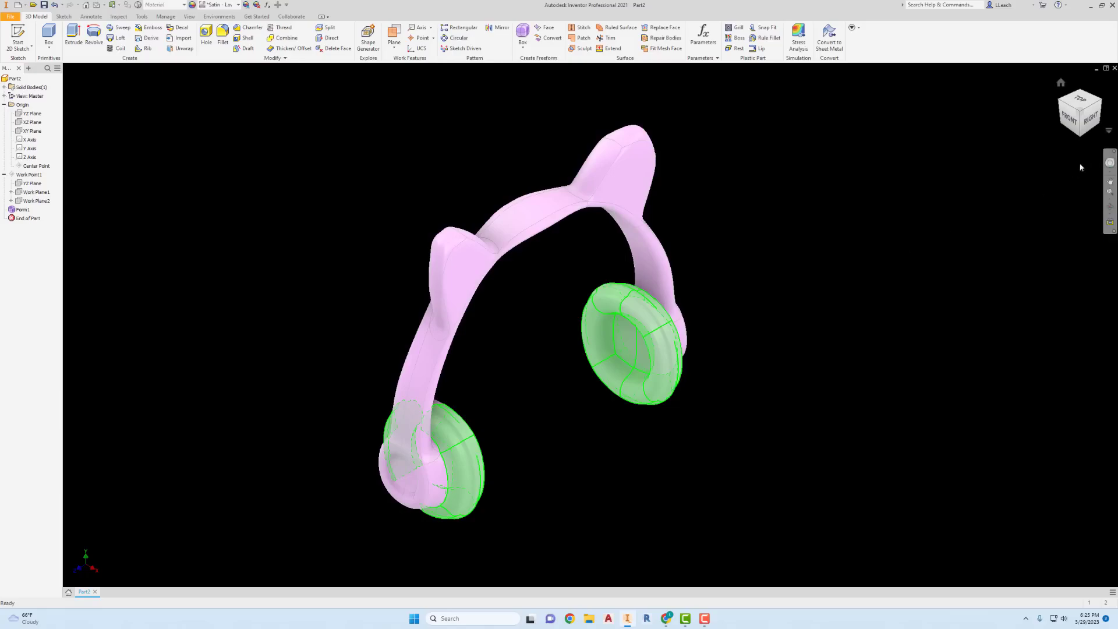
{"action": "left_click", "coordinate": [1100, 101]}
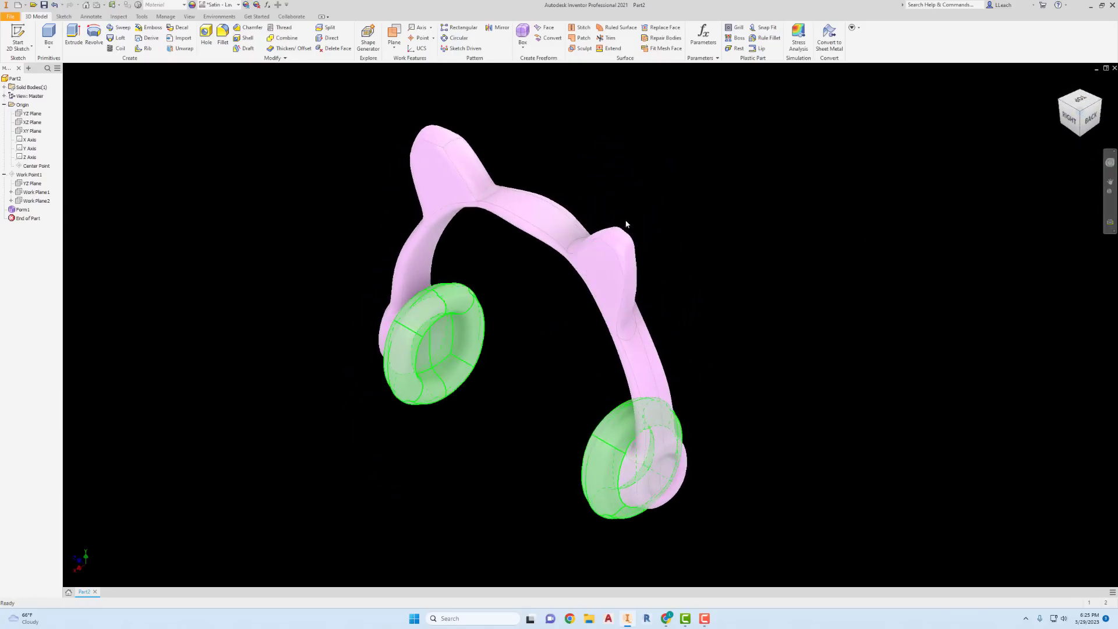
{"action": "left_click", "coordinate": [238, 4]}
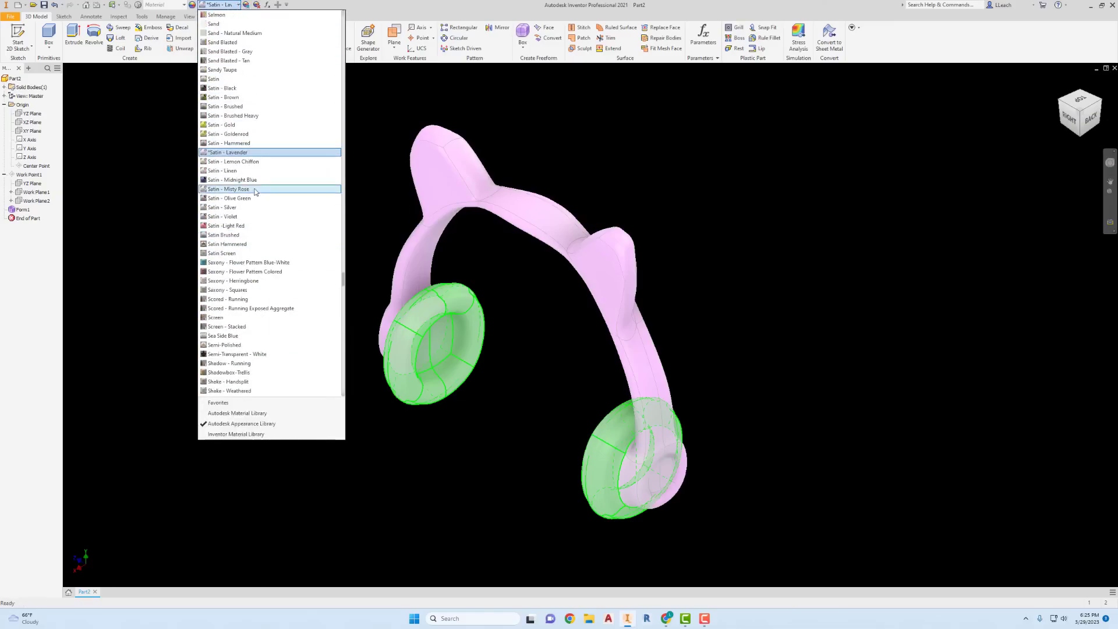
{"action": "left_click", "coordinate": [240, 92]}
{"action": "left_click", "coordinate": [288, 104]}
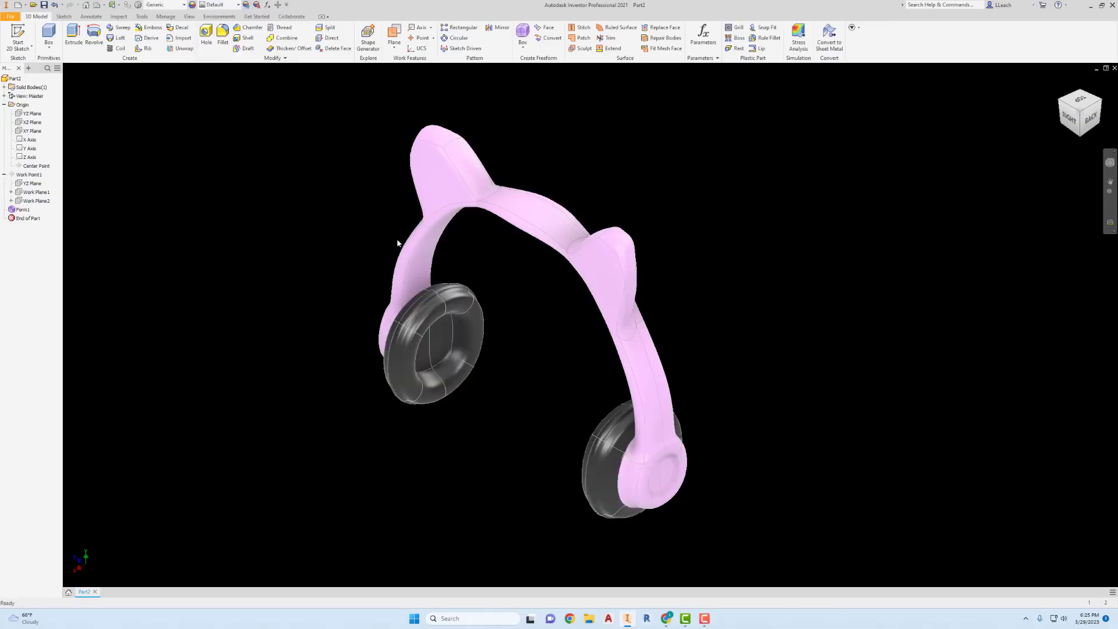
Step: Display the headphones in the Realistic visual style with shadows and ground reflections turned on
{"action": "left_click", "coordinate": [1060, 100]}
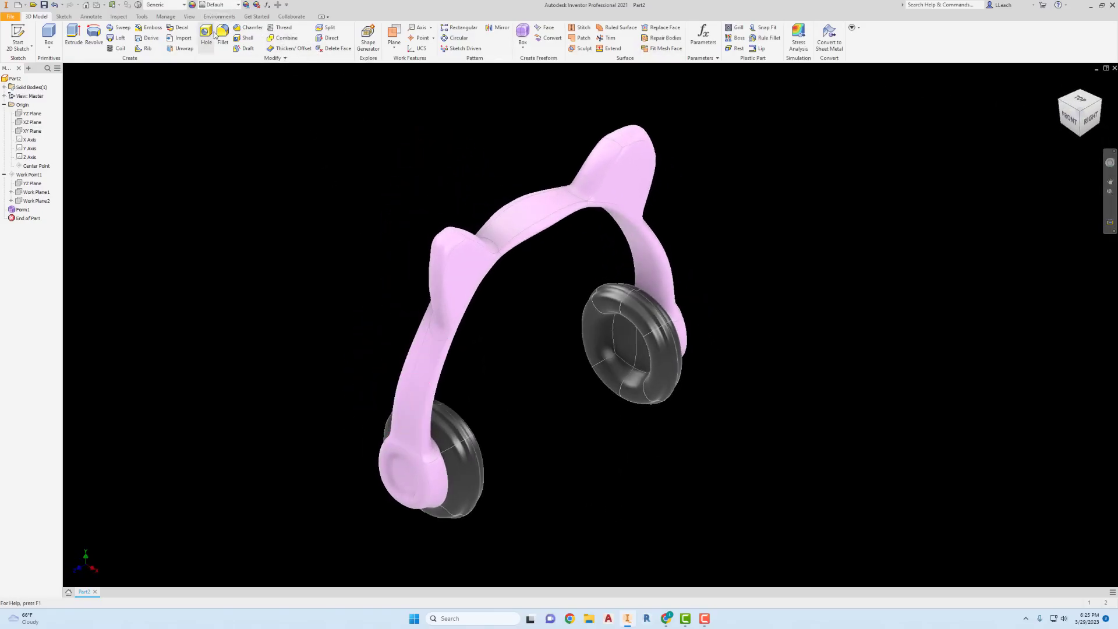
{"action": "left_click", "coordinate": [189, 17]}
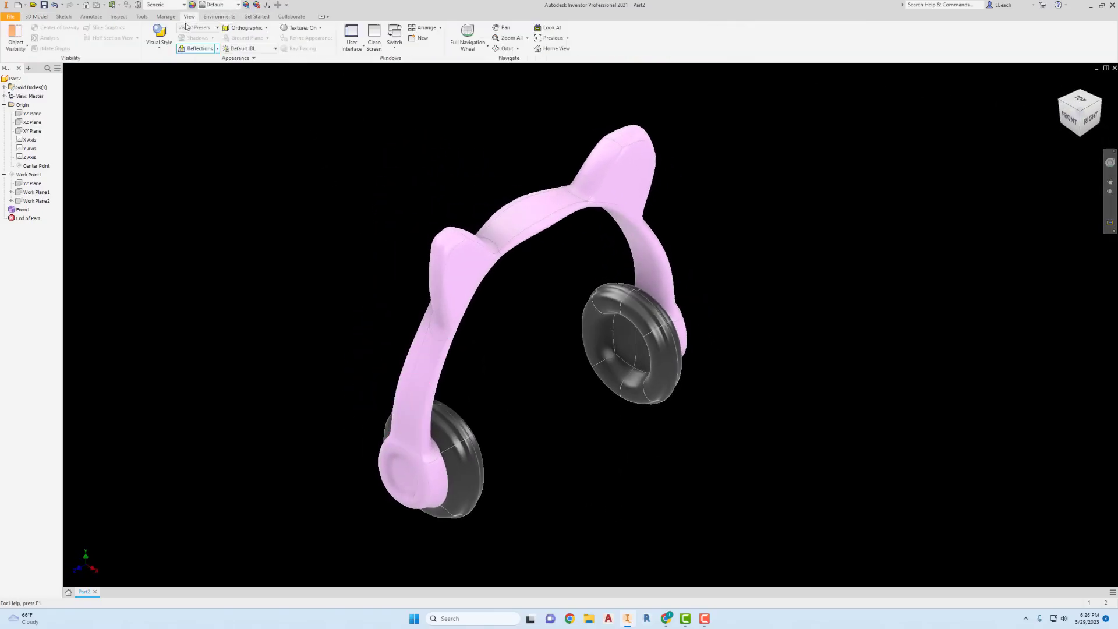
{"action": "left_click", "coordinate": [158, 49]}
{"action": "left_click", "coordinate": [178, 69]}
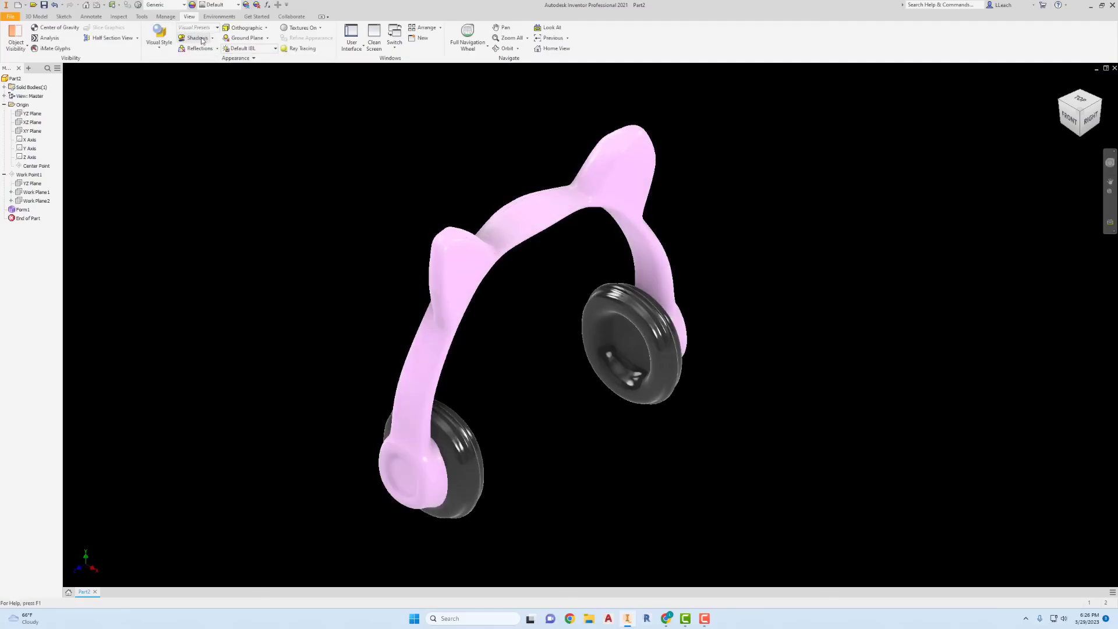
{"action": "left_click", "coordinate": [199, 48]}
Step: Switch the view projection to Perspective and set the lighting style to Photo Booth
{"action": "left_click", "coordinate": [247, 28]}
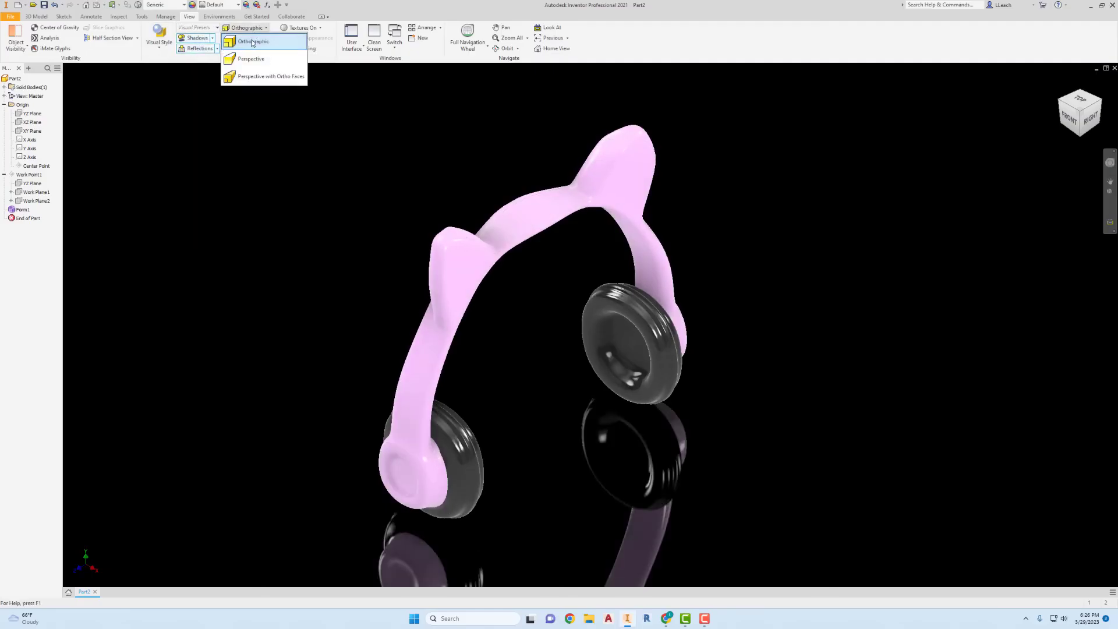
{"action": "left_click", "coordinate": [251, 58]}
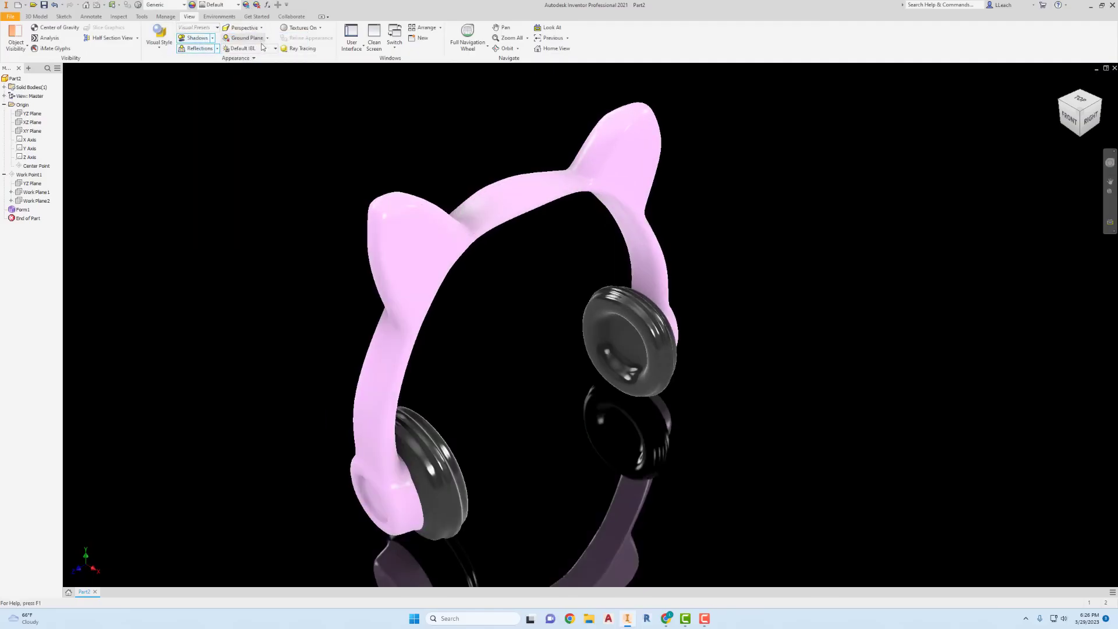
{"action": "left_click", "coordinate": [271, 49]}
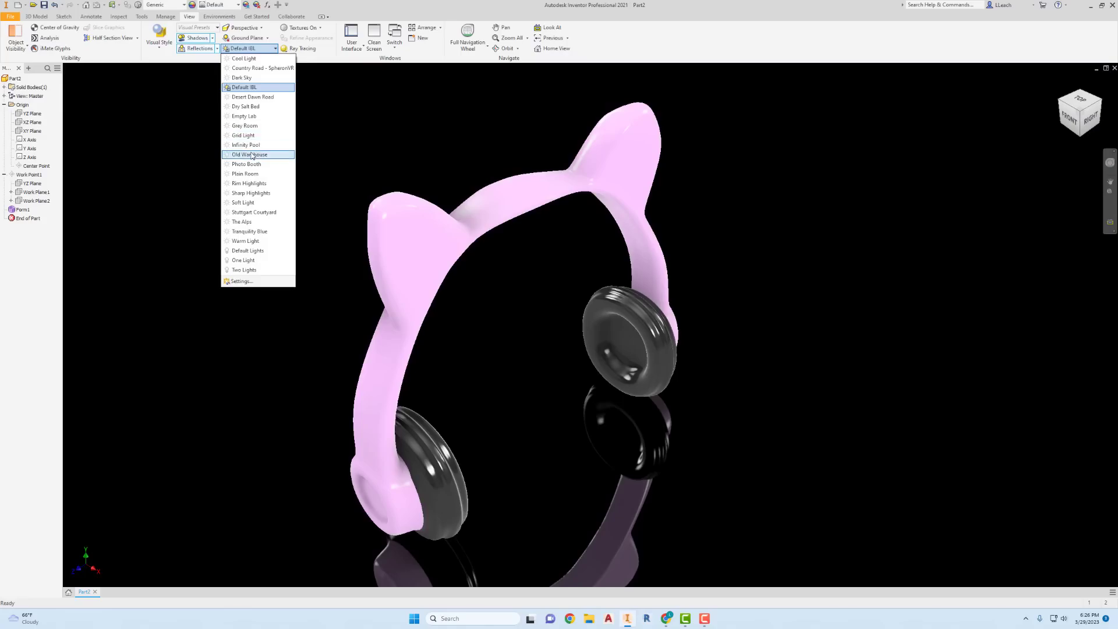
{"action": "left_click", "coordinate": [249, 165]}
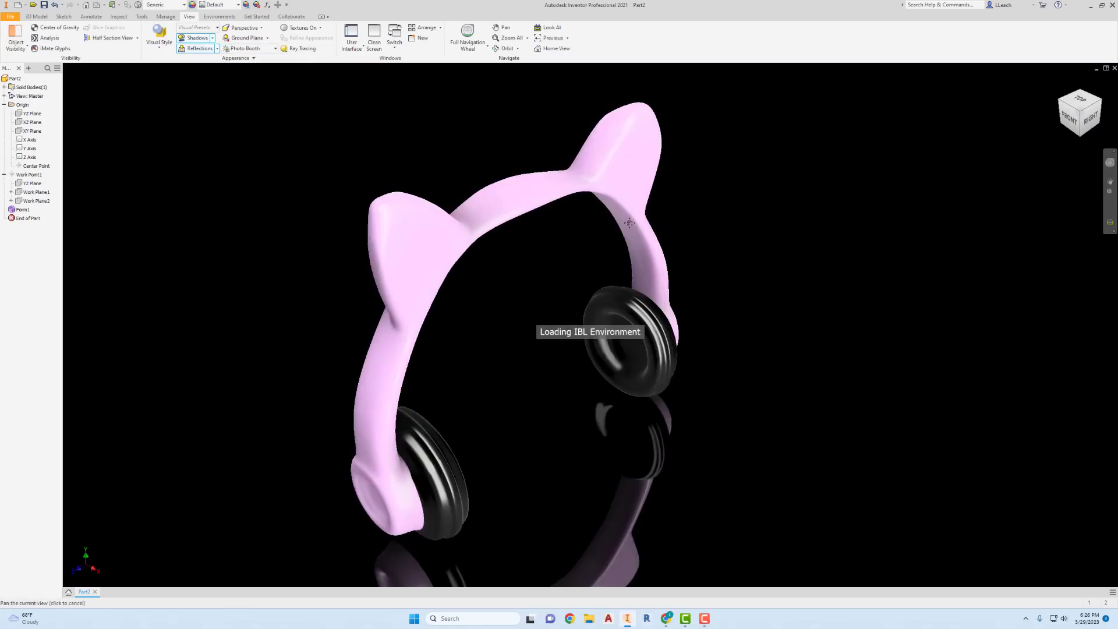
Step: Examine the finished headphones in perspective and orient the view to the Right side
{"action": "left_click_drag", "start_coordinate": [629, 223], "coordinate": [656, 218]}
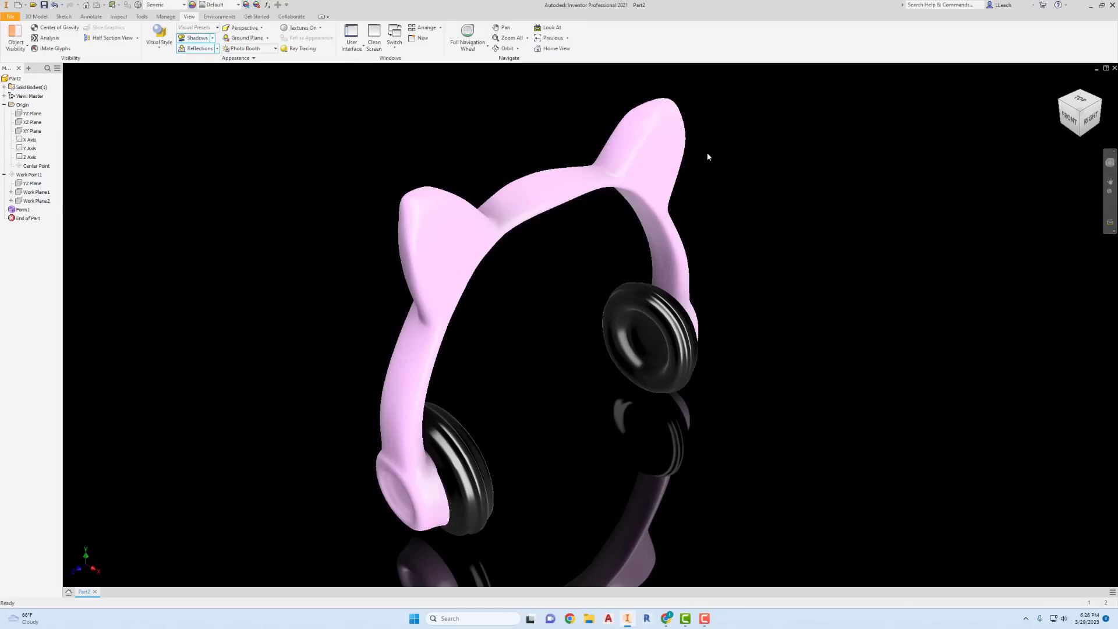
{"action": "middle_click_drag", "start_coordinate": [718, 149], "coordinate": [712, 148]}
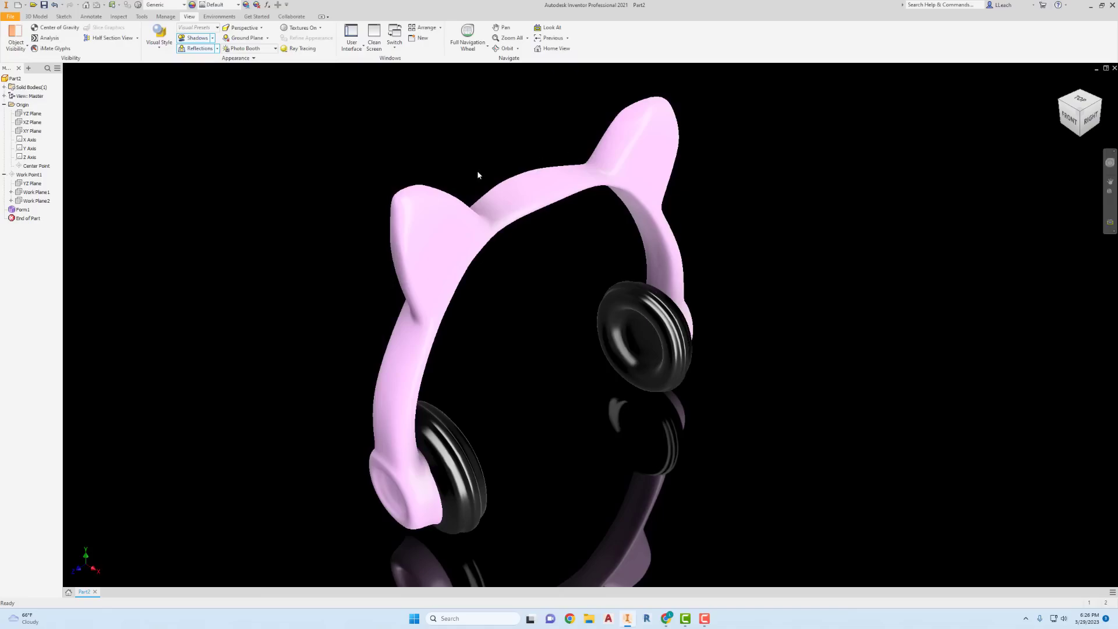
{"action": "middle_click_drag", "start_coordinate": [476, 175], "coordinate": [521, 167]}
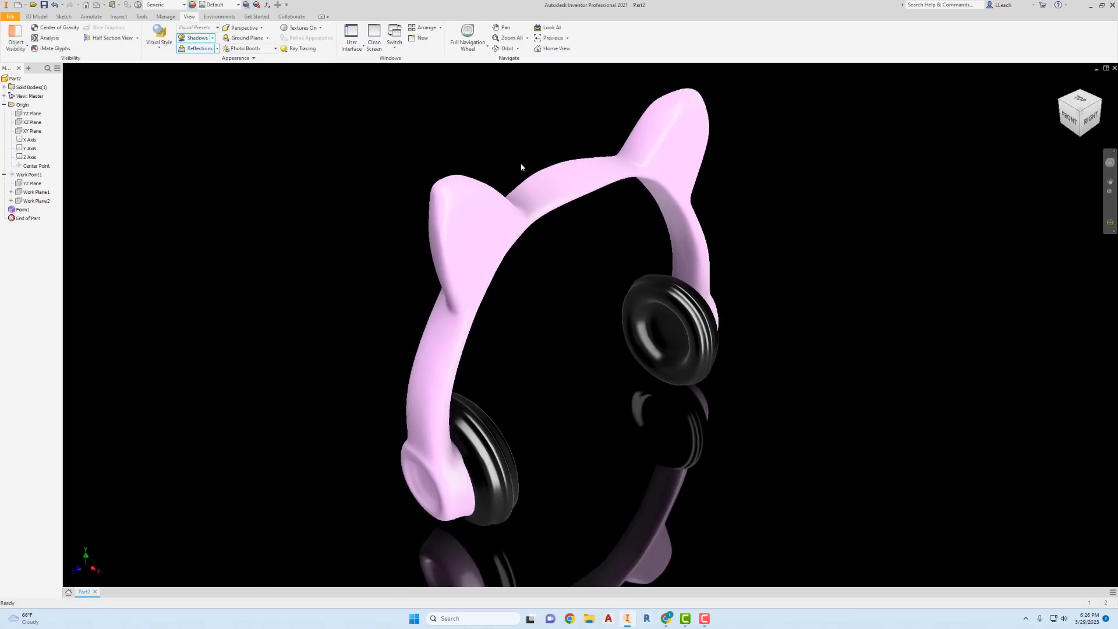
{"action": "left_click", "coordinate": [1089, 120]}
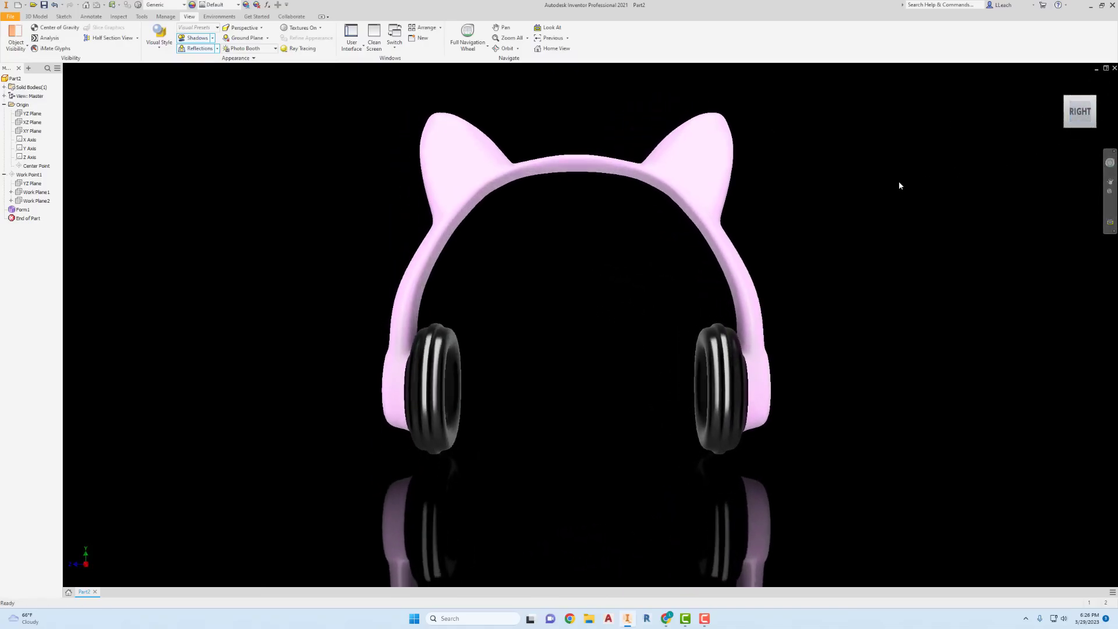